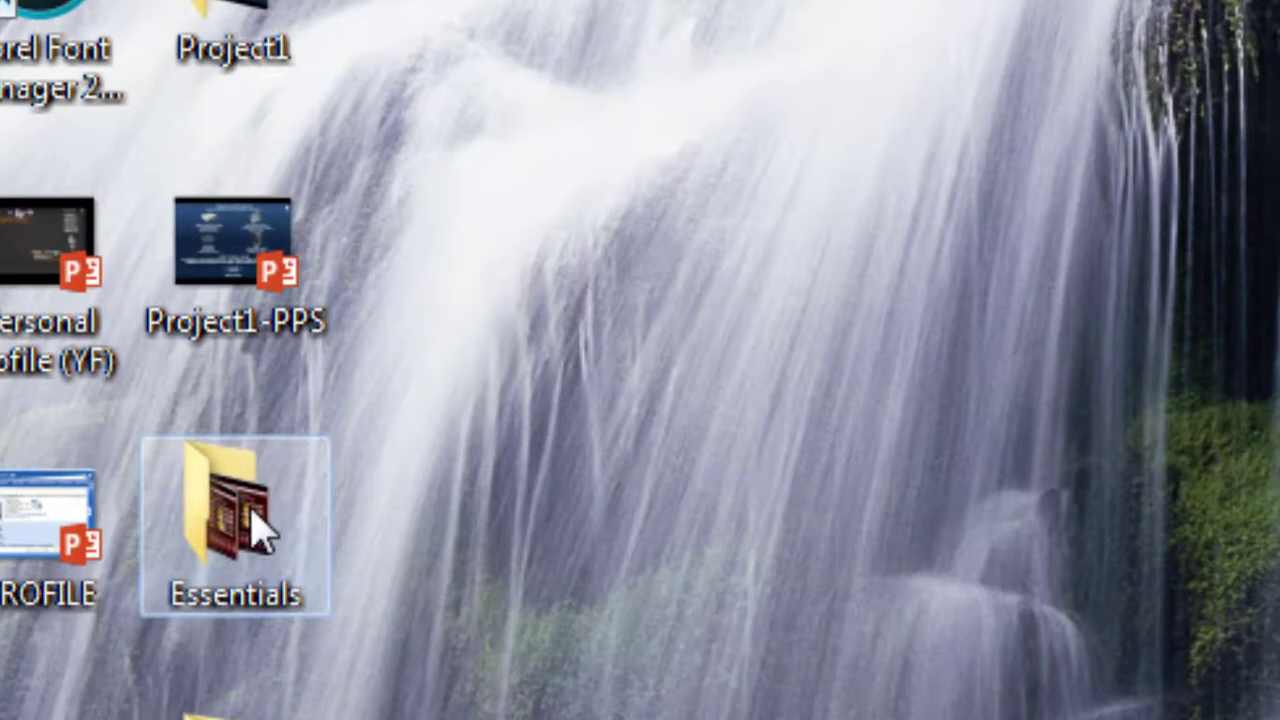
Step: Open the Axes presentation from the Essentials folder on the desktop
double_click(240, 510)
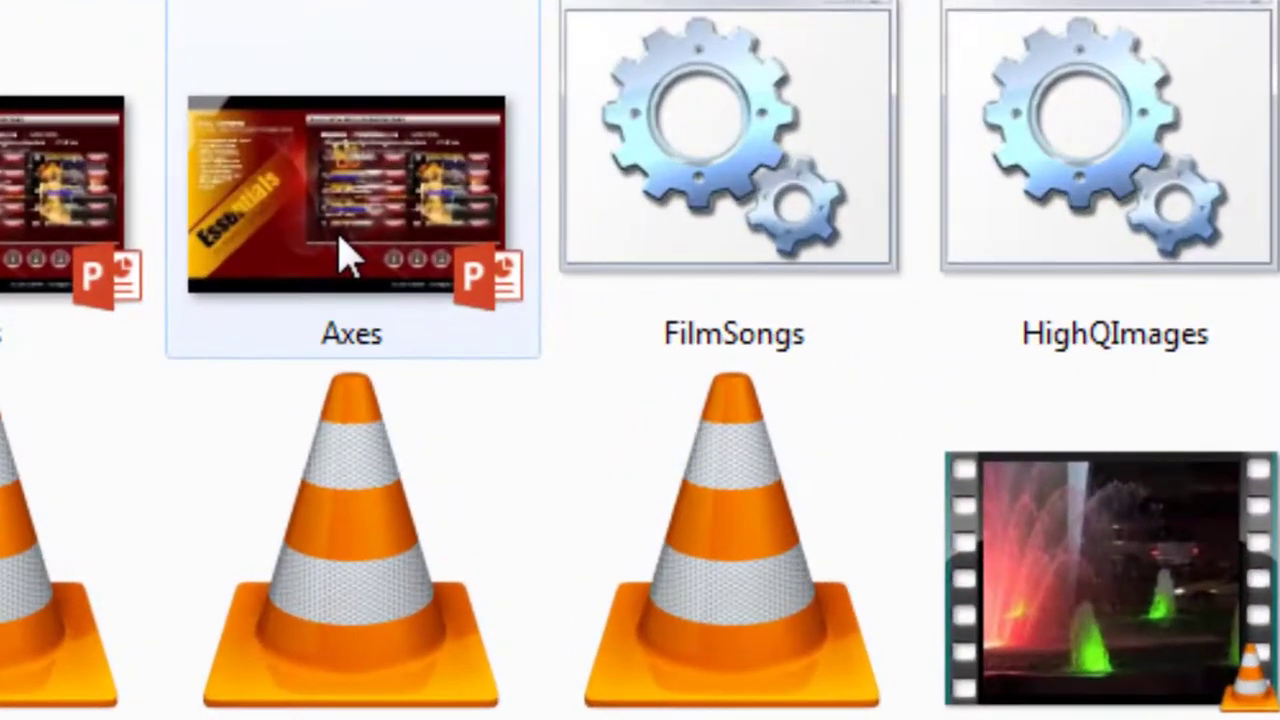
mouse_move(649, 197)
double_click(342, 250)
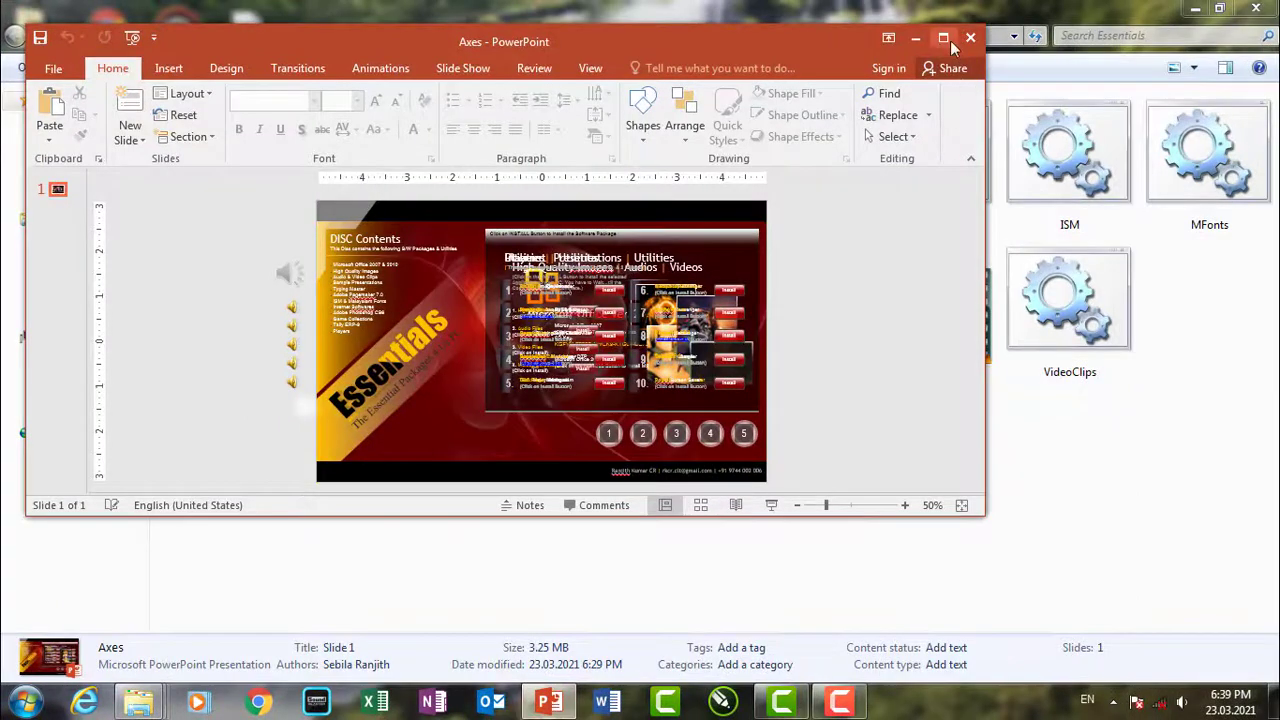
Step: Maximize the Axes window and run the slide show from the current slide (Shift+F5)
left_click(947, 37)
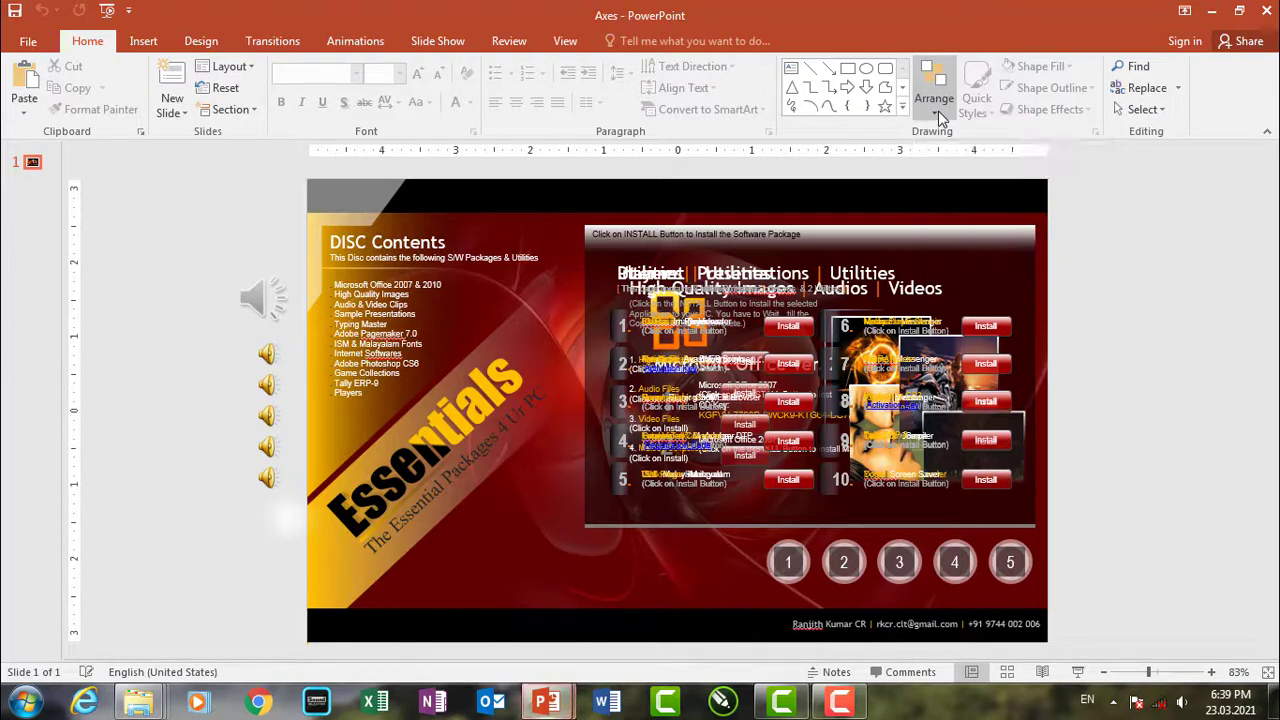
key("F5")
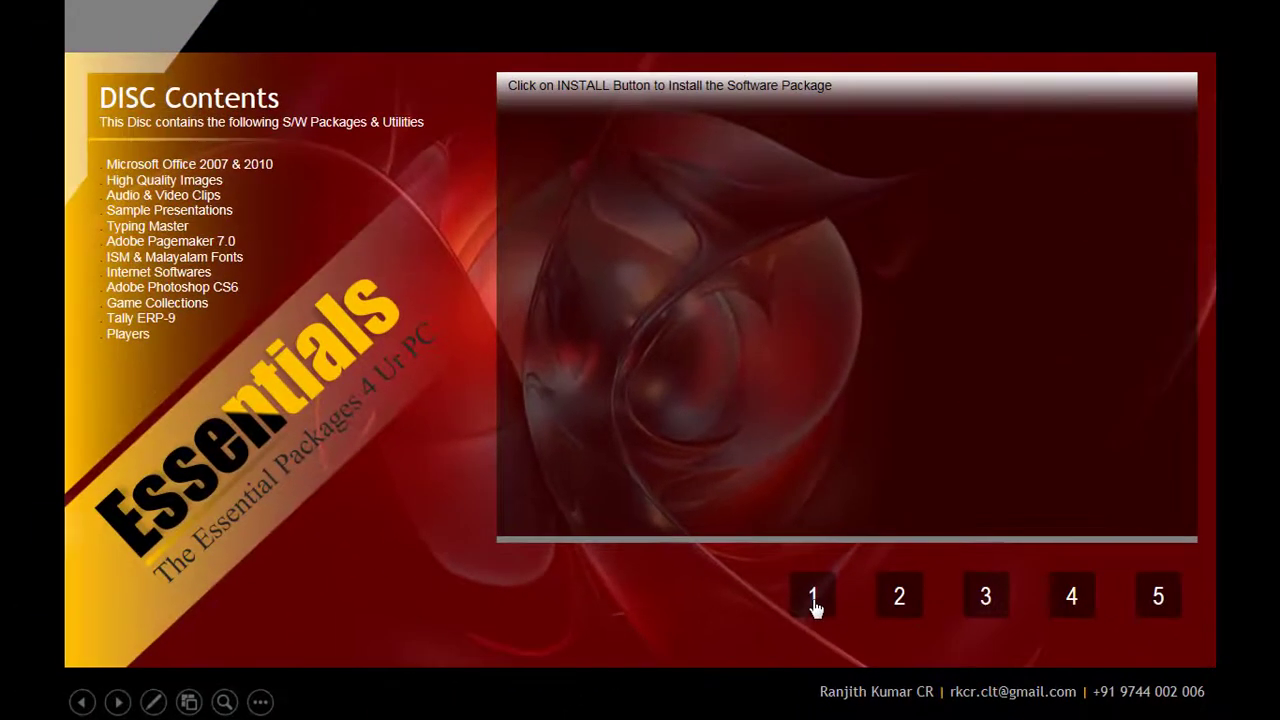
Step: Show install pages 1–5 (Office, Images, Internet, Players, Utilities), then return to page 1
left_click(813, 600)
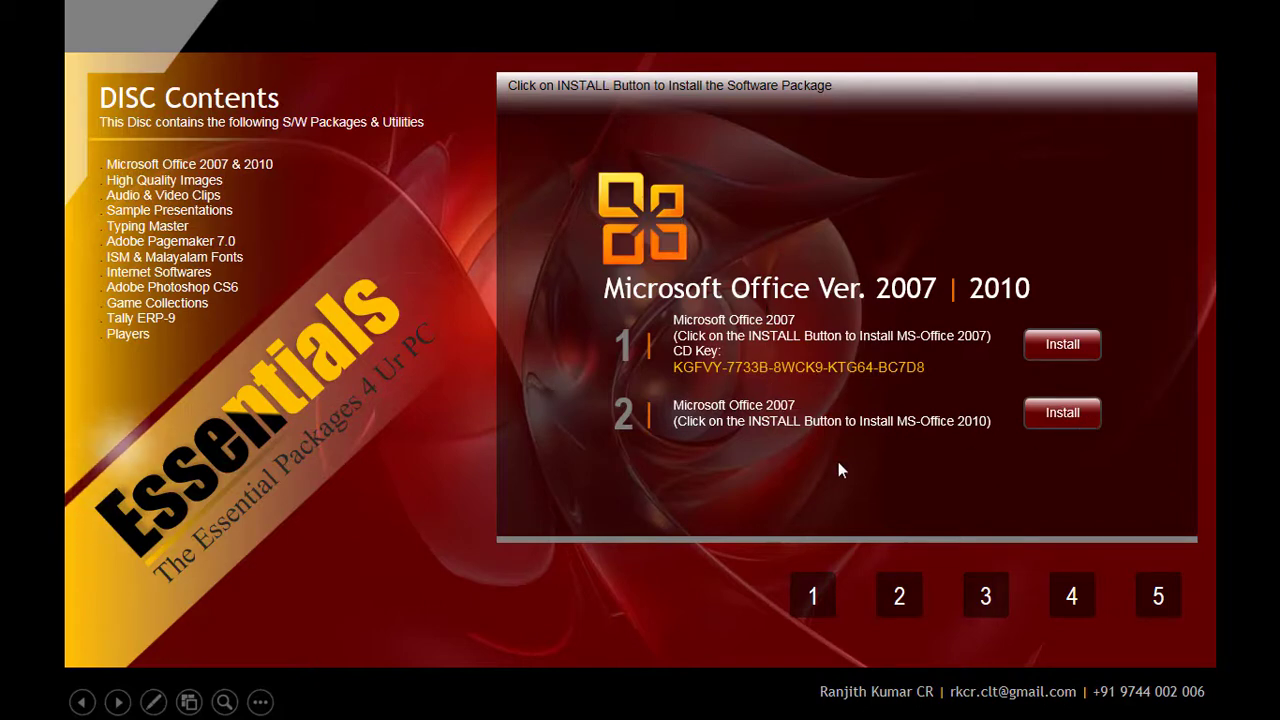
left_click(898, 598)
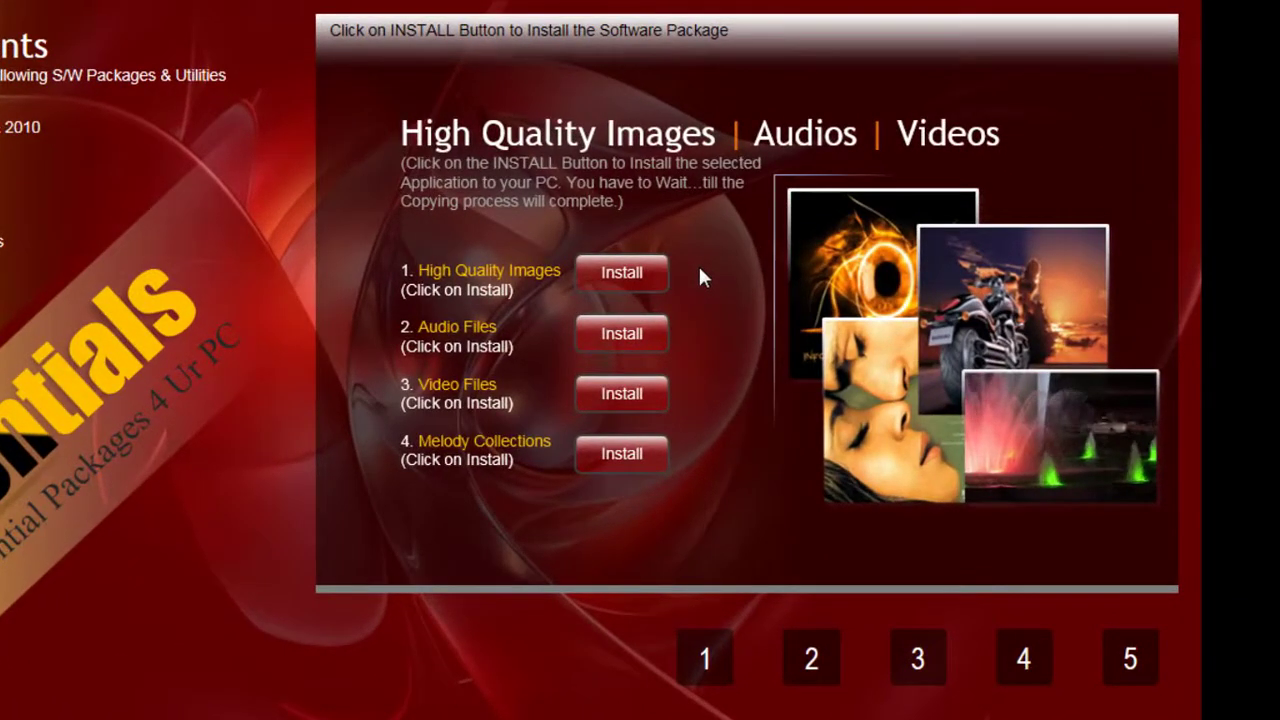
left_click(917, 666)
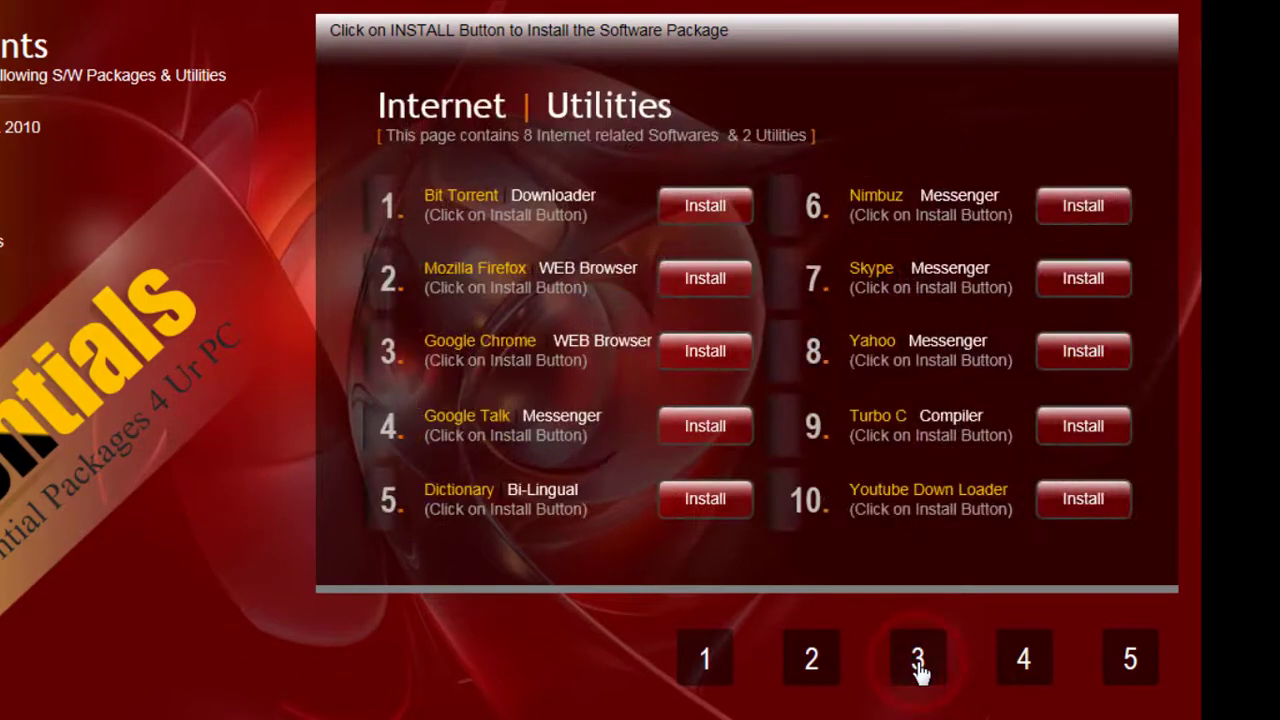
left_click(1027, 665)
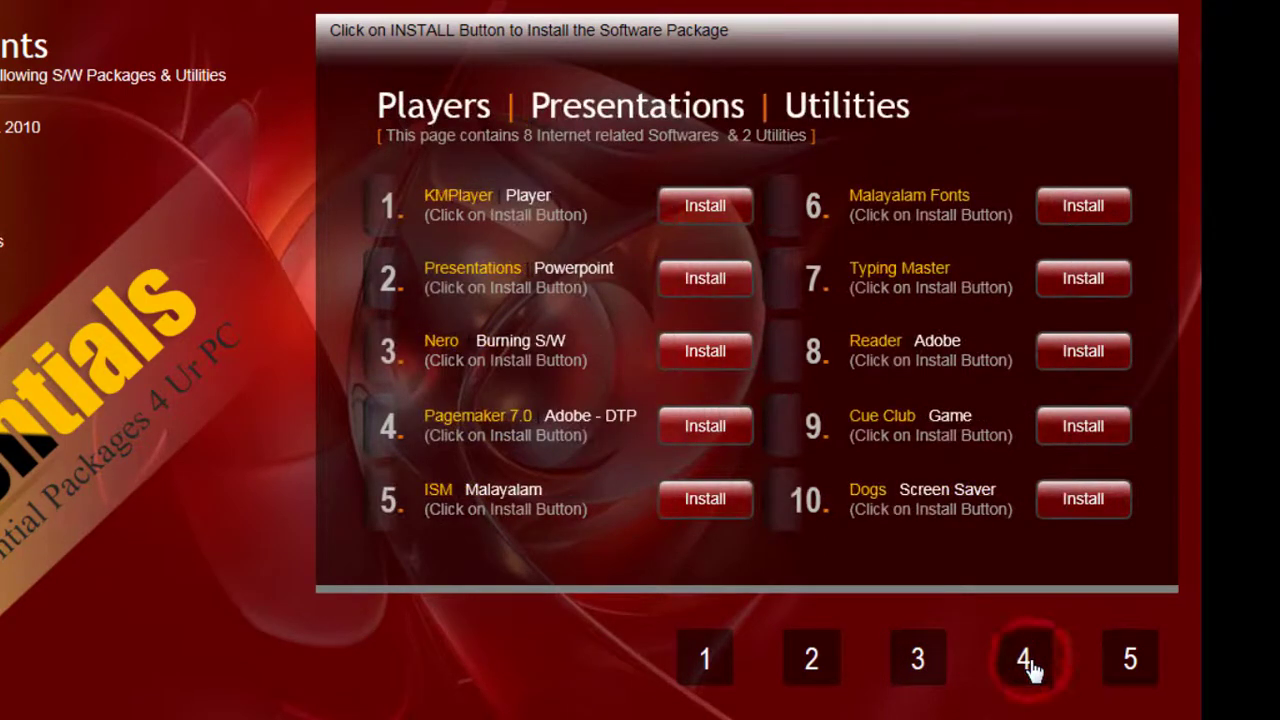
left_click(1130, 662)
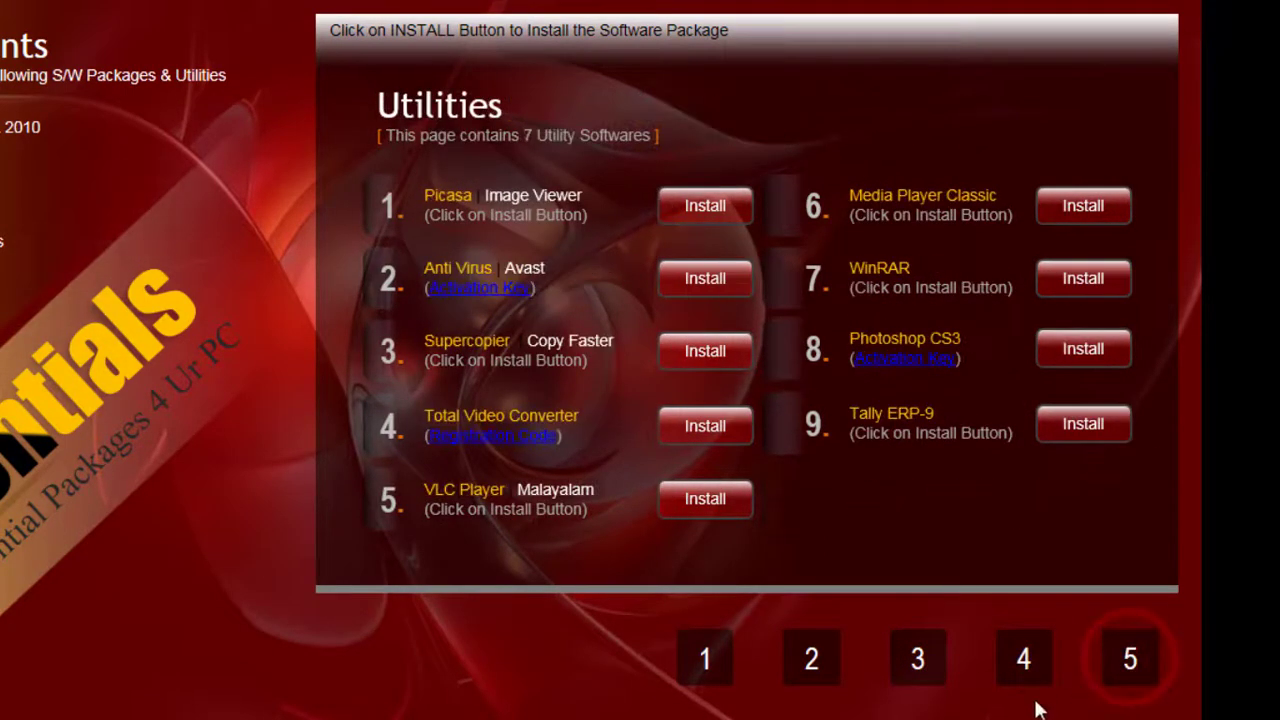
left_click(710, 664)
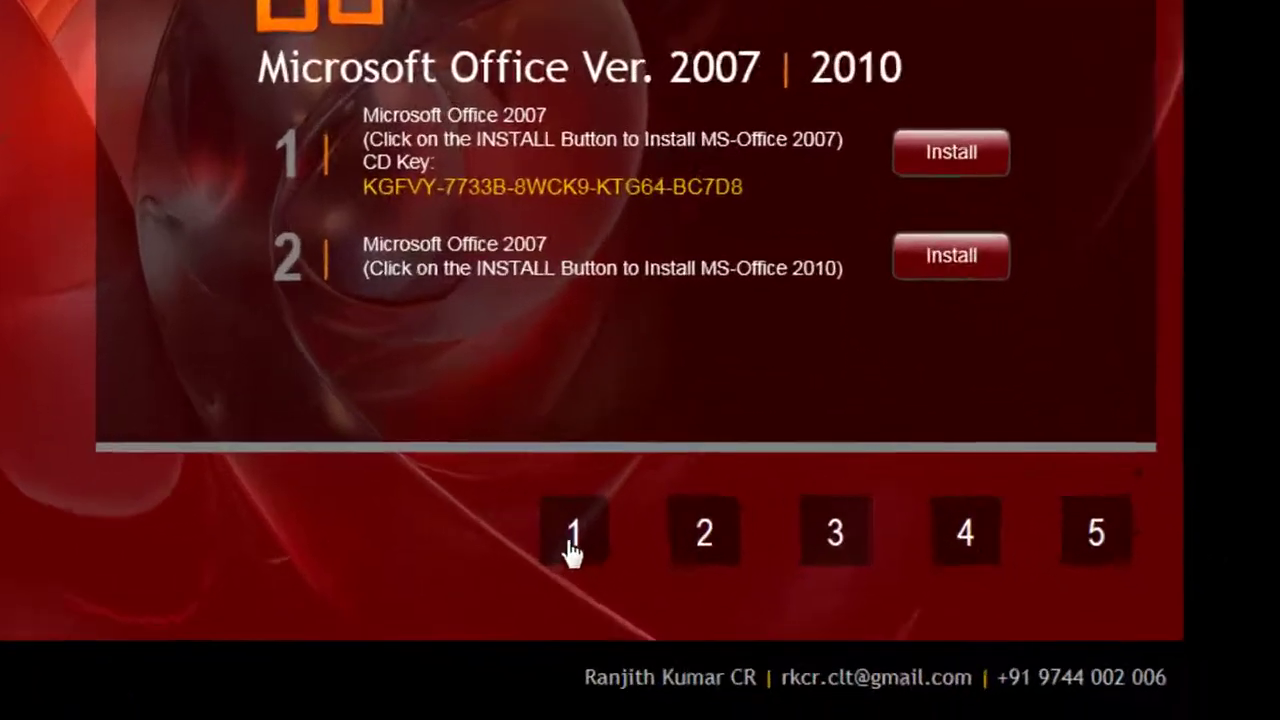
left_click(812, 598)
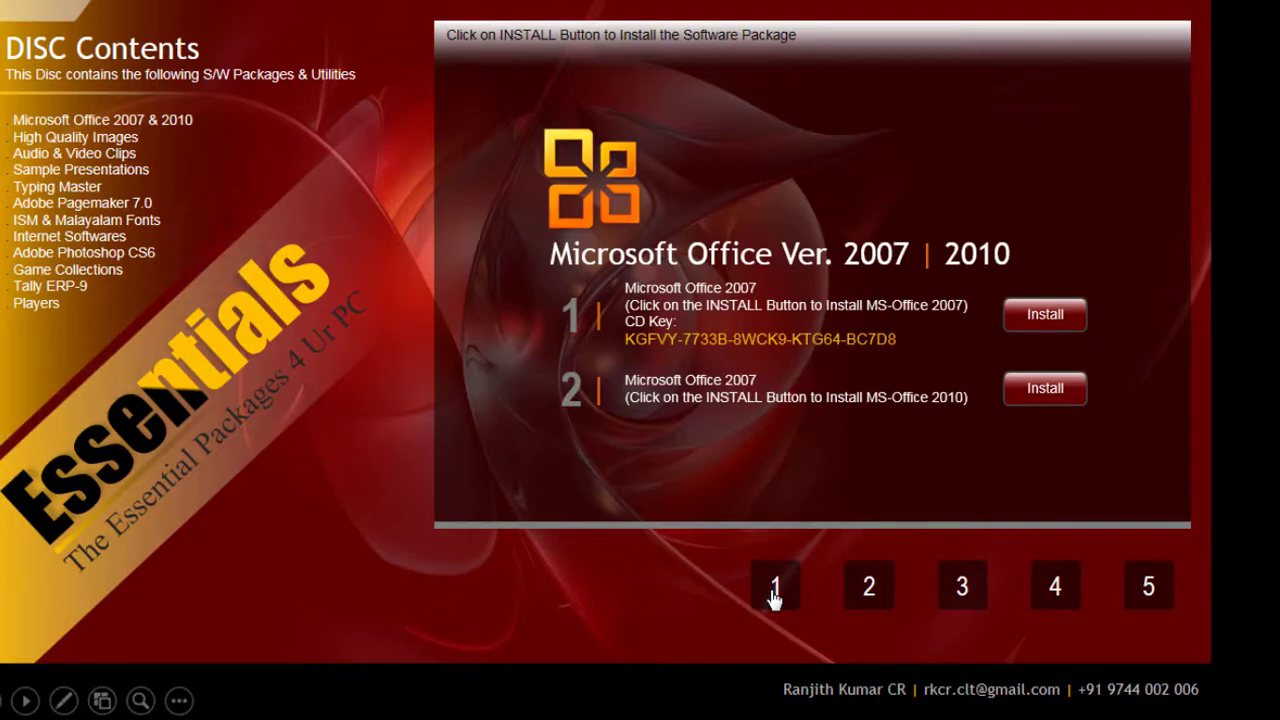
left_click(872, 590)
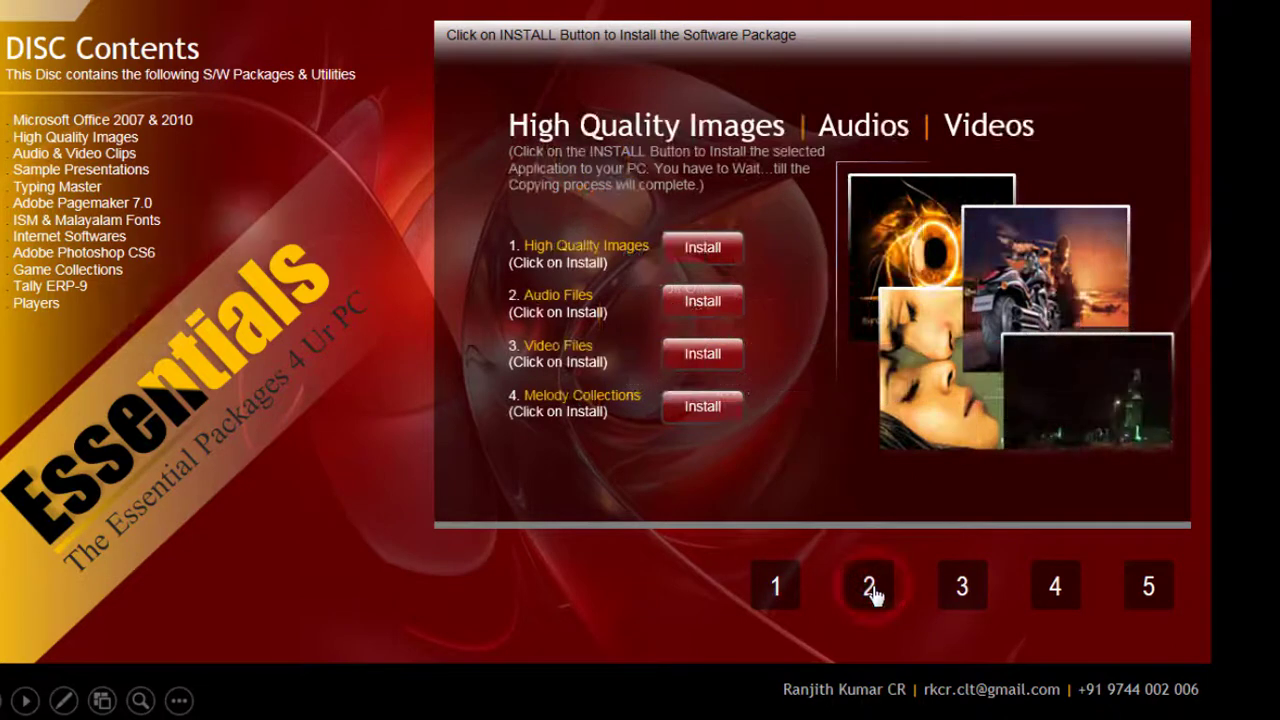
left_click(963, 595)
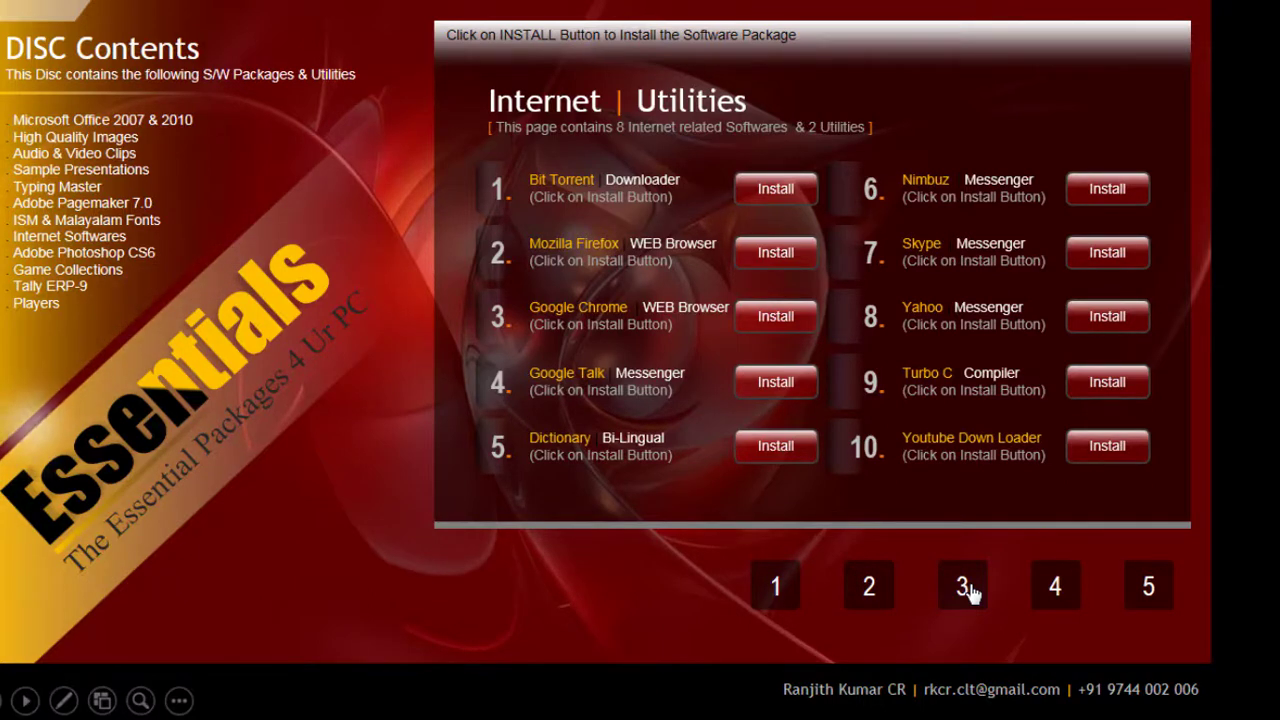
left_click(776, 594)
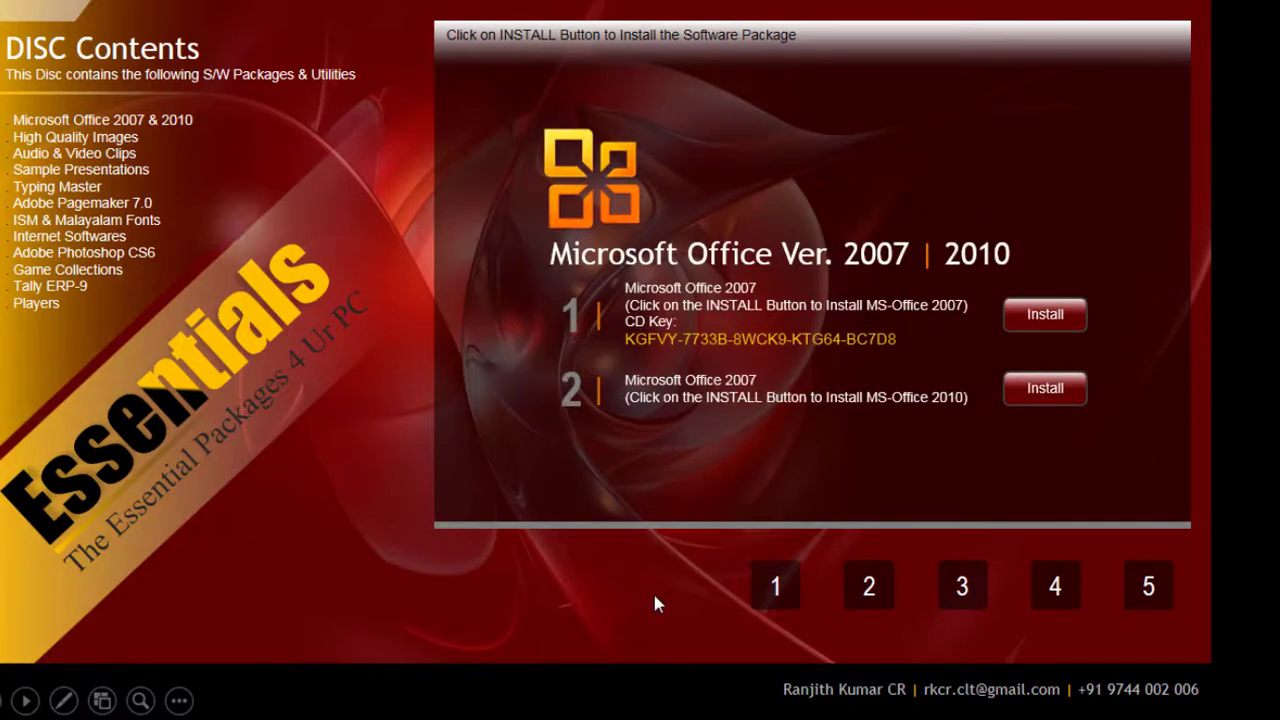
left_click(870, 588)
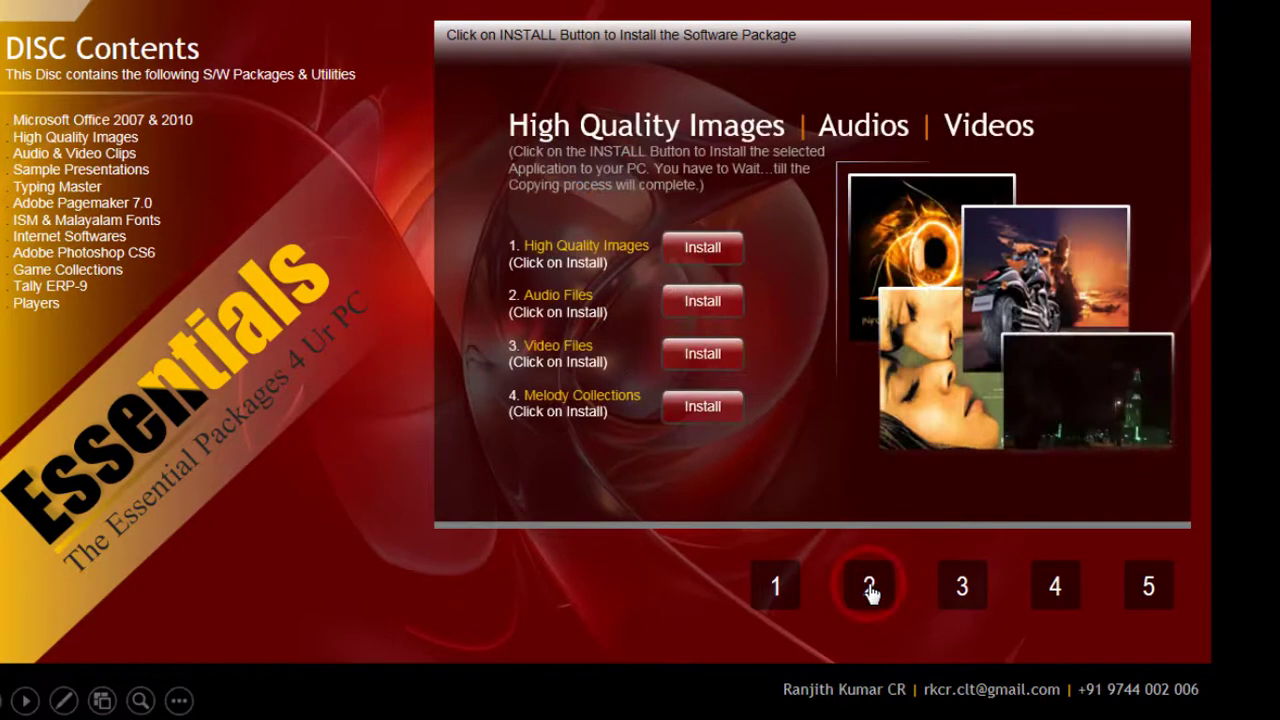
left_click(964, 588)
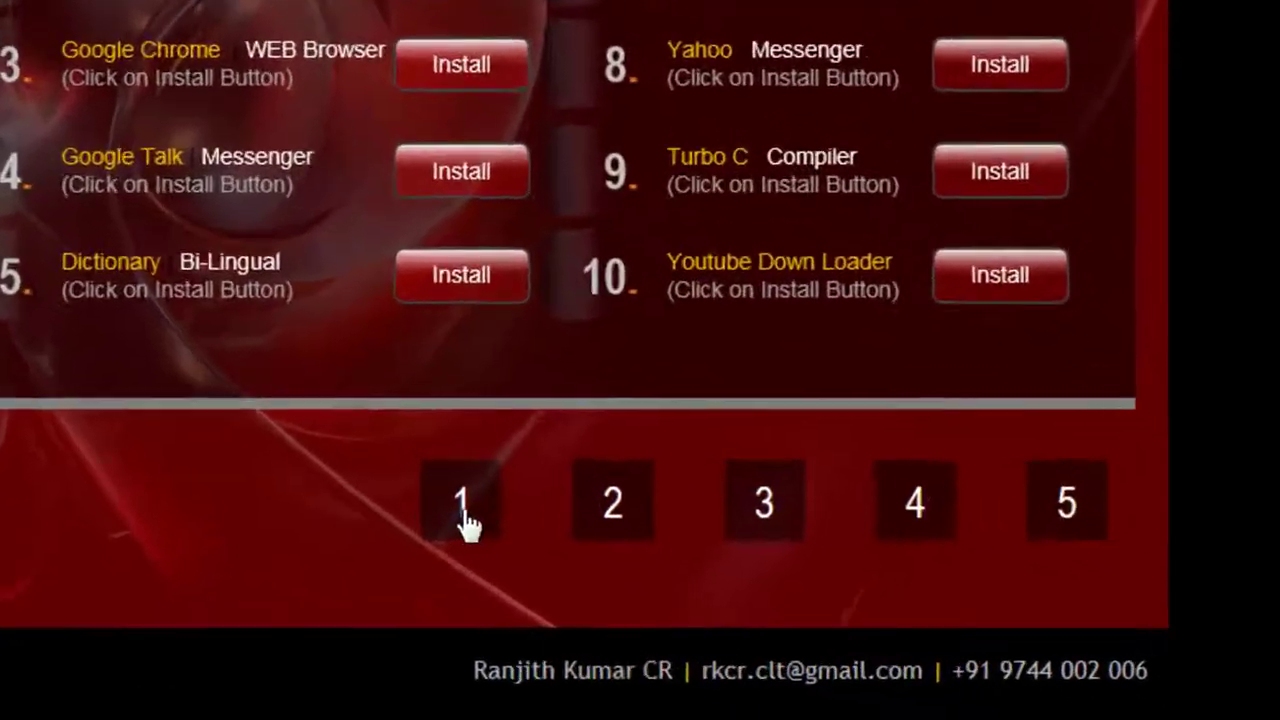
left_click(813, 600)
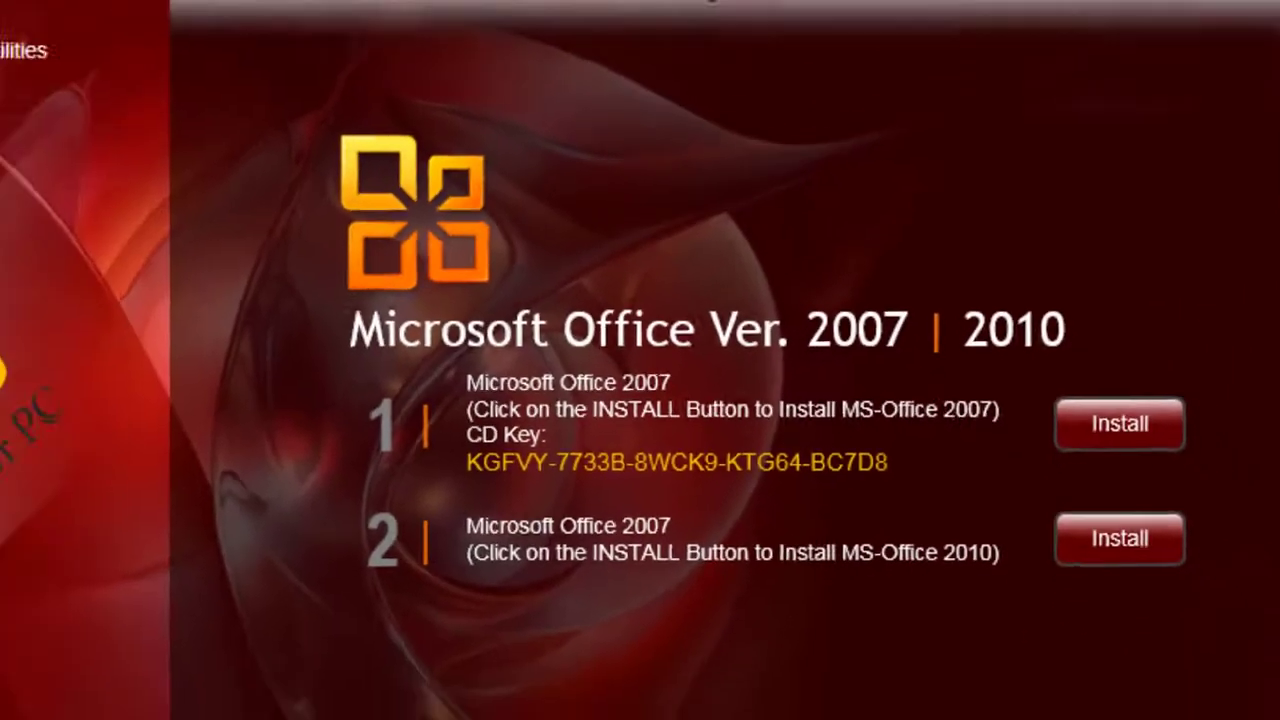
Step: Try installing High Quality Images, view page 3, then exit and restart the slide show
left_click(894, 600)
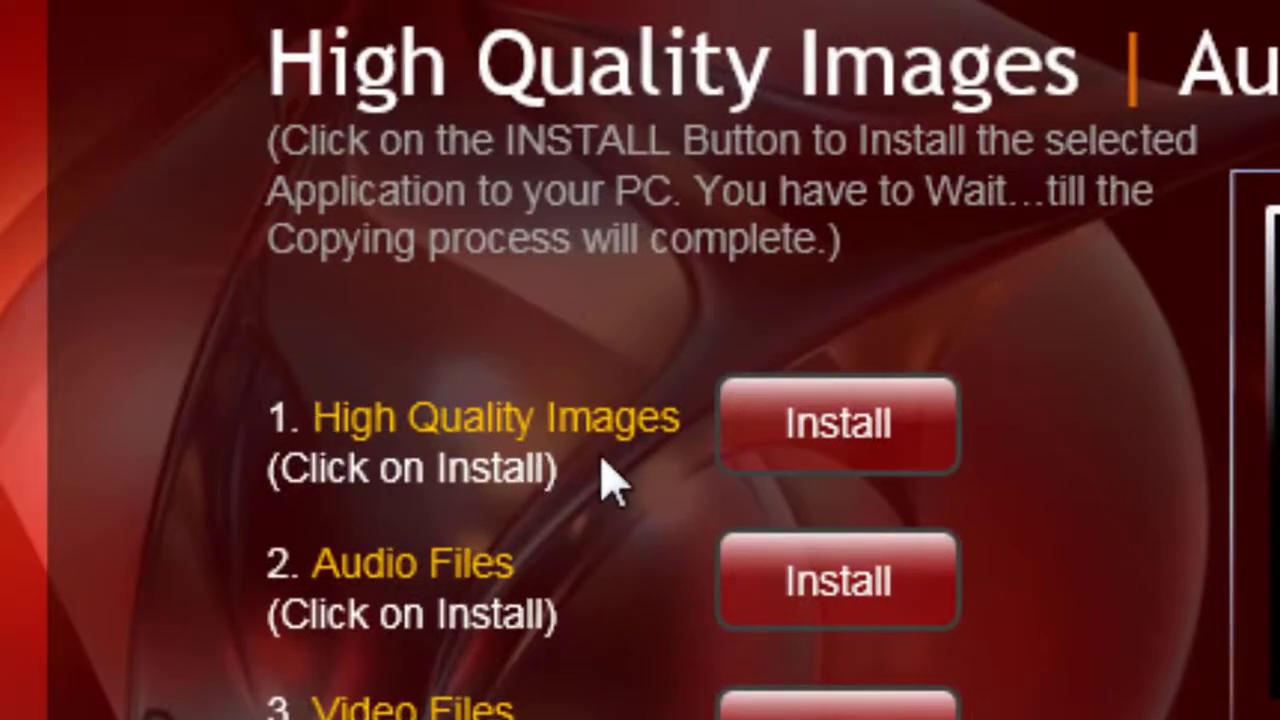
left_click(852, 453)
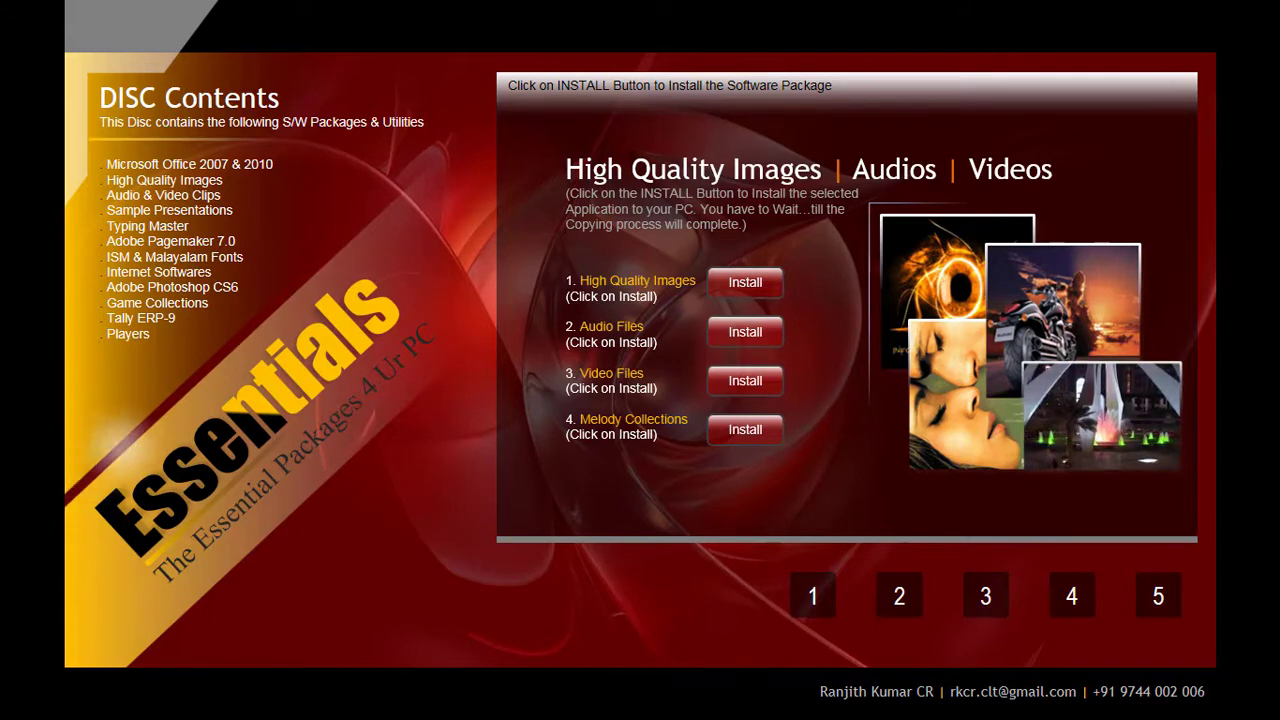
left_click(985, 596)
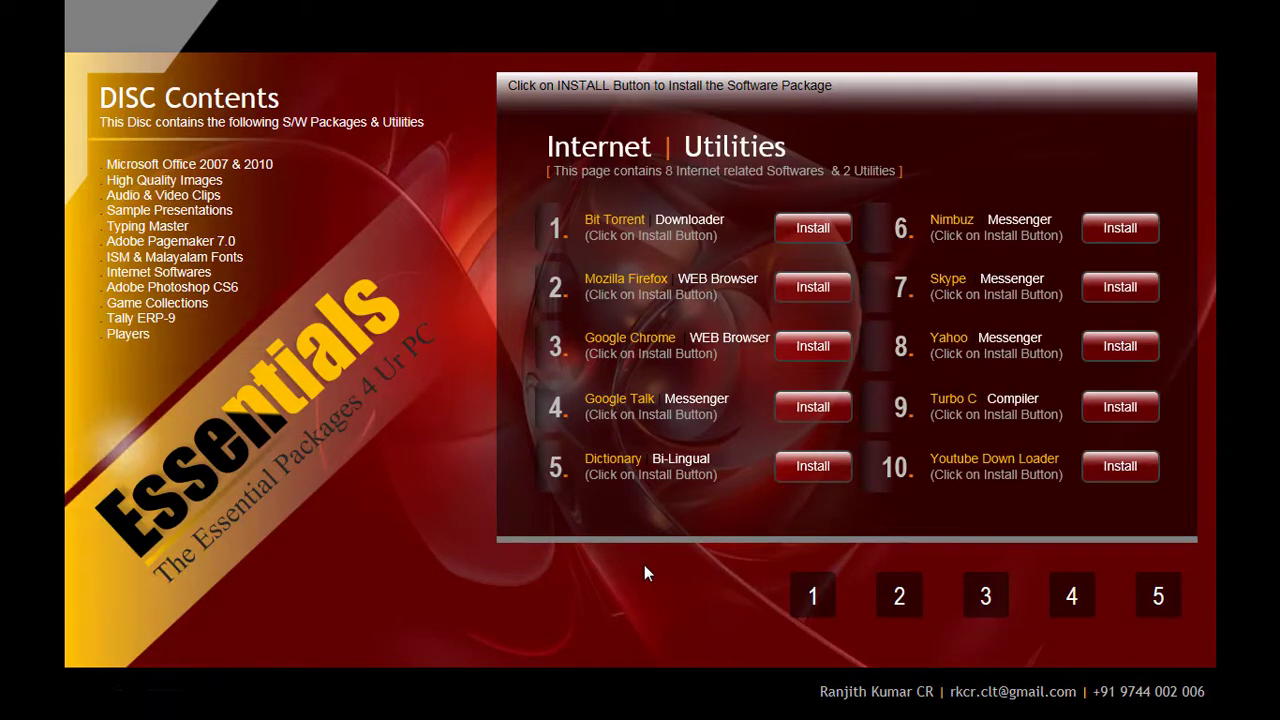
key("Escape")
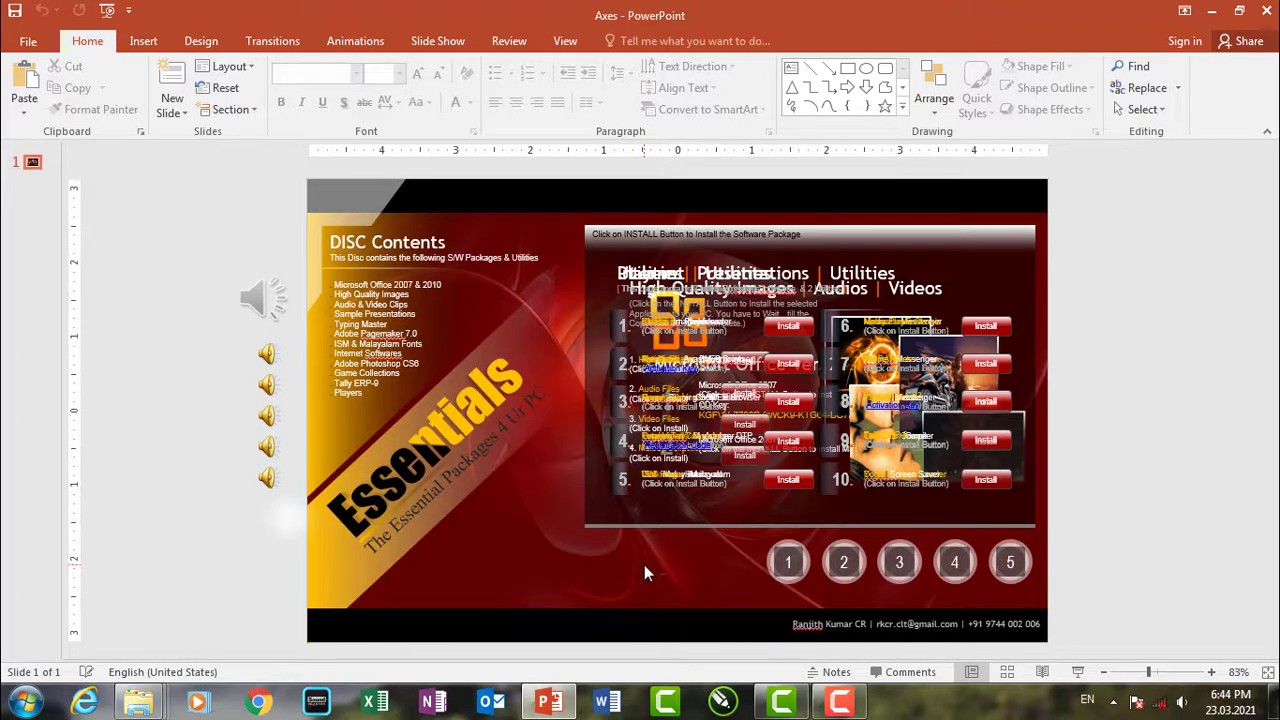
key("F5")
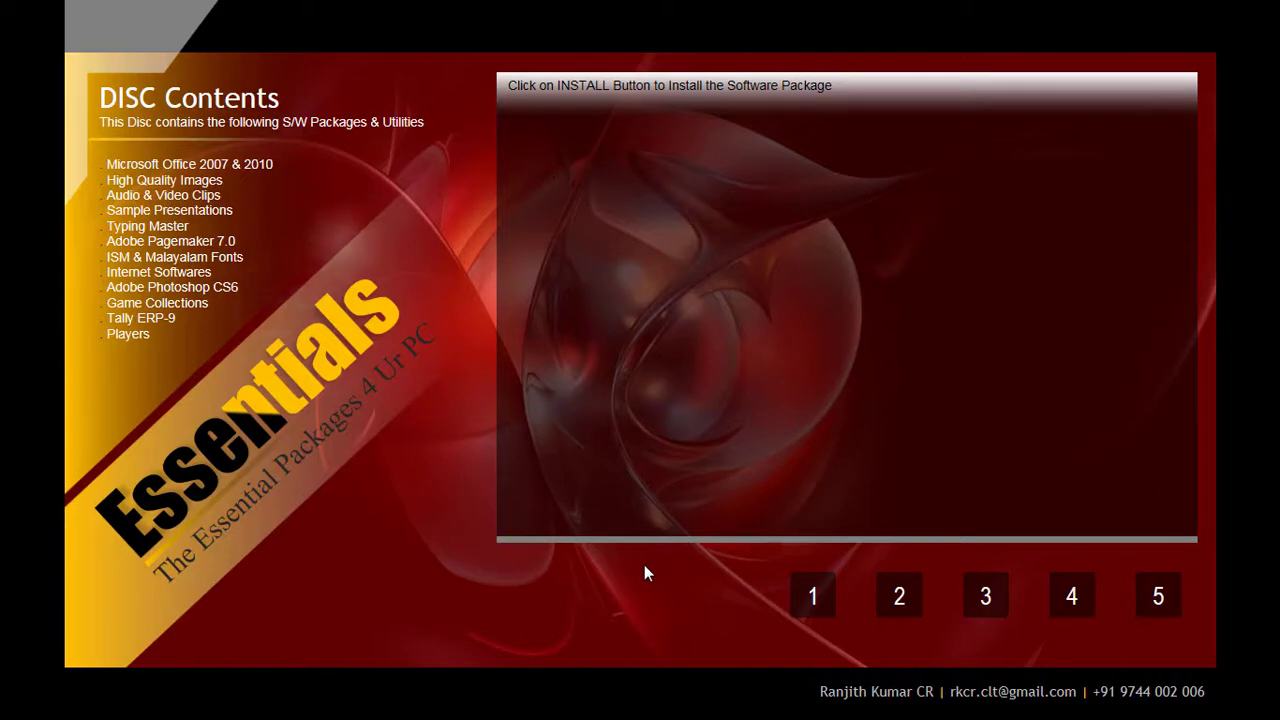
Step: Cycle through the install pages, finishing on High Quality Images | Audios | Videos
left_click(813, 599)
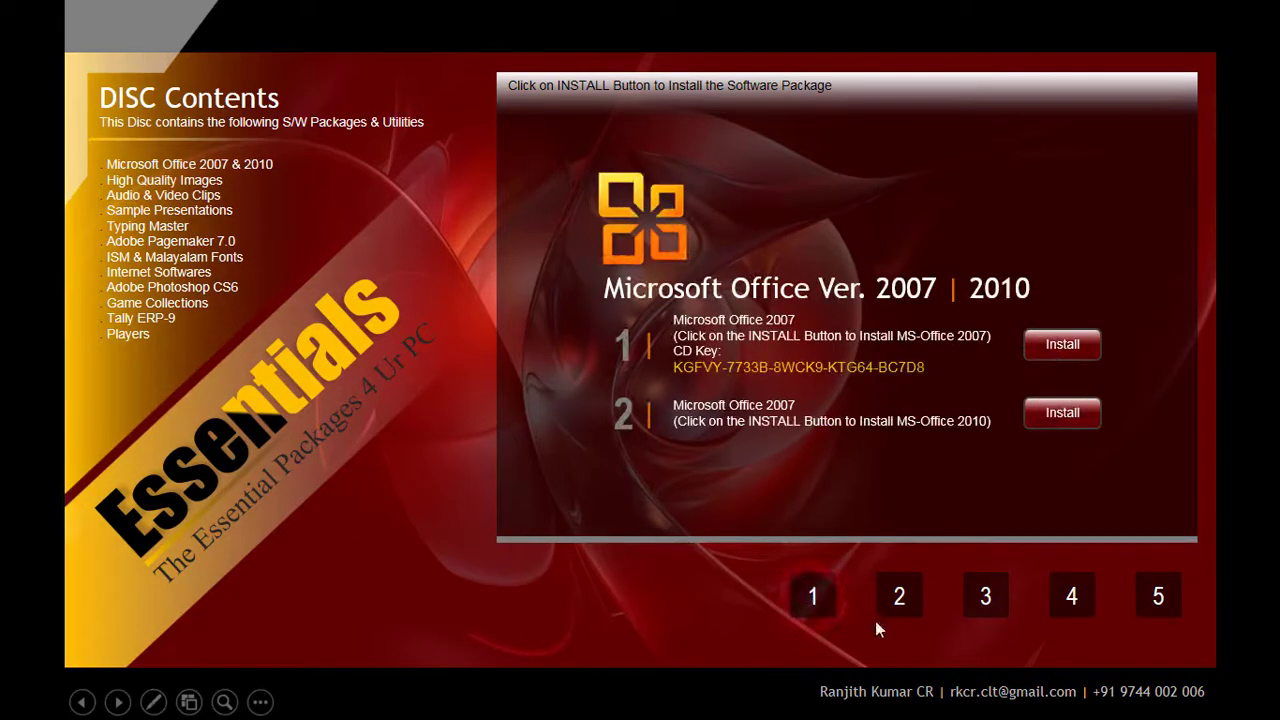
left_click(901, 603)
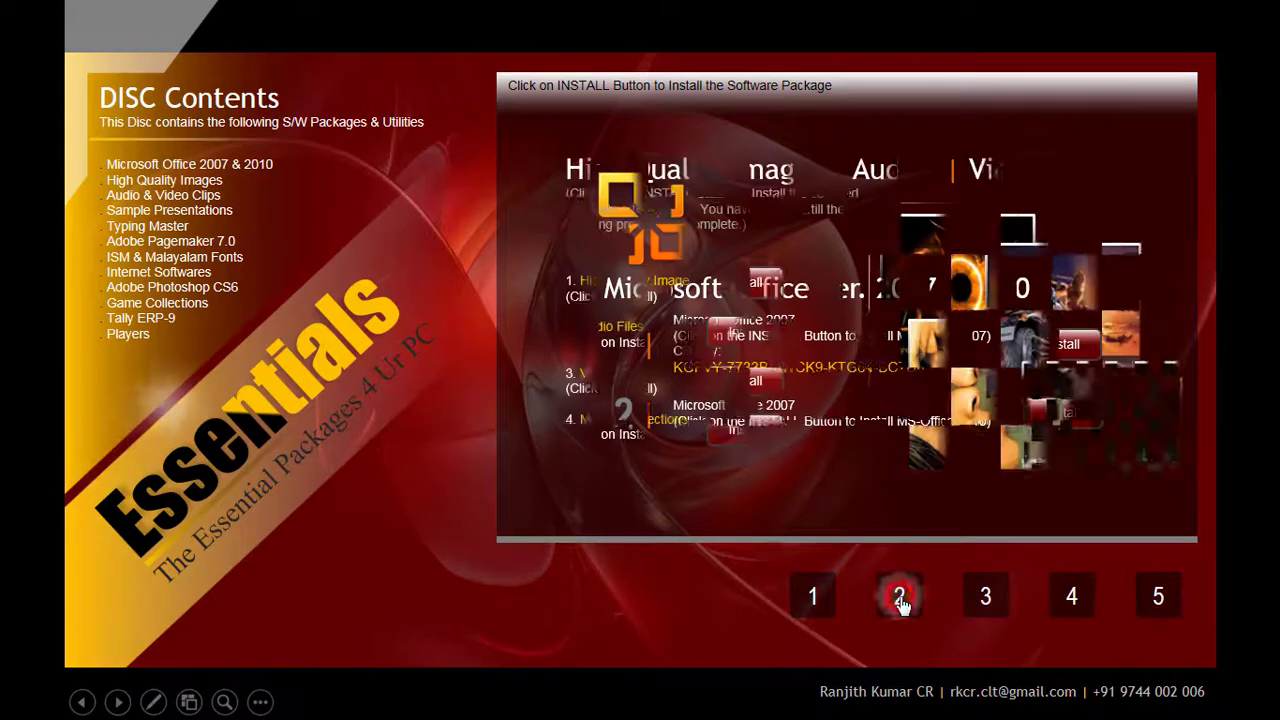
left_click(986, 600)
left_click(1073, 597)
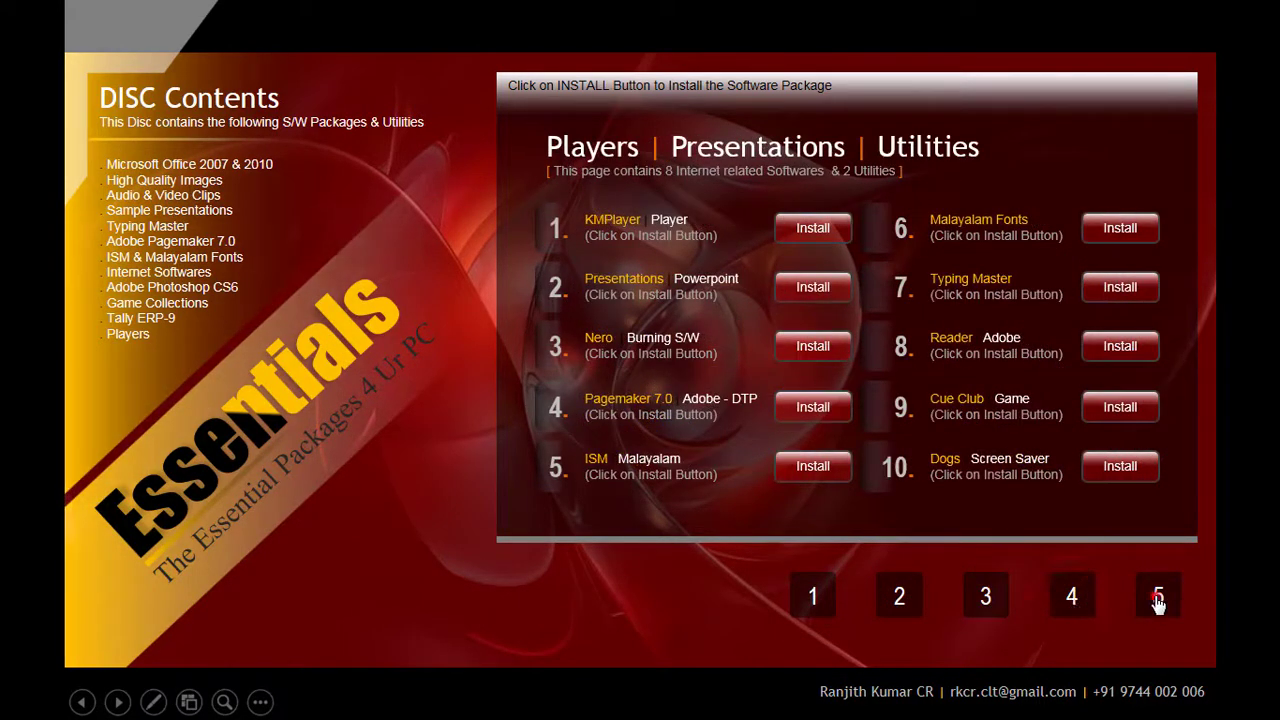
left_click(816, 598)
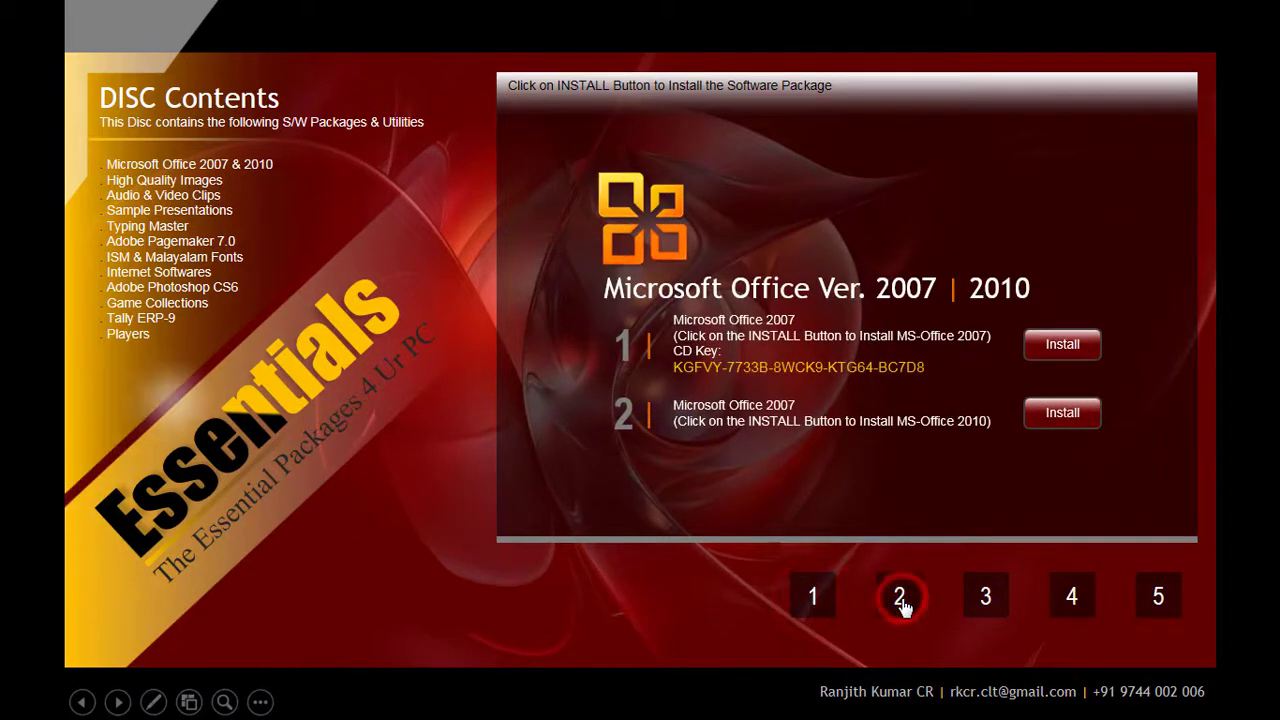
left_click(988, 600)
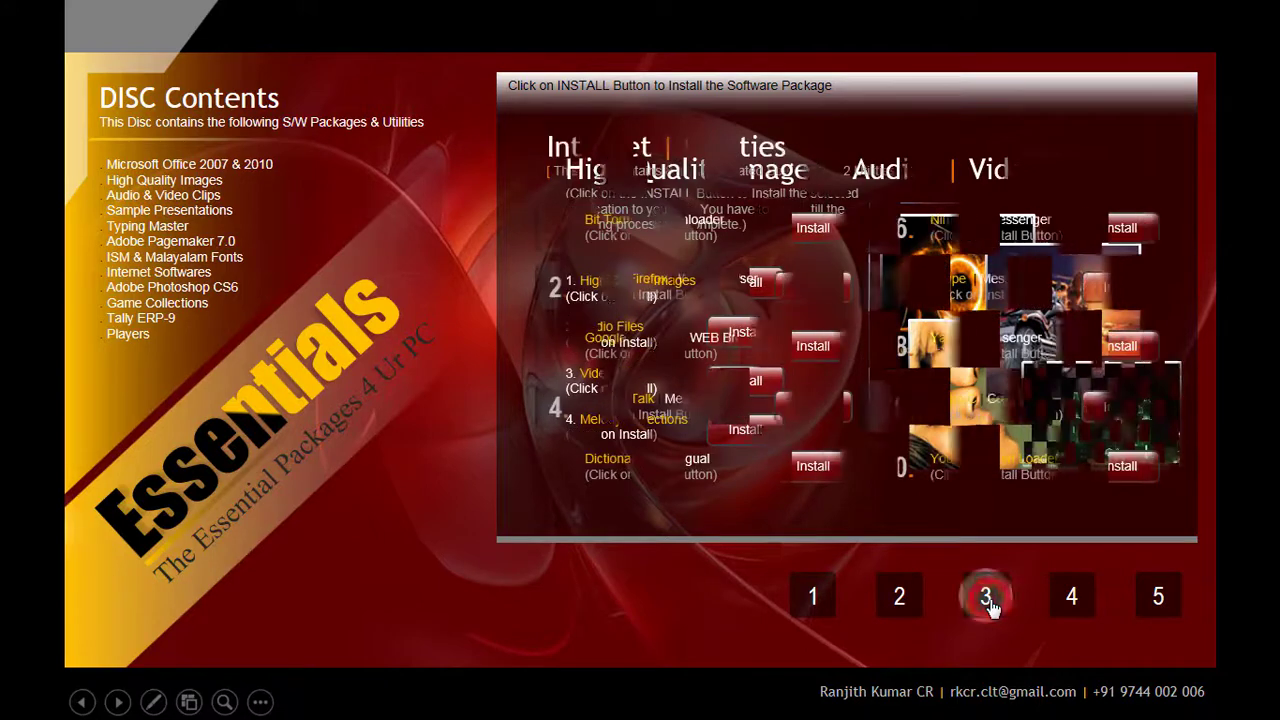
left_click(816, 598)
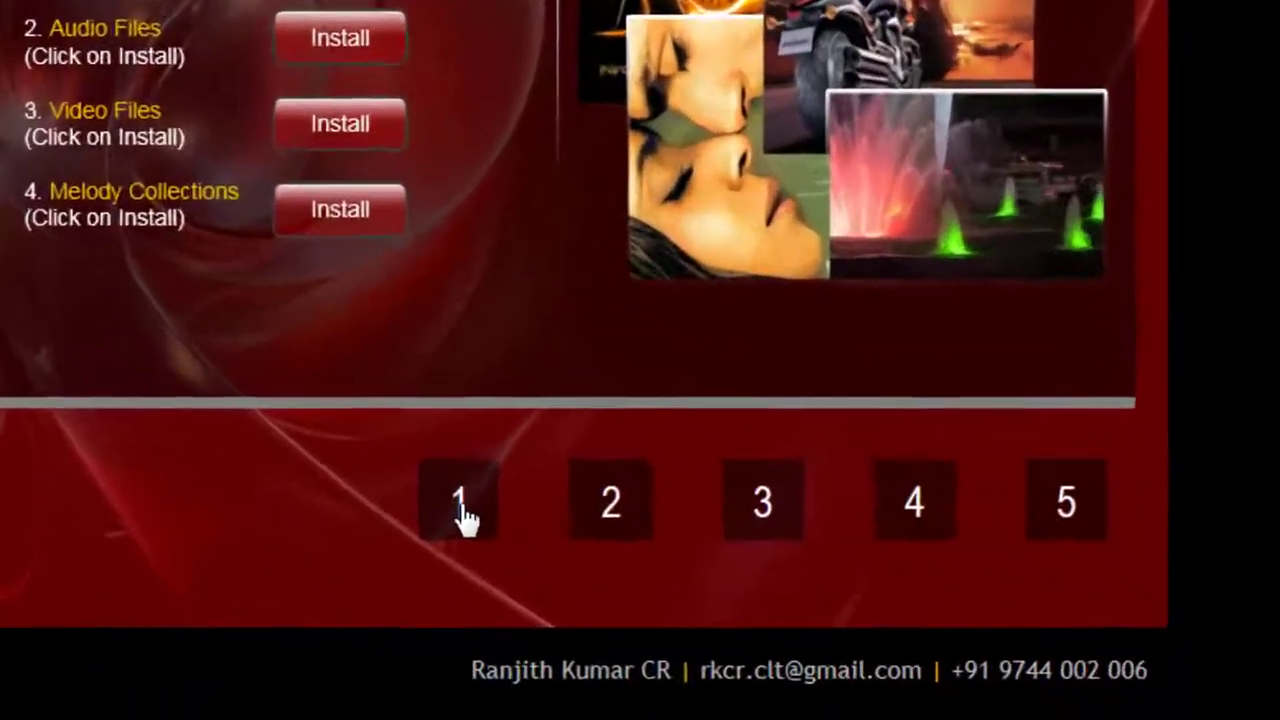
Step: Browse the Office, High Quality Images, Internet and Utilities pages, ending on the first page
left_click(812, 605)
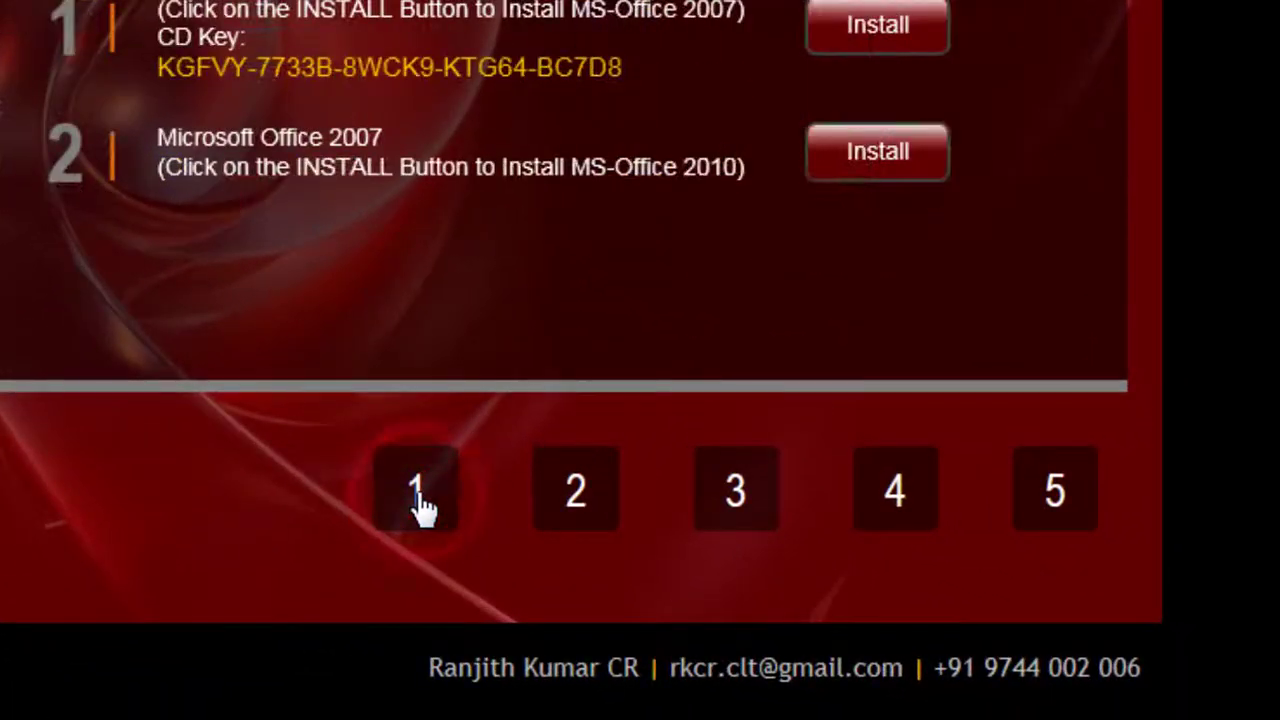
left_click(577, 495)
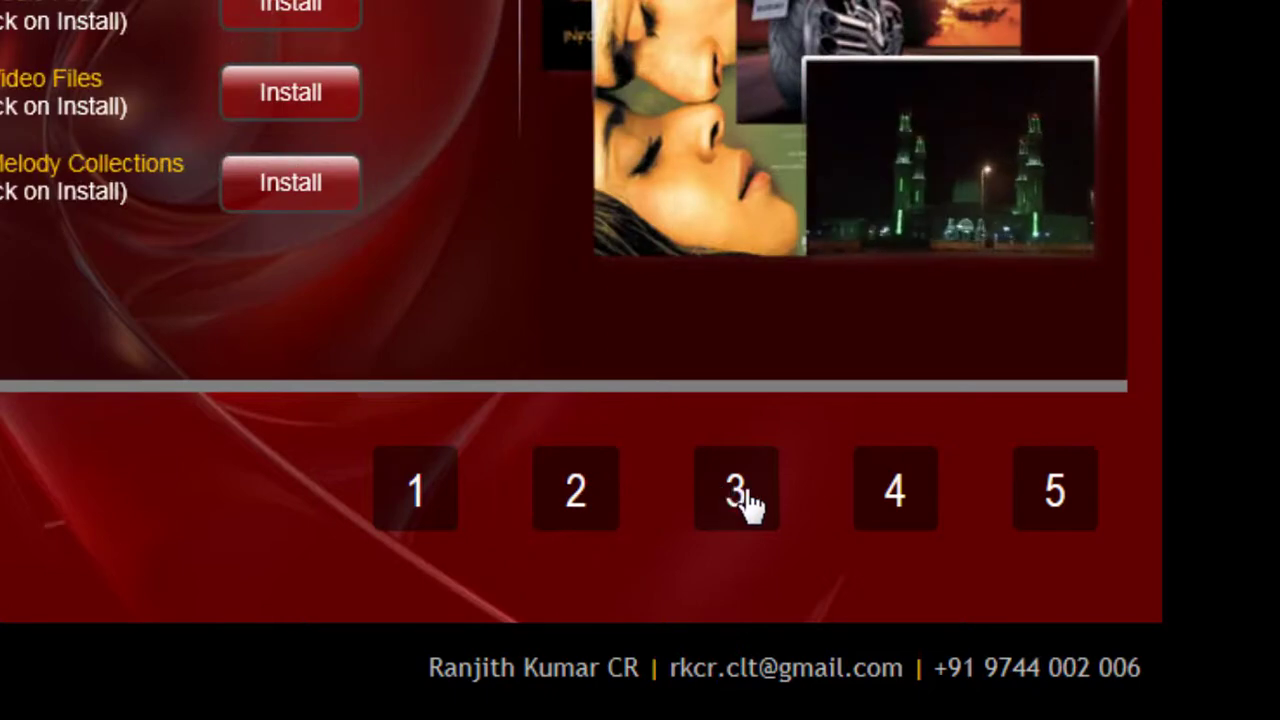
left_click(740, 495)
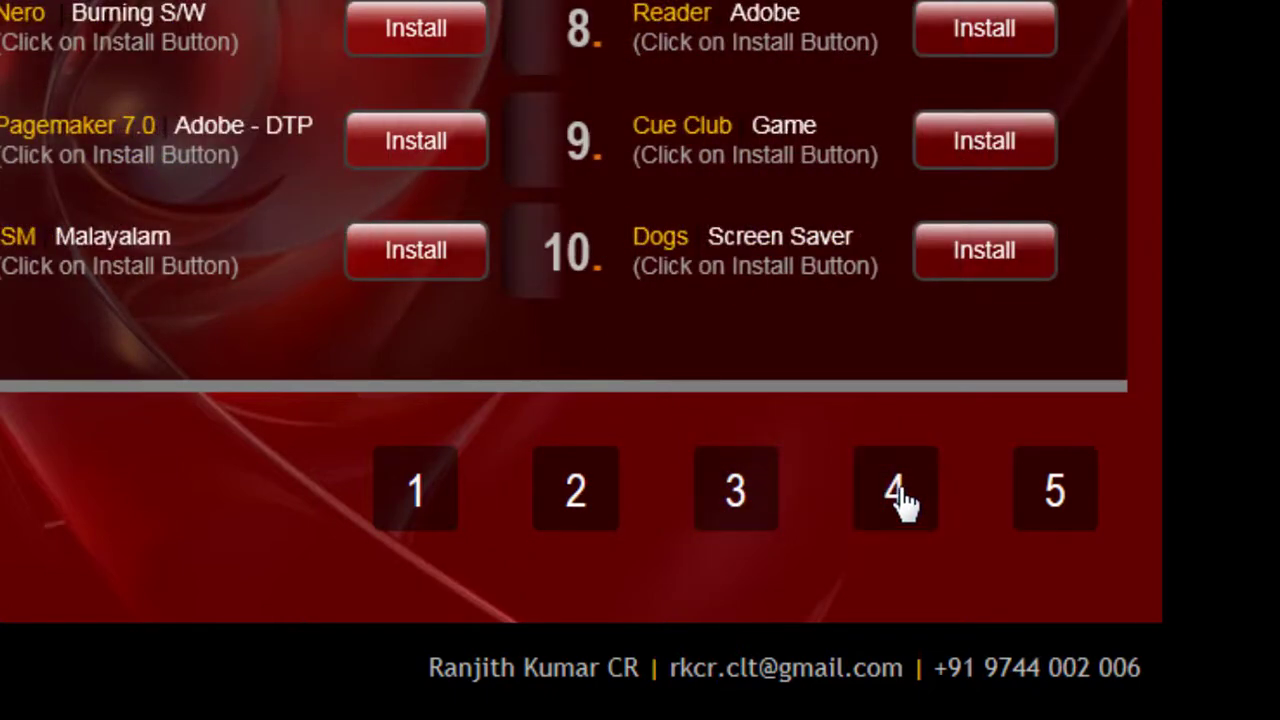
left_click(1055, 495)
left_click(418, 495)
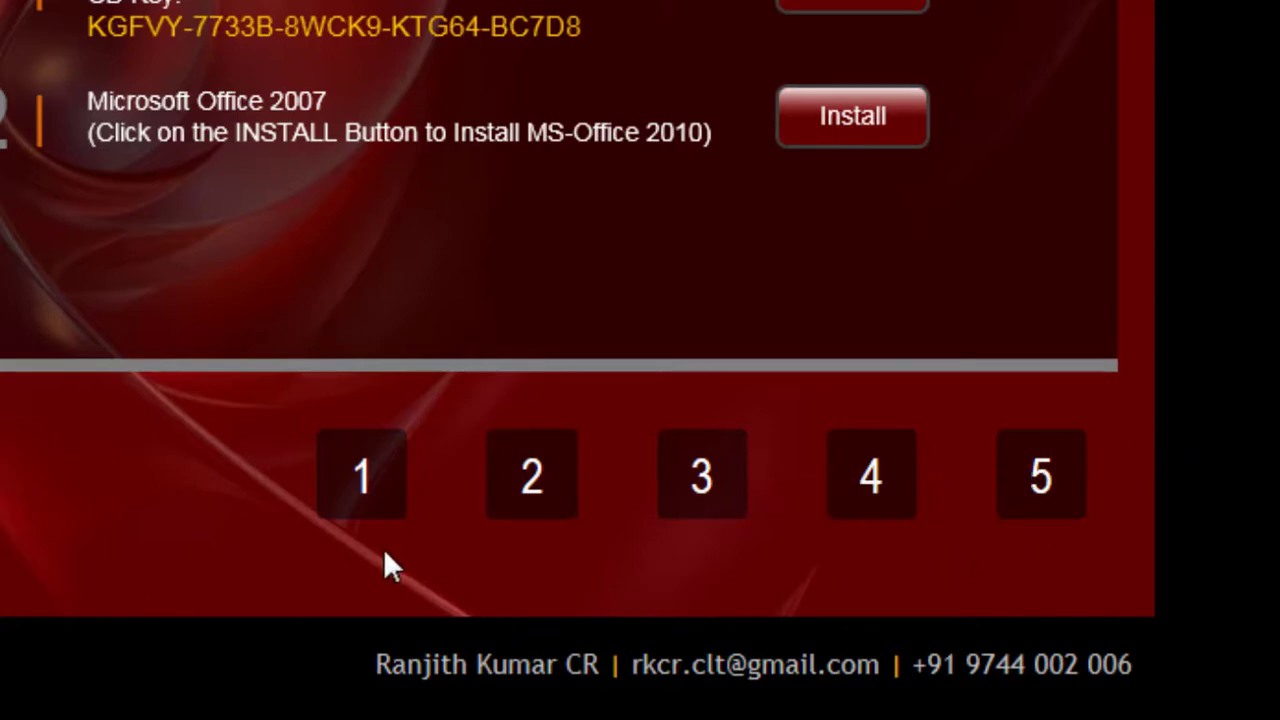
left_click(365, 493)
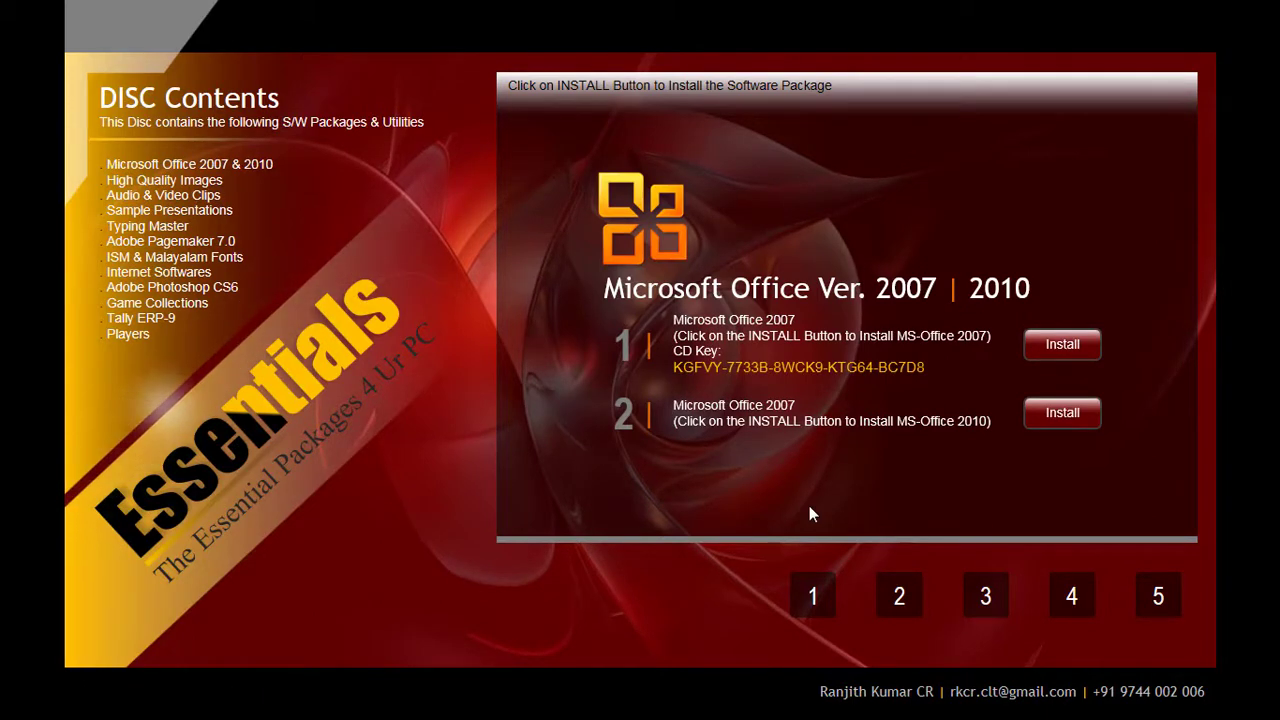
Step: End the slide show and close PowerPoint, back in the Essentials folder
key("Escape")
left_click(1268, 10)
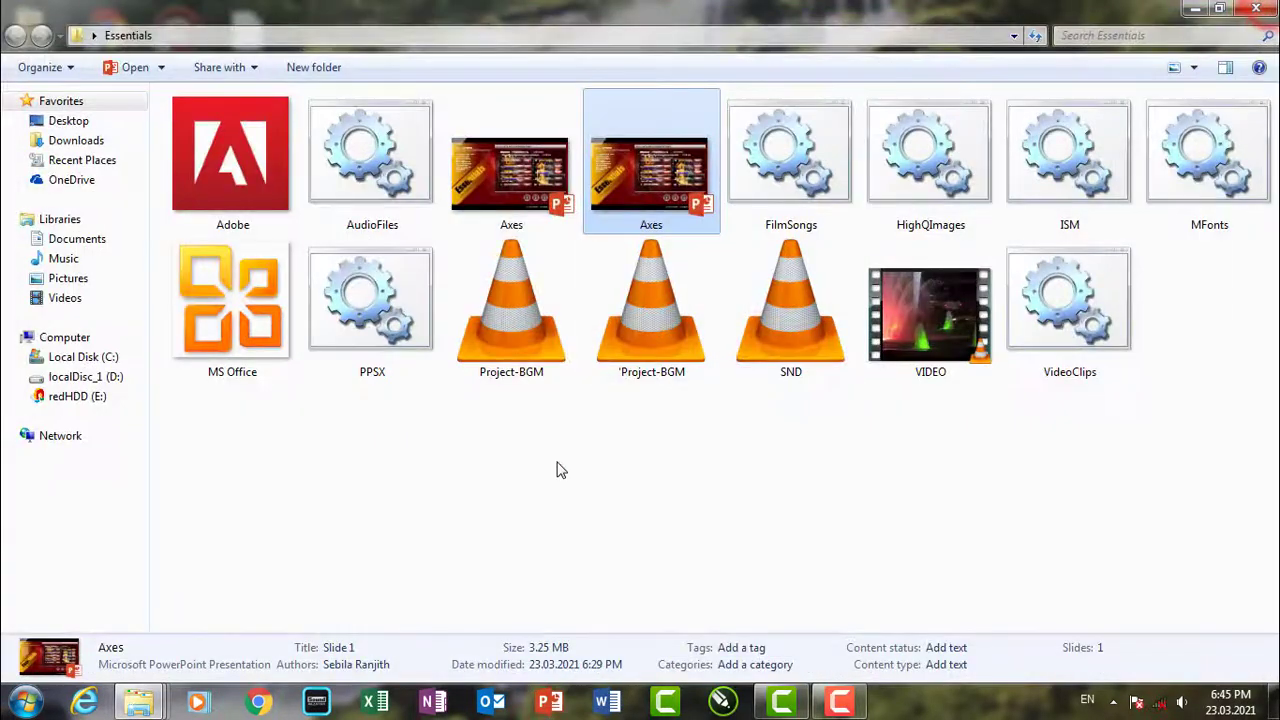
left_click(552, 457)
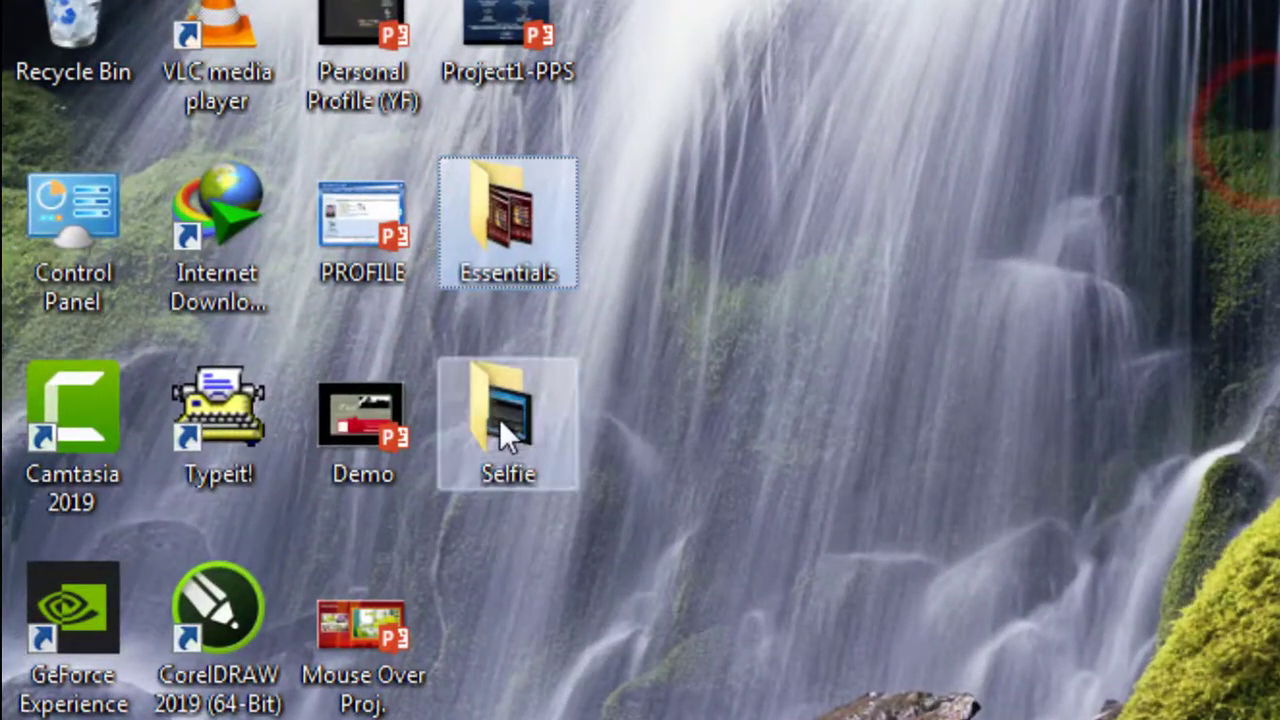
Step: Open the desktop Selfie folder and start the index presentation inside it
left_click(314, 478)
double_click(444, 455)
left_click(226, 103)
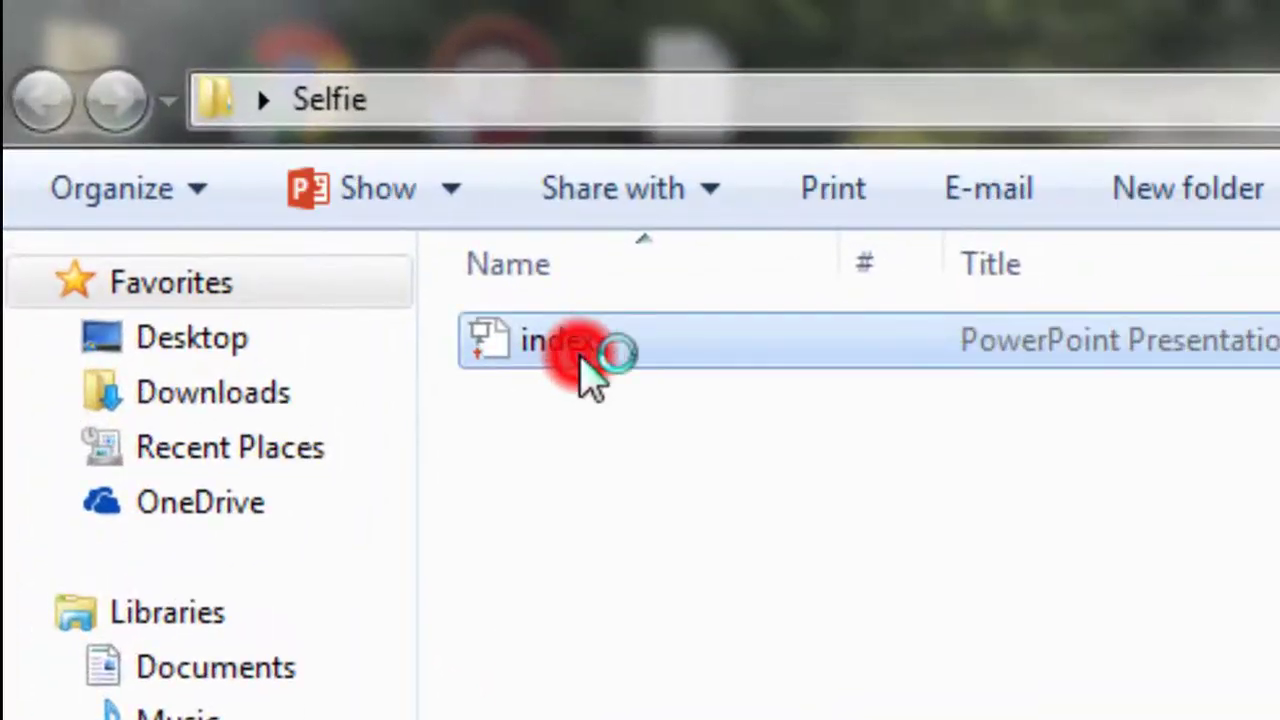
double_click(570, 345)
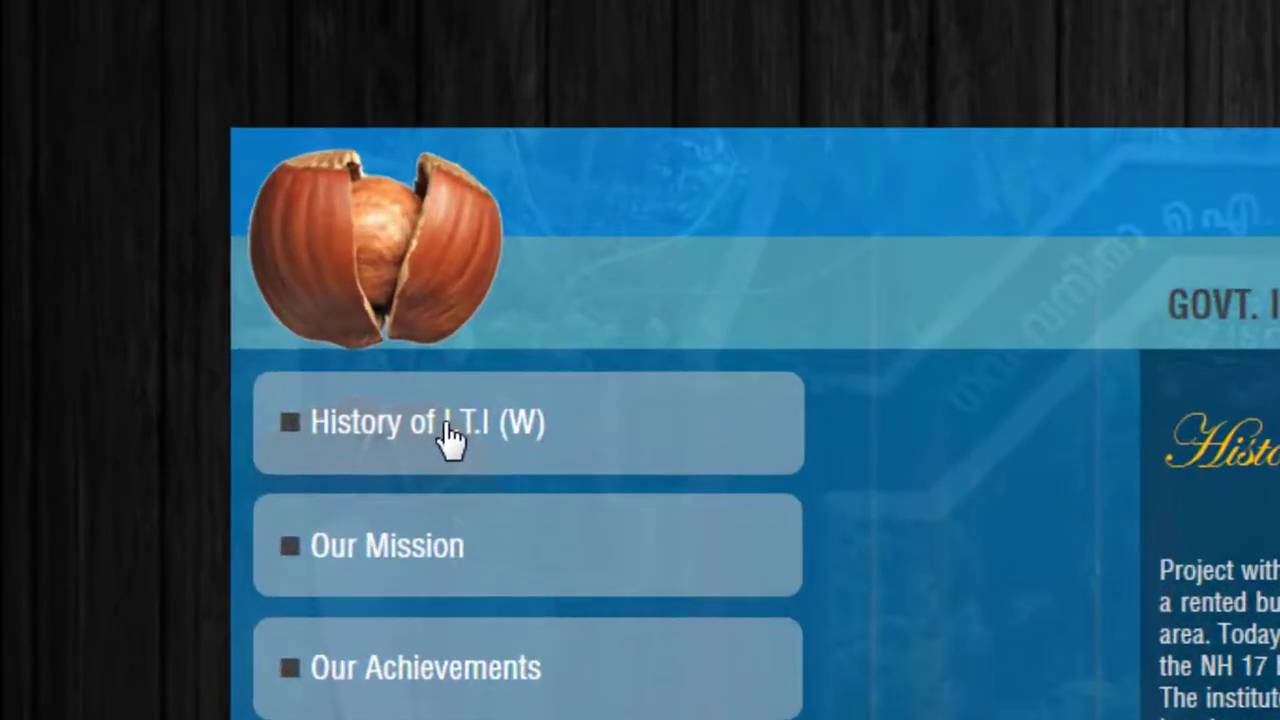
Step: Visit the History, Our Mission, Our Achievements and Our Facilities pages, then end the show
left_click(252, 236)
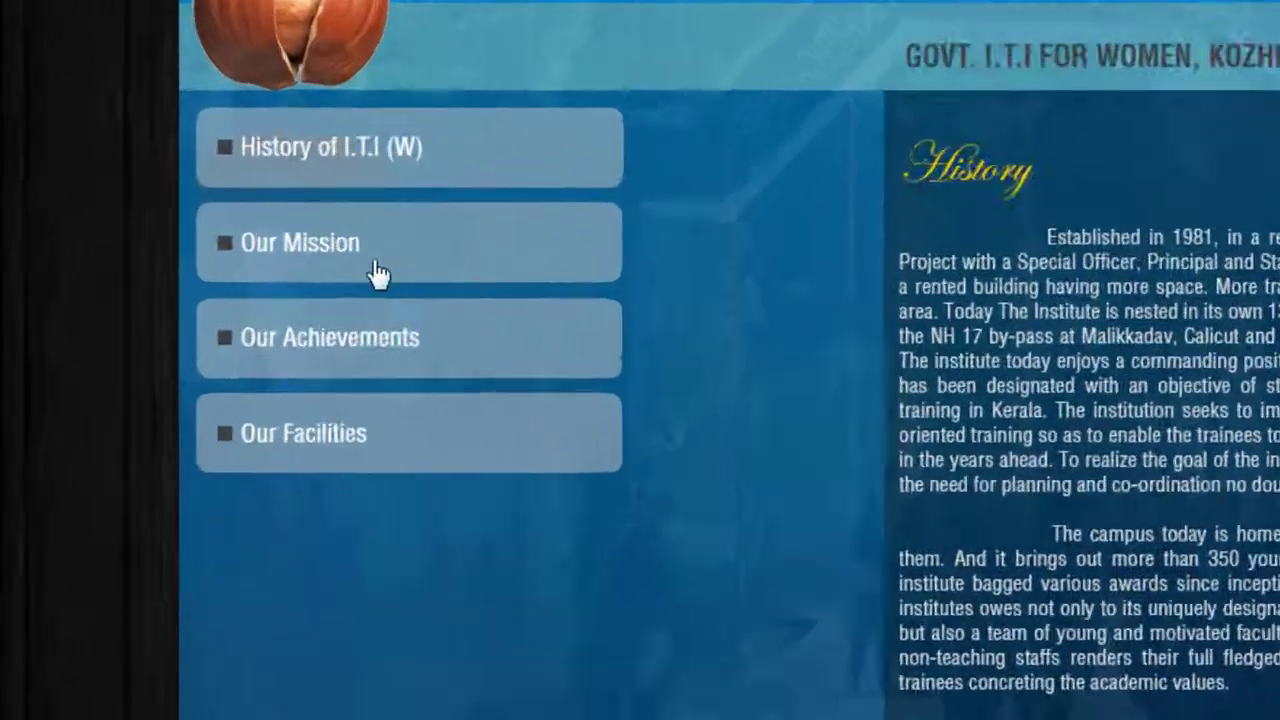
left_click(206, 274)
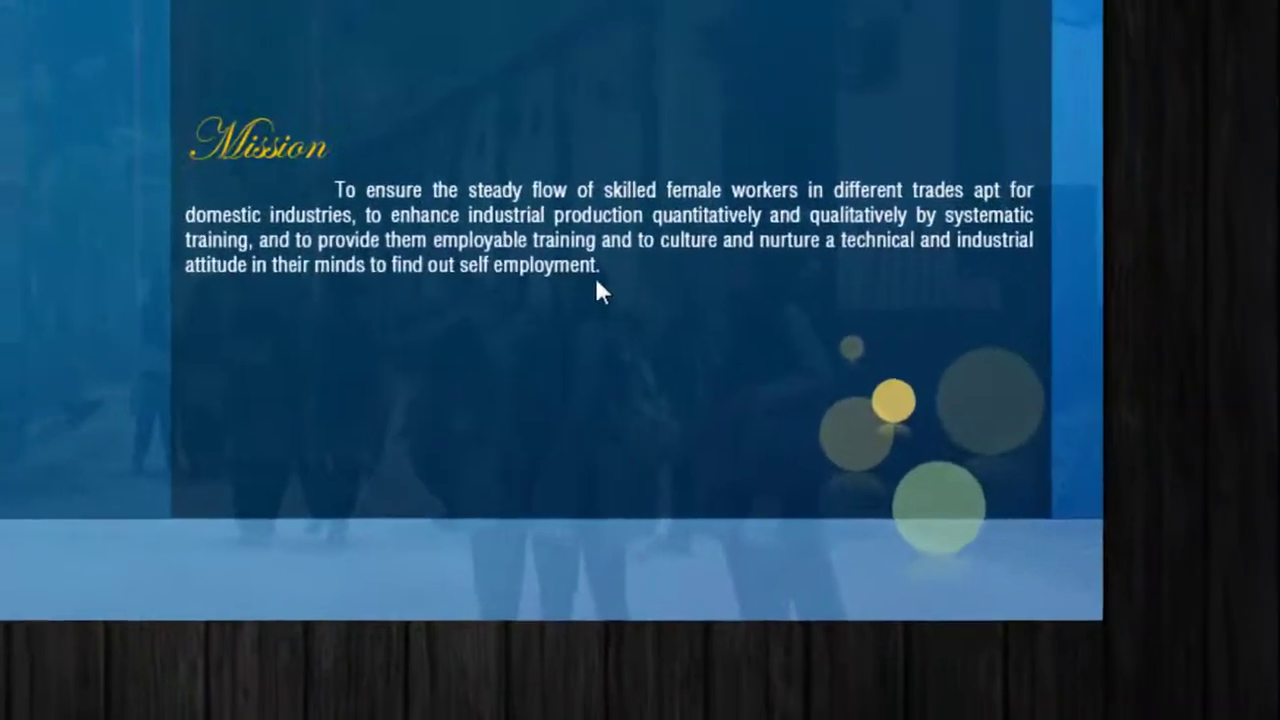
left_click(655, 290)
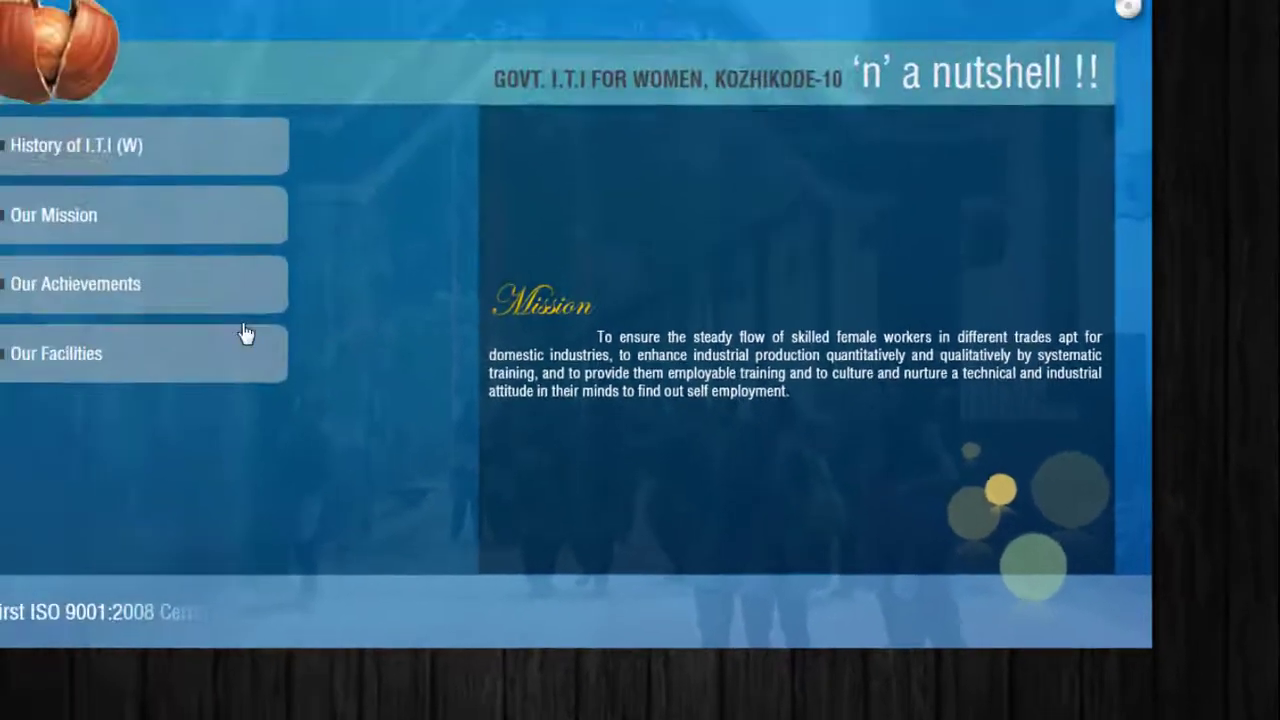
left_click(90, 283)
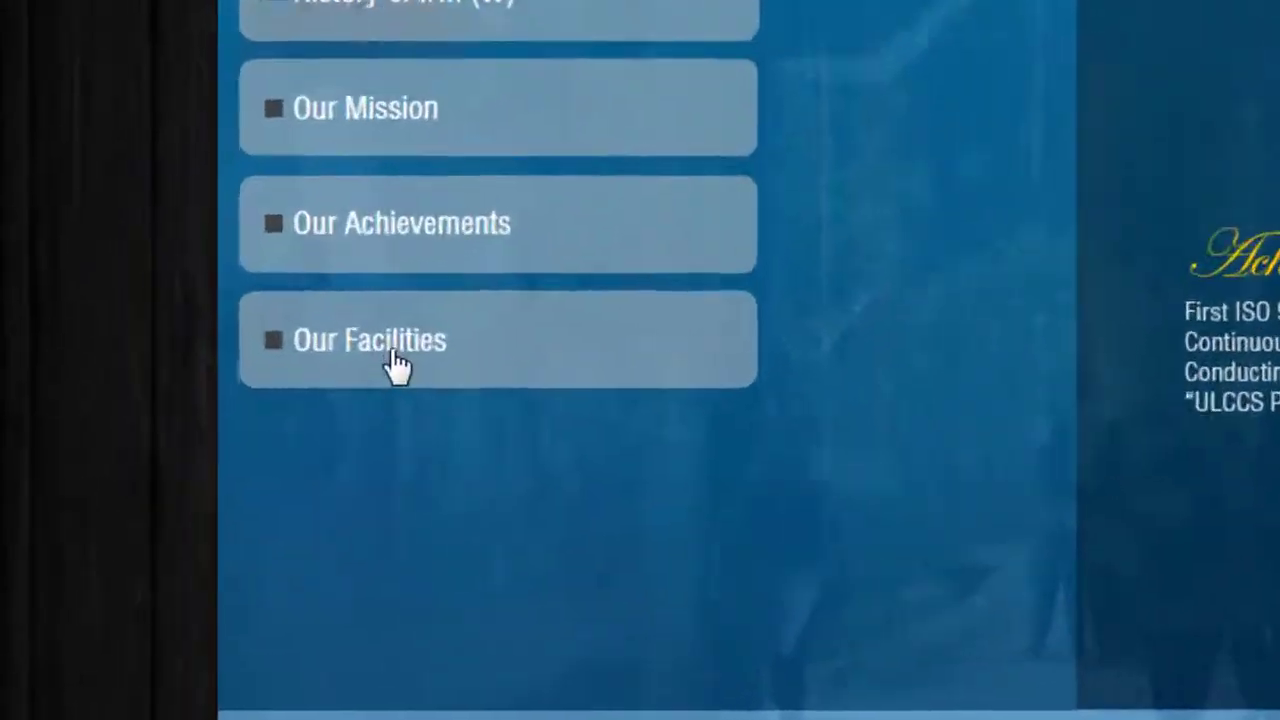
left_click(396, 360)
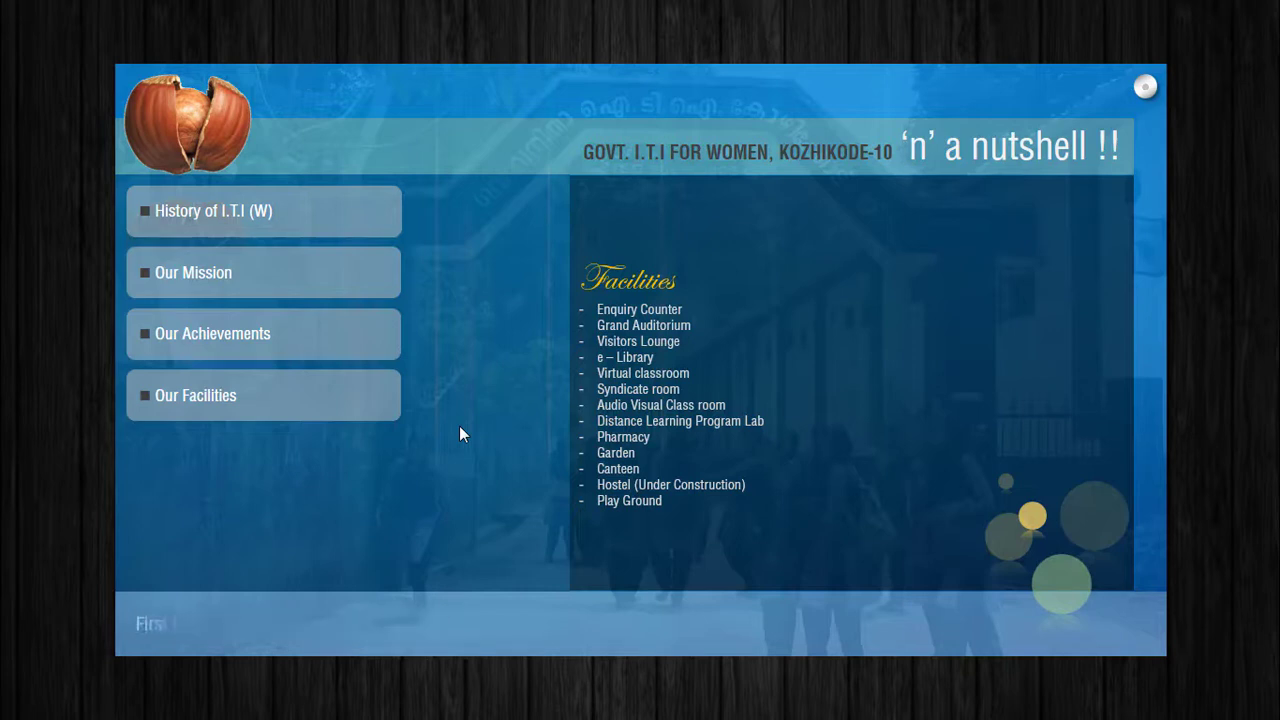
key("Escape")
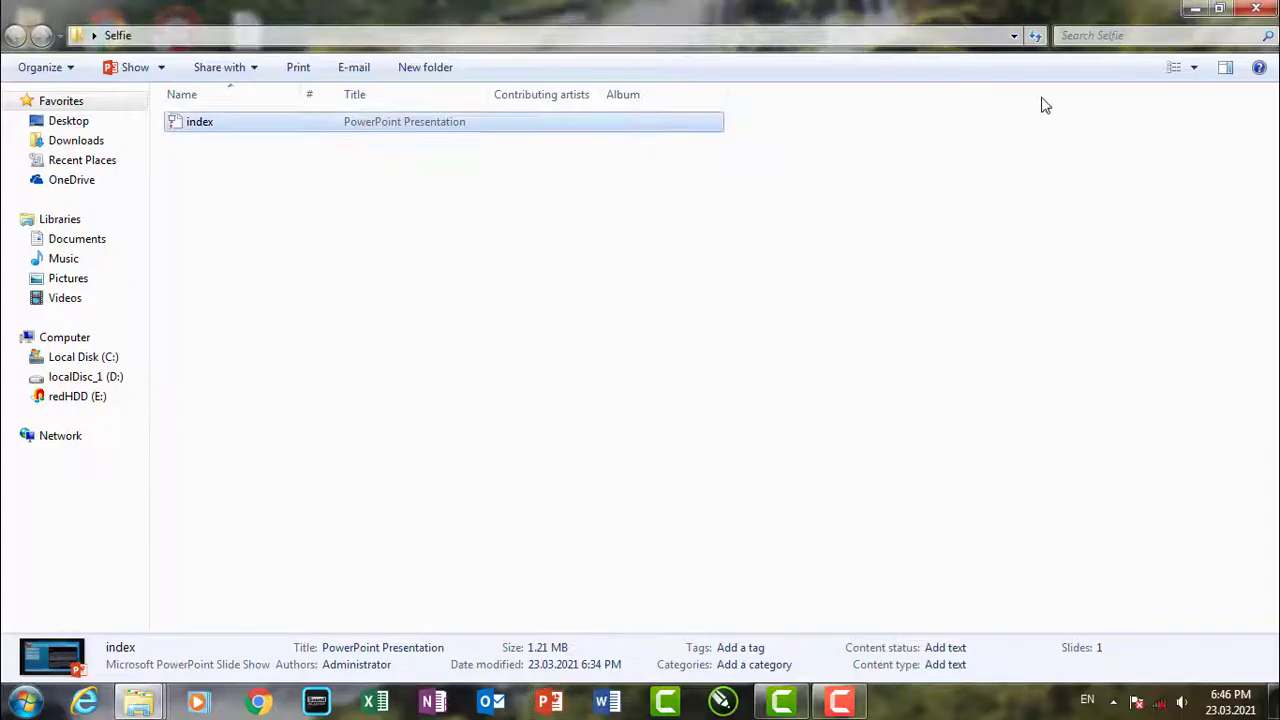
Step: Close the Selfie folder, refresh the desktop, and start PowerPoint with a new blank presentation
left_click(1276, 8)
right_click(484, 369)
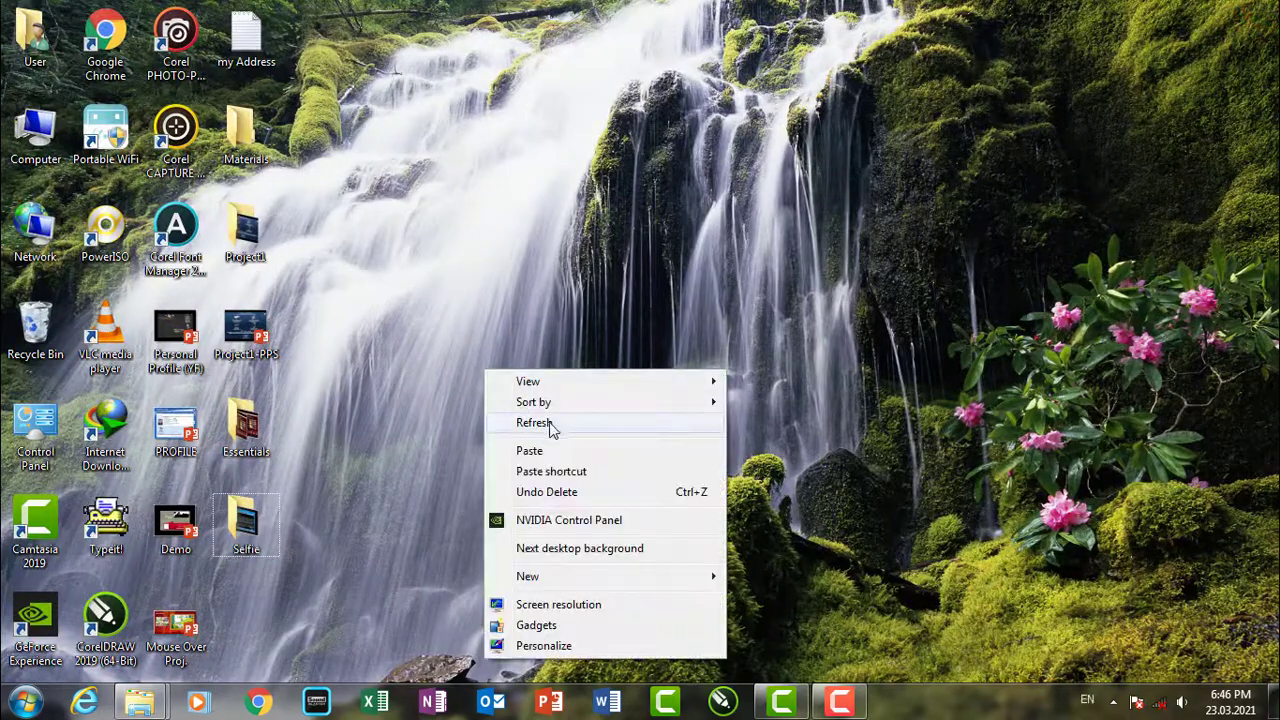
left_click(553, 423)
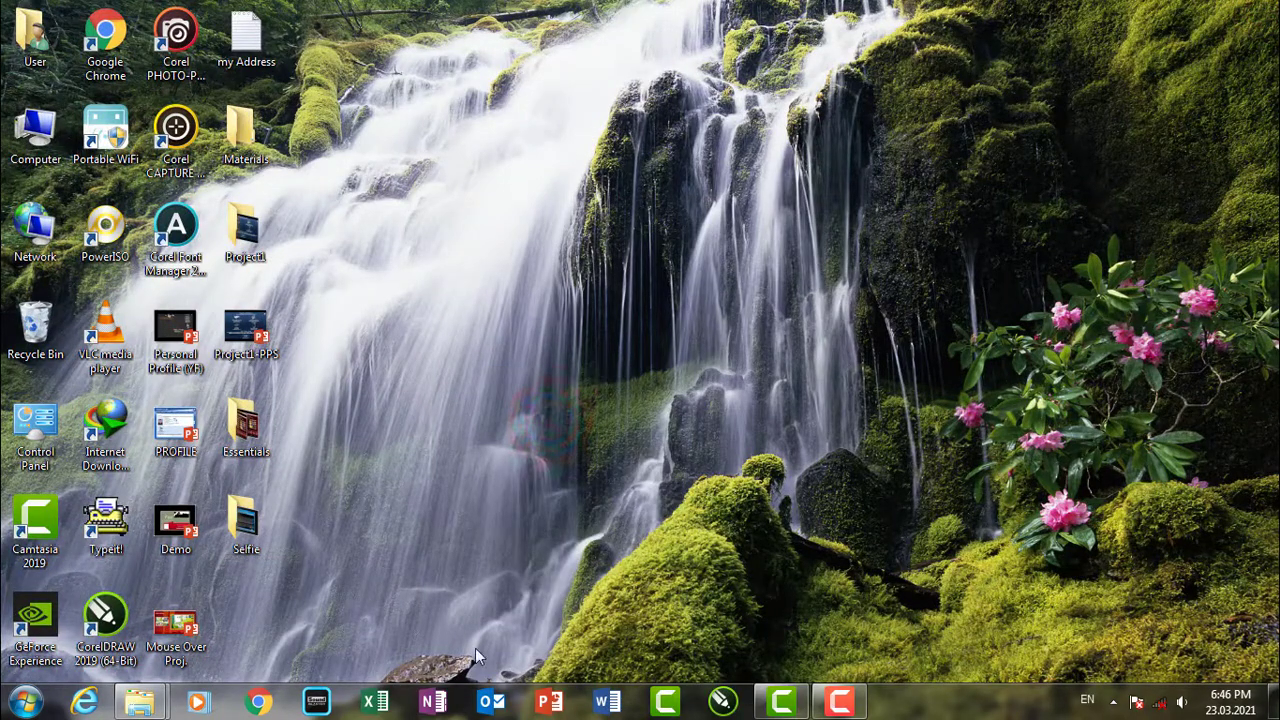
left_click(547, 703)
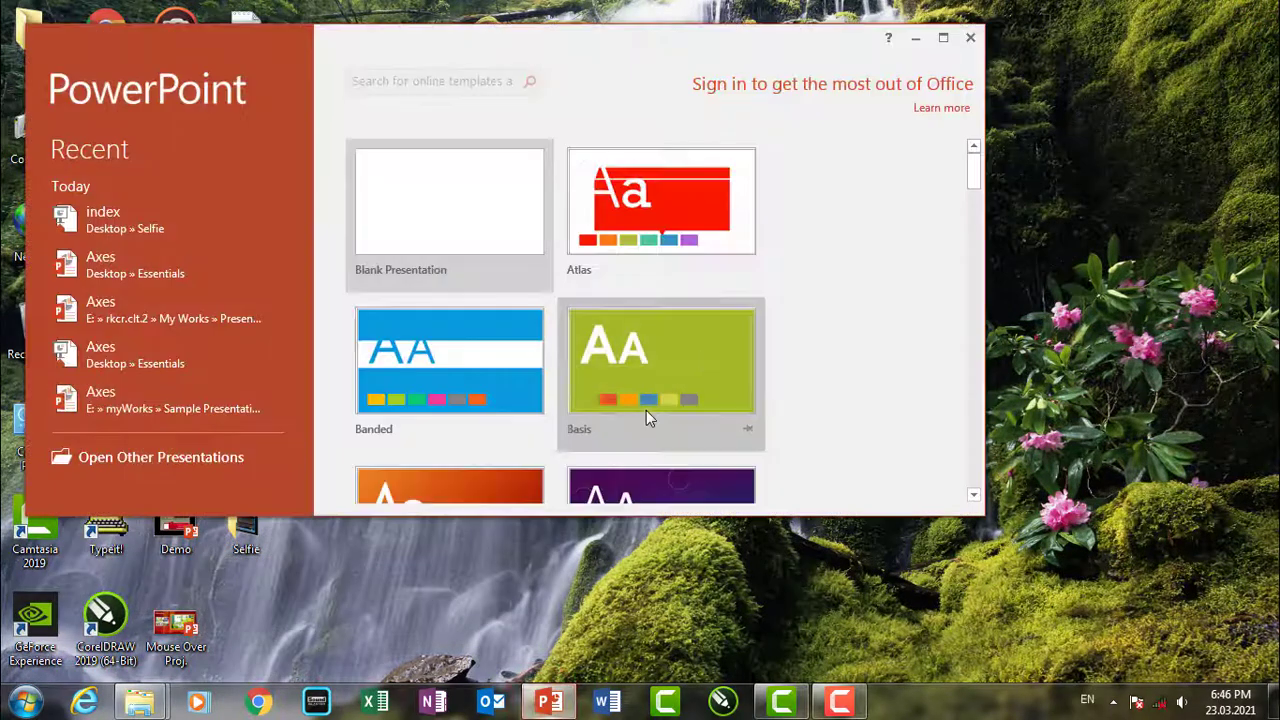
left_click(942, 40)
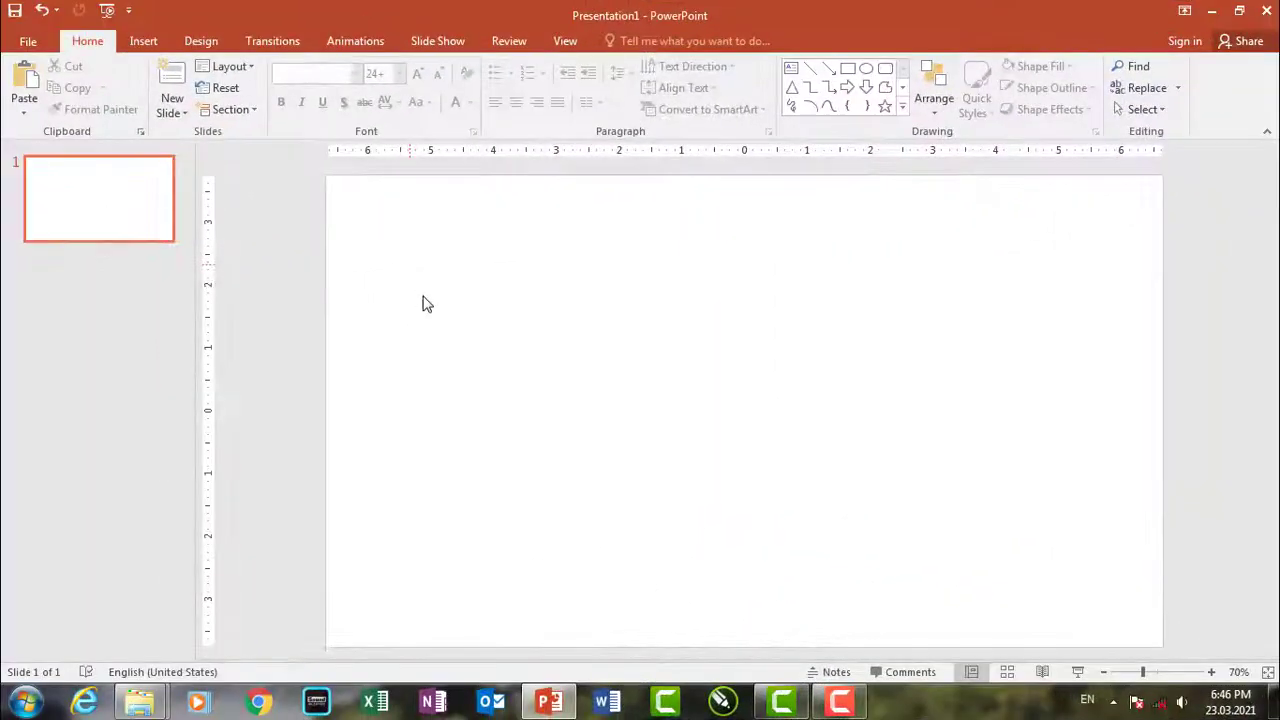
Step: Select the empty slide of Presentation1 for editing
left_click(535, 360)
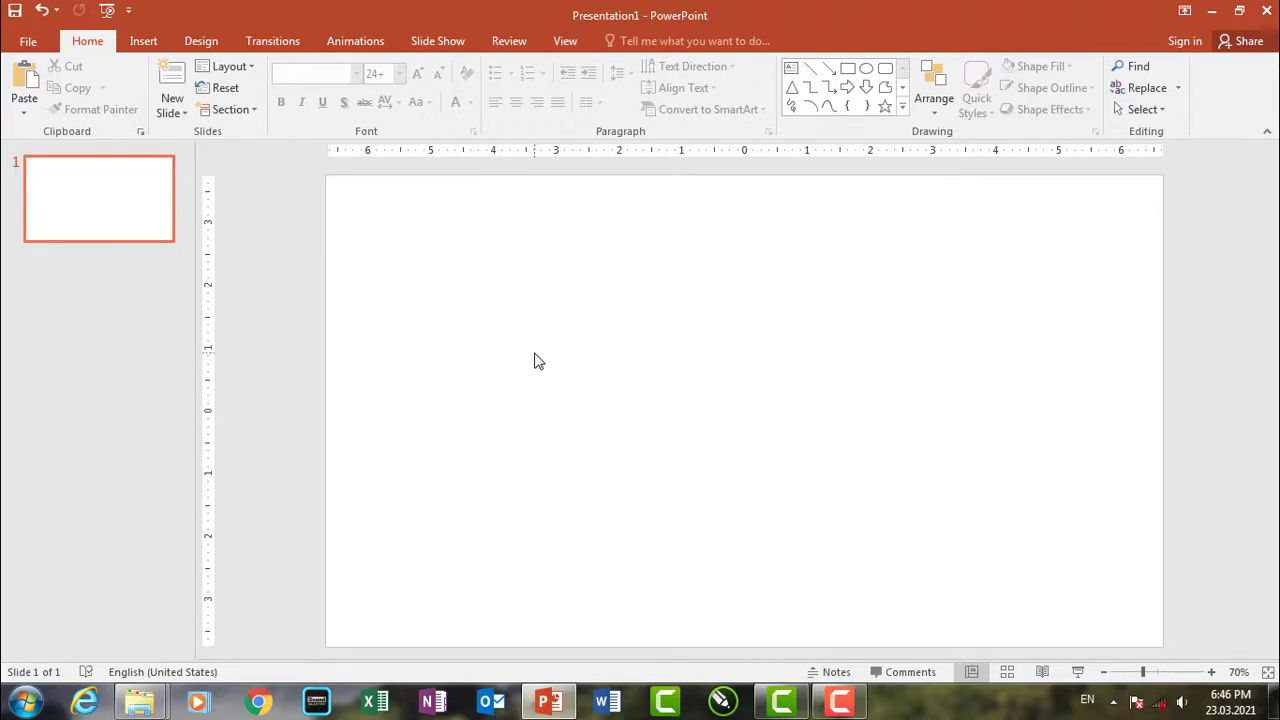
Step: Insert the campus photo 1 (1) onto the slide
key("alt")
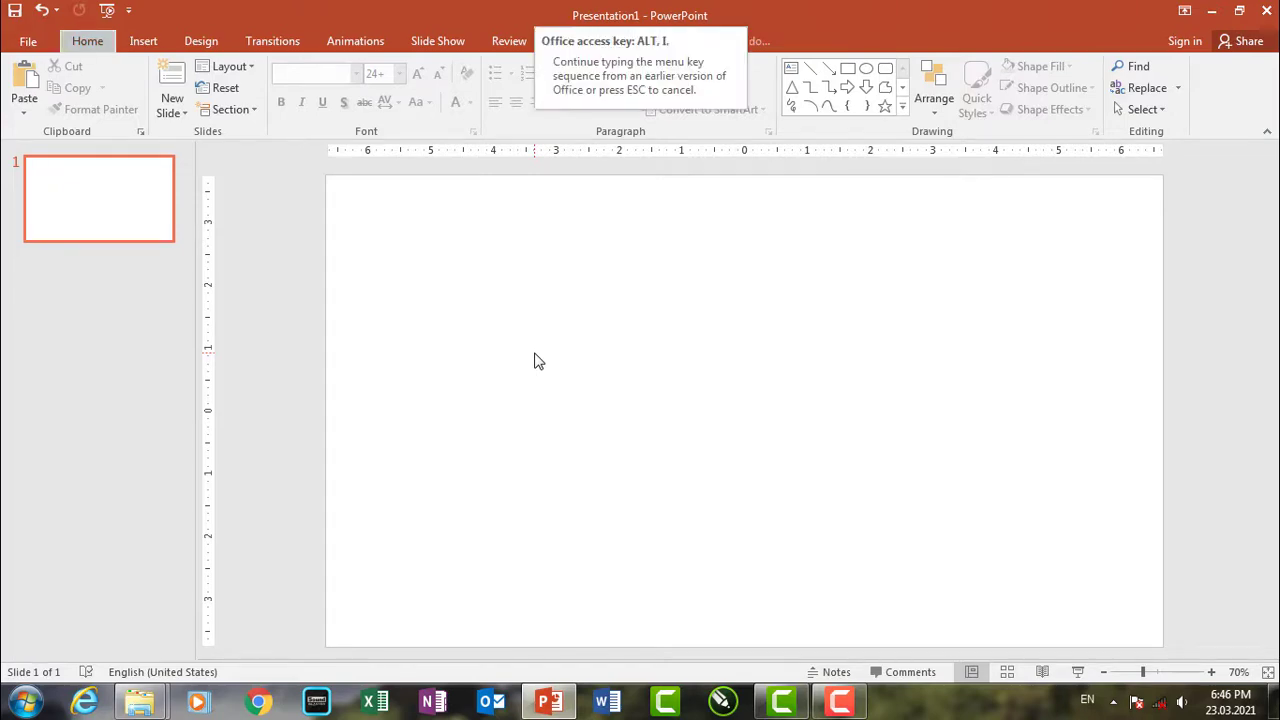
key("n")
key("p")
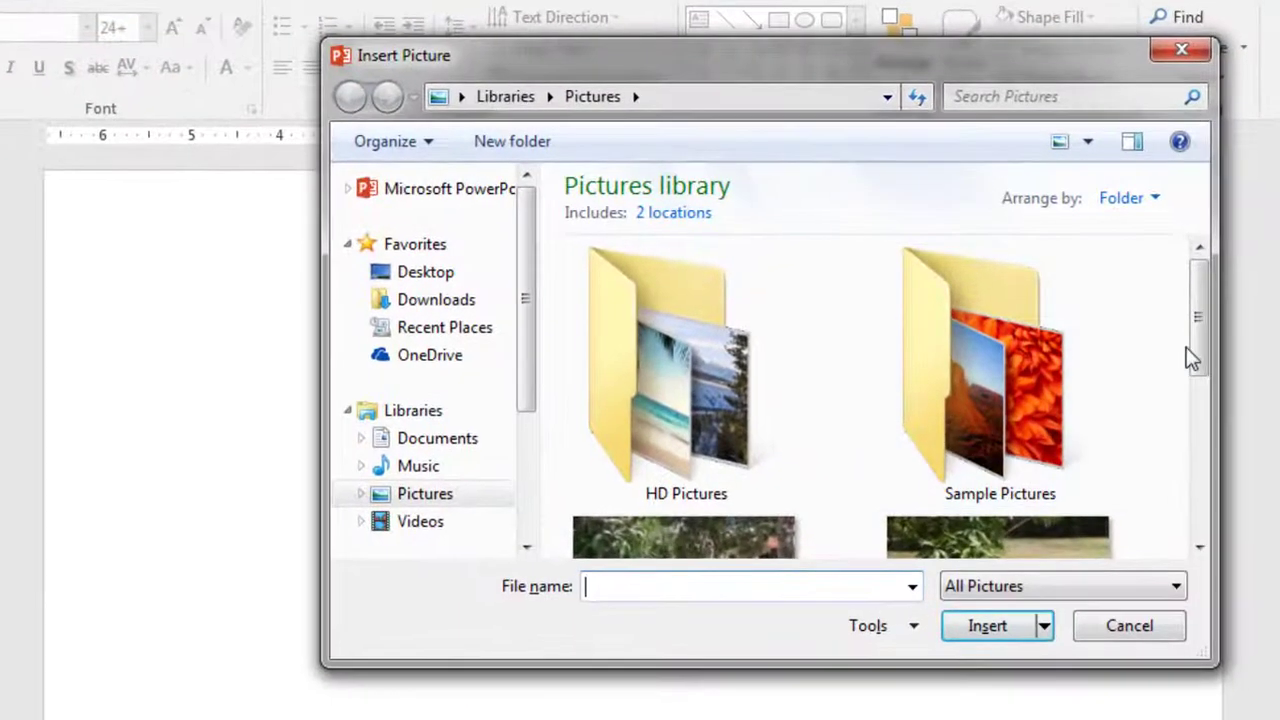
left_click(787, 516)
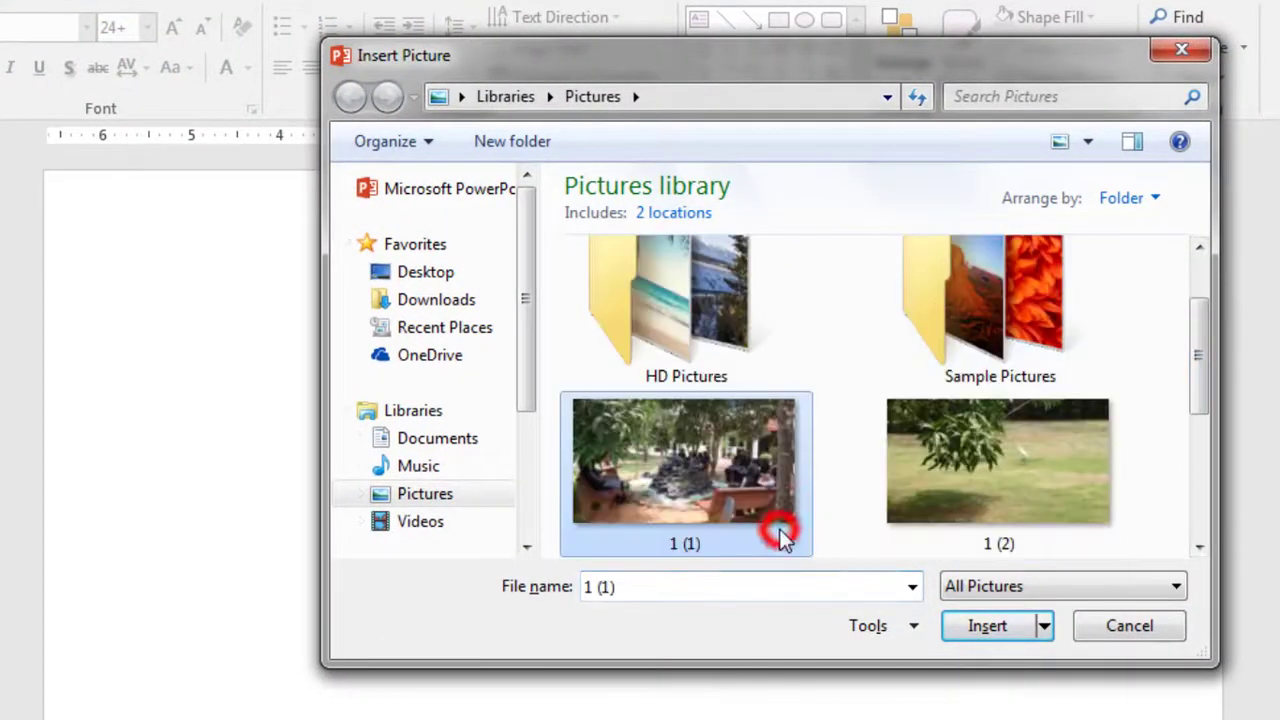
left_click(986, 628)
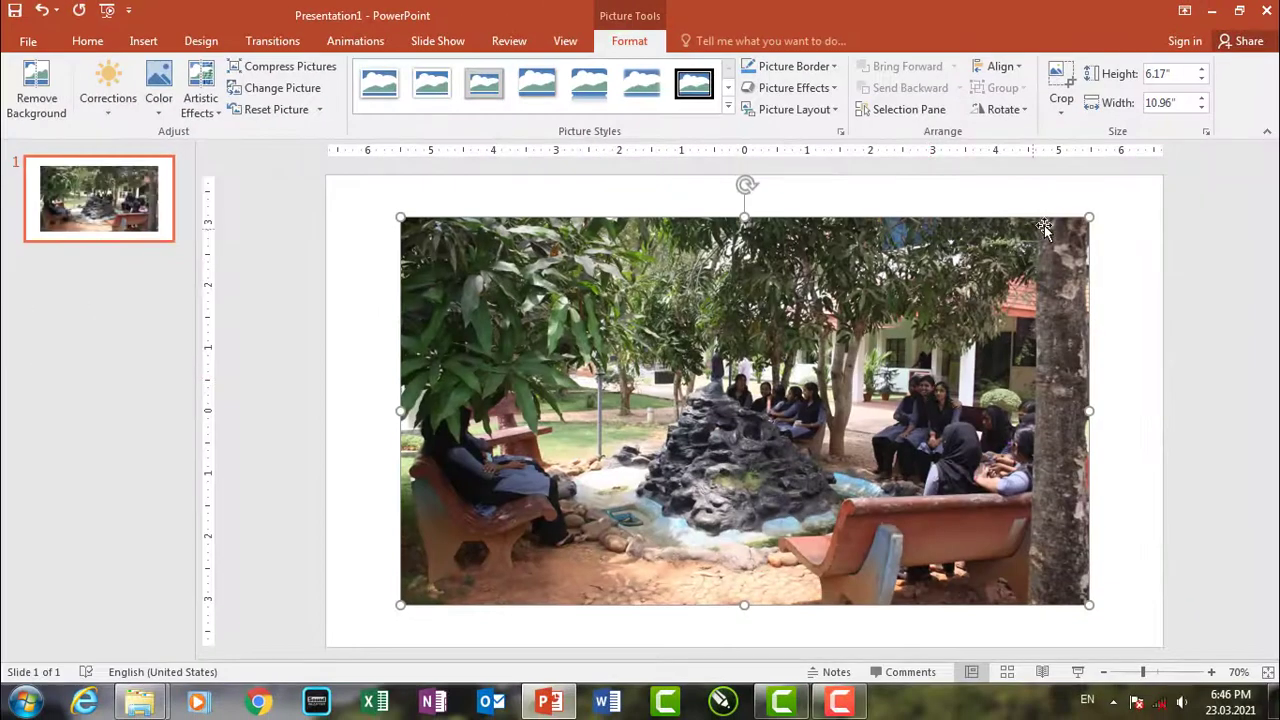
Step: Shrink the photo to 2.88 by 5.11 inches and move it to the top centre
left_click_drag(1091, 216, 720, 425)
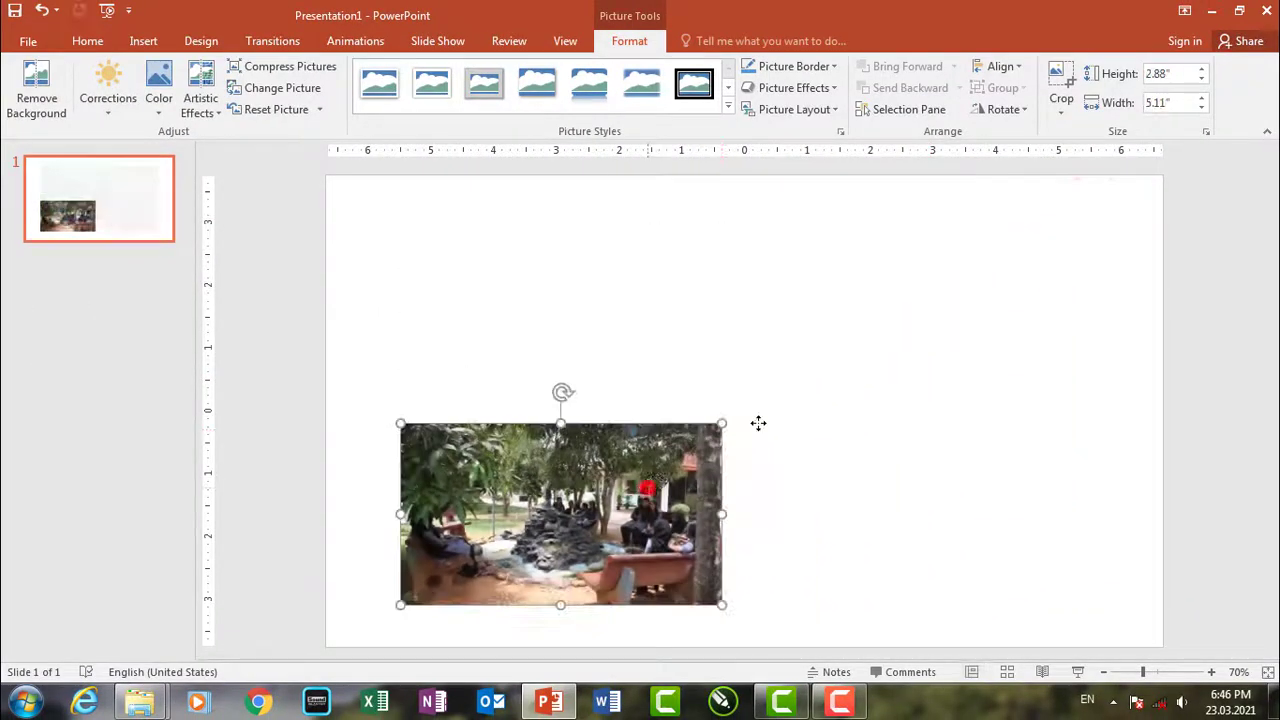
left_click_drag(648, 488, 847, 284)
left_click(773, 473)
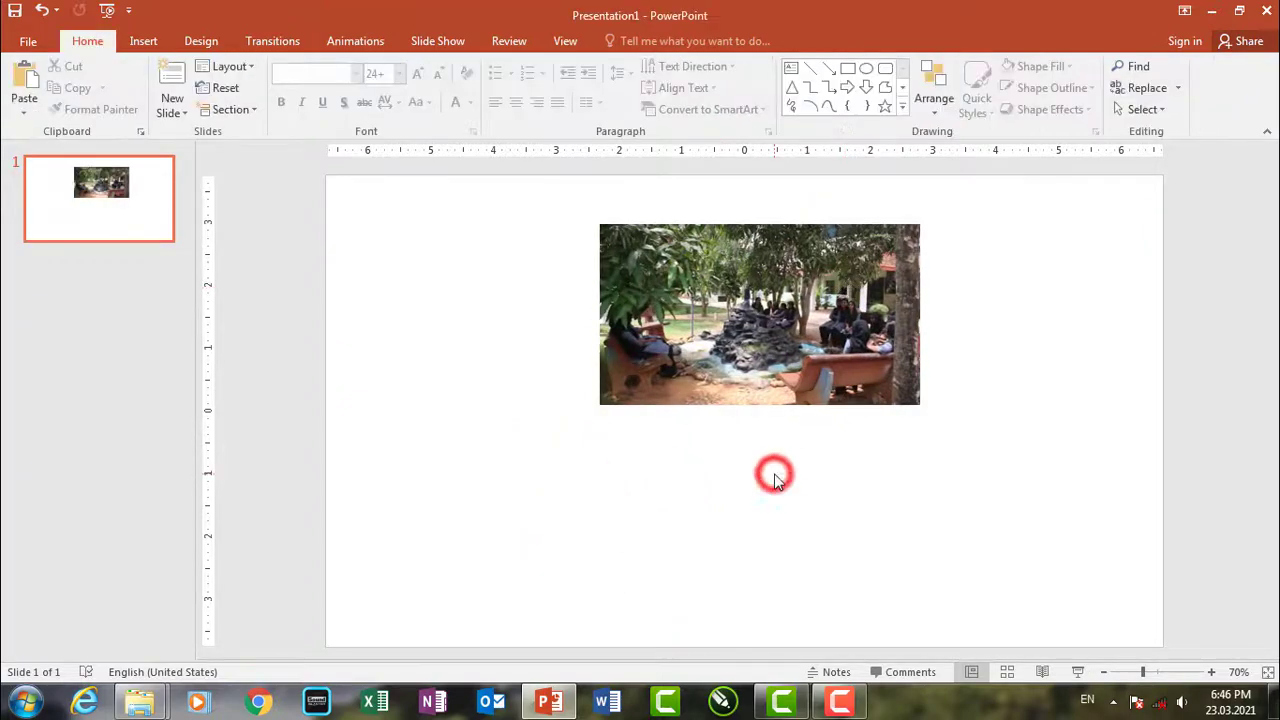
Step: Draw a pill-shaped rounded rectangle below the photo, label it Show, and centre it
left_click(143, 41)
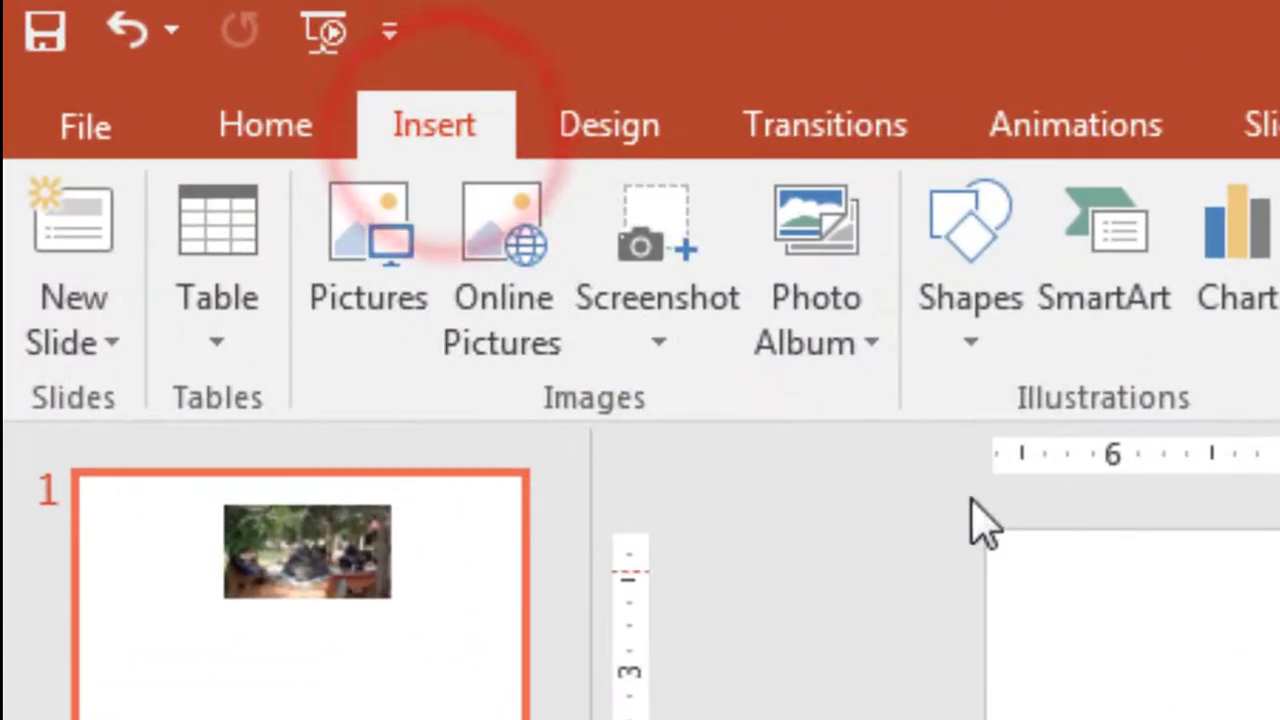
left_click(990, 320)
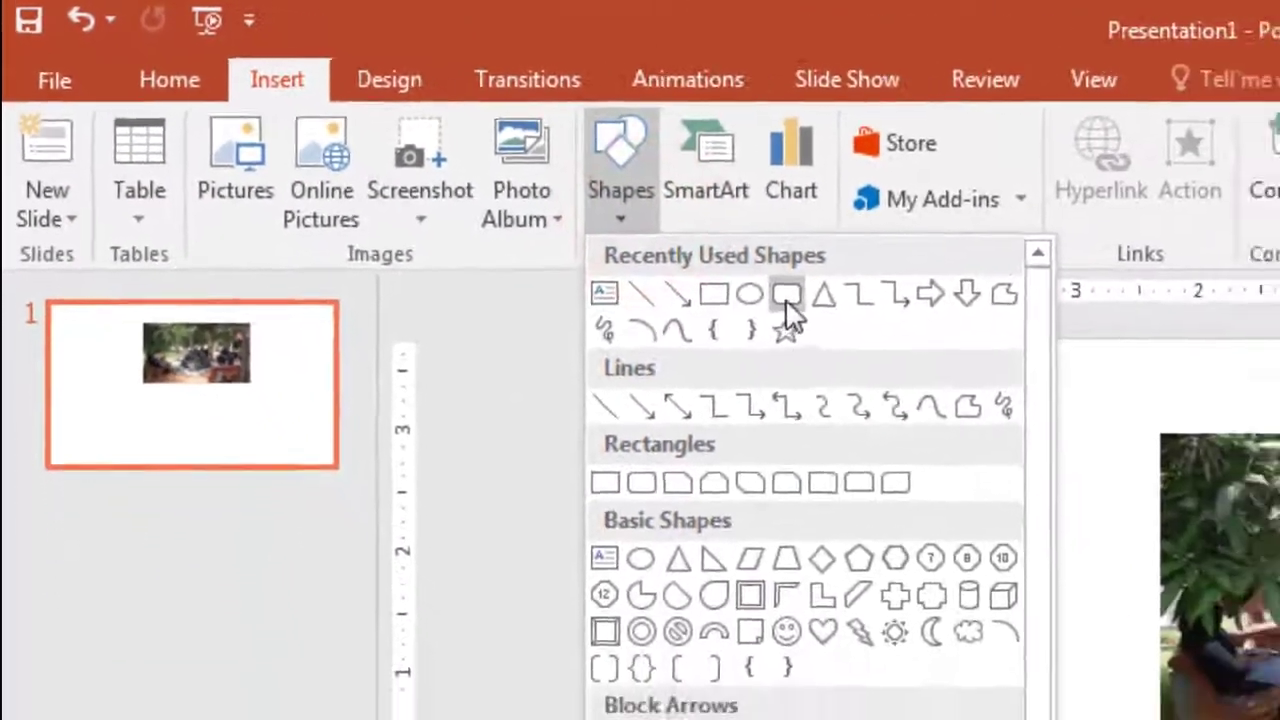
left_click(1230, 470)
mouse_move(906, 597)
left_mouse_down()
mouse_move(942, 636)
mouse_move(1088, 651)
left_mouse_up()
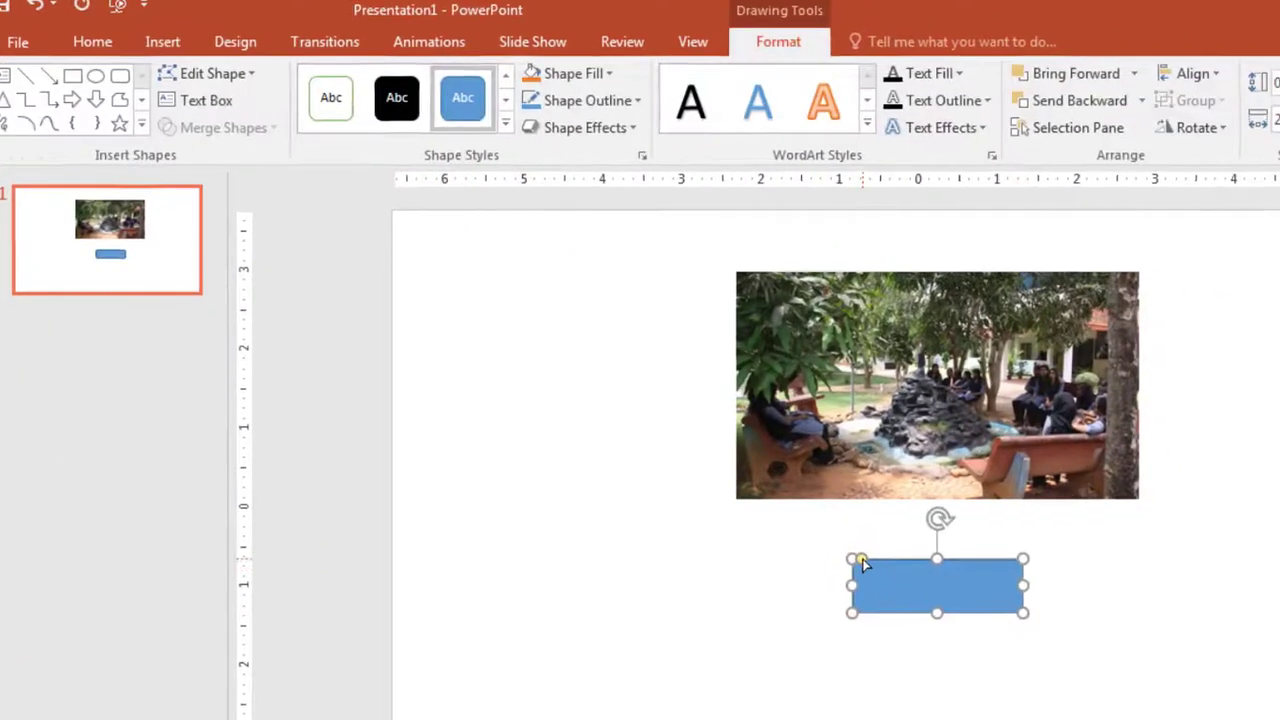
left_click_drag(862, 564, 953, 562)
type("Show")
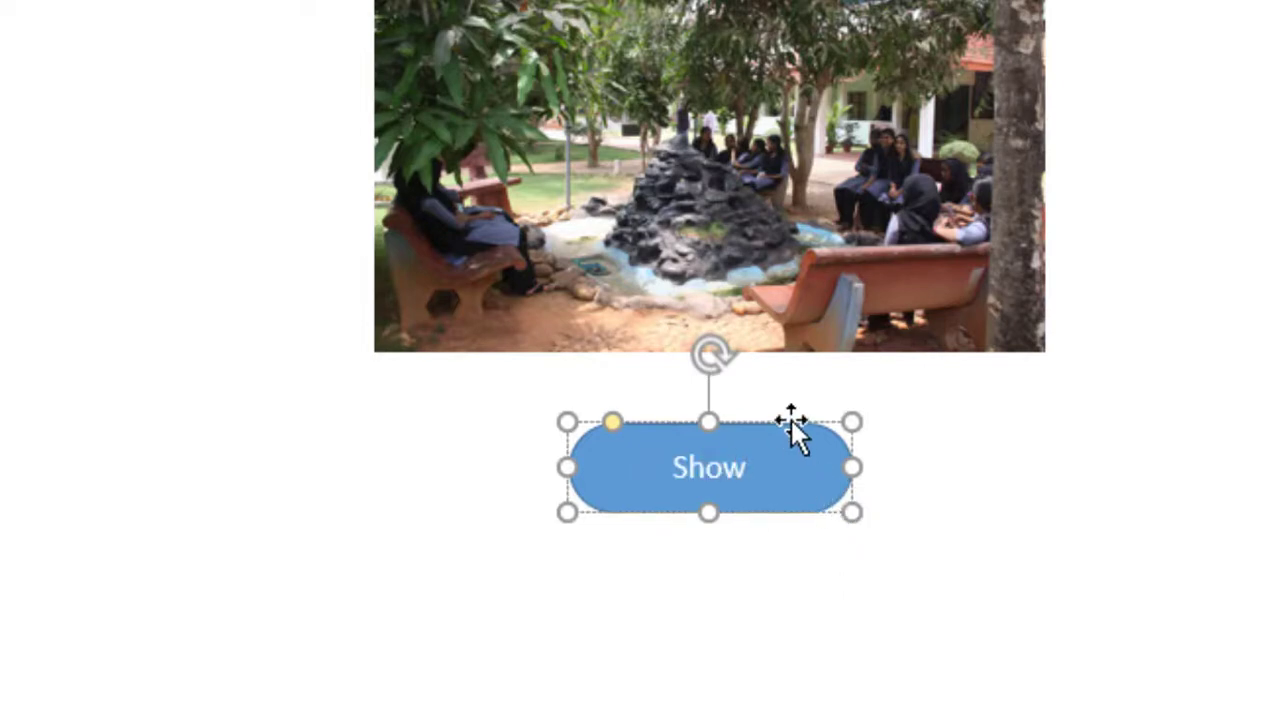
left_click_drag(789, 429, 818, 422)
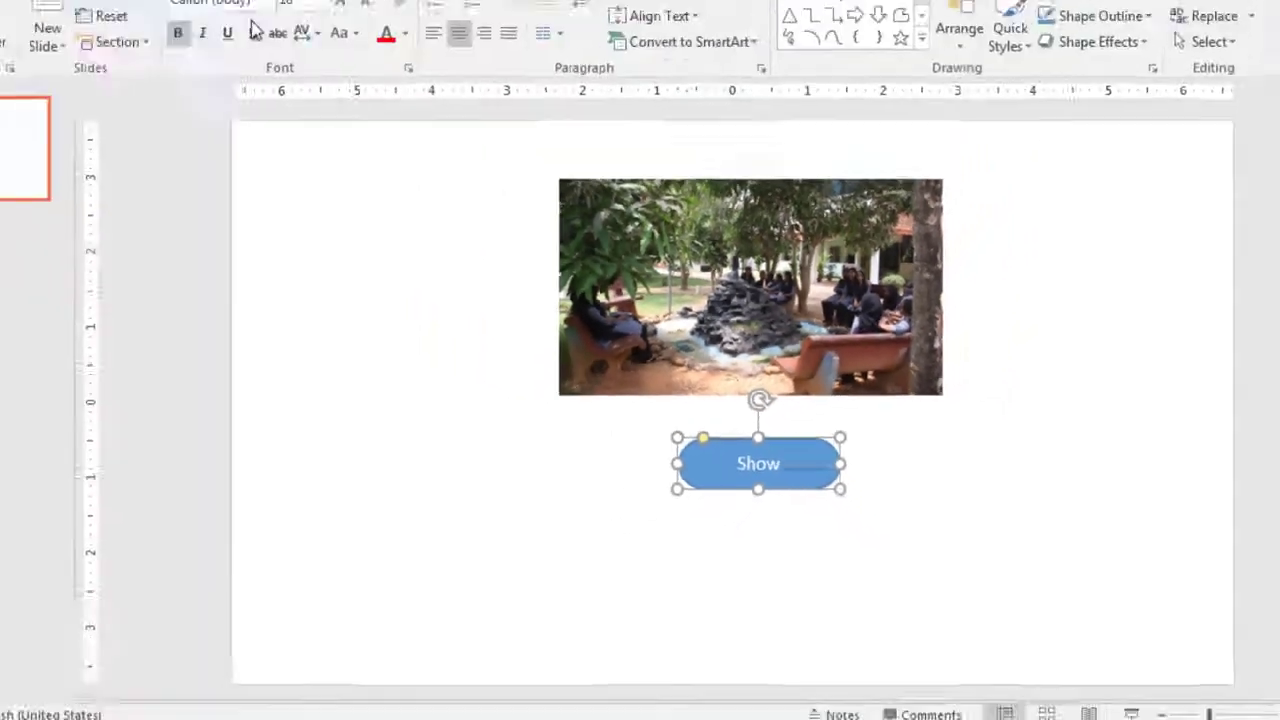
Step: Set the Show label's font to Consolas at size 20
left_click(352, 76)
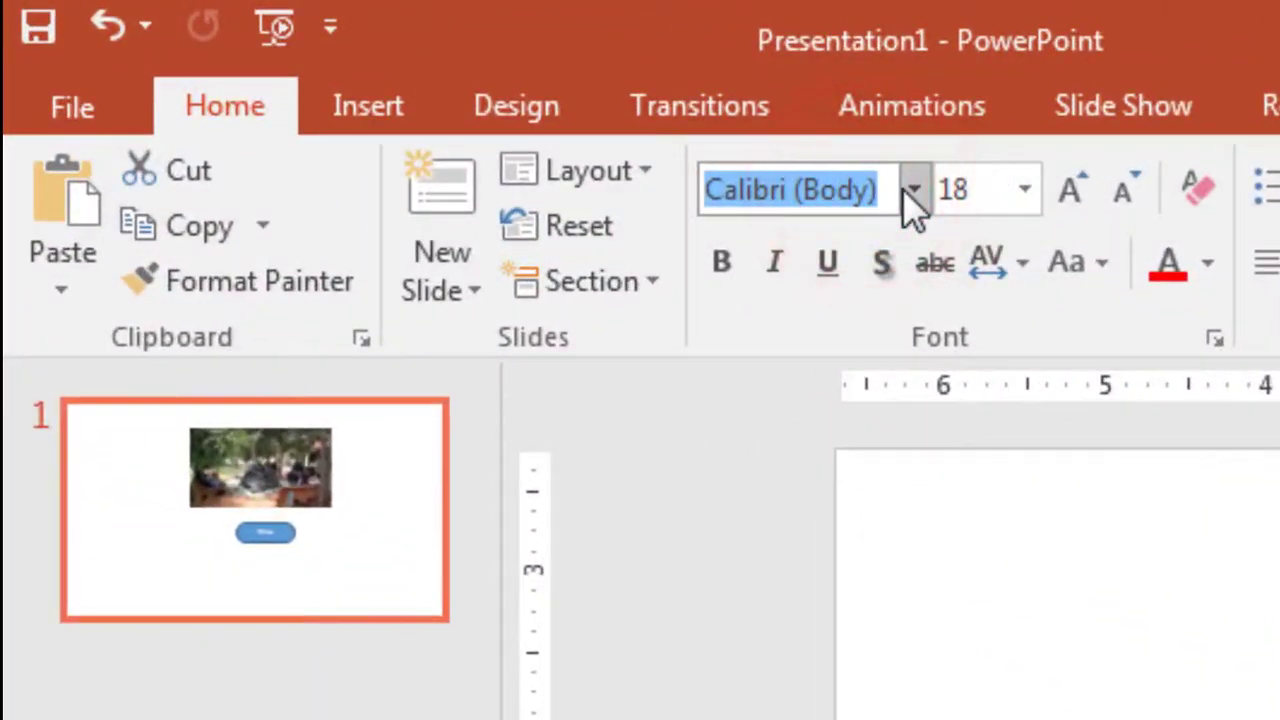
type("Consolas")
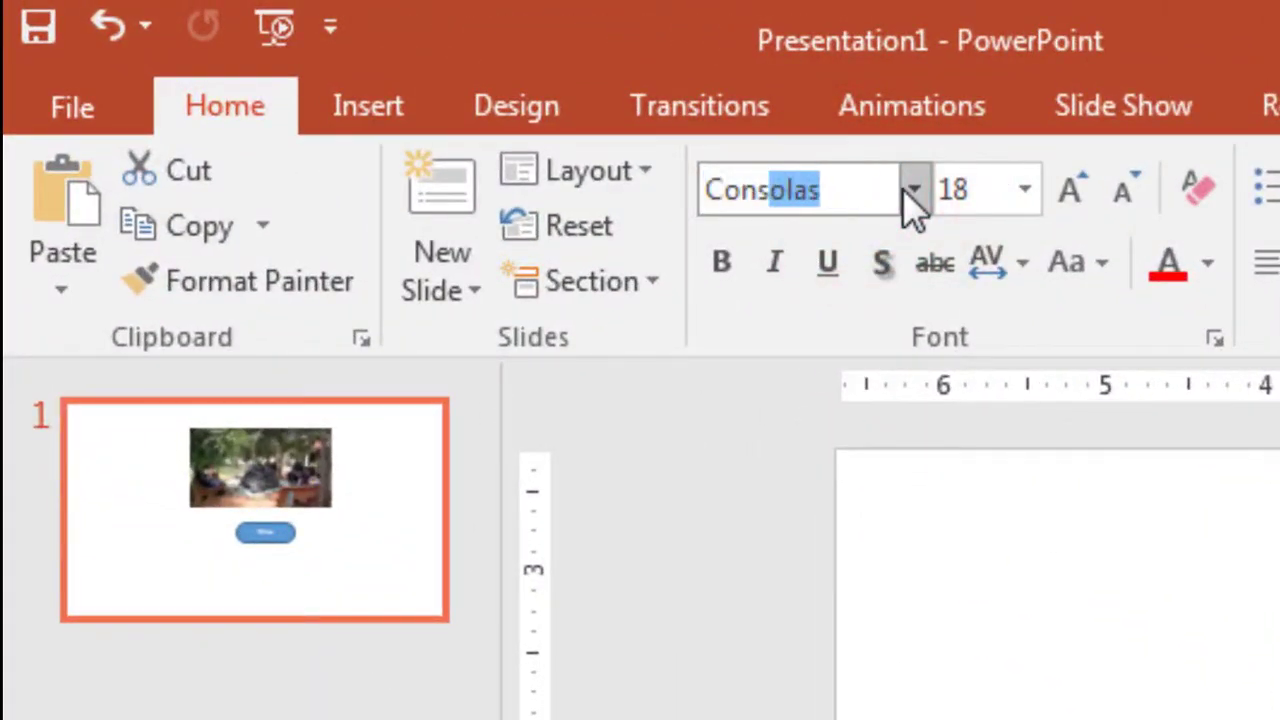
key("Return")
left_click(991, 189)
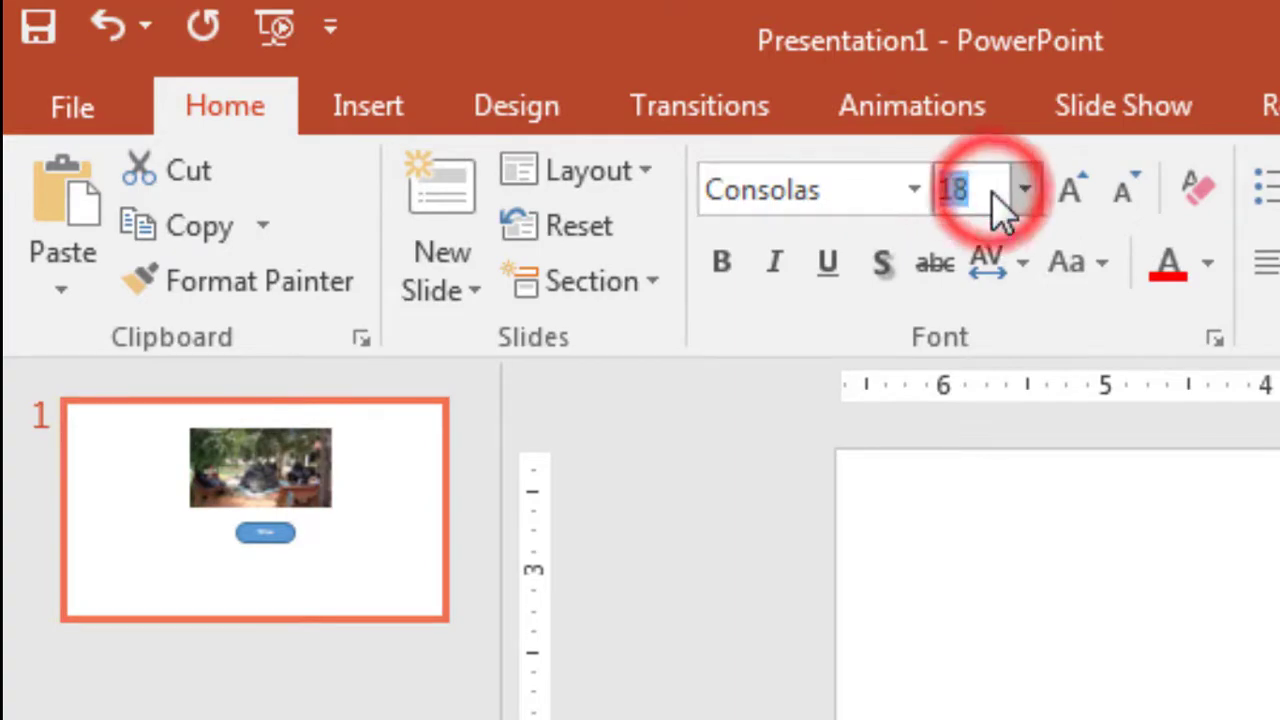
type("20")
key("Return")
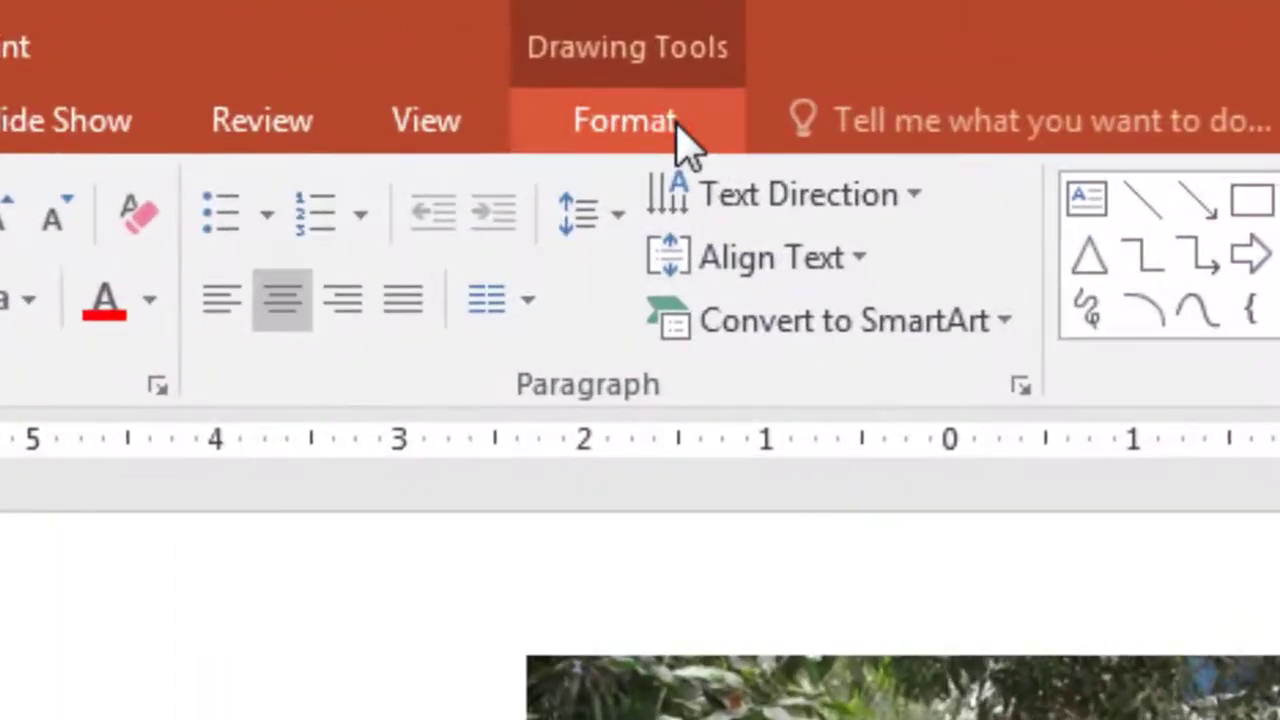
Step: Fill the Show button gold and remove its outline
left_click(659, 76)
left_click(363, 115)
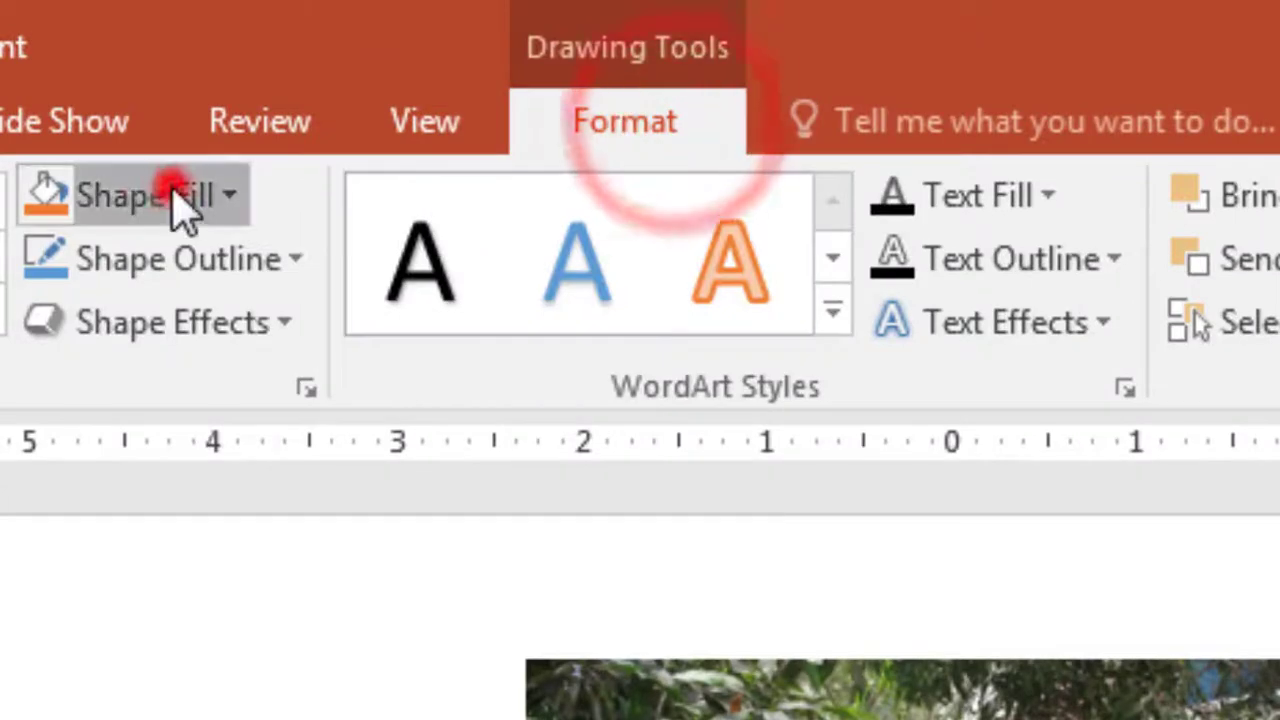
left_click(135, 625)
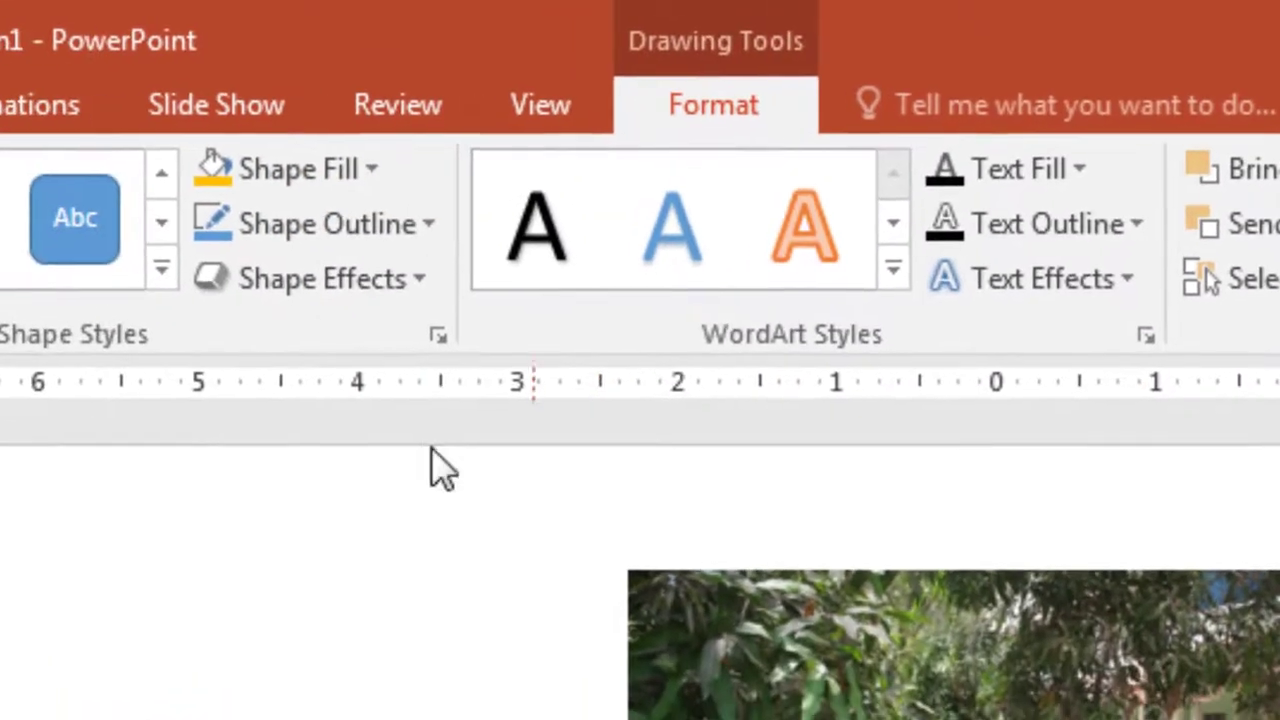
left_click(390, 224)
left_click(327, 650)
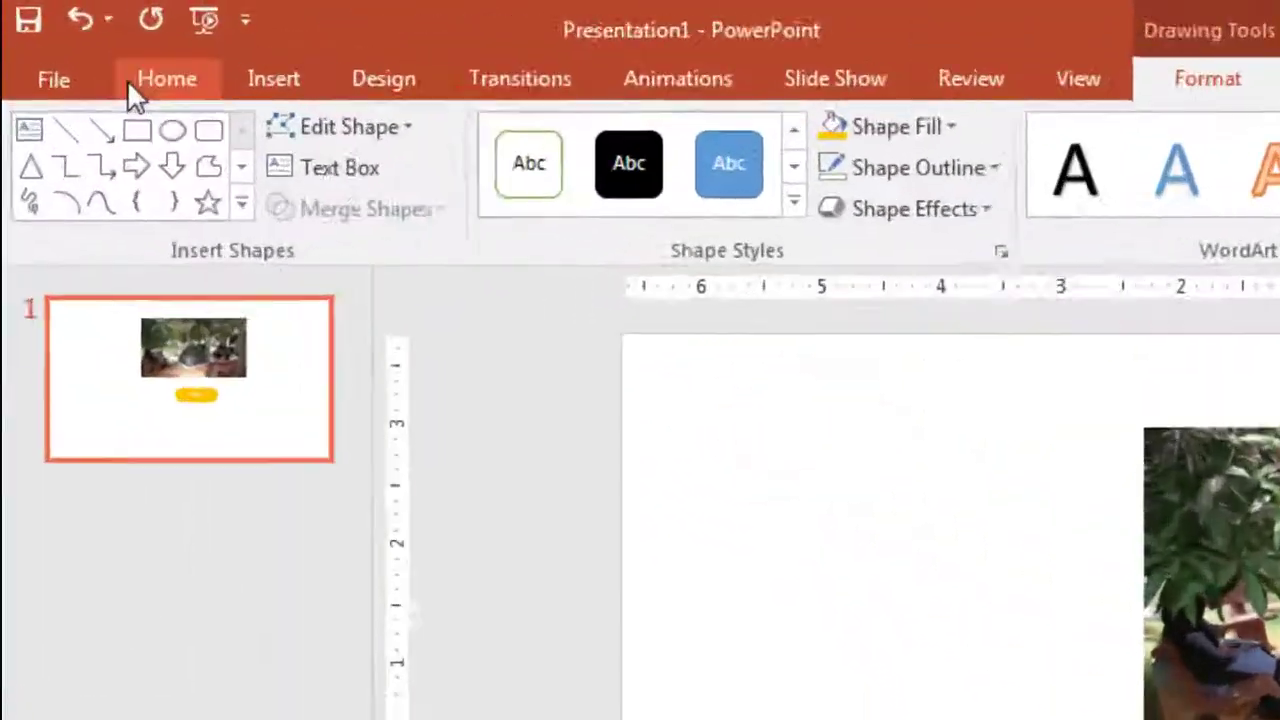
Step: Make the Show text dark red
left_click(80, 41)
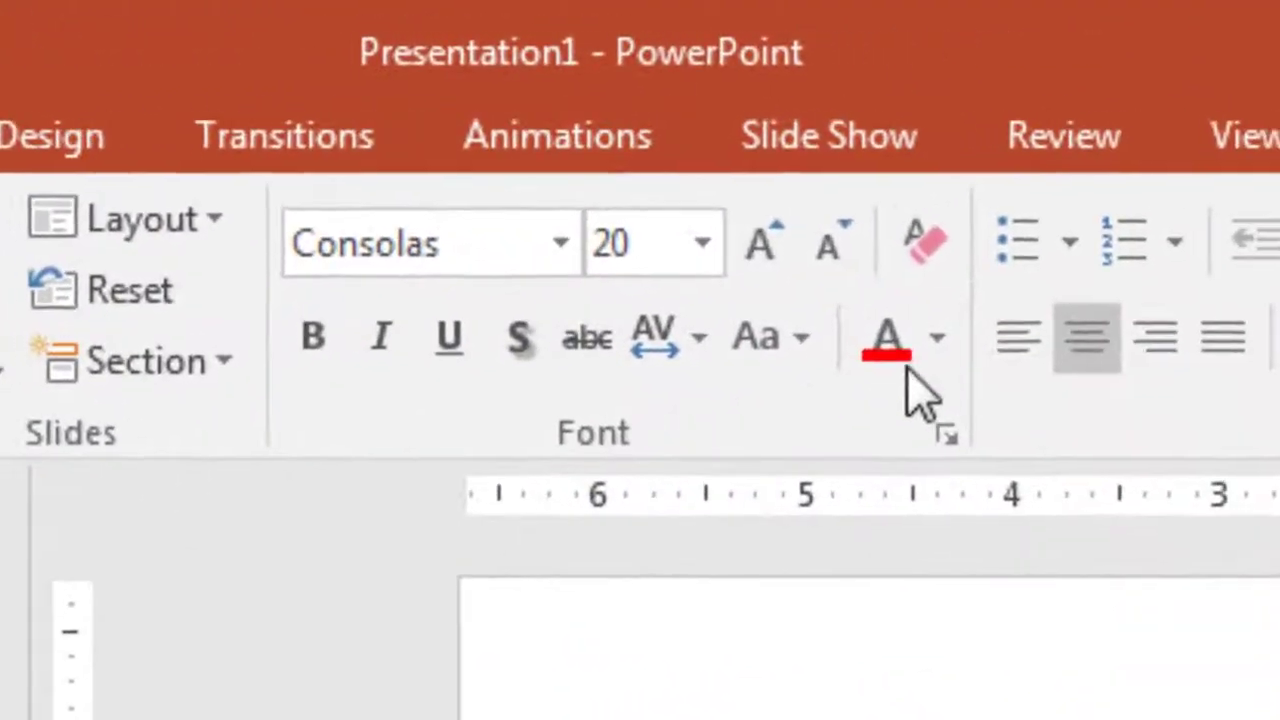
left_click(470, 104)
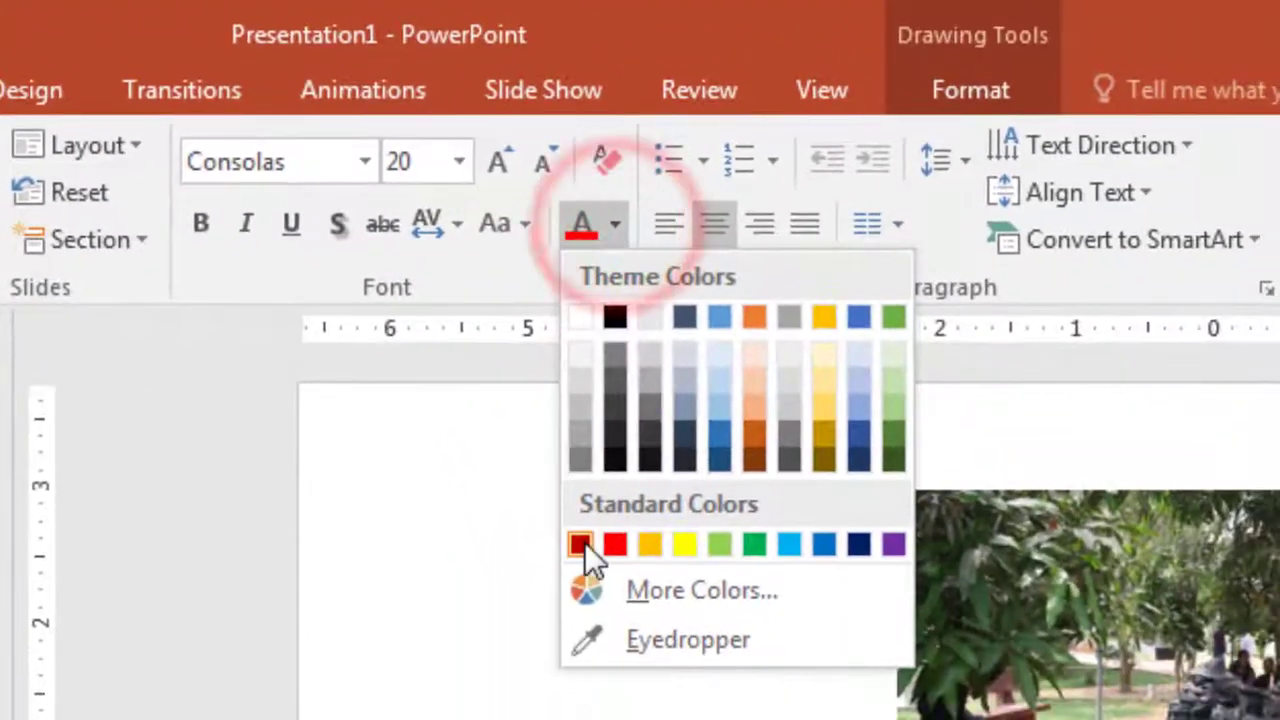
left_click(583, 541)
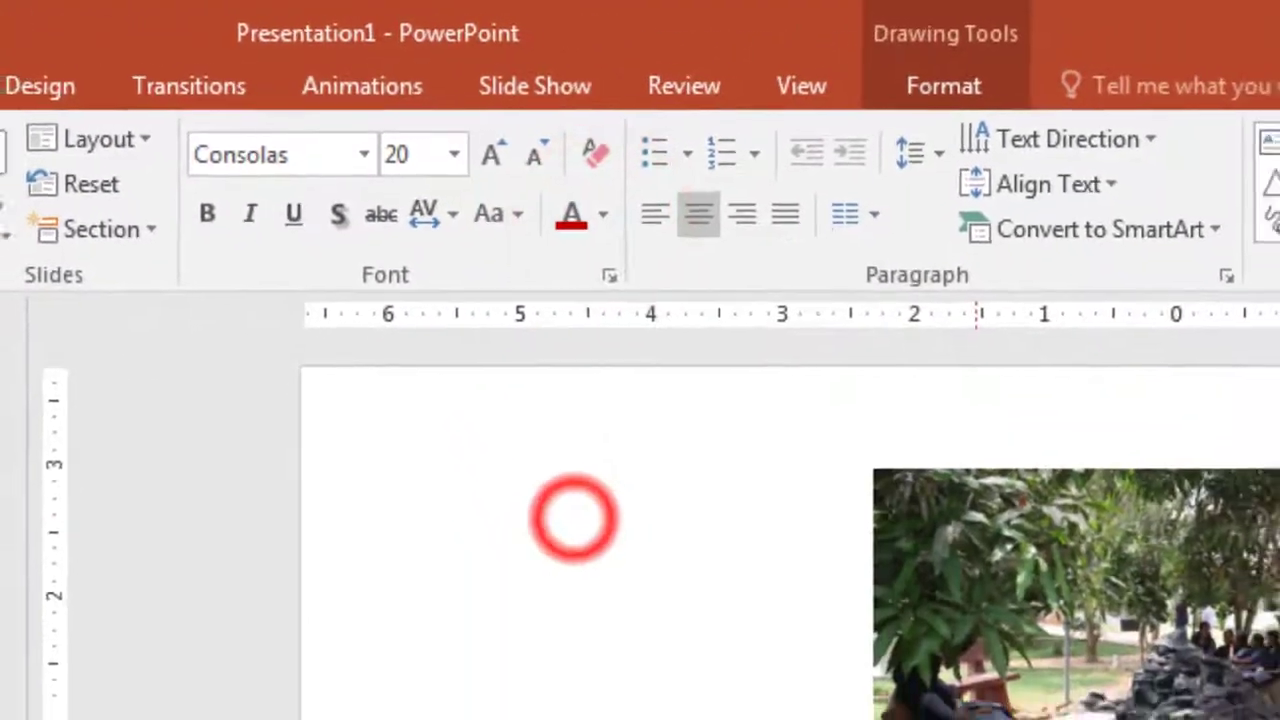
Step: Align the photo and the Show button on the slide's centre line
left_click(886, 585)
left_click(1048, 586)
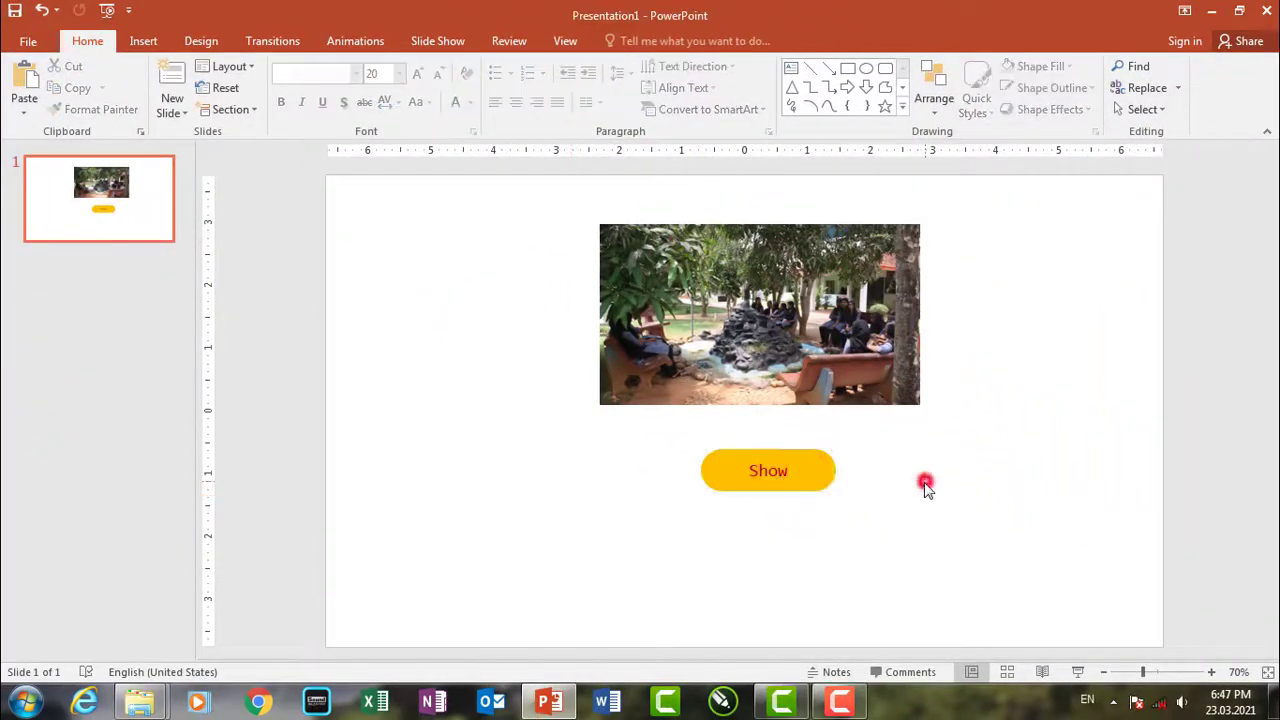
left_click(815, 474)
left_click(928, 474)
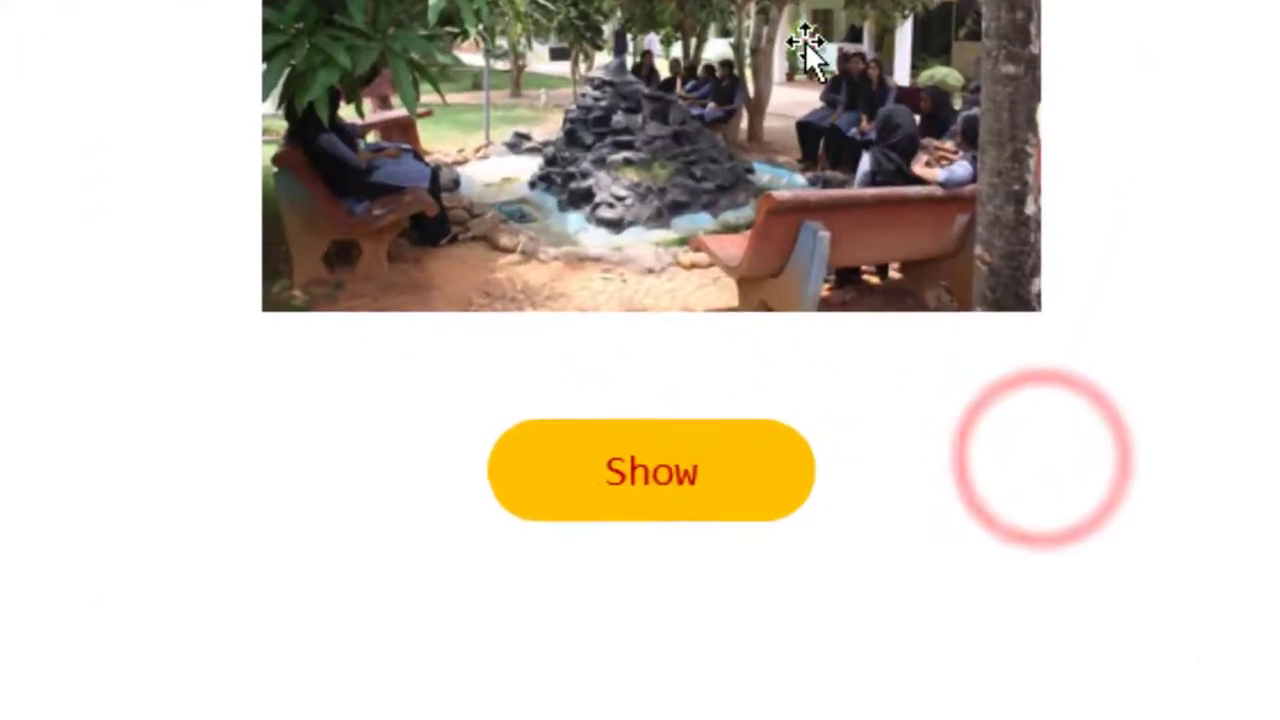
left_click_drag(812, 153, 812, 195)
left_click(849, 484)
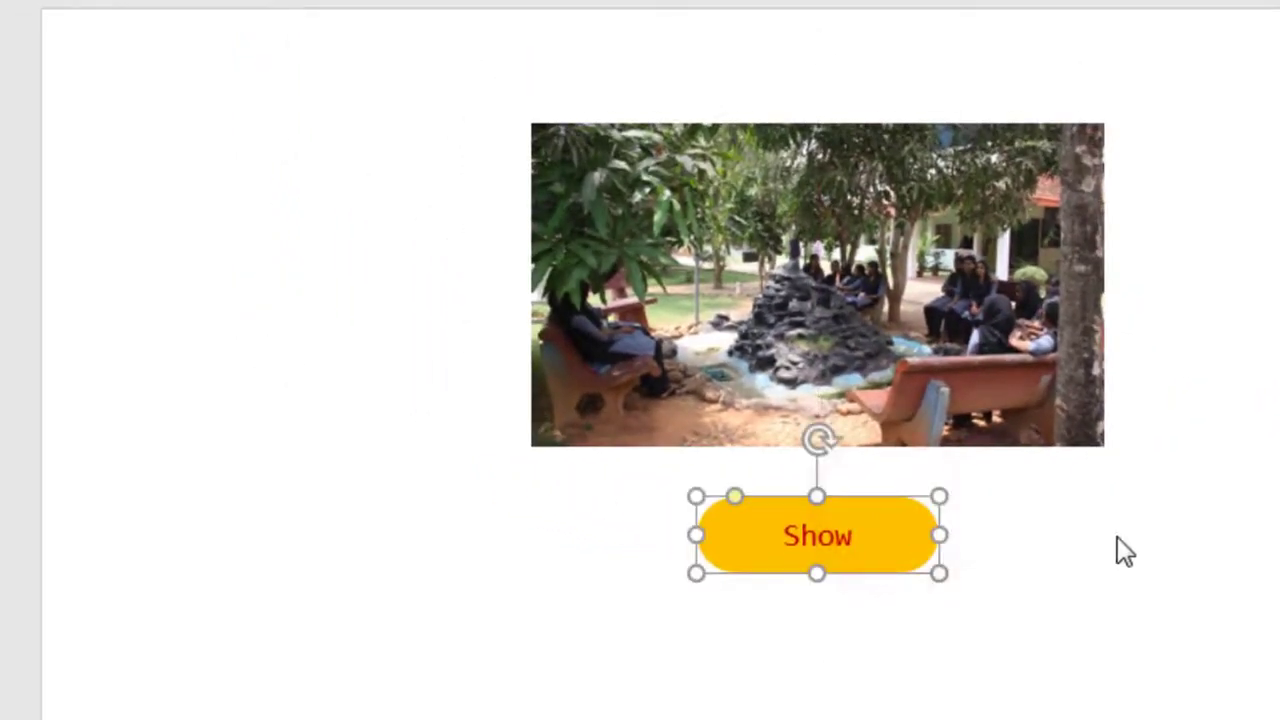
left_click(1112, 520)
left_click(890, 515)
left_click(1095, 515)
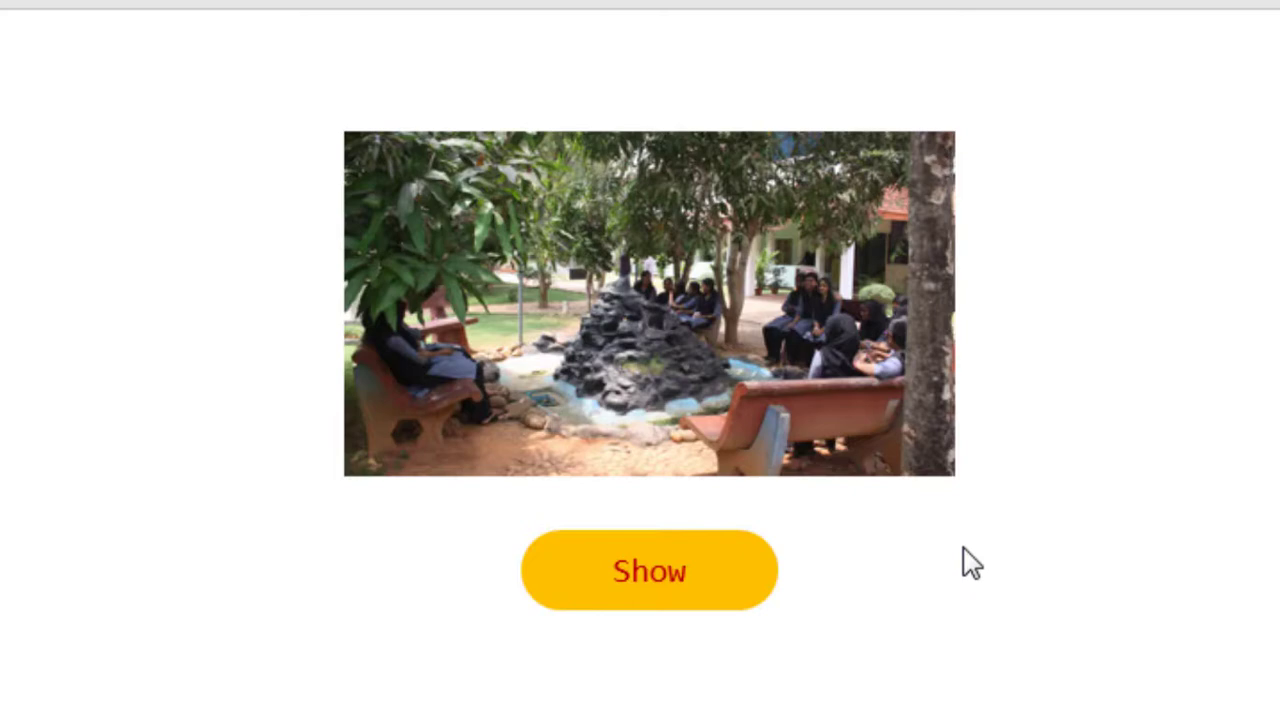
Step: Open the Selection Pane and rename Picture 3 to Campus
left_click(773, 346)
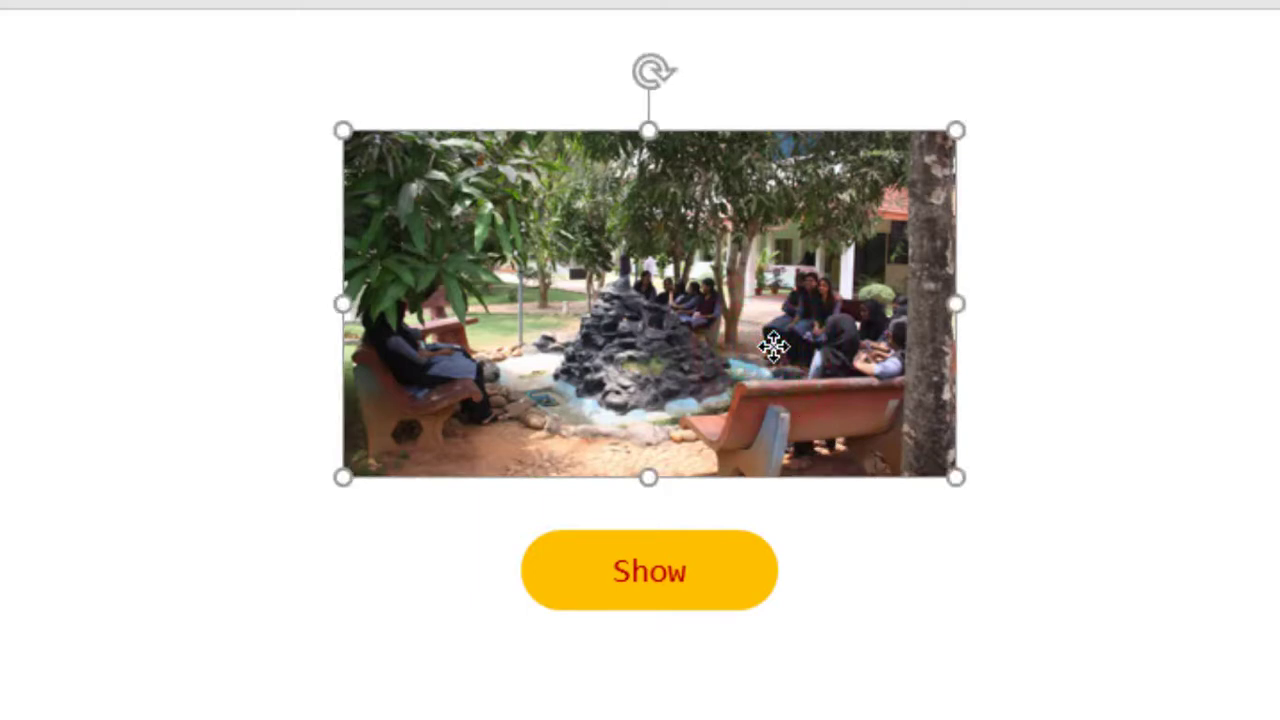
left_click(737, 548)
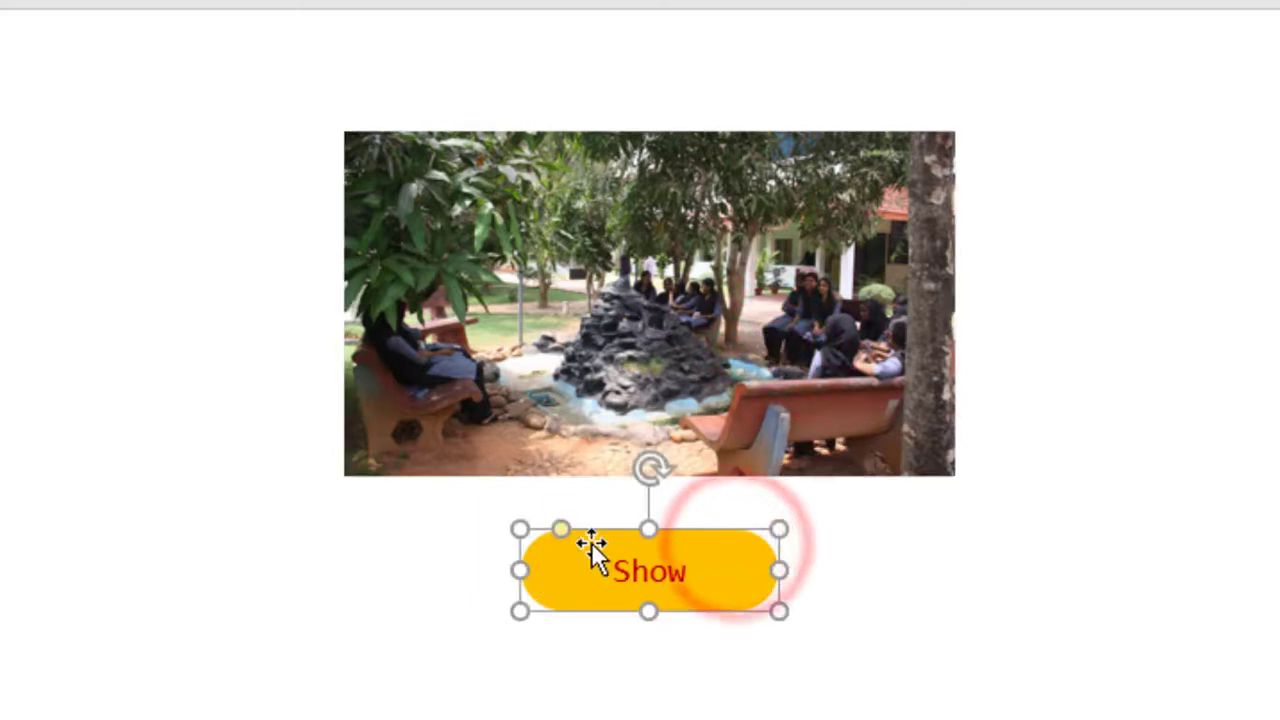
left_click(693, 304)
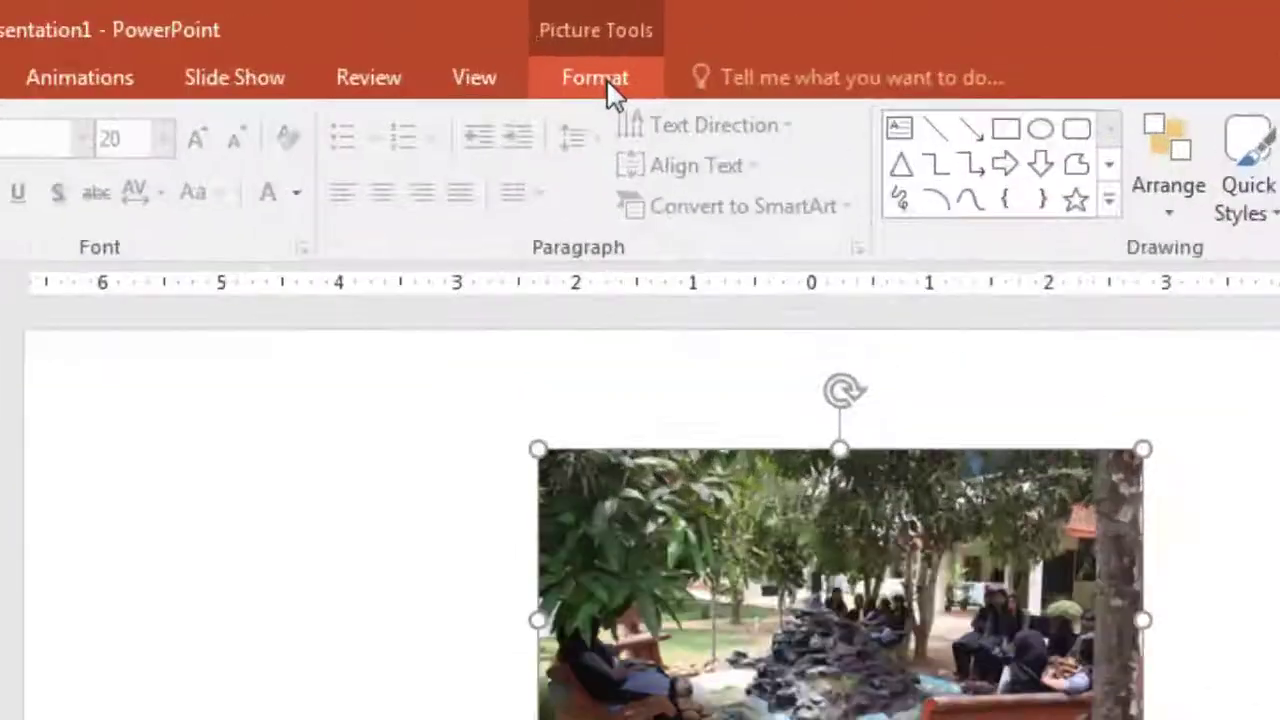
left_click(603, 12)
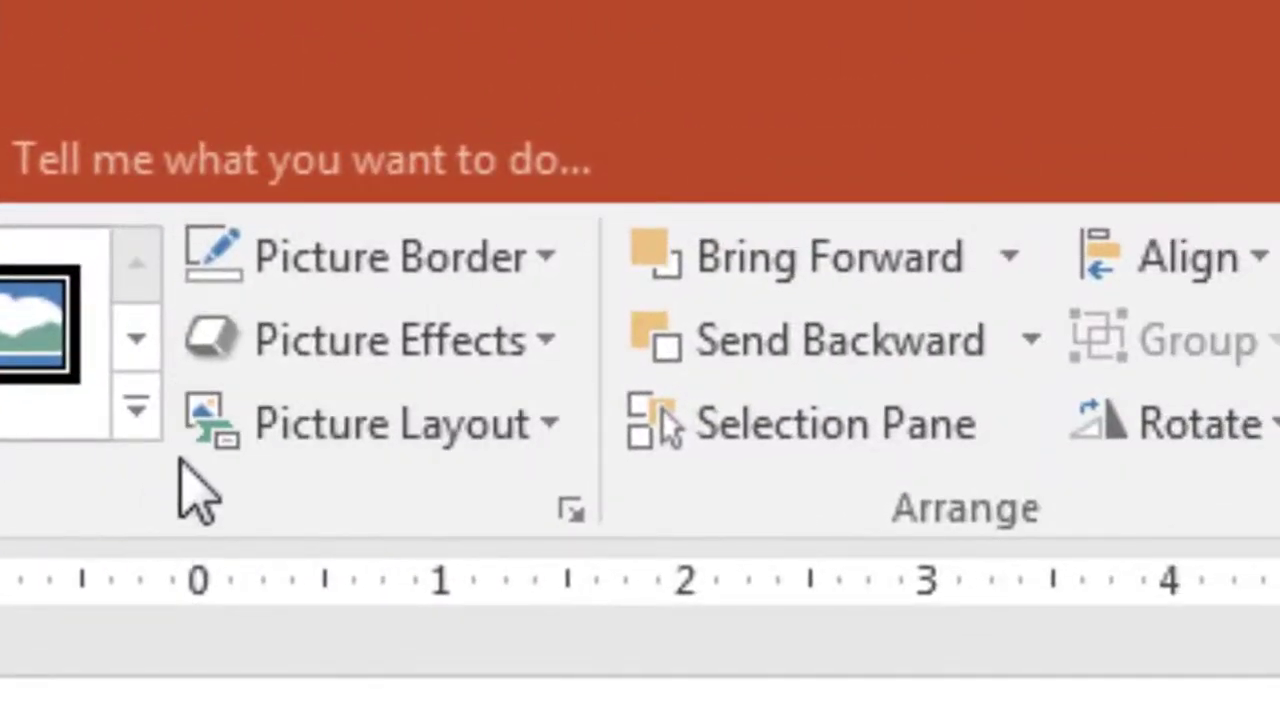
left_click(923, 432)
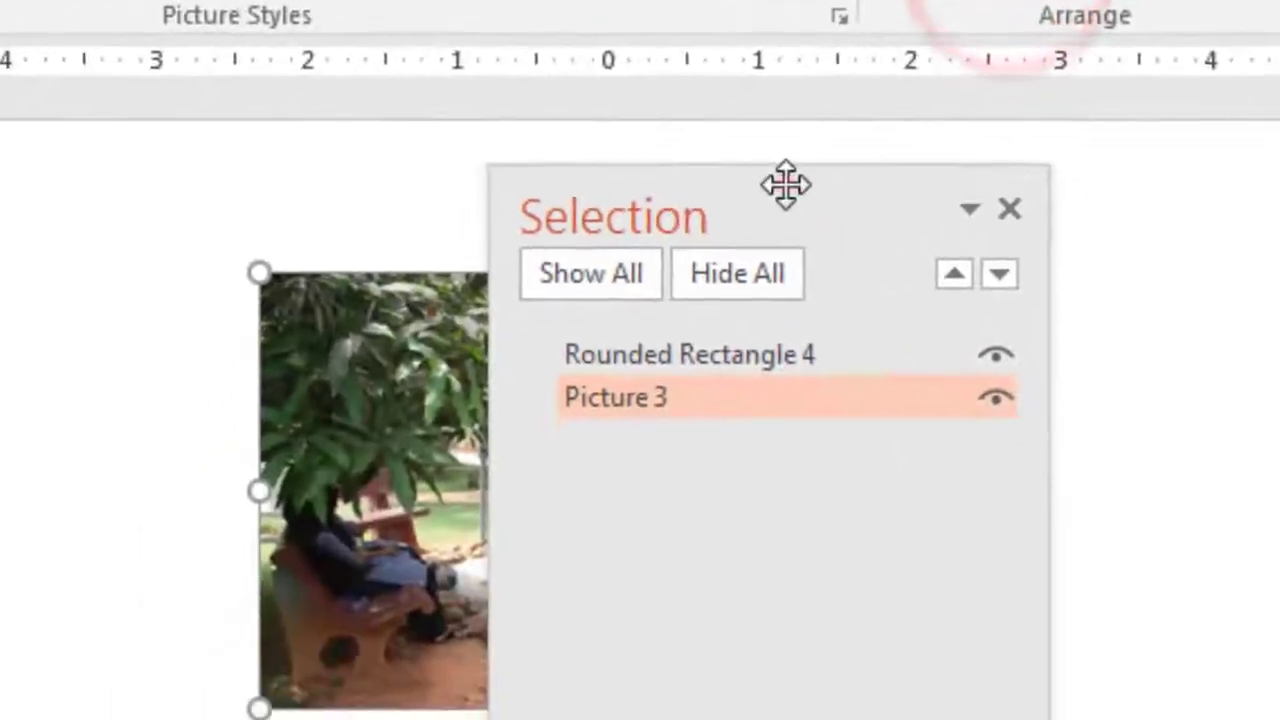
double_click(750, 178)
left_click(1010, 313)
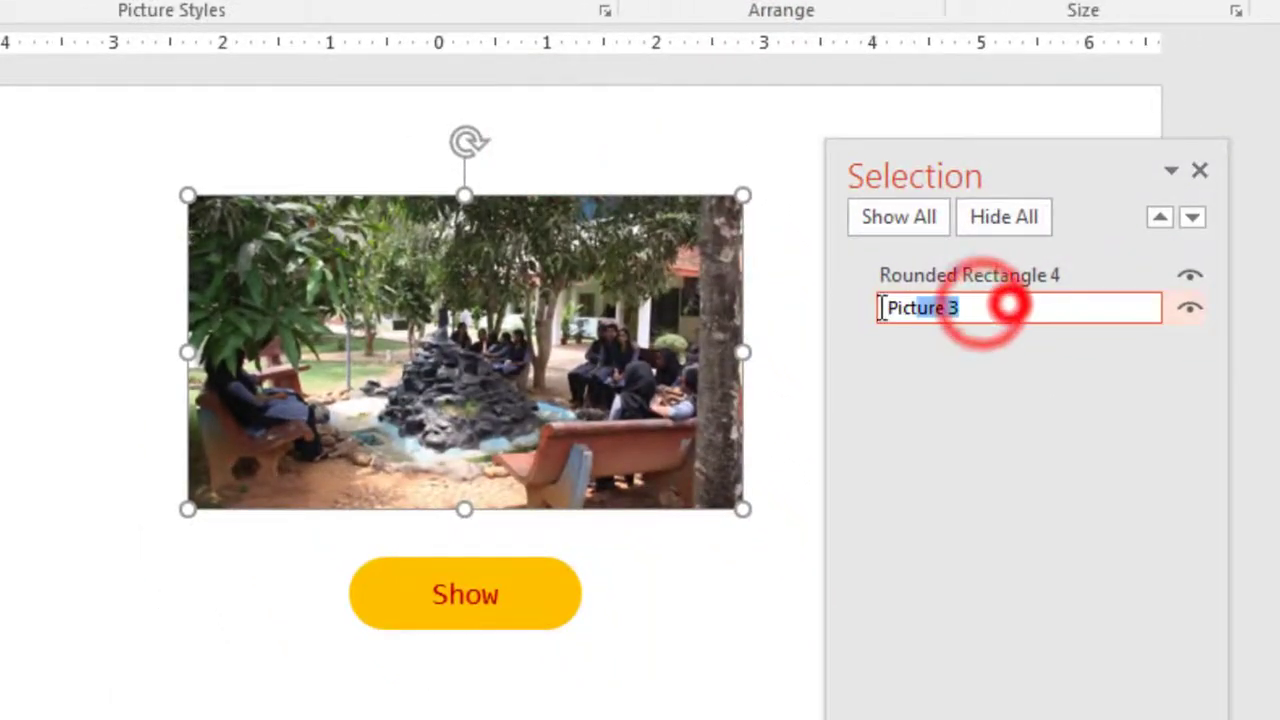
left_click_drag(1037, 307, 848, 327)
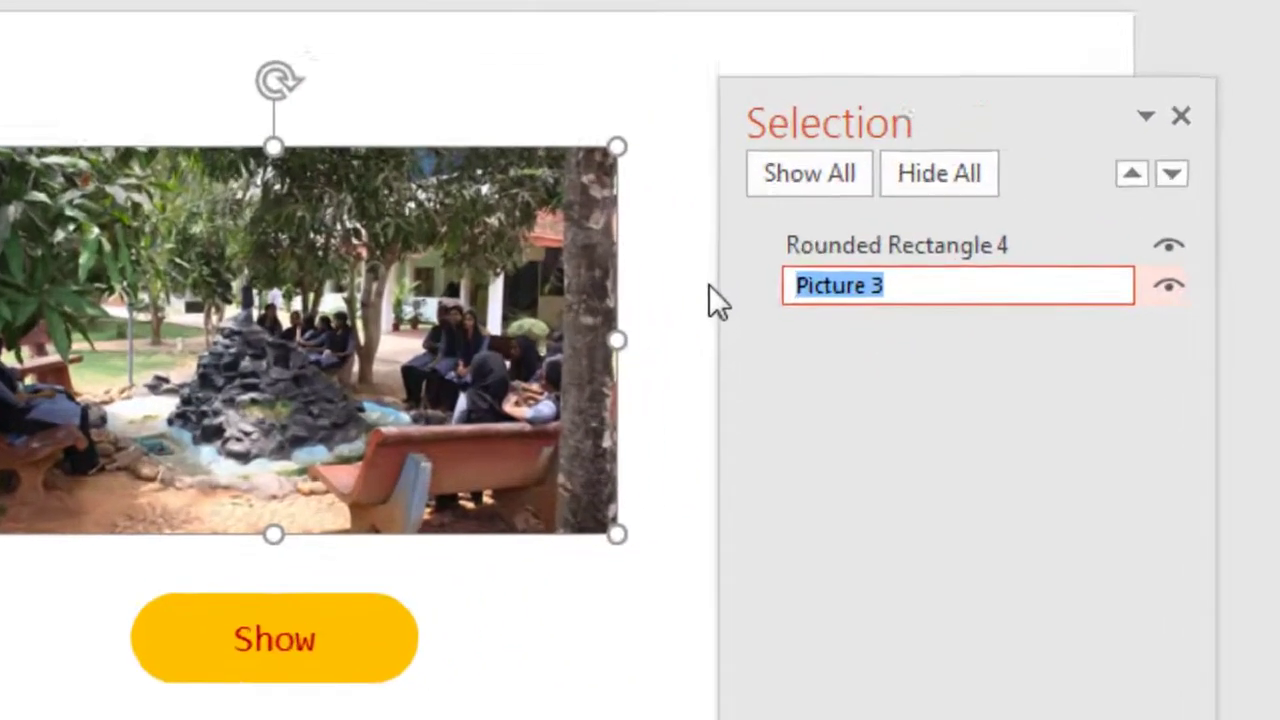
type("Campus")
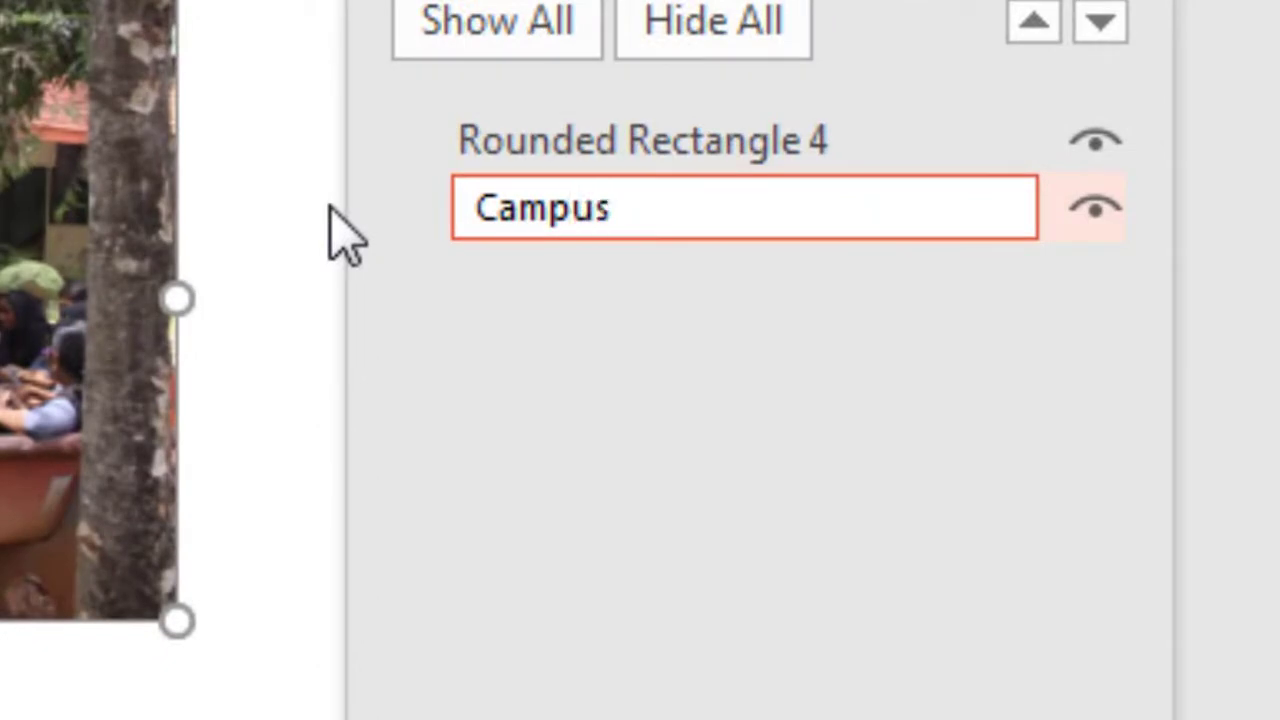
key("Return")
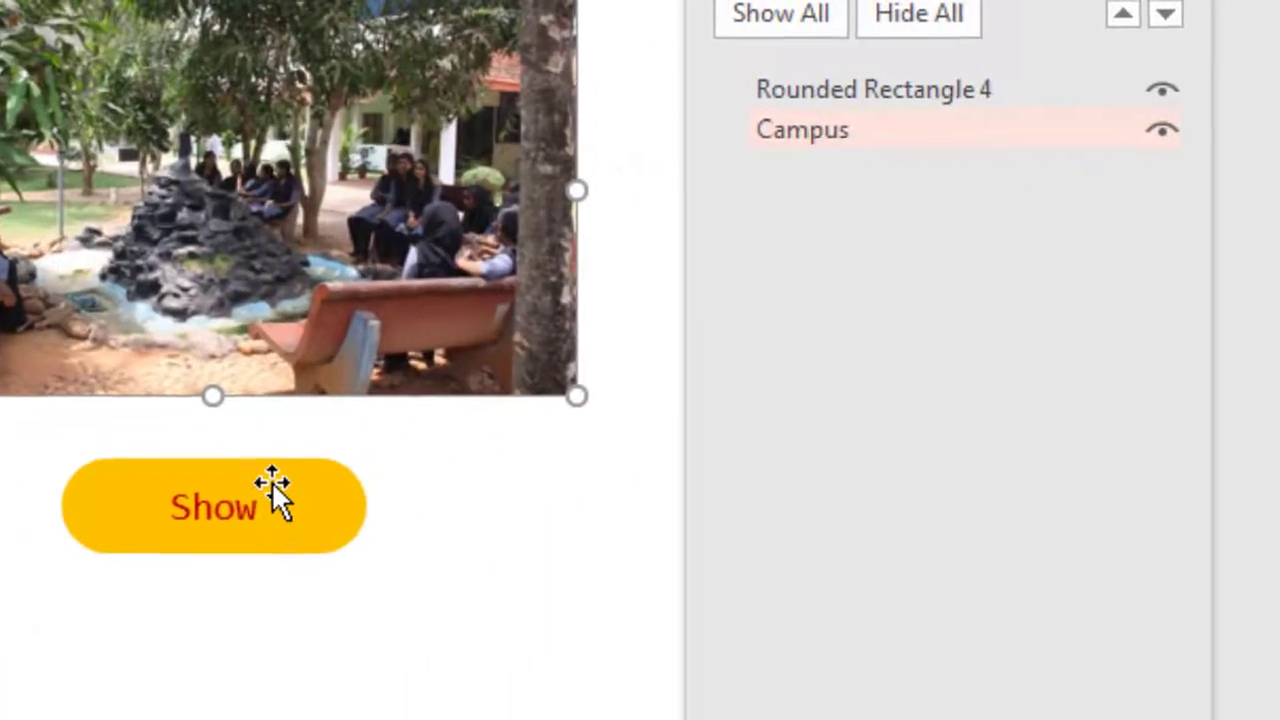
Step: Rename Rounded Rectangle 4 to Button and close the Selection Pane
left_click(272, 484)
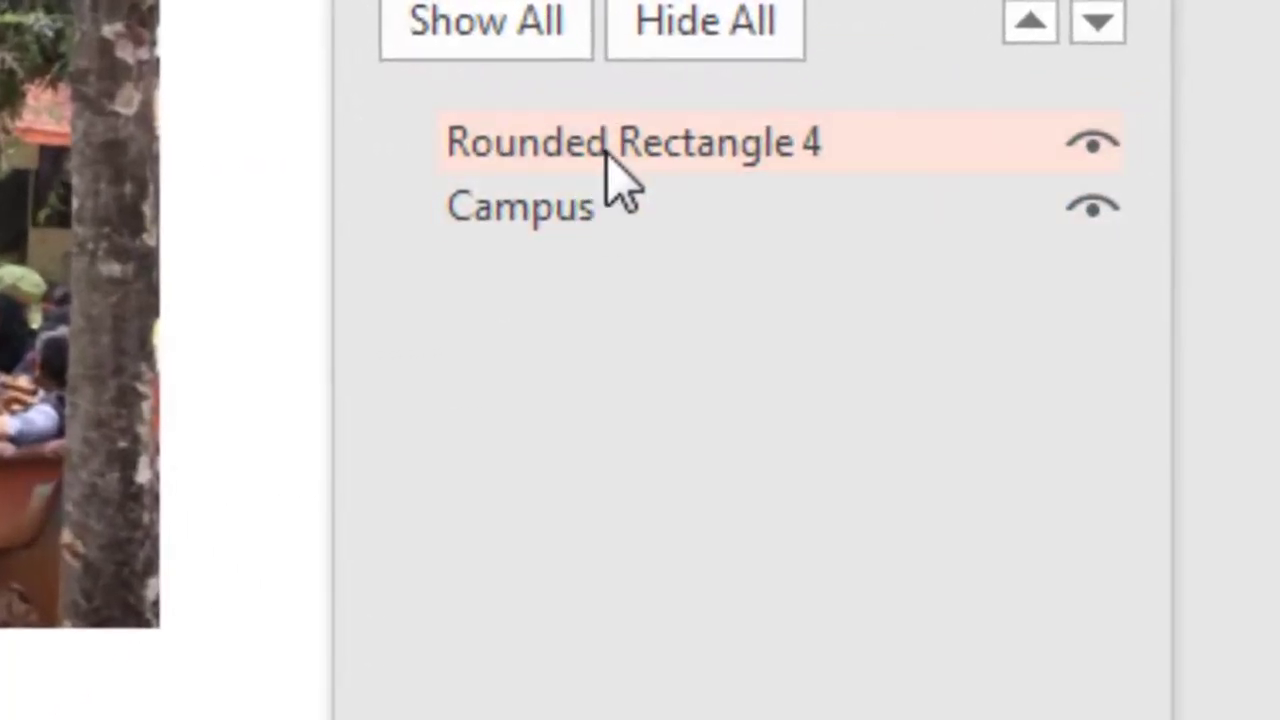
left_click(852, 92)
double_click(1008, 92)
type("Button")
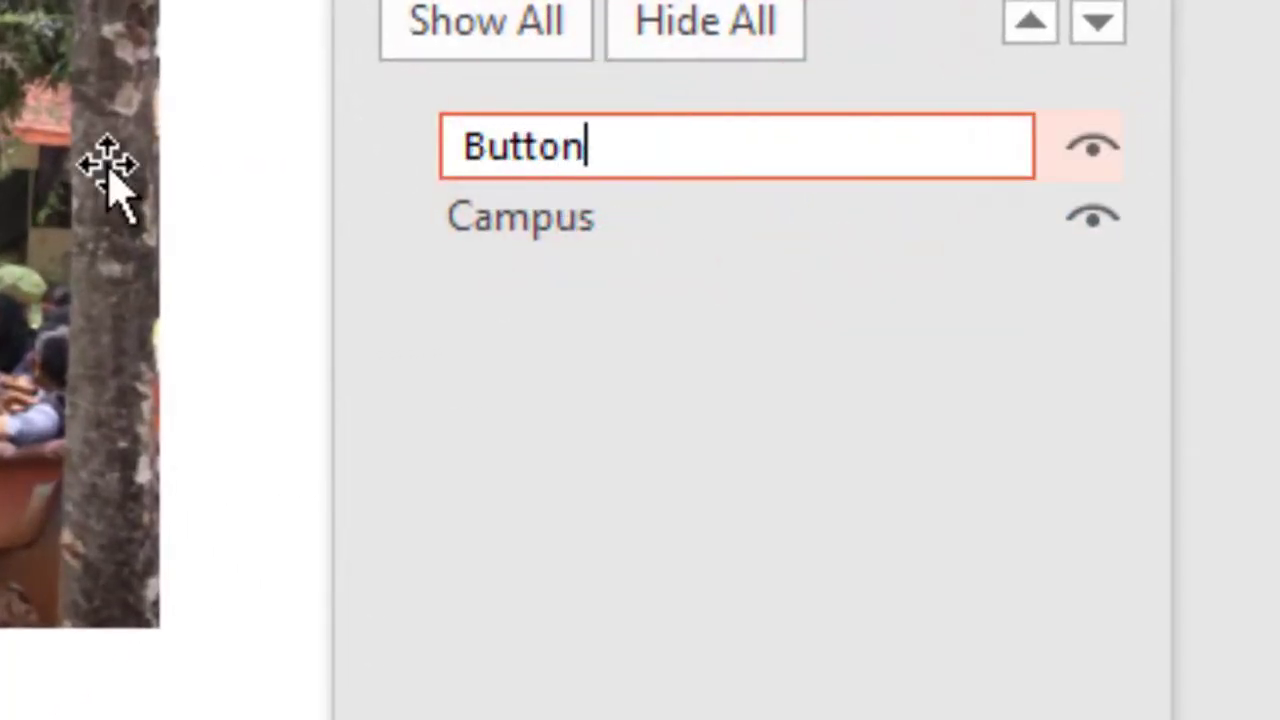
key("Return")
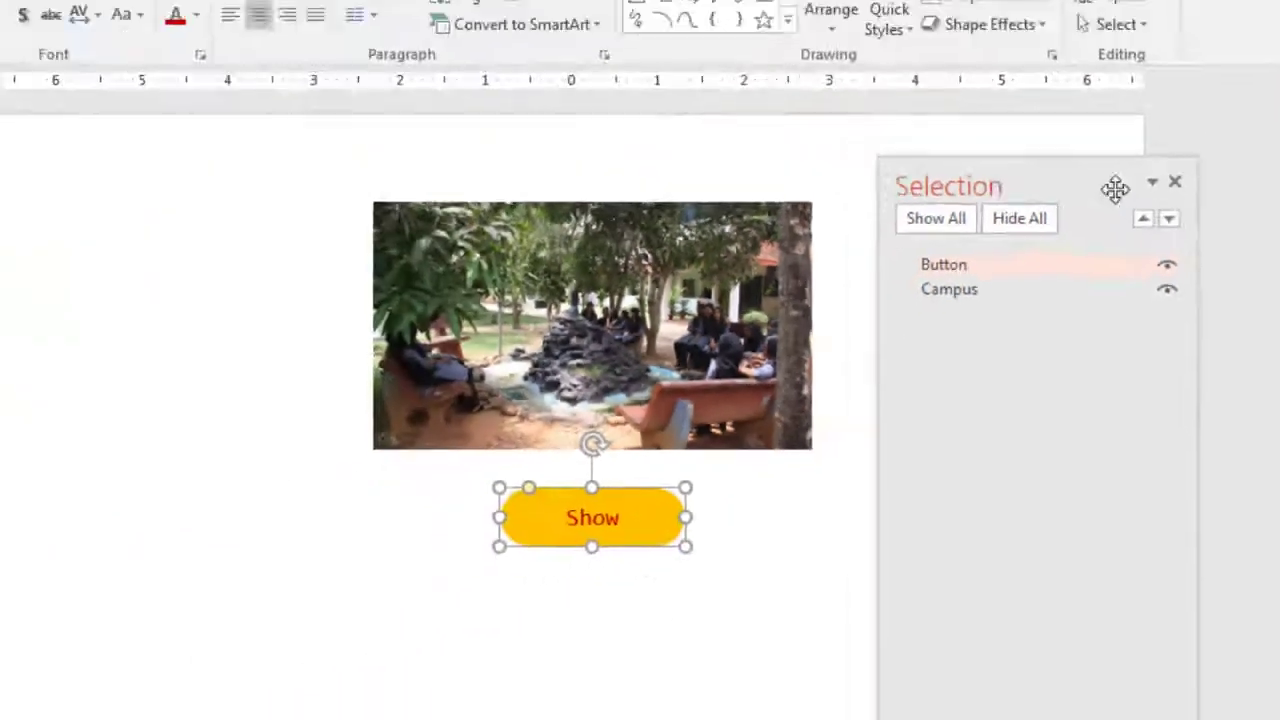
left_click(1184, 222)
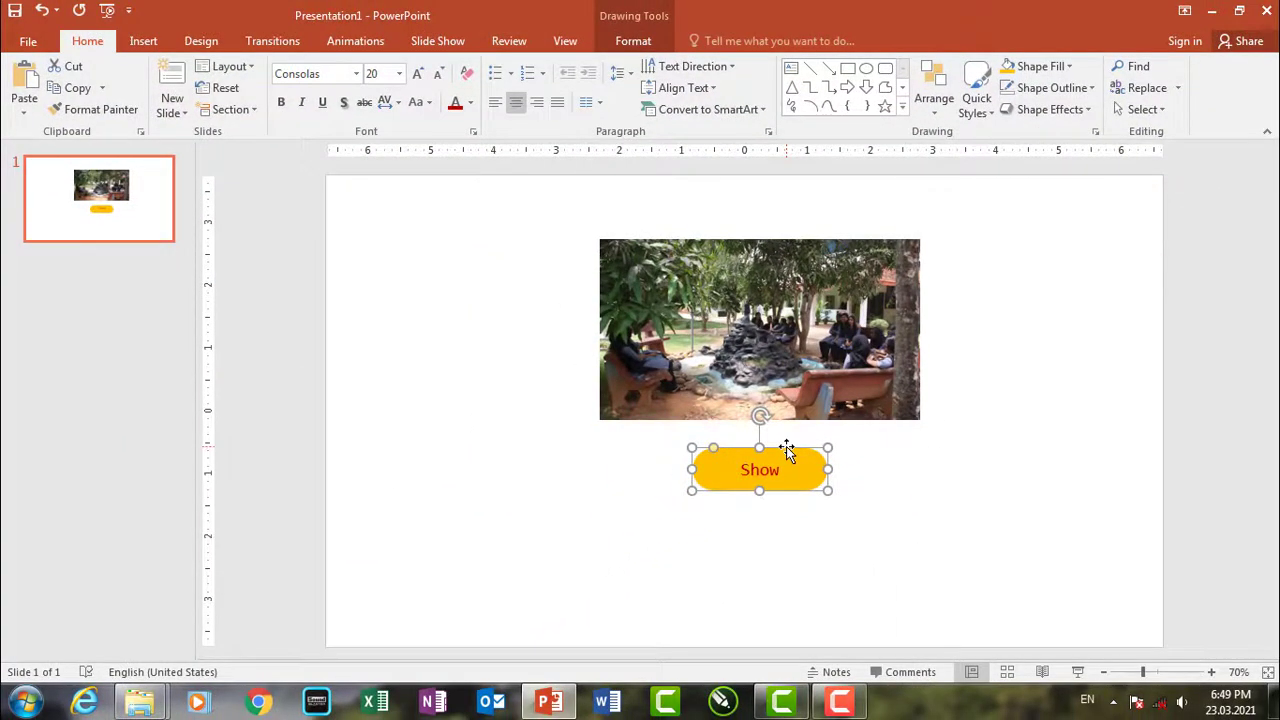
left_click(803, 343)
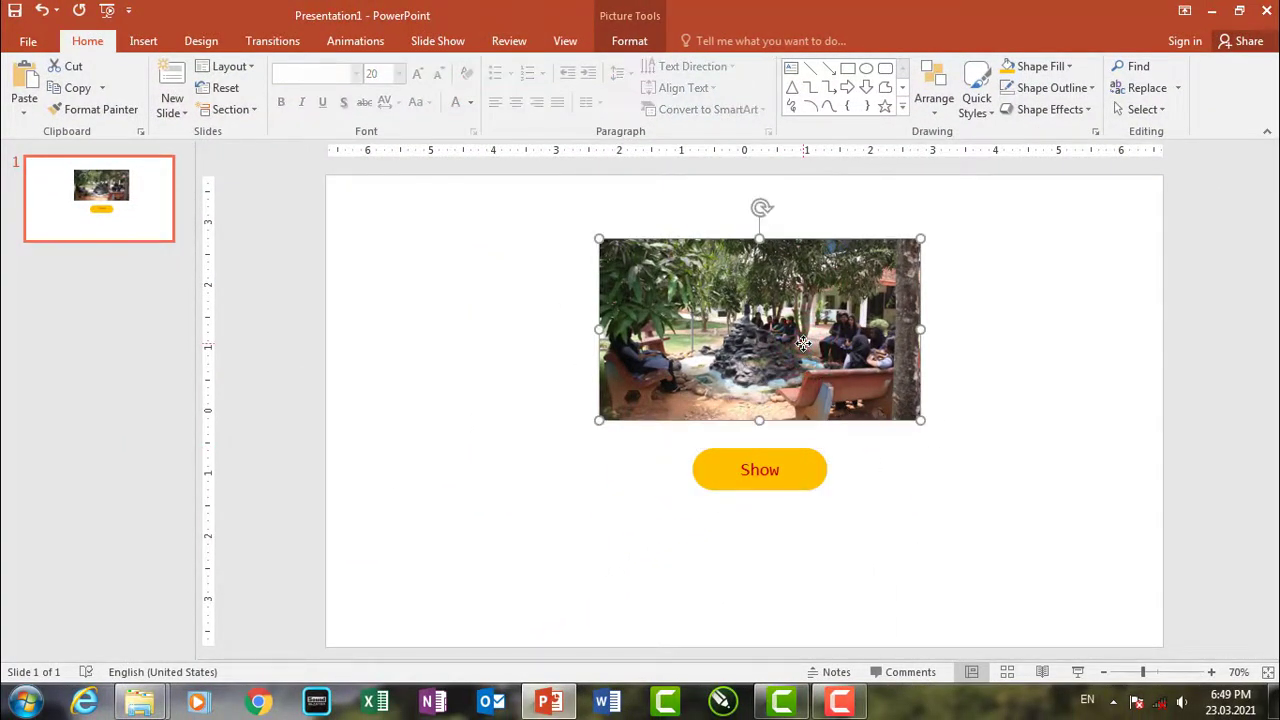
left_click(995, 385)
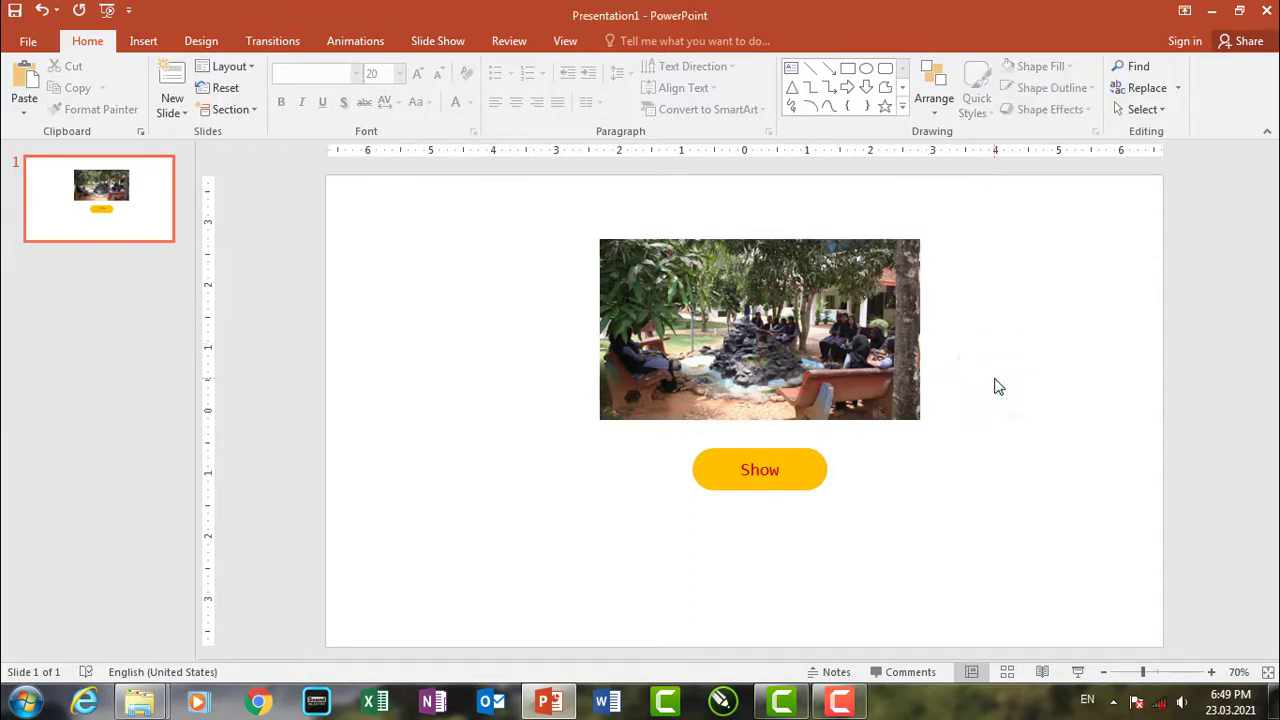
left_click(1015, 435)
Step: Apply the Zoom entrance effect to the Campus photo
left_click(860, 370)
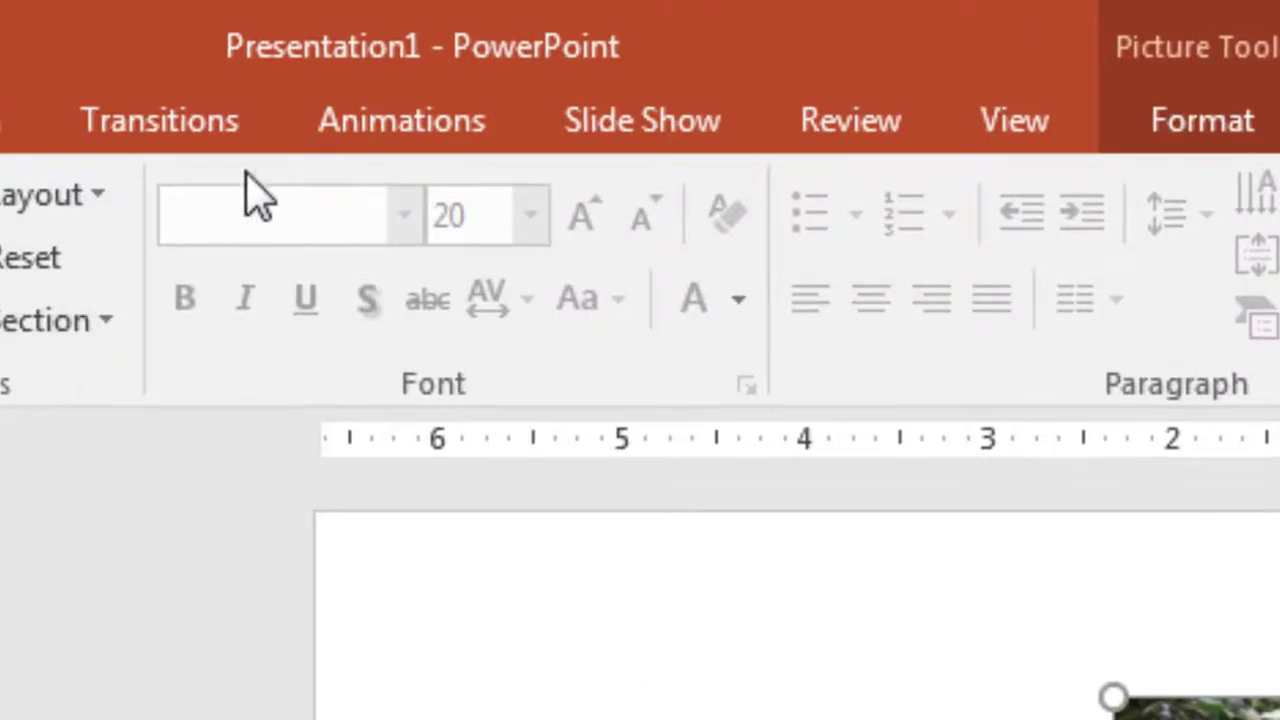
left_click(400, 130)
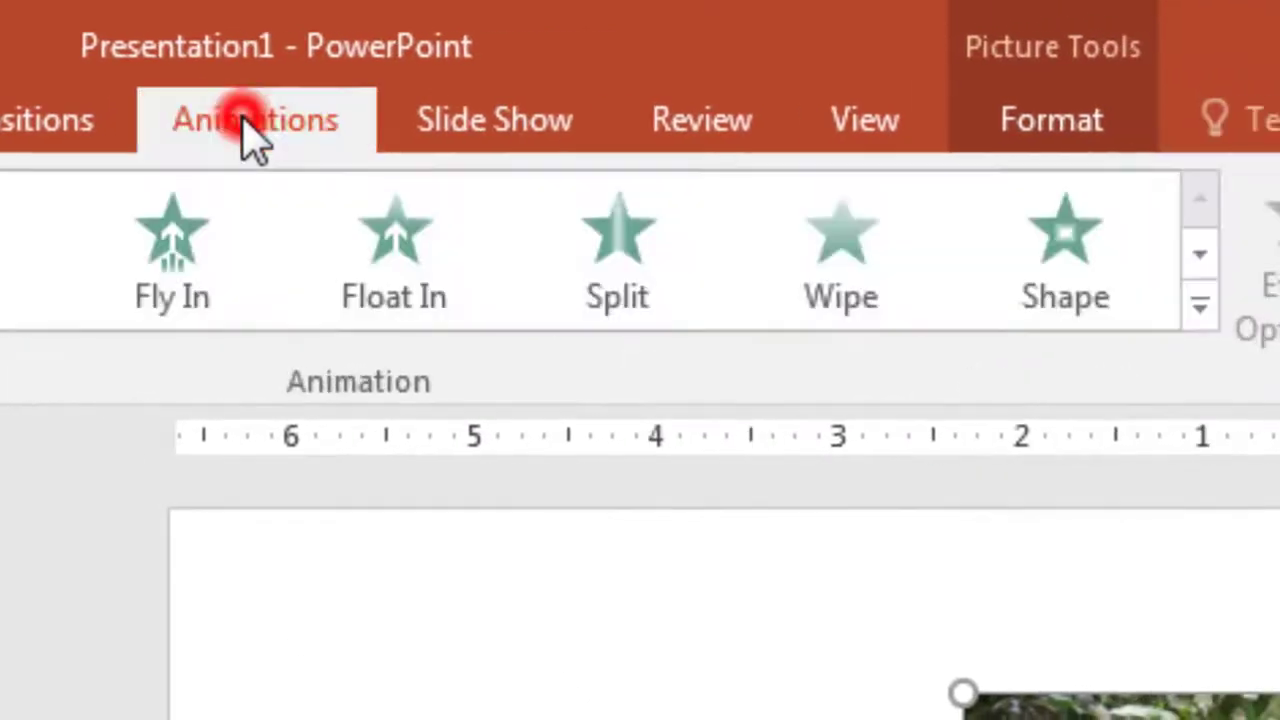
left_click(590, 305)
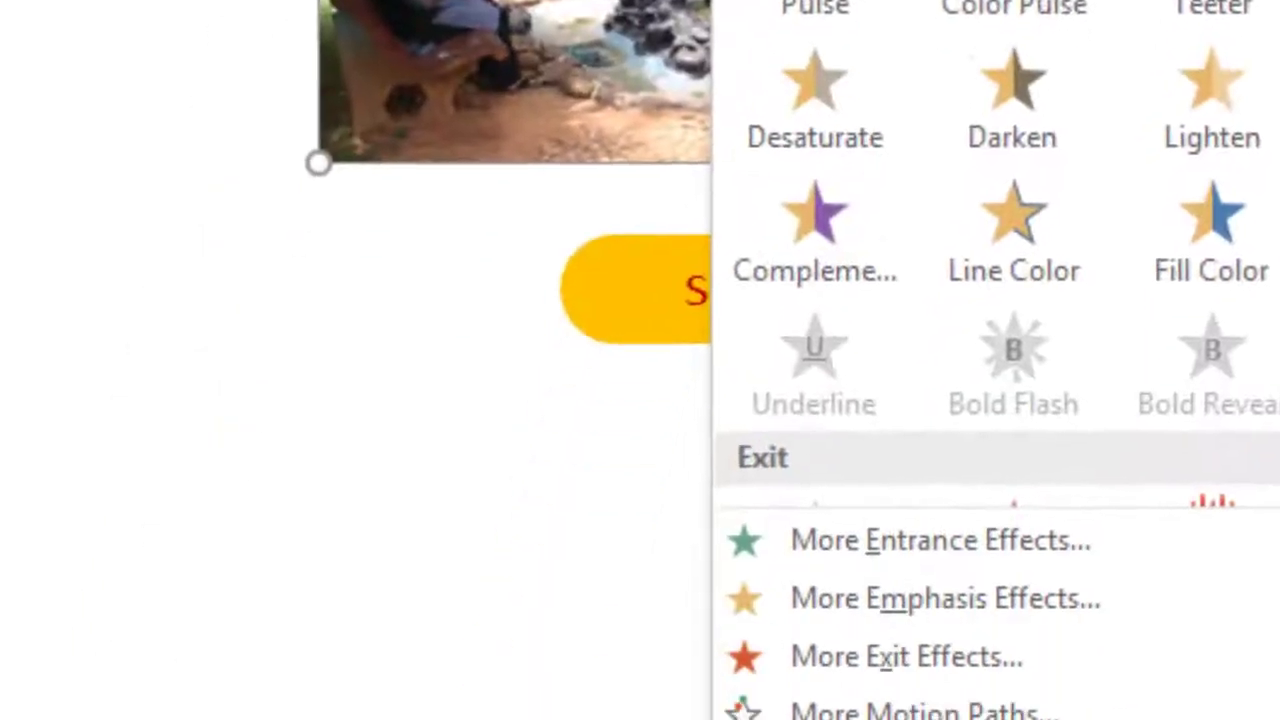
left_click(905, 500)
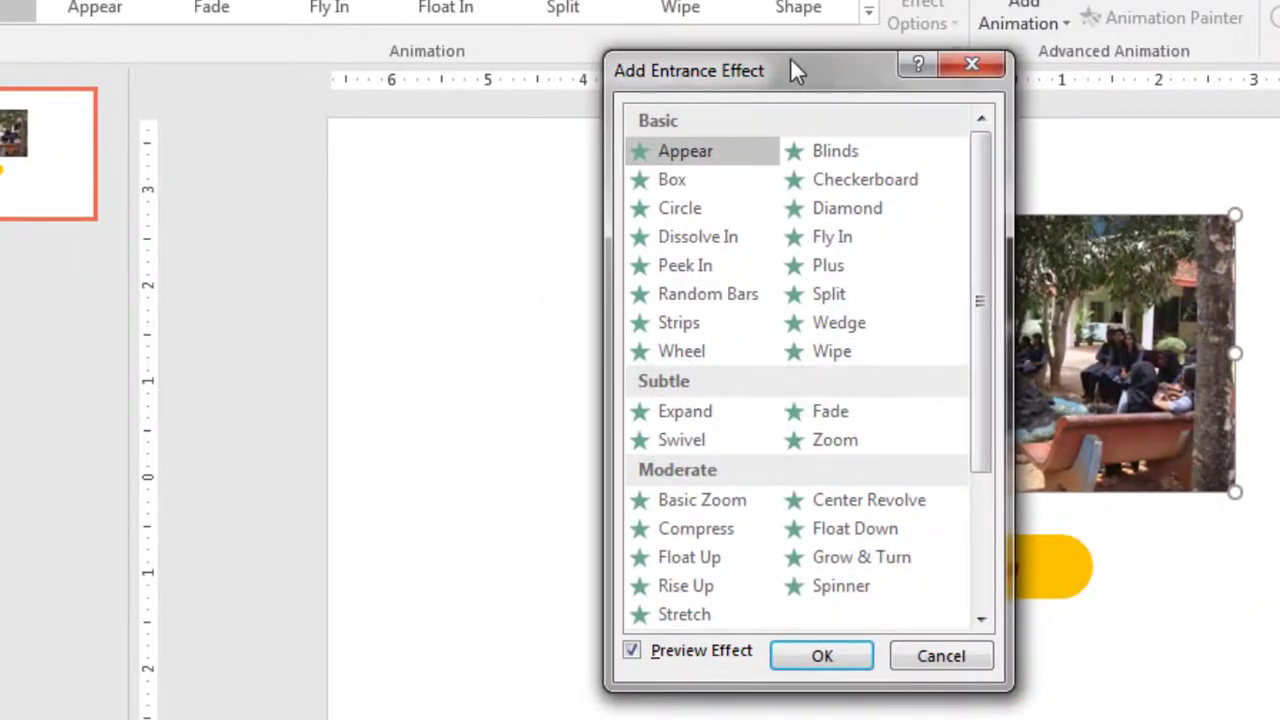
left_click_drag(790, 70, 485, 62)
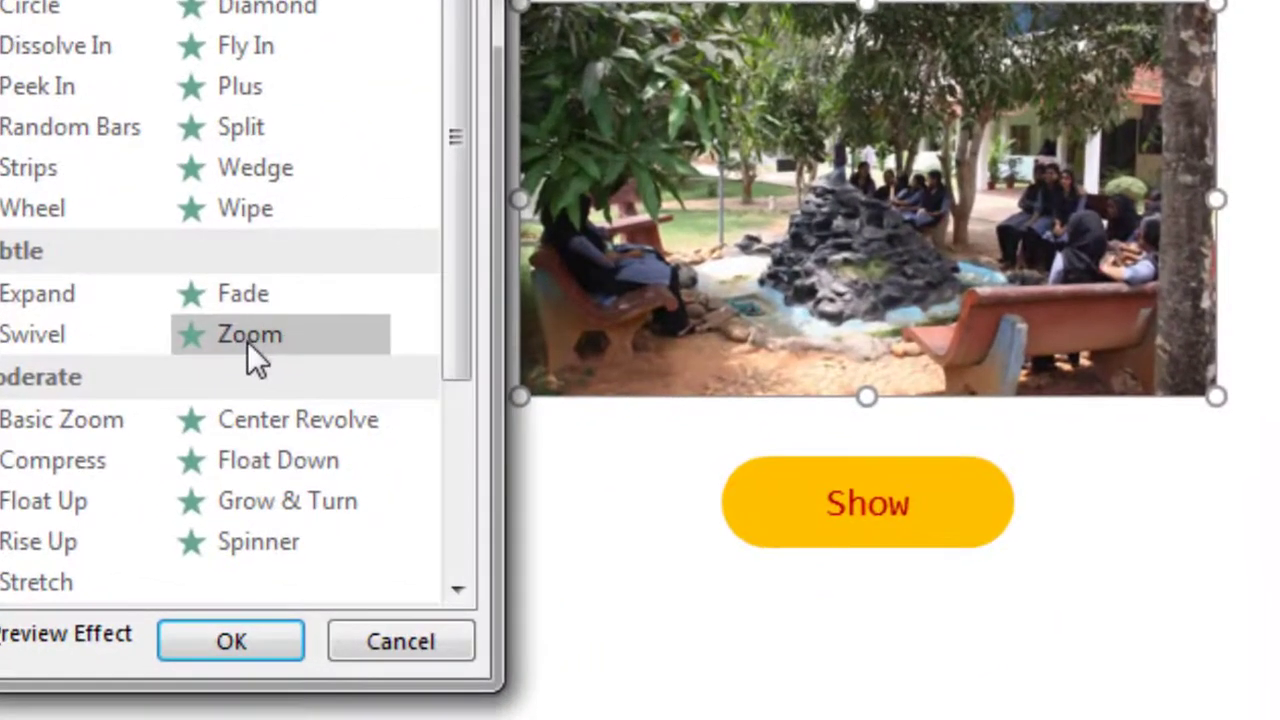
left_click(540, 448)
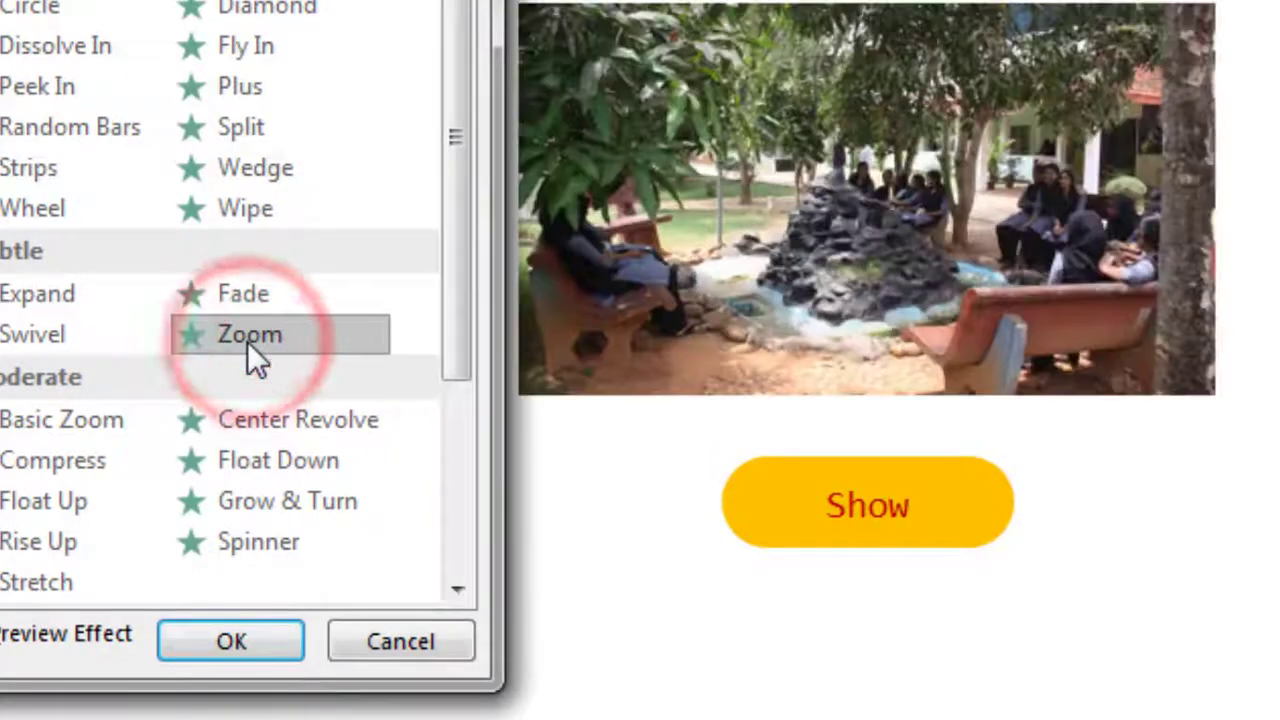
left_click(272, 650)
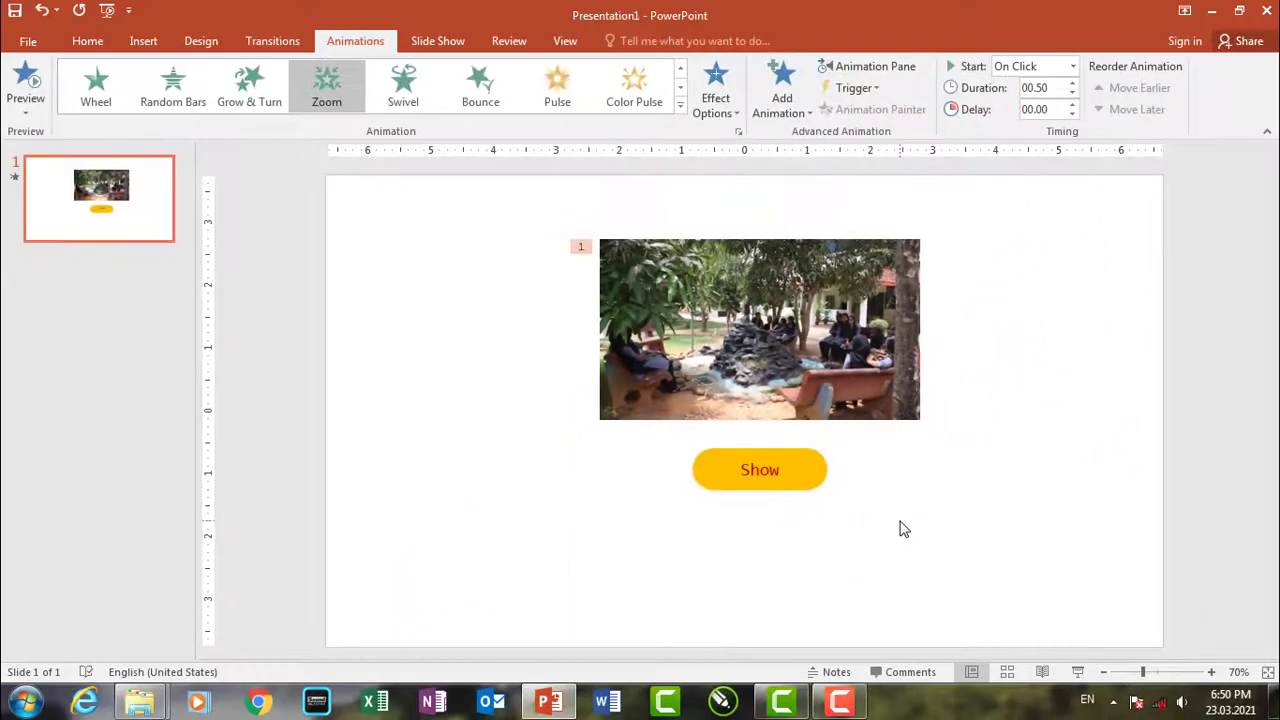
Step: Show the Animation Pane with Alt, A, C
key("alt")
key("a")
key("c")
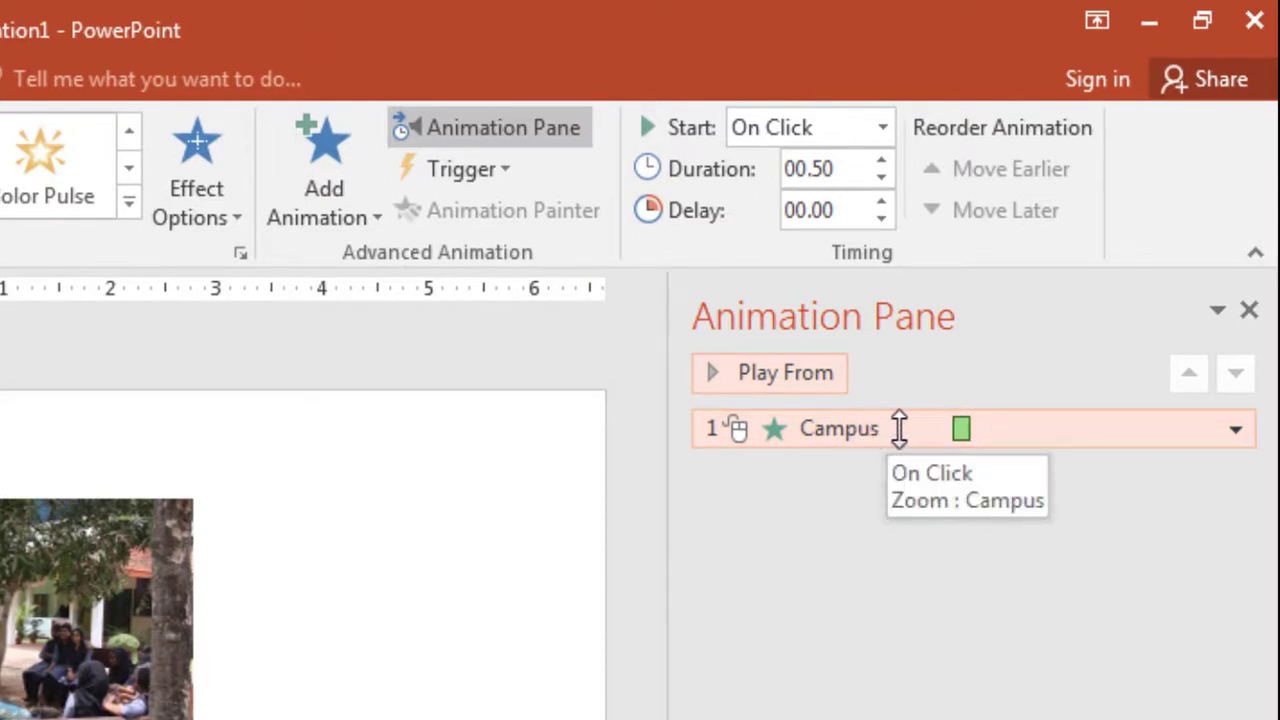
left_click(77, 688)
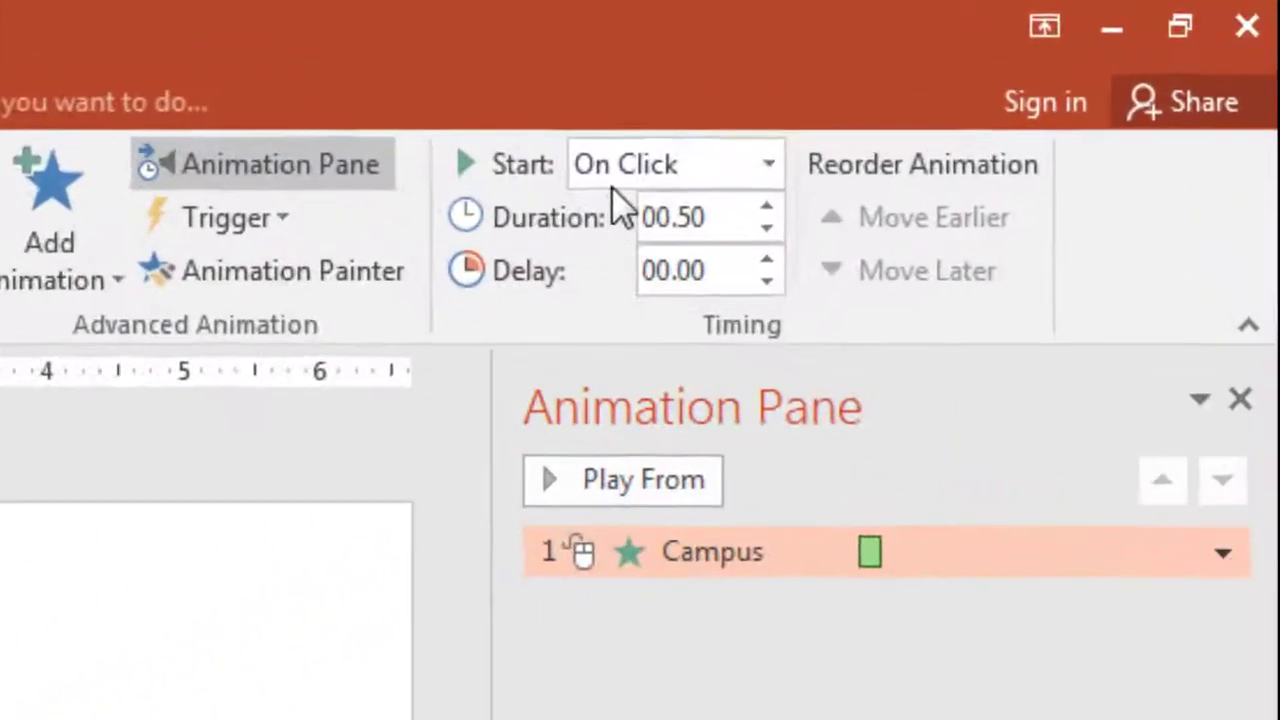
left_click(947, 88)
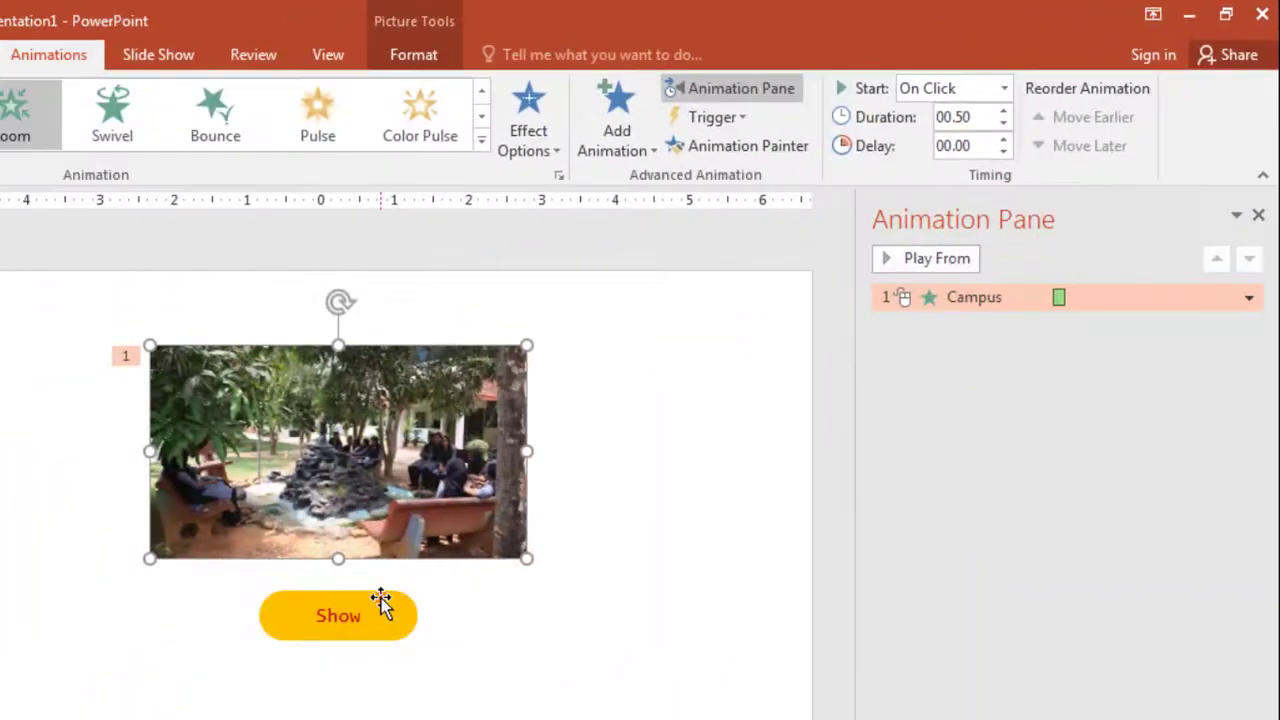
left_click(381, 601)
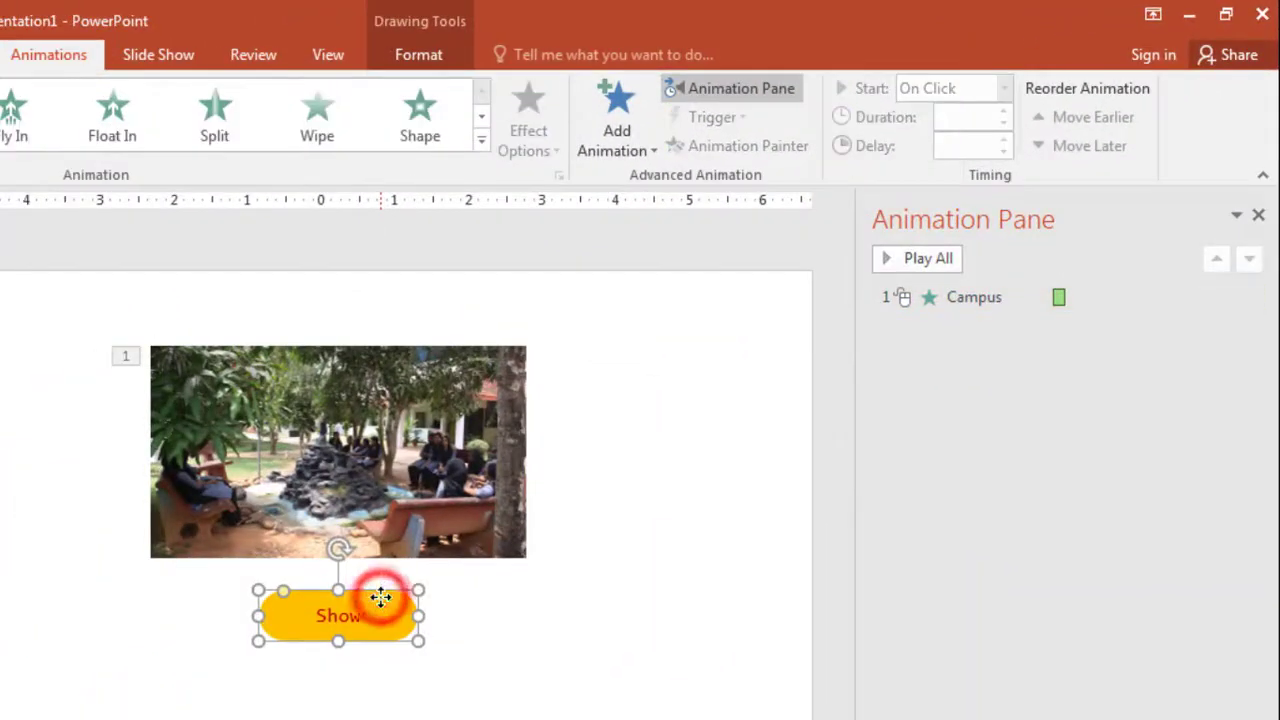
left_click(563, 615)
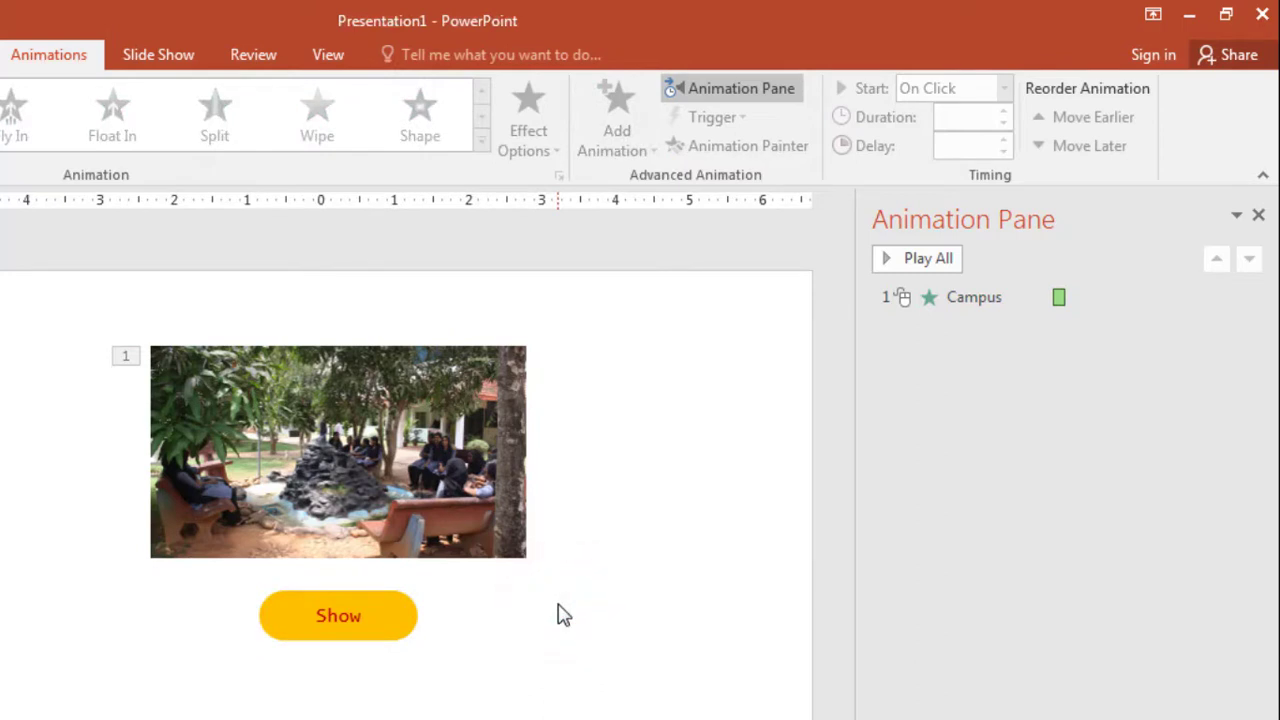
left_click(400, 462)
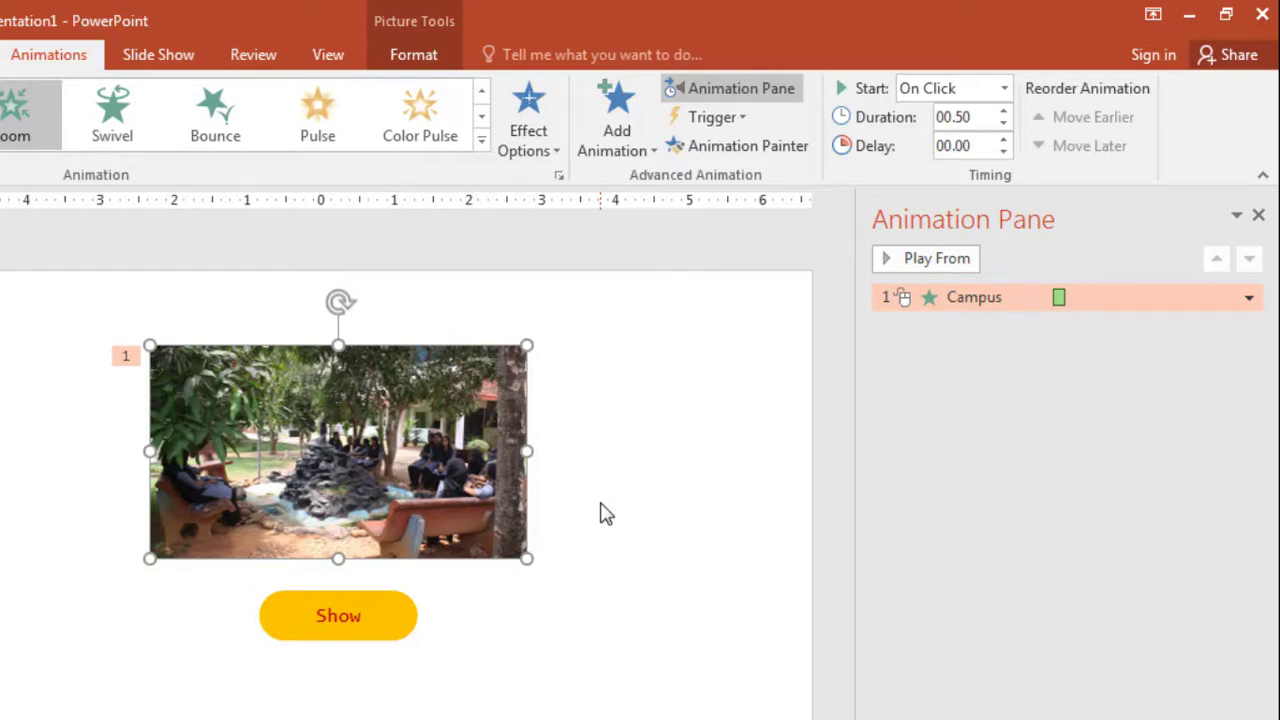
left_click(600, 512)
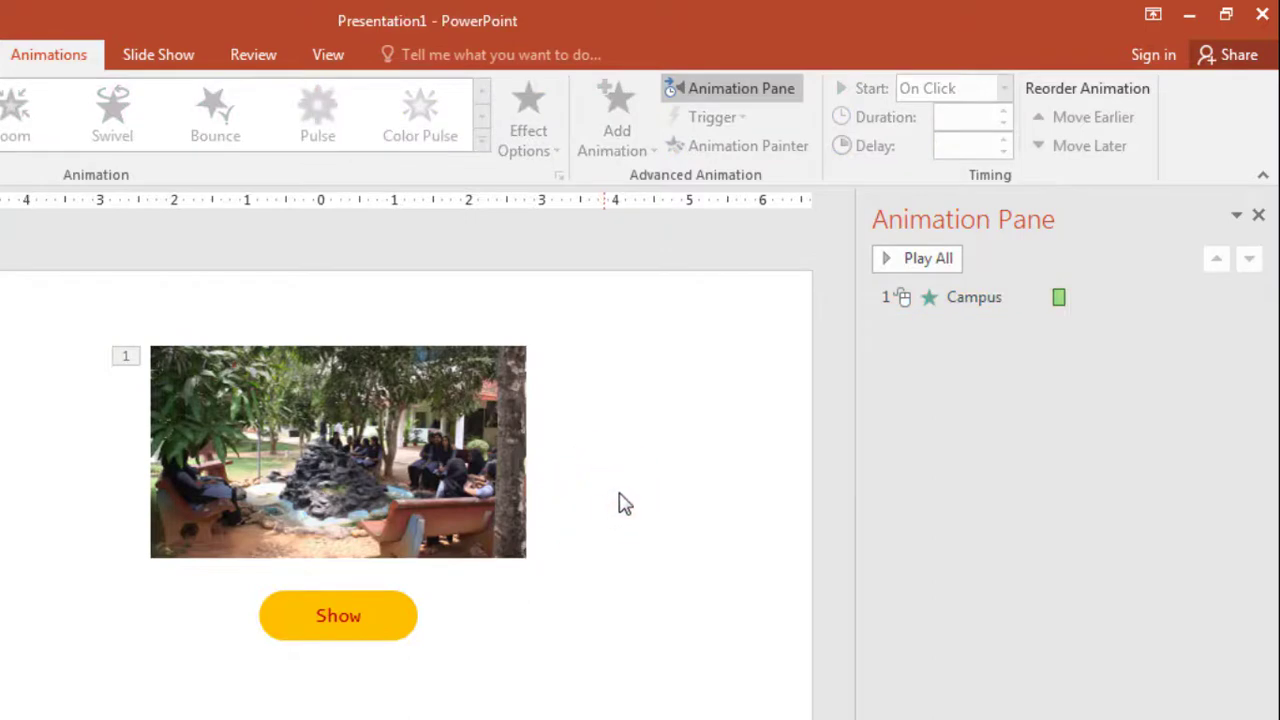
left_click(432, 460)
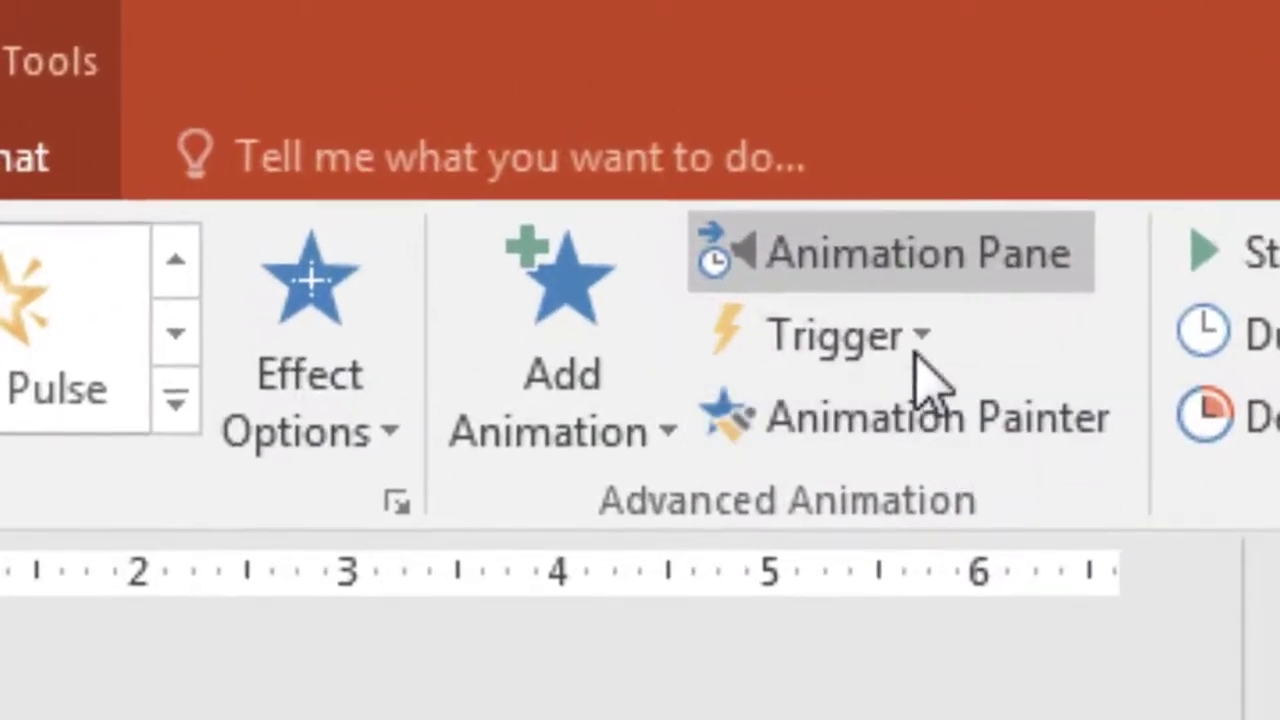
Step: Check the Trigger On Click of list, then open the Campus animation's dropdown menu
left_click(918, 338)
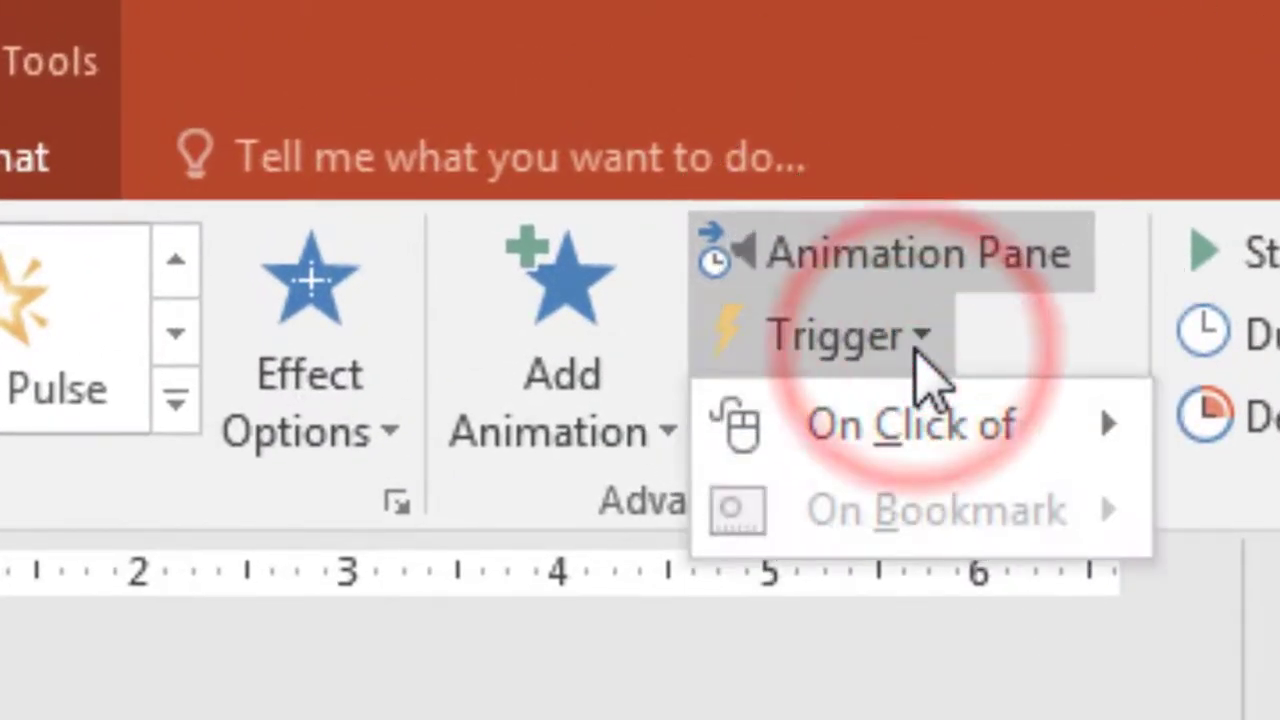
left_click(906, 426)
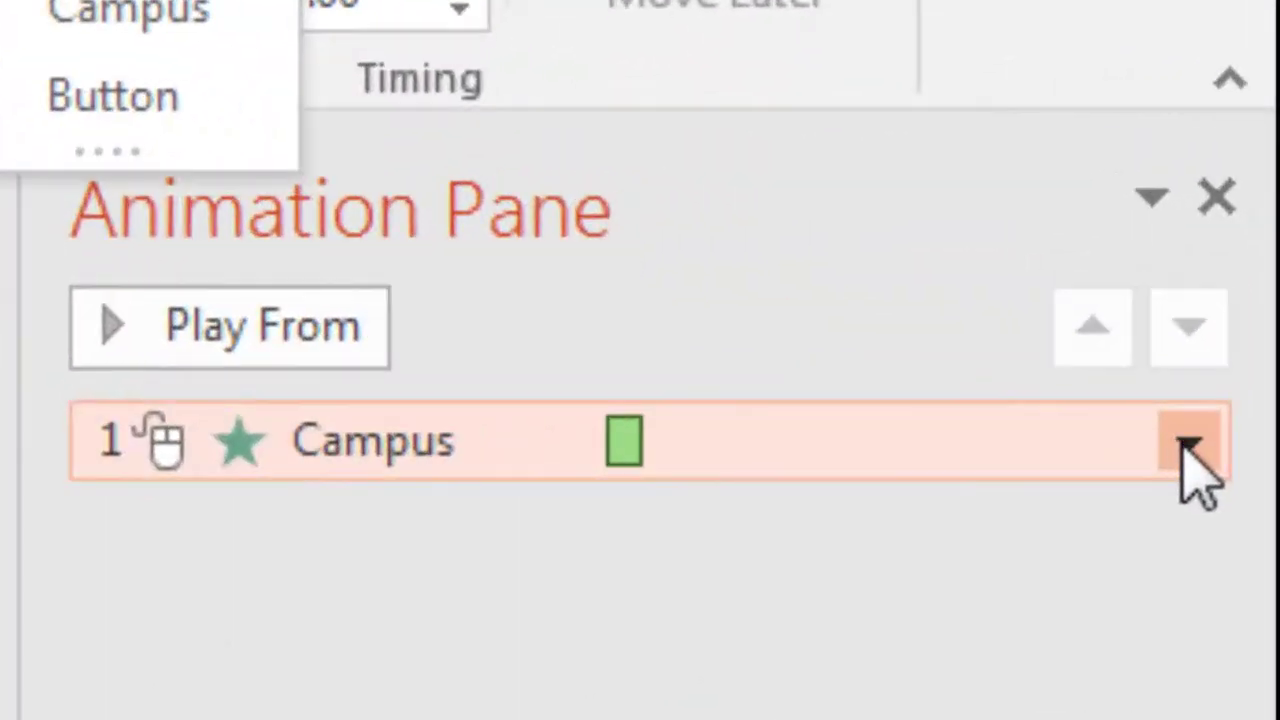
left_click(1187, 446)
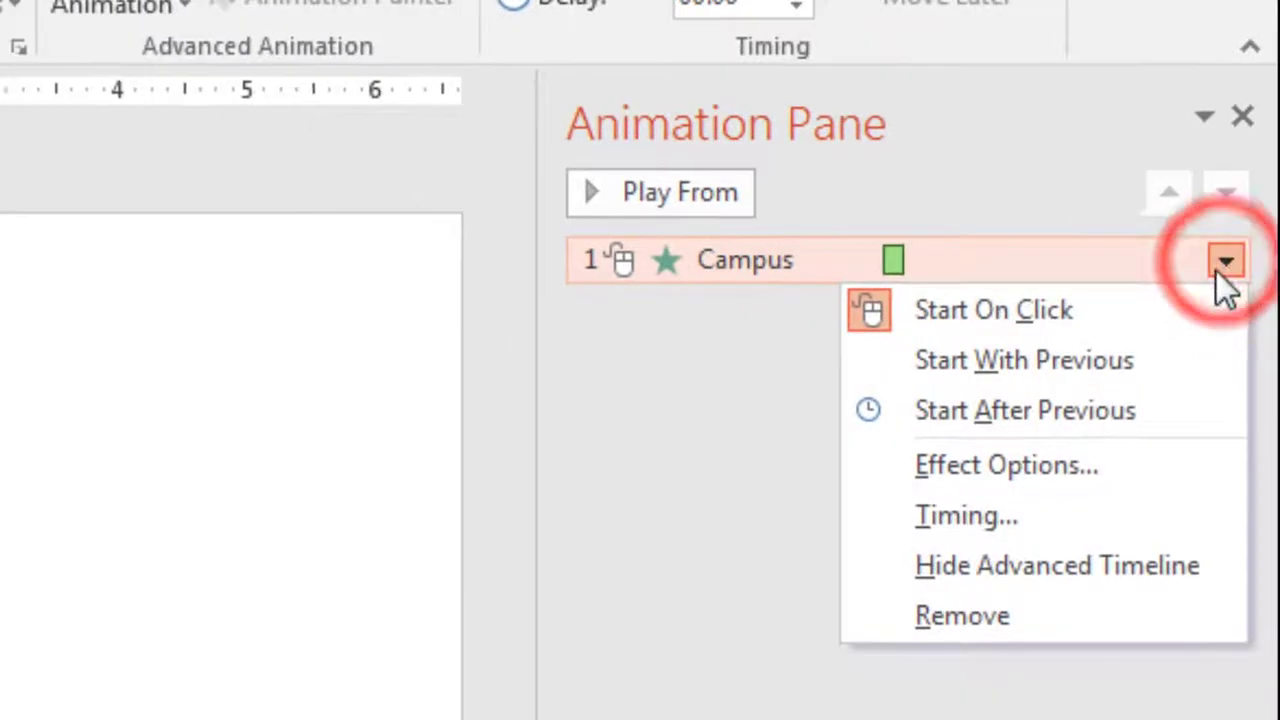
Step: In the Campus animation's Timing settings, start the effect on click of Button: Show
left_click(962, 515)
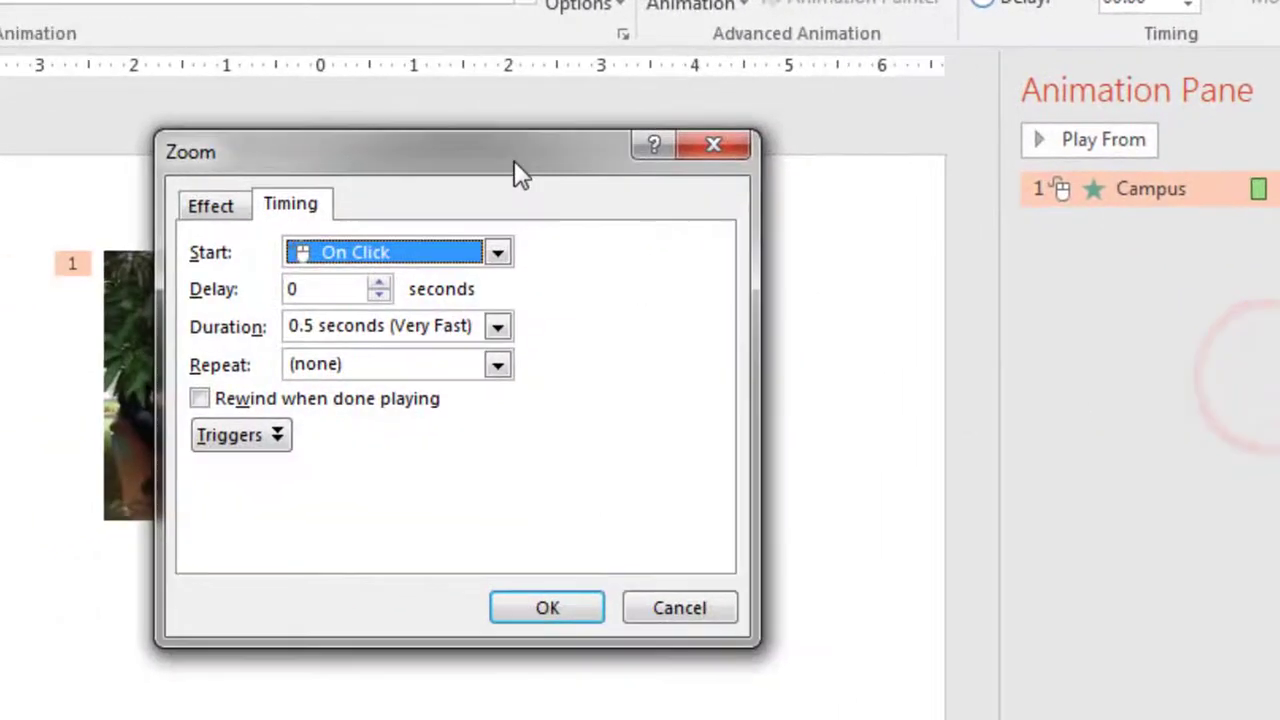
left_click_drag(514, 160, 1067, 171)
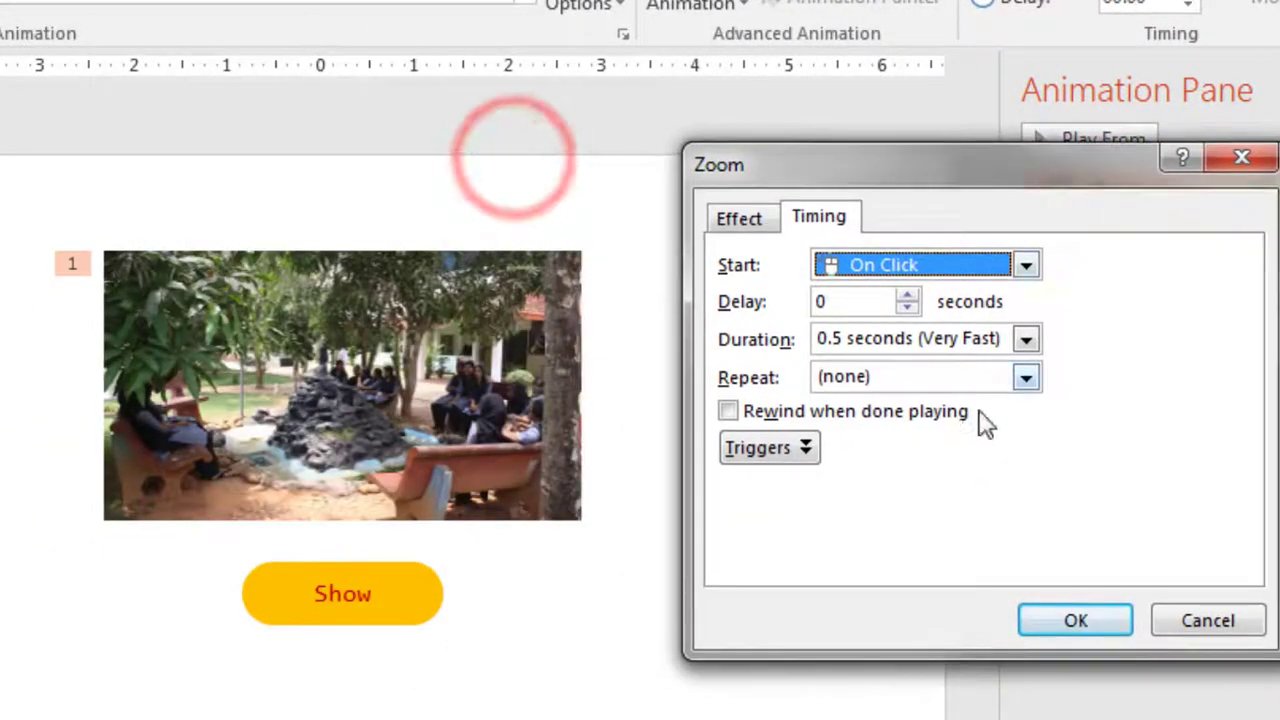
left_click(792, 449)
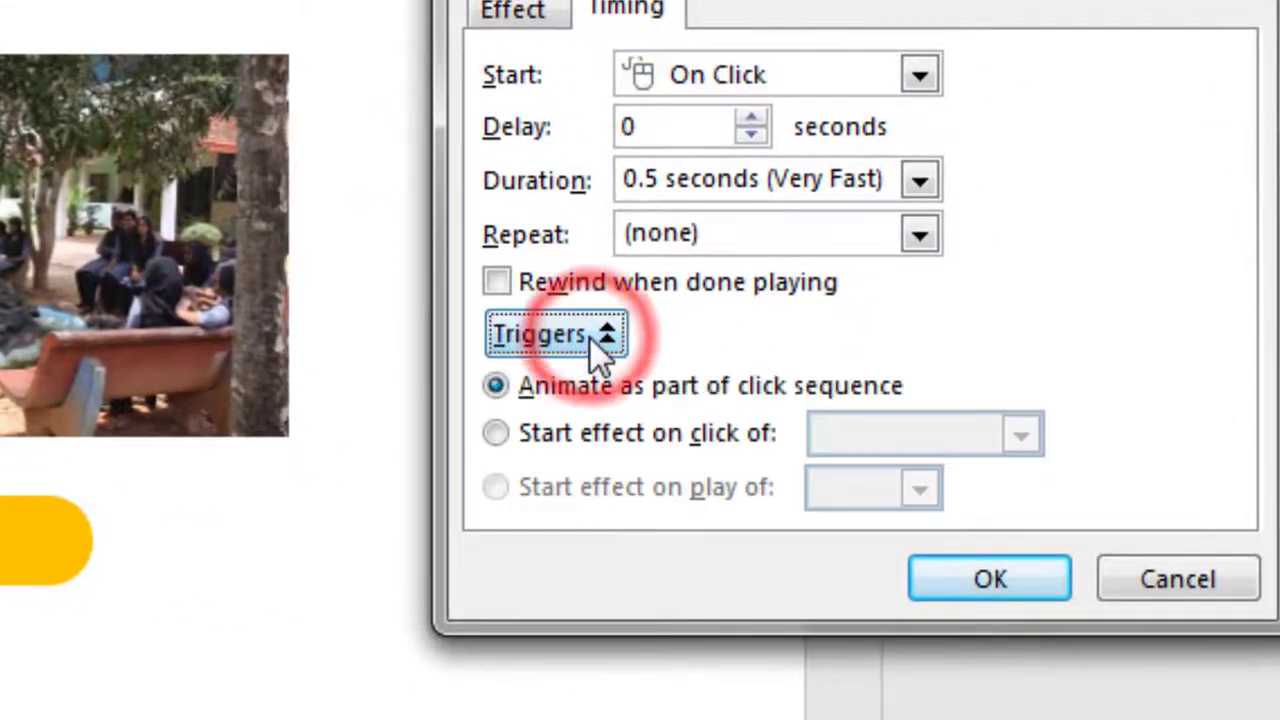
left_click(553, 438)
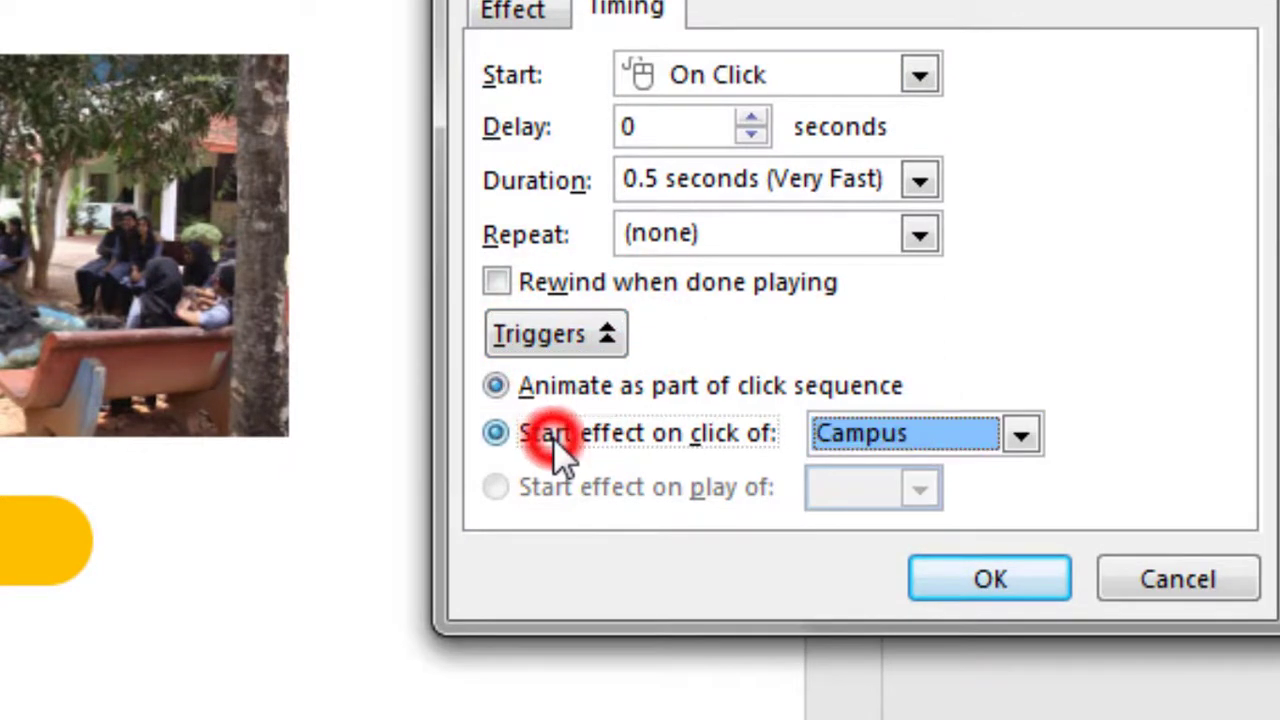
left_click(1021, 437)
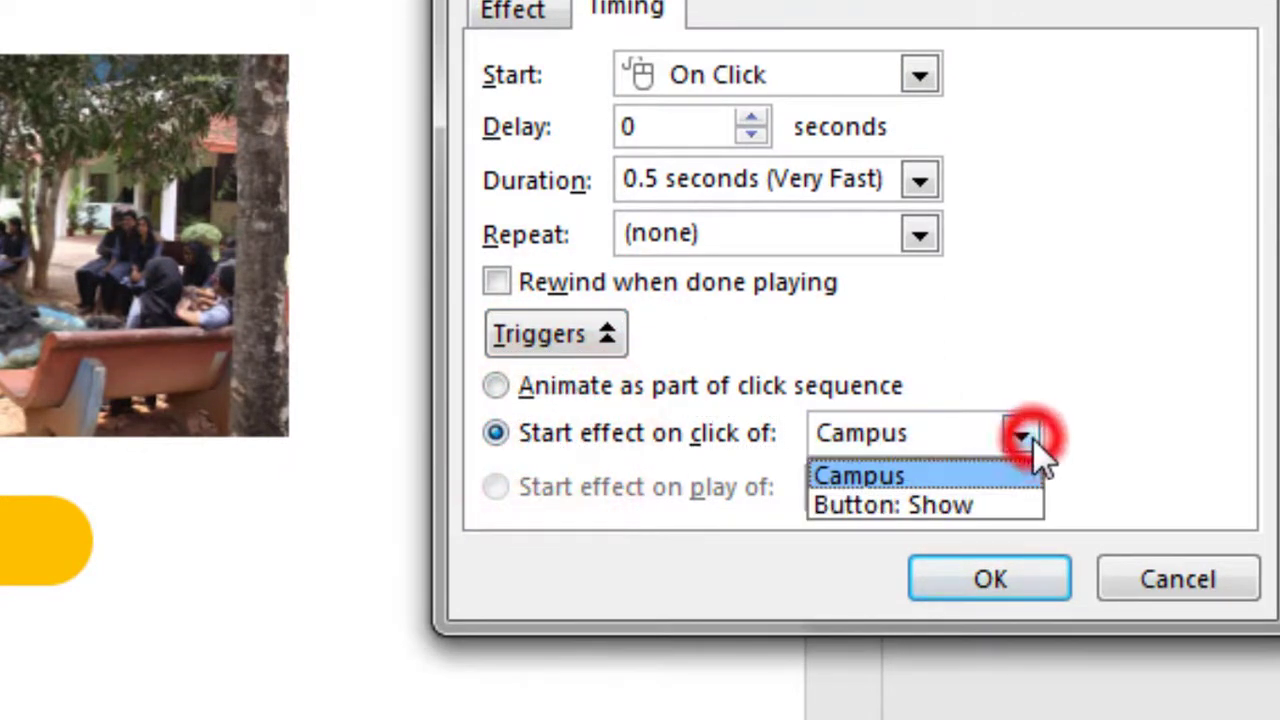
left_click(978, 504)
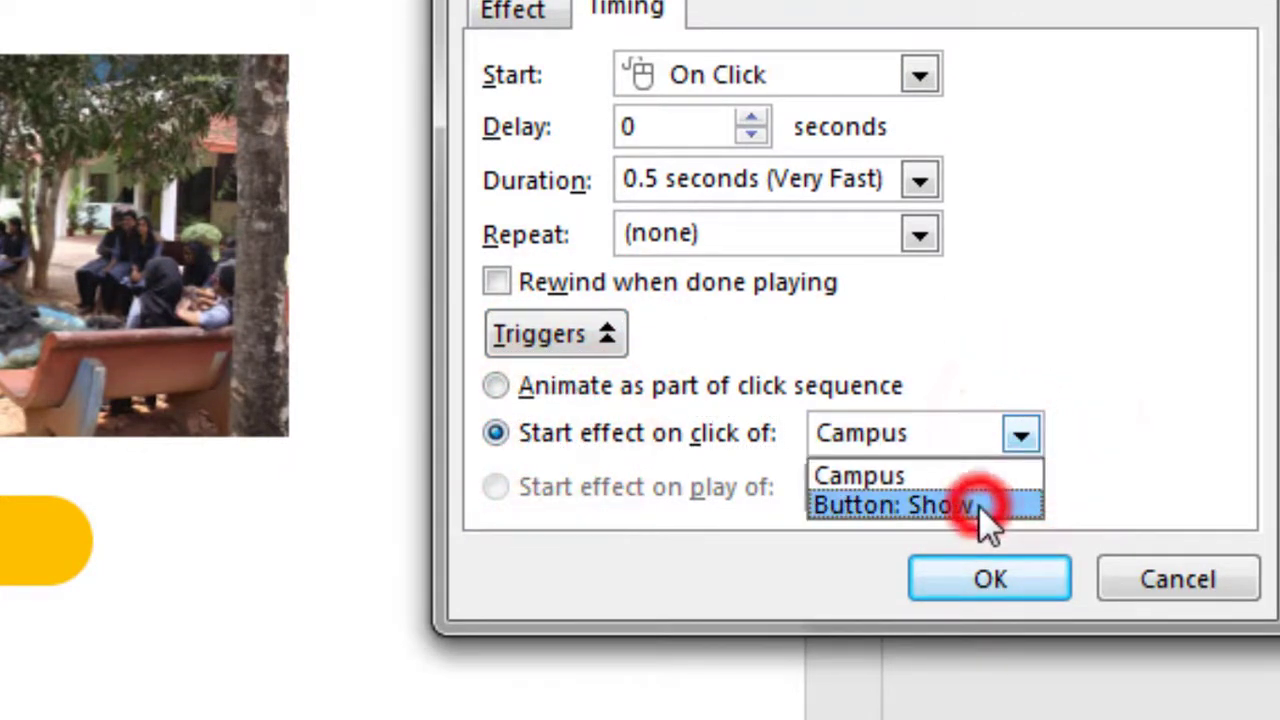
left_click(1021, 434)
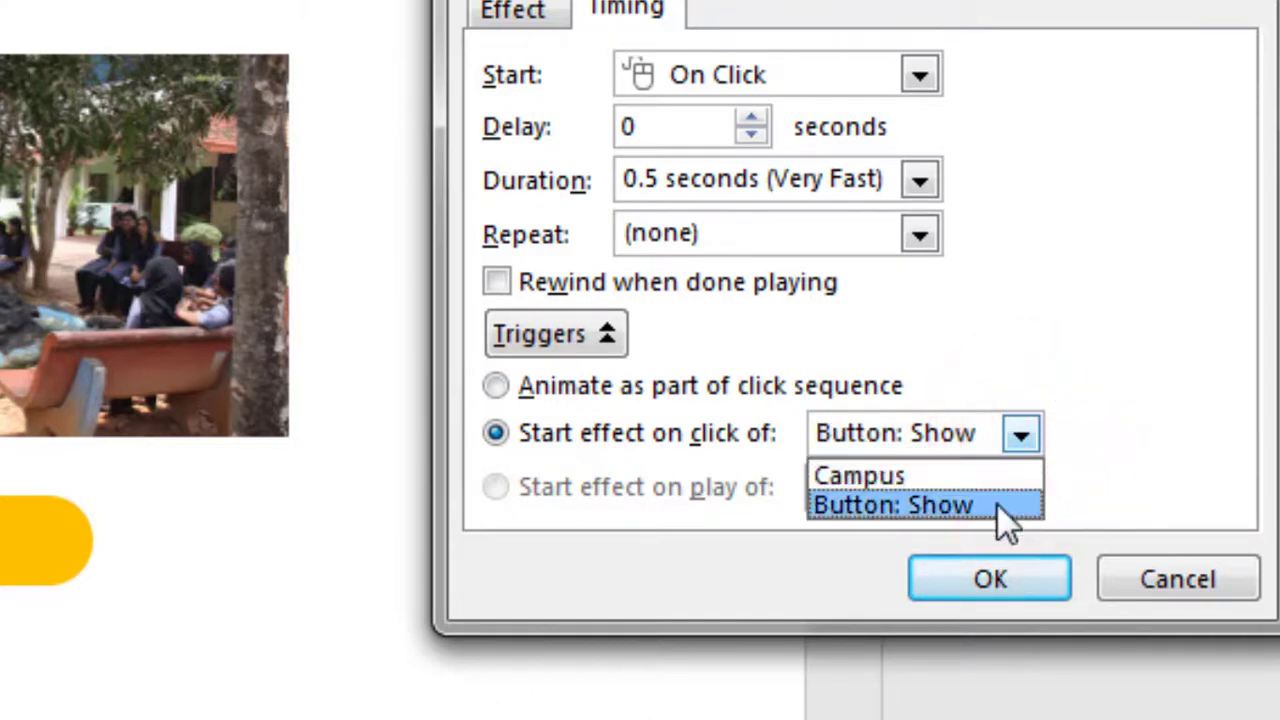
left_click(992, 507)
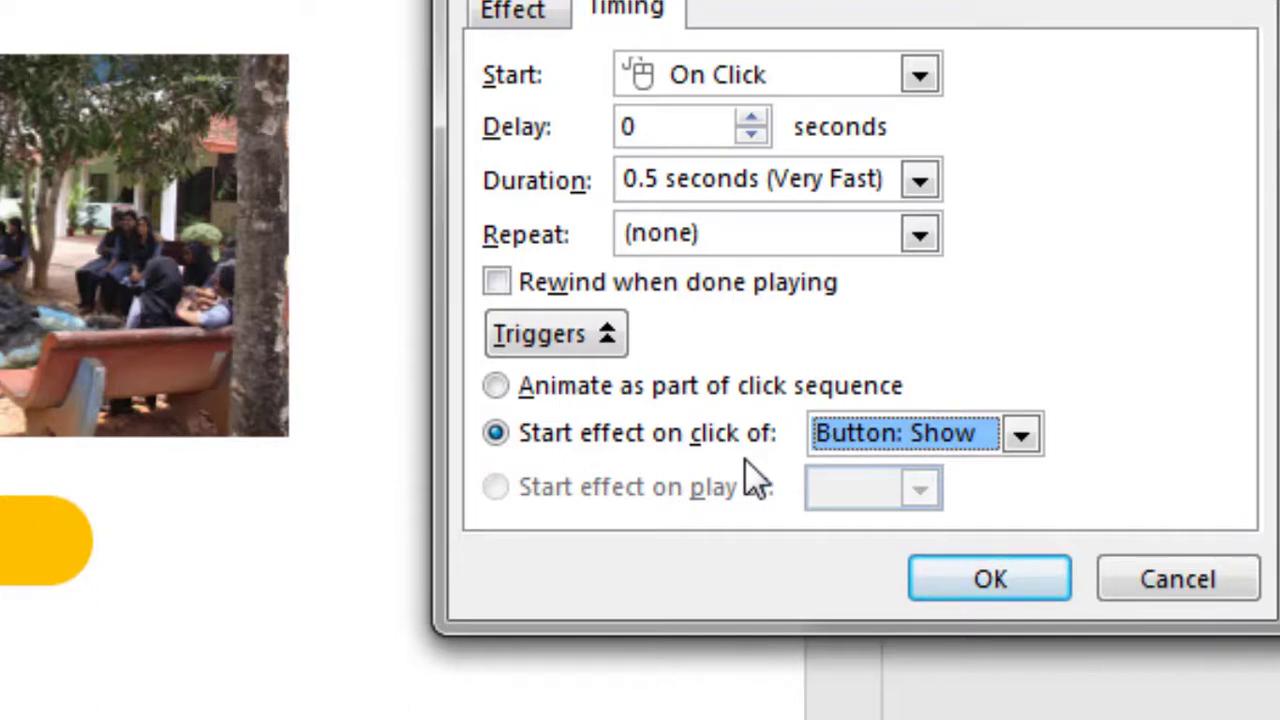
left_click(1021, 435)
left_click(938, 500)
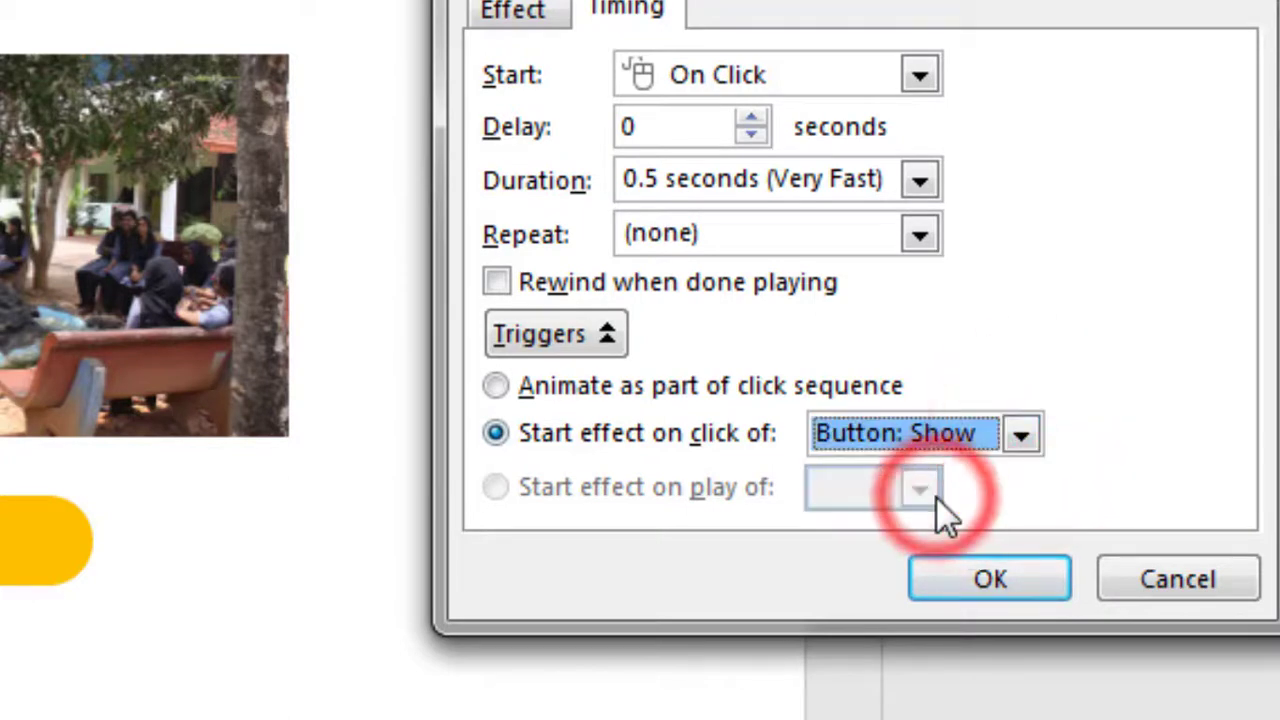
left_click(1003, 575)
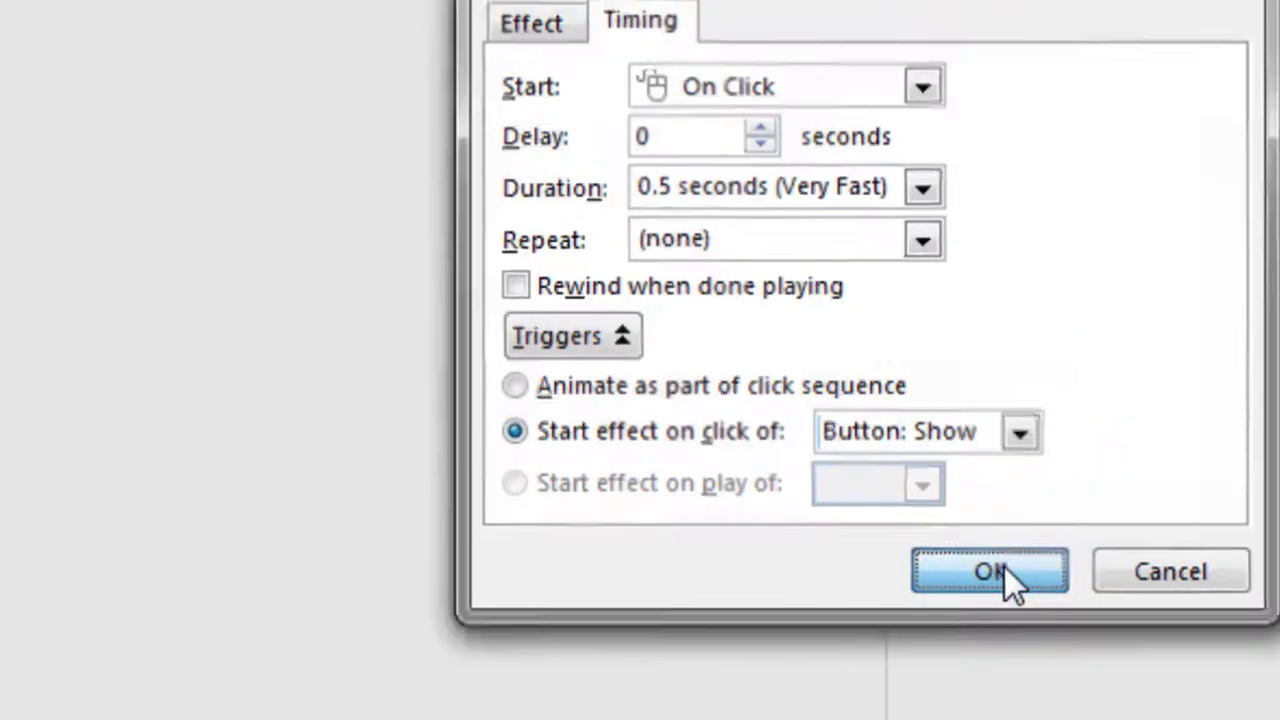
left_click(787, 414)
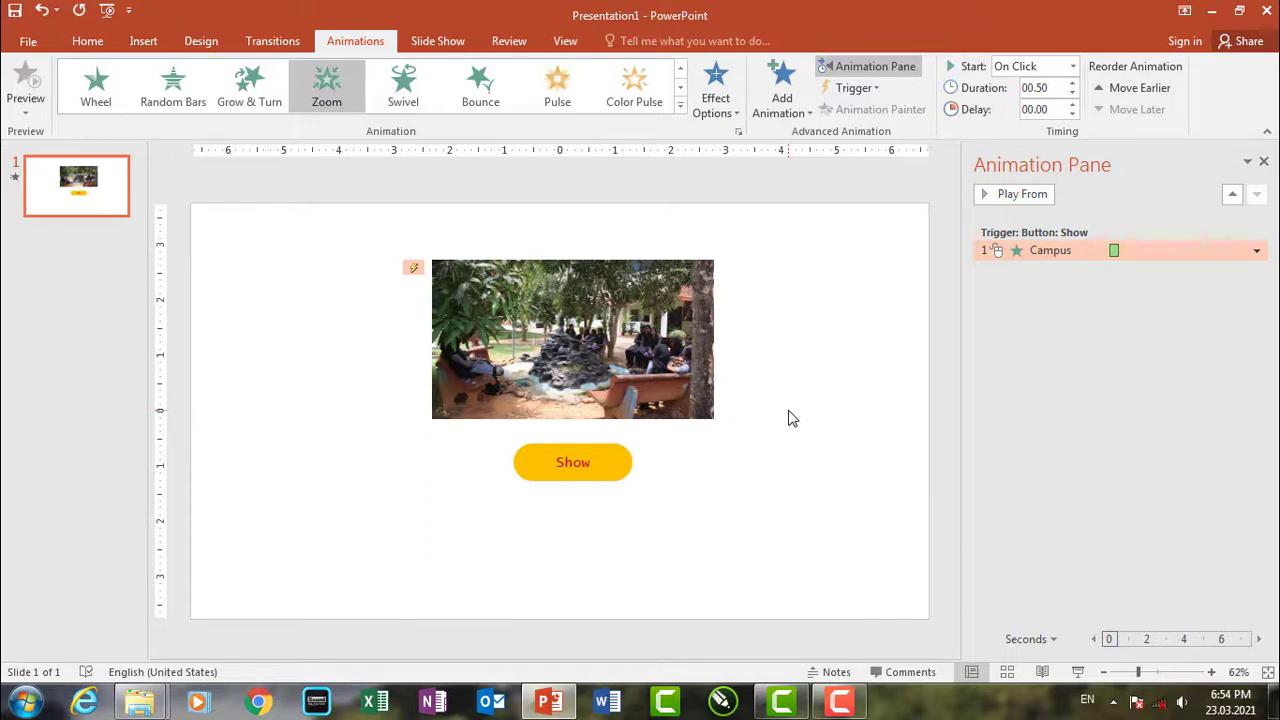
Step: Run the slide show twice, clicking Show to confirm the campus photo appears
key("F5")
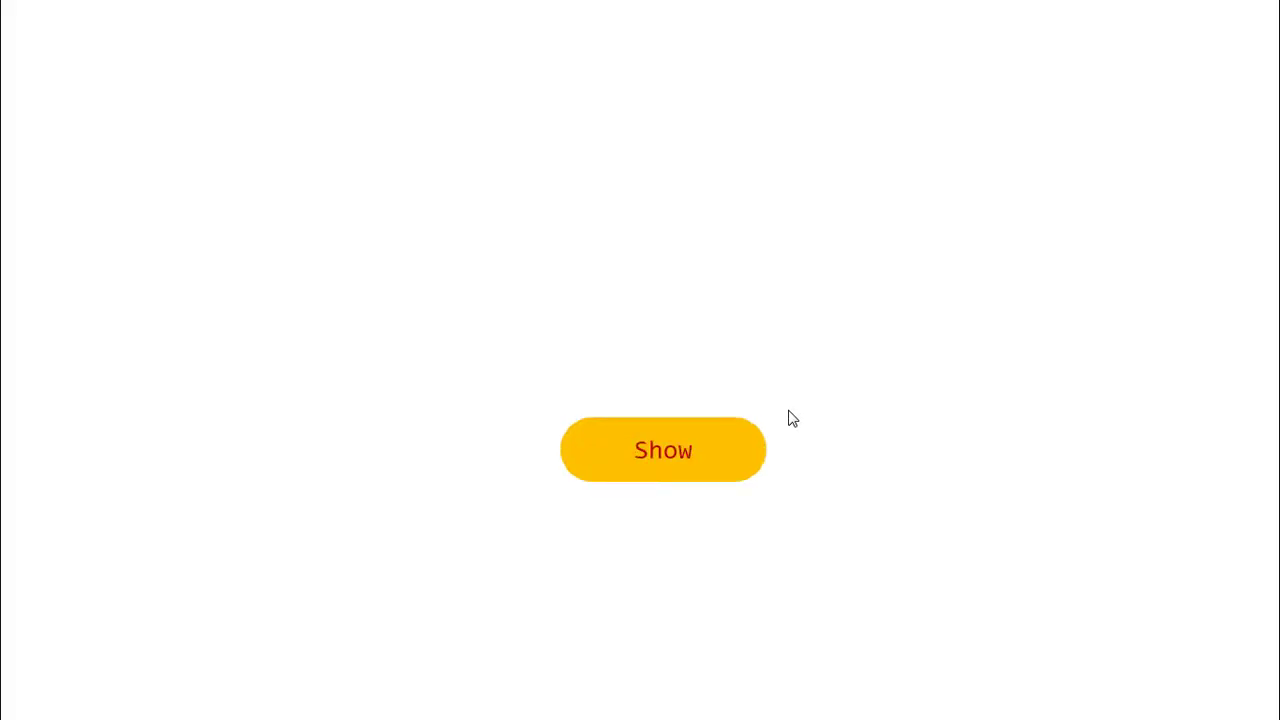
left_click(685, 452)
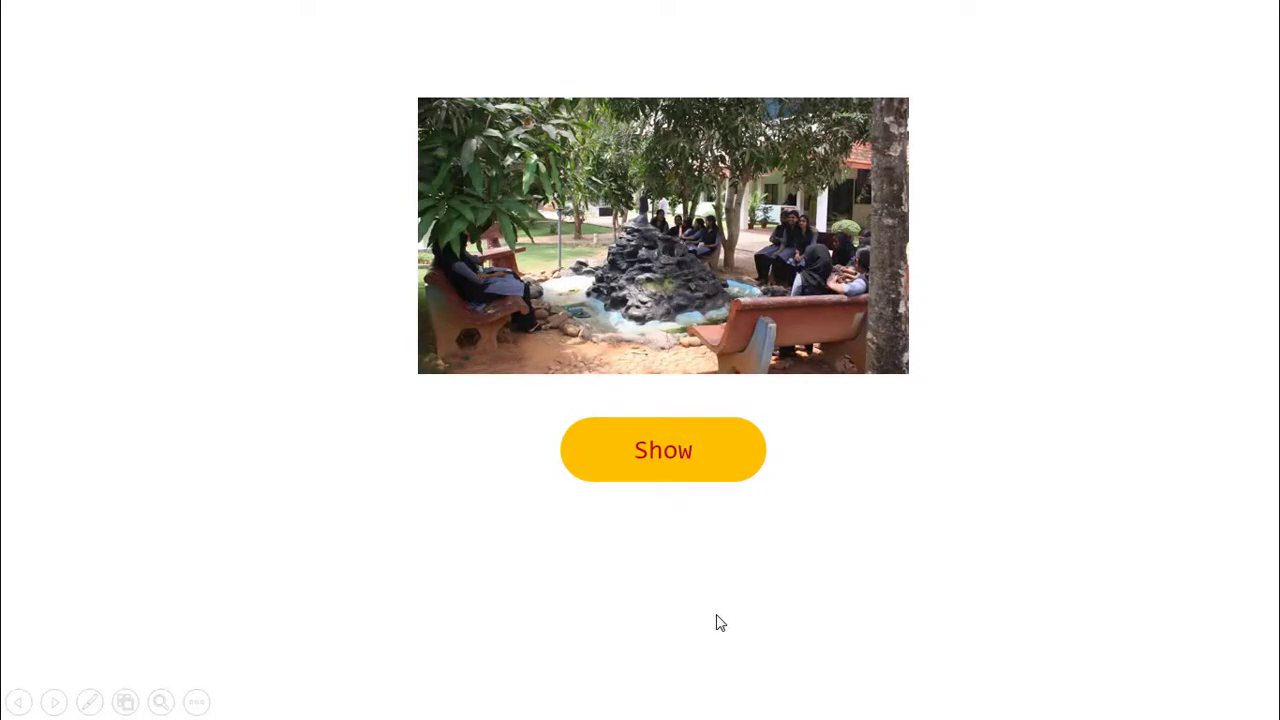
key("Escape")
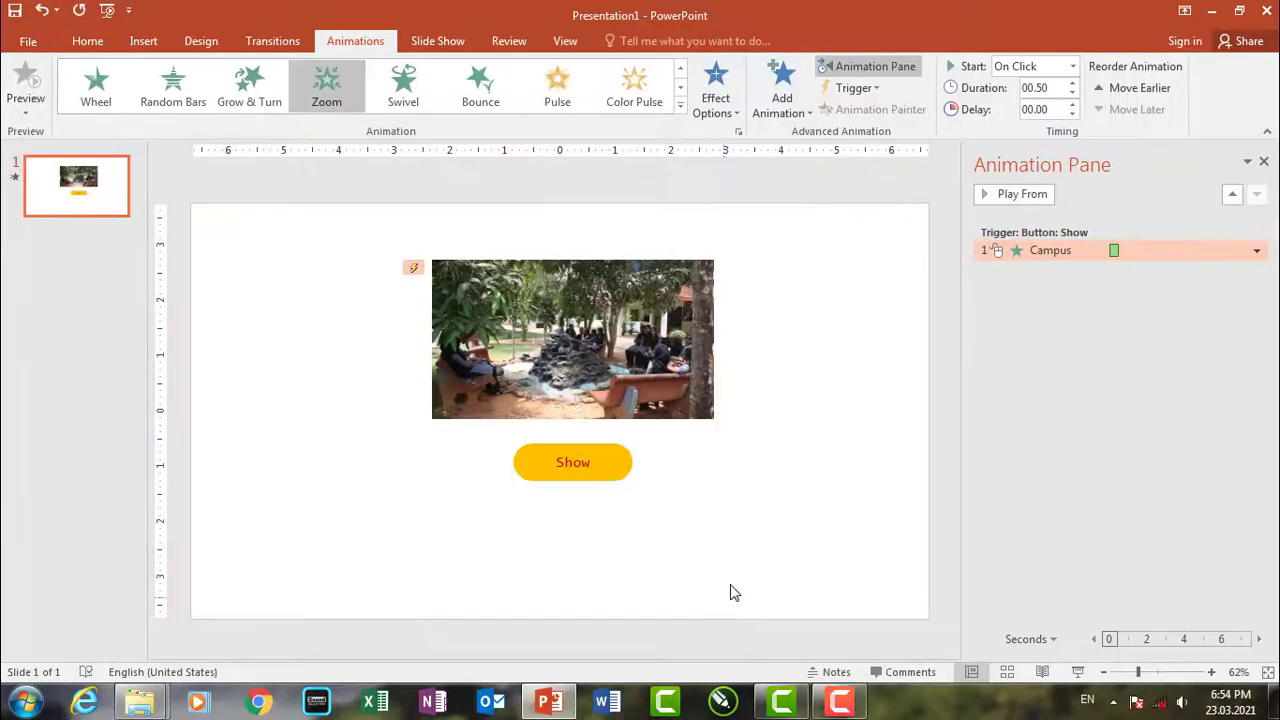
key("F5")
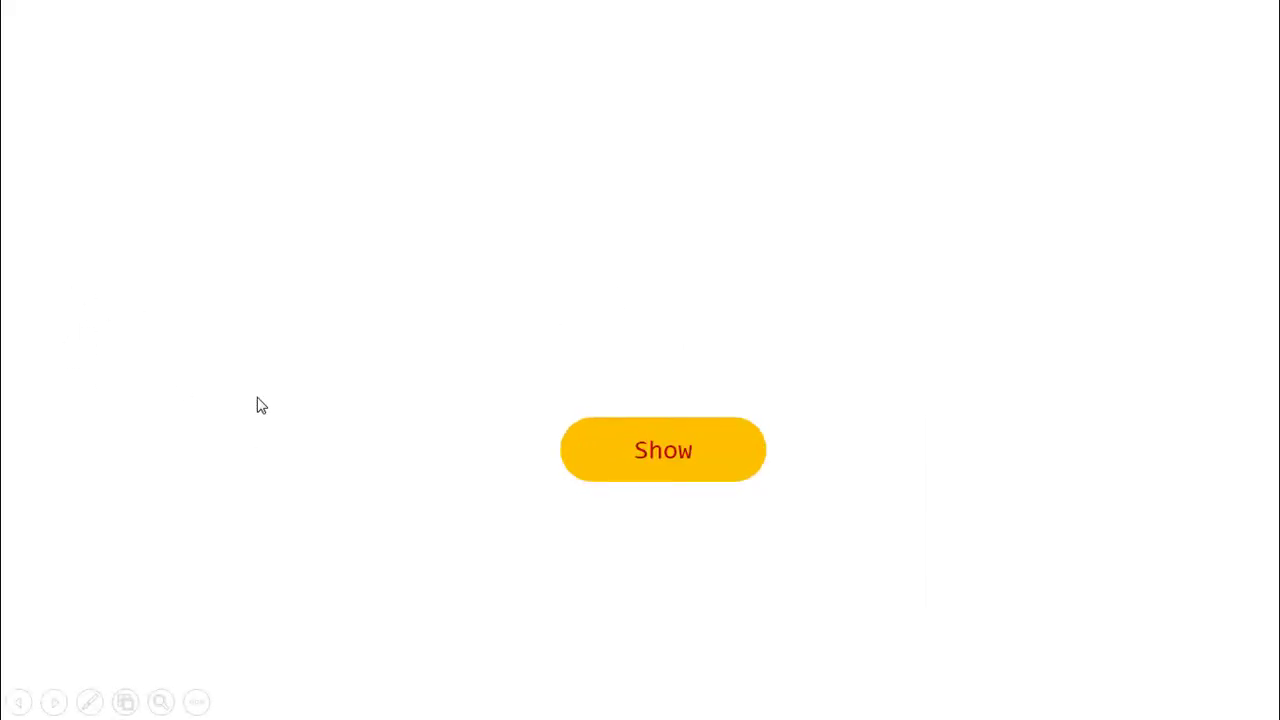
left_click(640, 457)
left_click(170, 438)
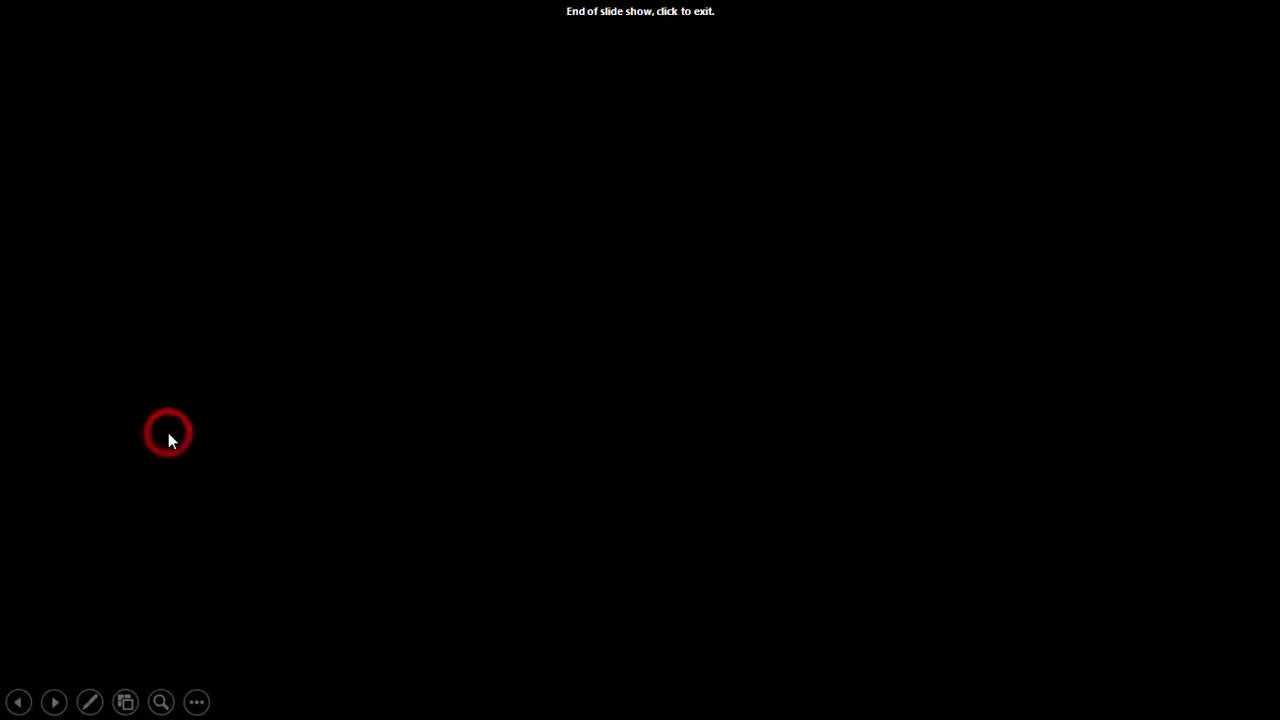
left_click(168, 435)
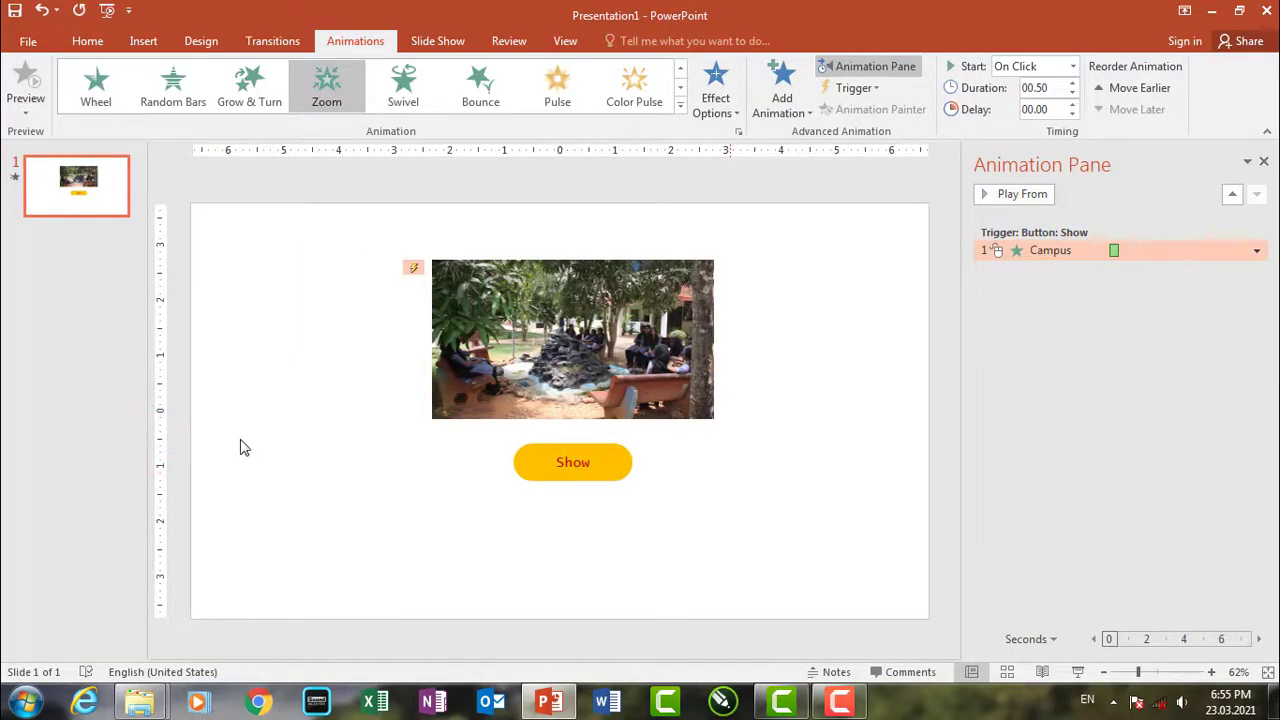
left_click(795, 443)
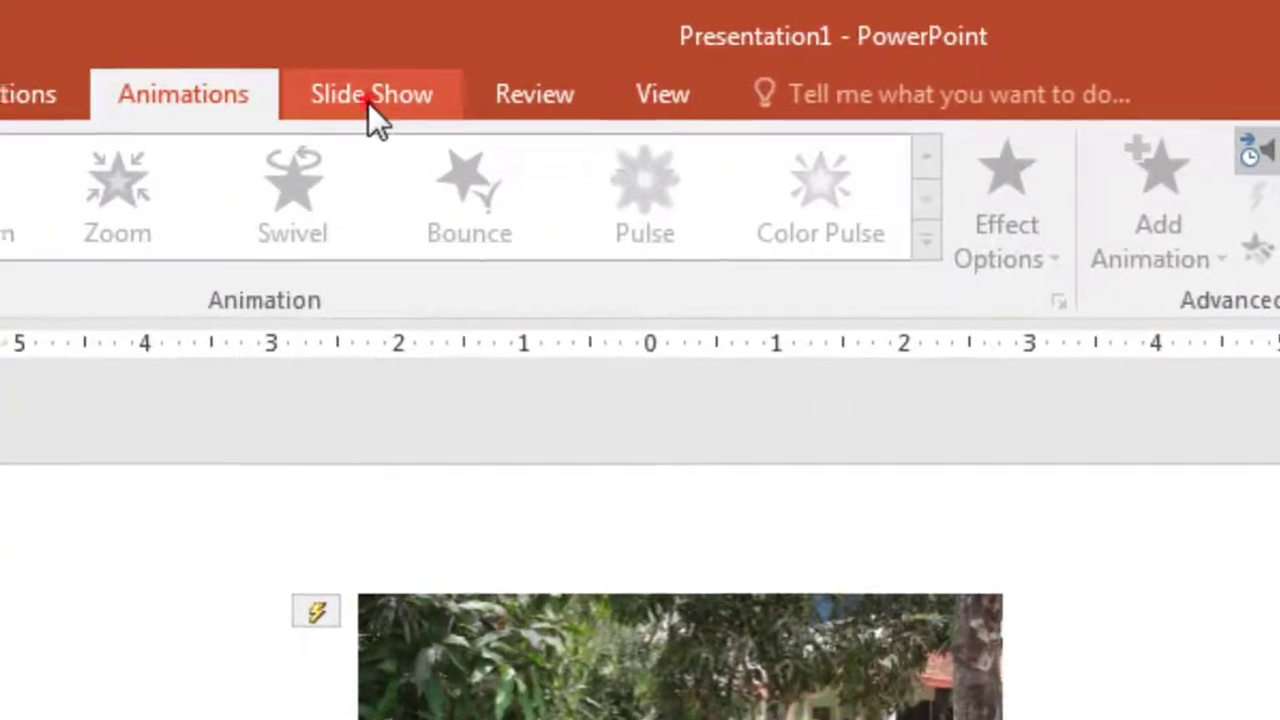
Step: Set the slide show to run as Browsed at a kiosk
left_click(437, 42)
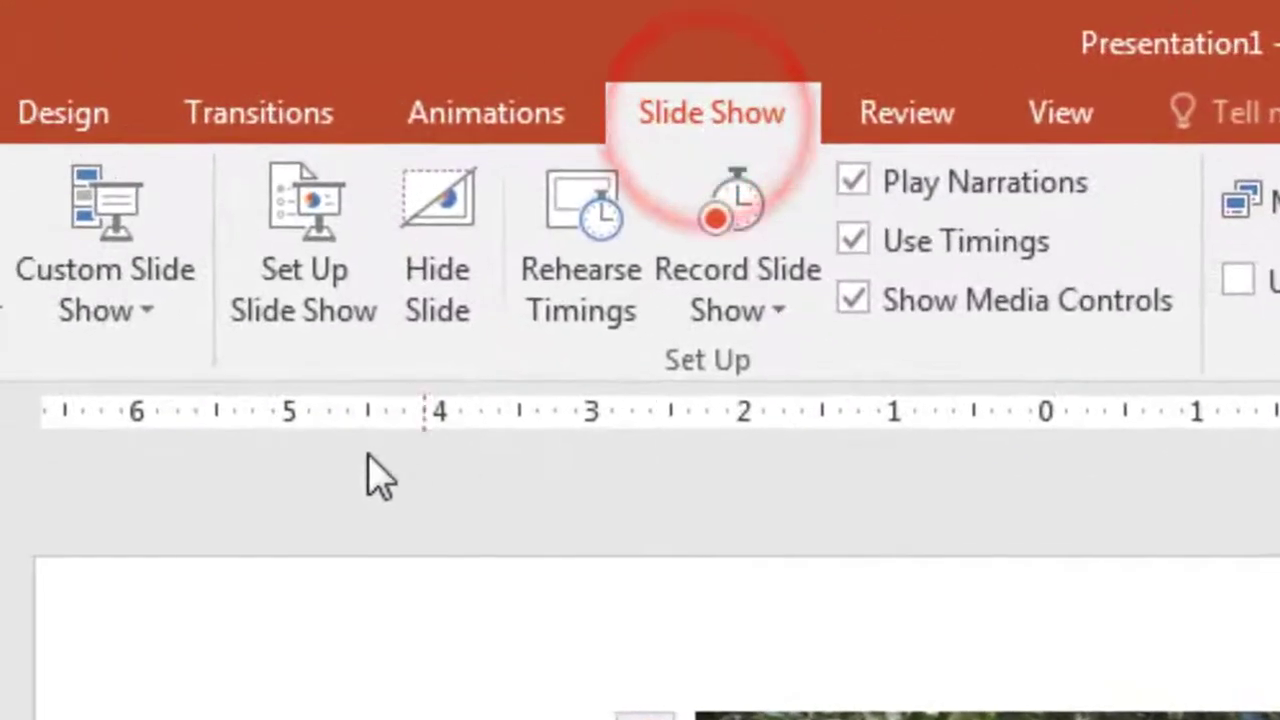
left_click(245, 295)
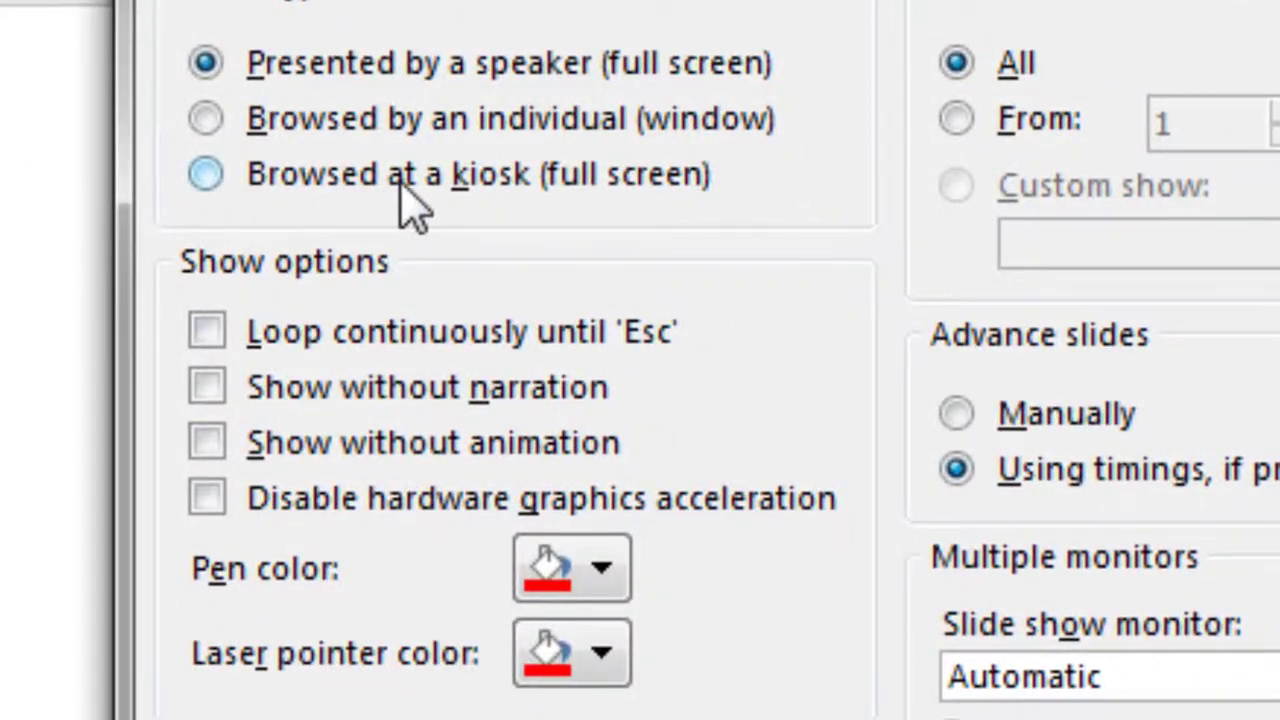
left_click(411, 193)
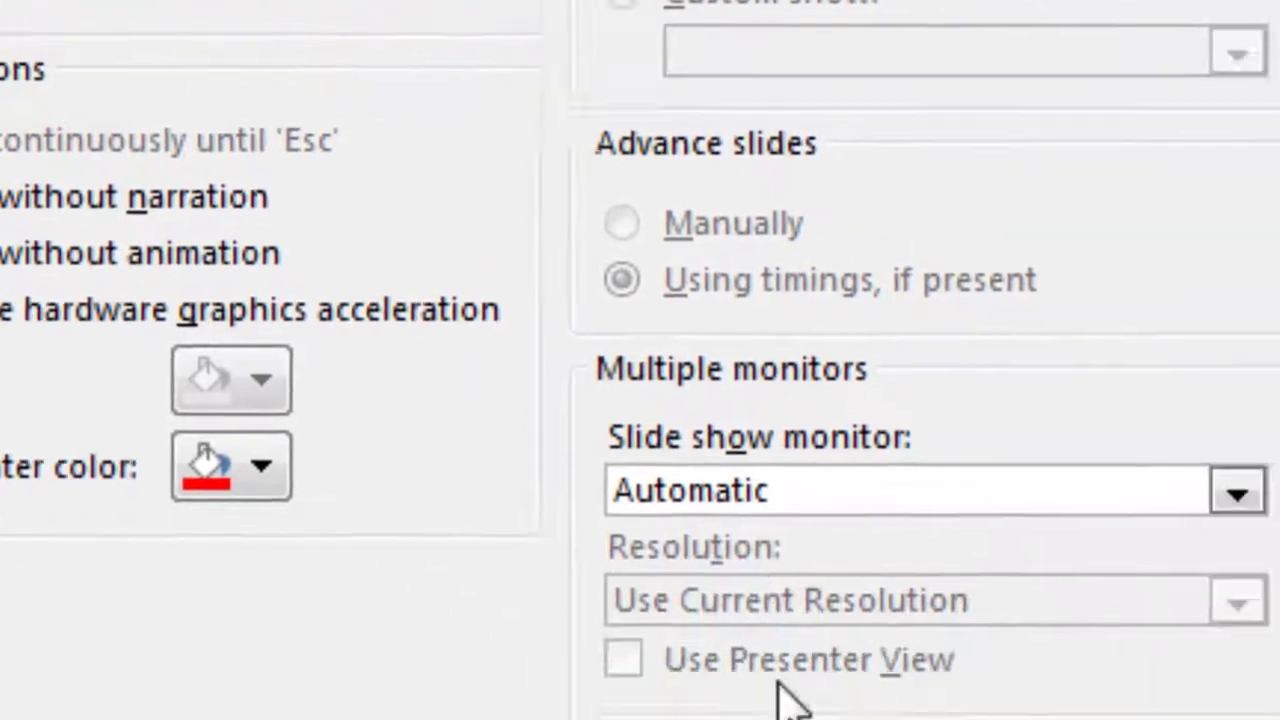
left_click(455, 530)
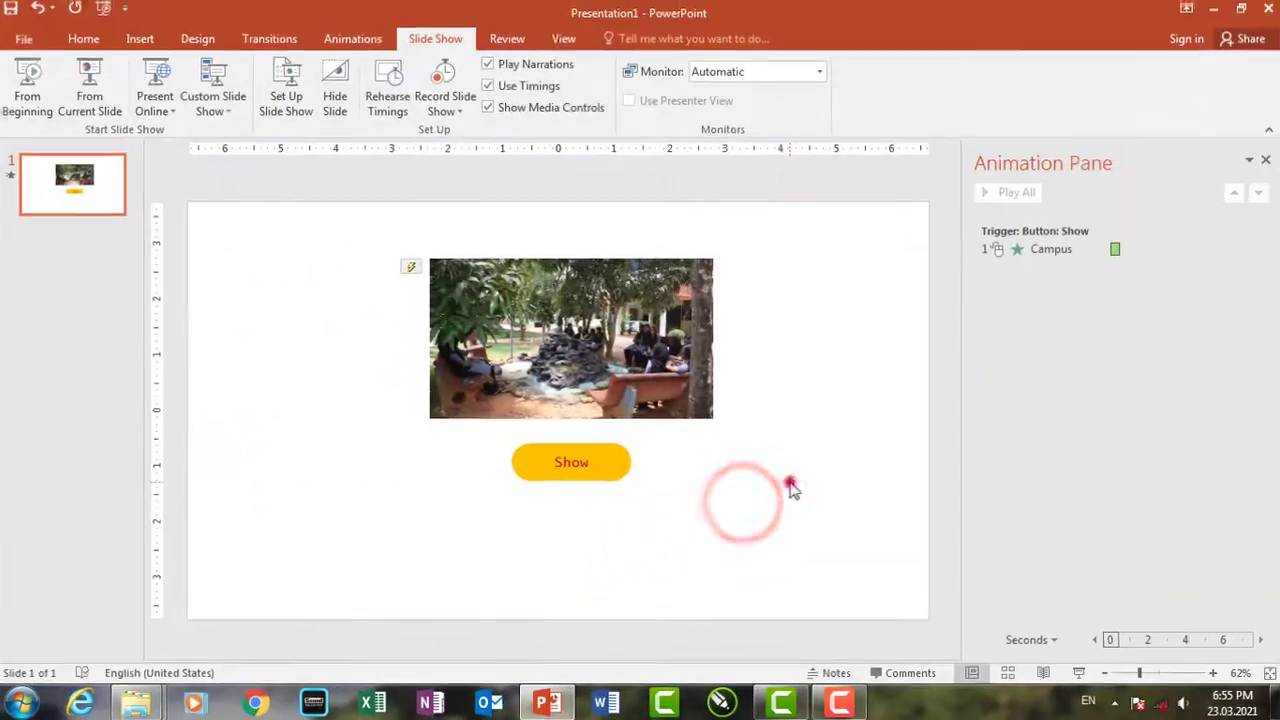
Step: Run the kiosk slide show, click Show to reveal the campus photo, and exit with Esc
left_click(676, 480)
key("shift+F5")
left_click(173, 341)
left_click(308, 160)
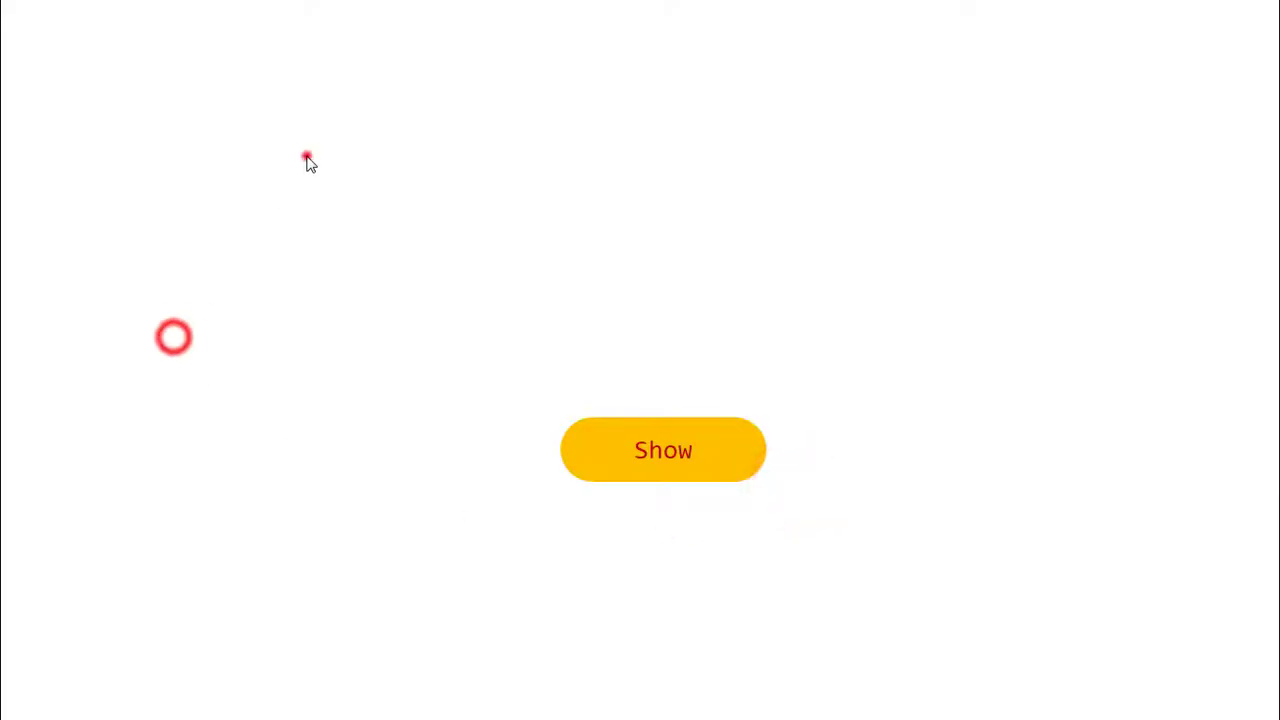
left_click(703, 139)
left_click(994, 140)
left_click(1063, 365)
left_click(1050, 495)
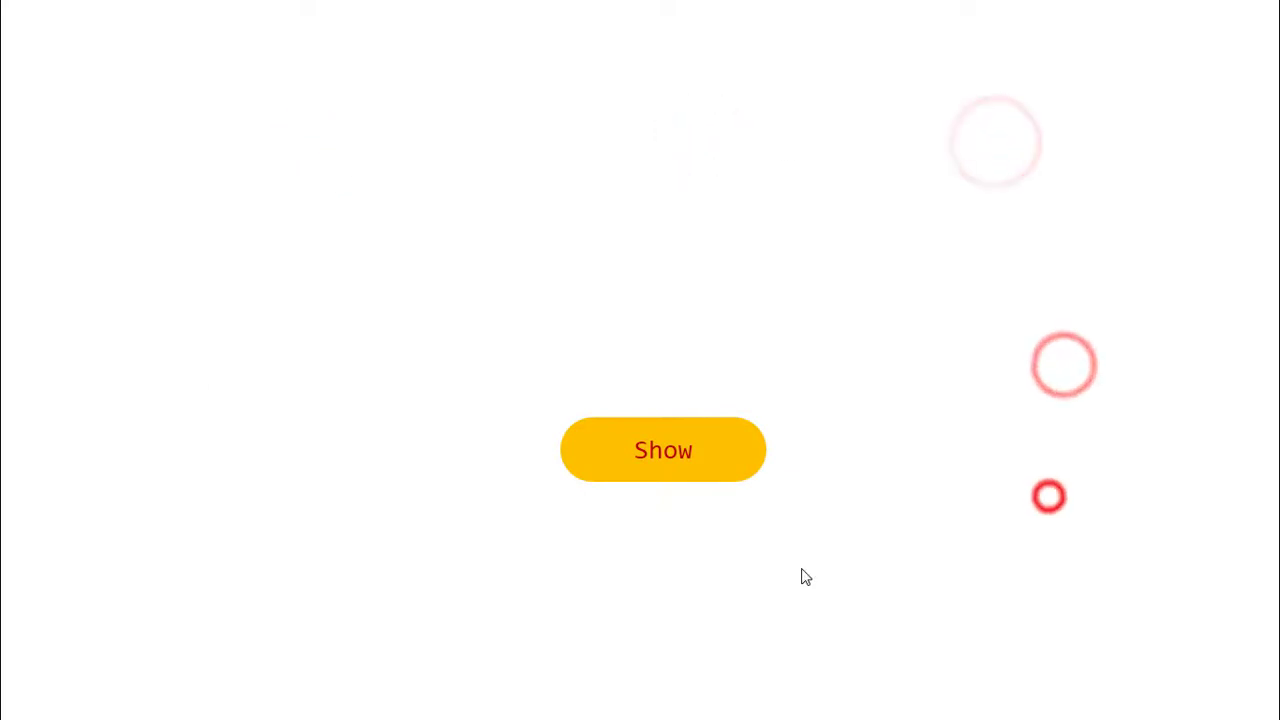
left_click(801, 567)
left_click(413, 557)
left_click(285, 369)
left_click(209, 225)
left_click(131, 168)
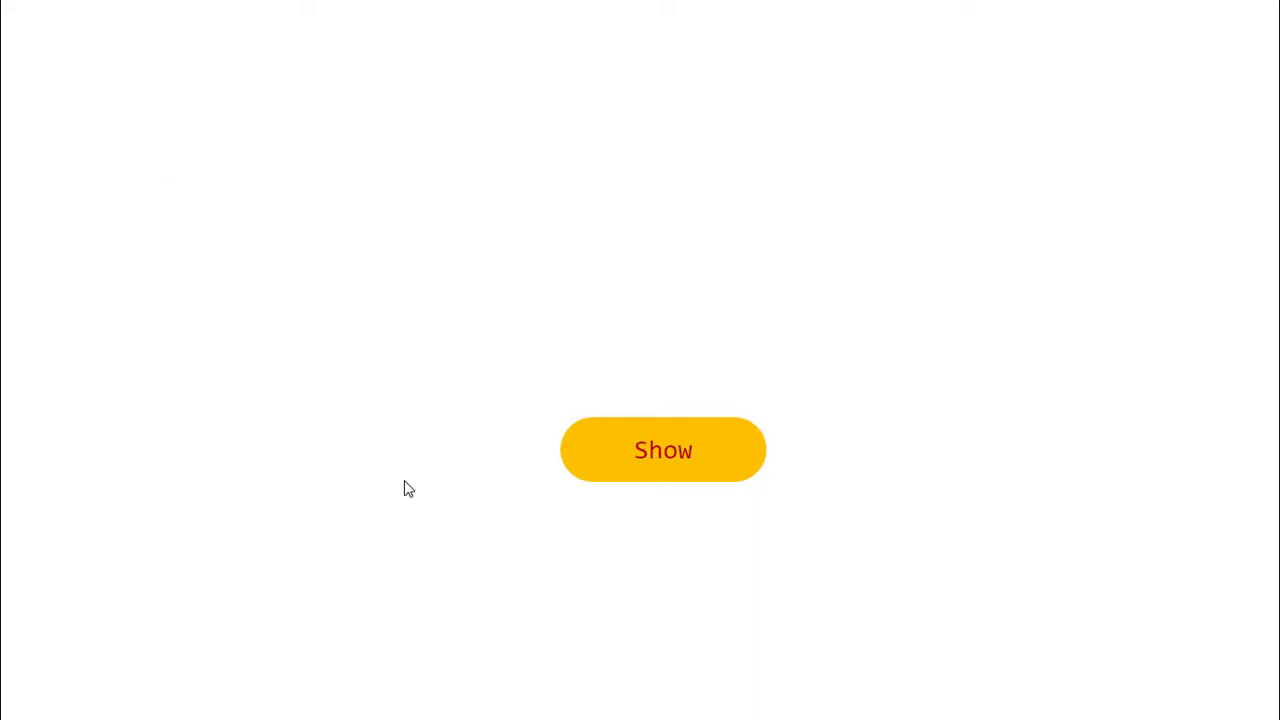
left_click(669, 453)
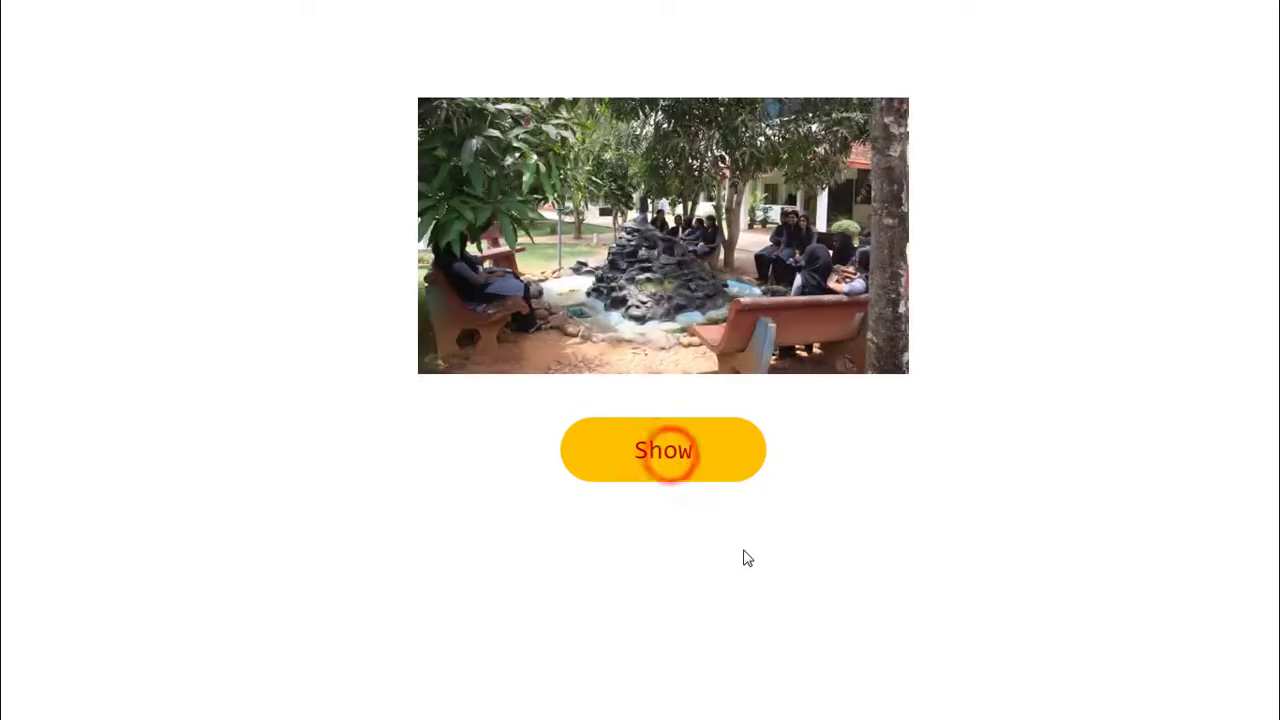
key("Escape")
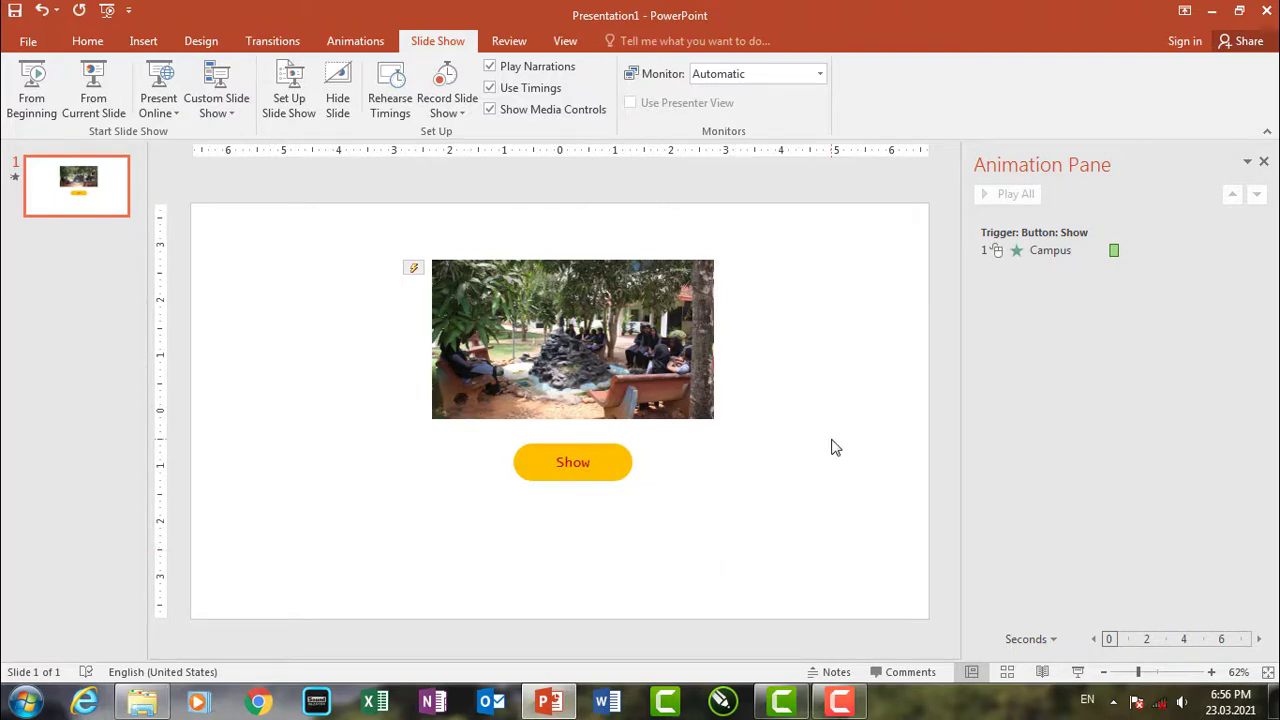
Step: Select the Show button shape, then deselect it
left_click(587, 446)
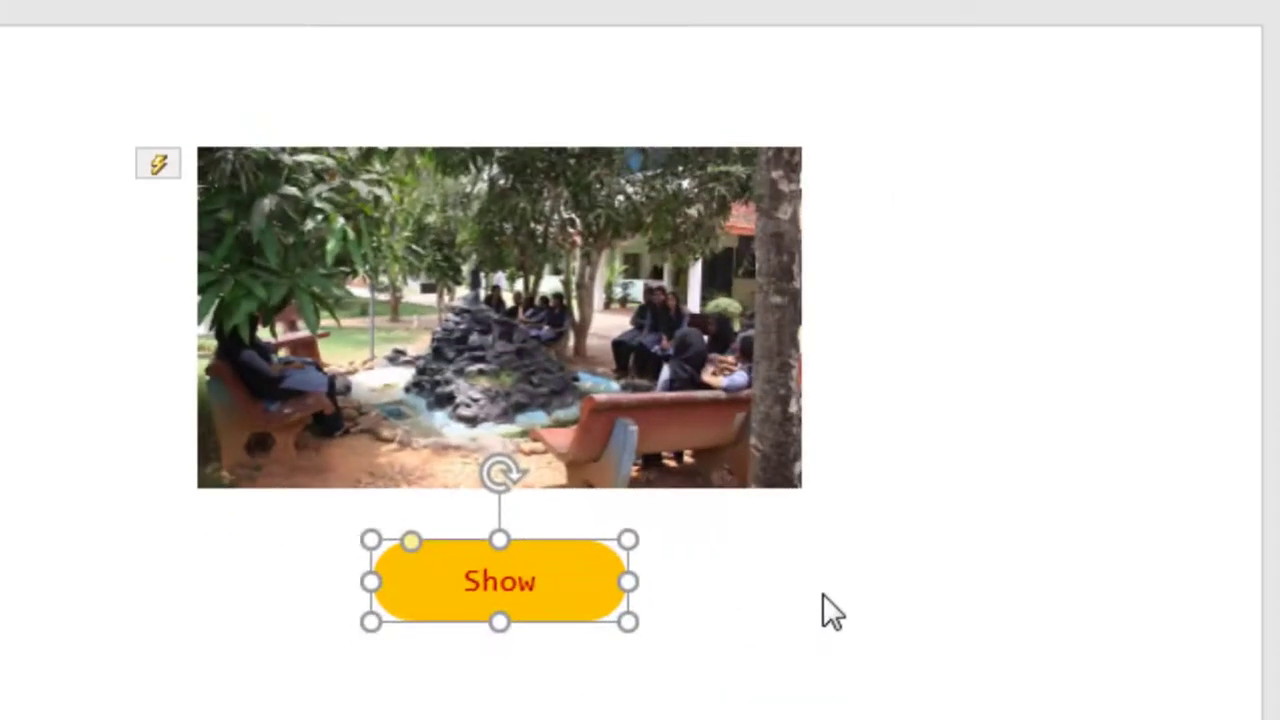
left_click(823, 594)
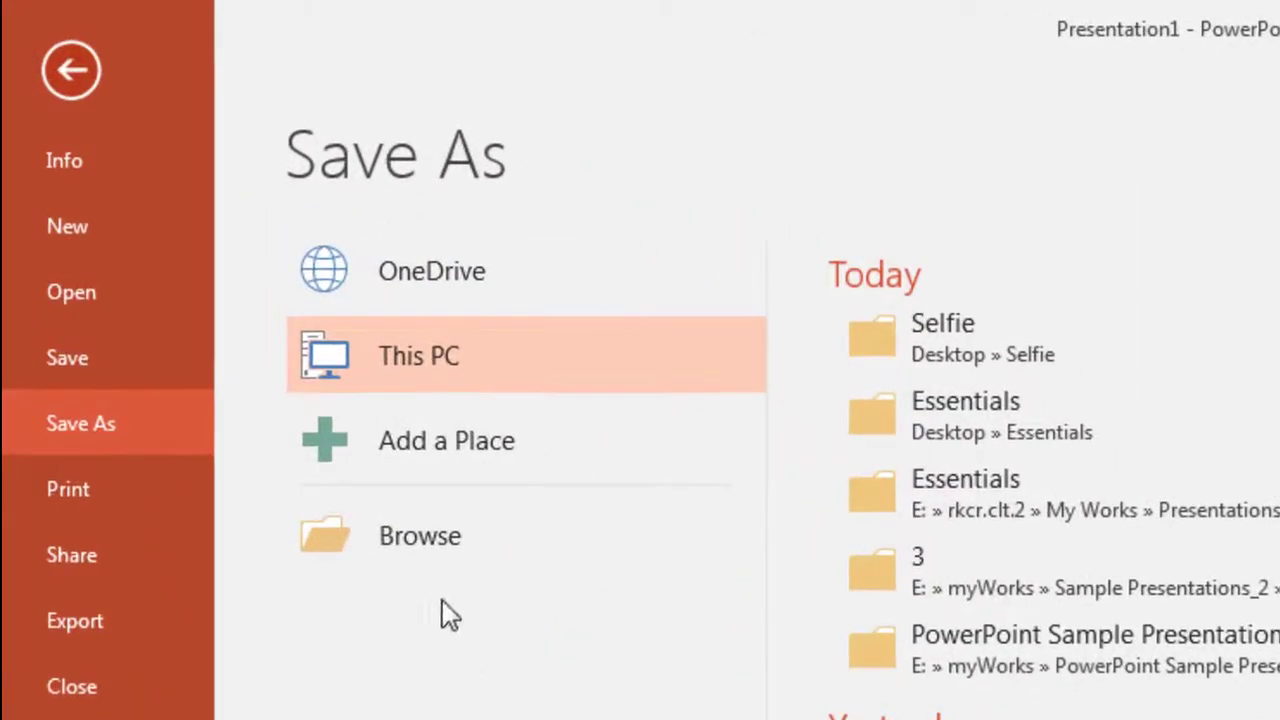
Step: Create a new folder named Abcd on the localDisc_1 (D:) drive
left_click(283, 352)
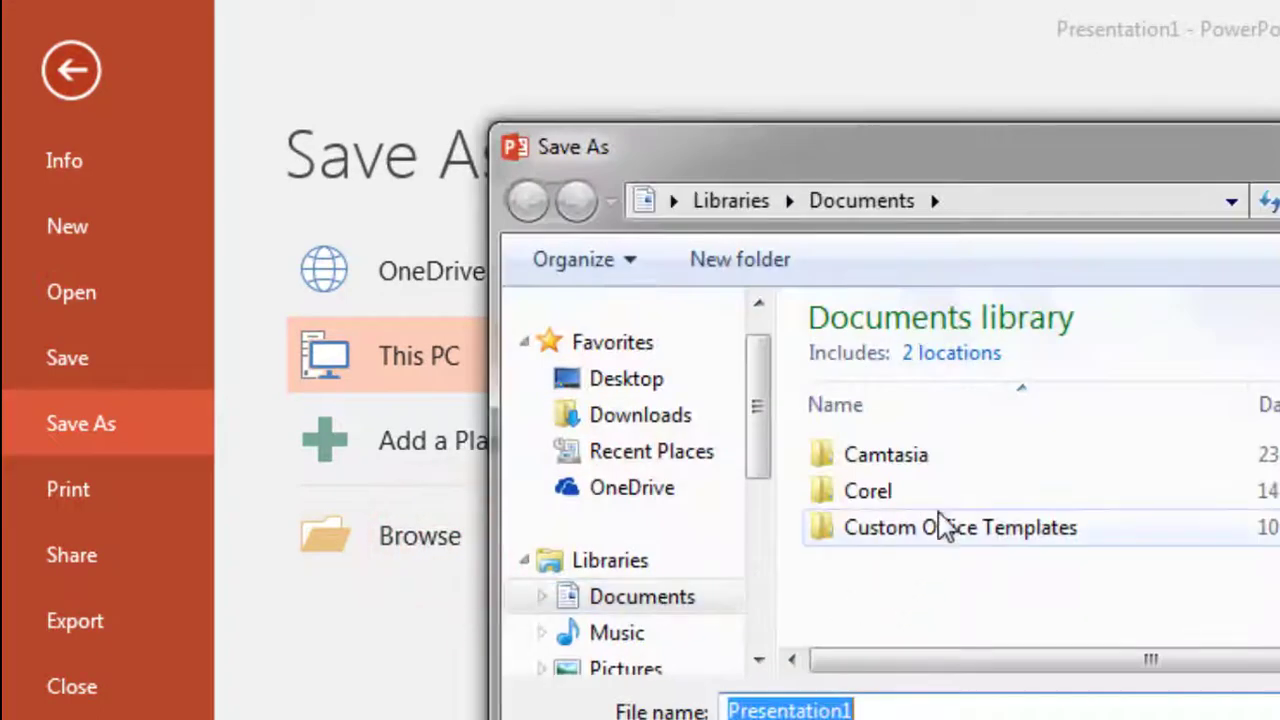
left_click_drag(760, 451, 771, 609)
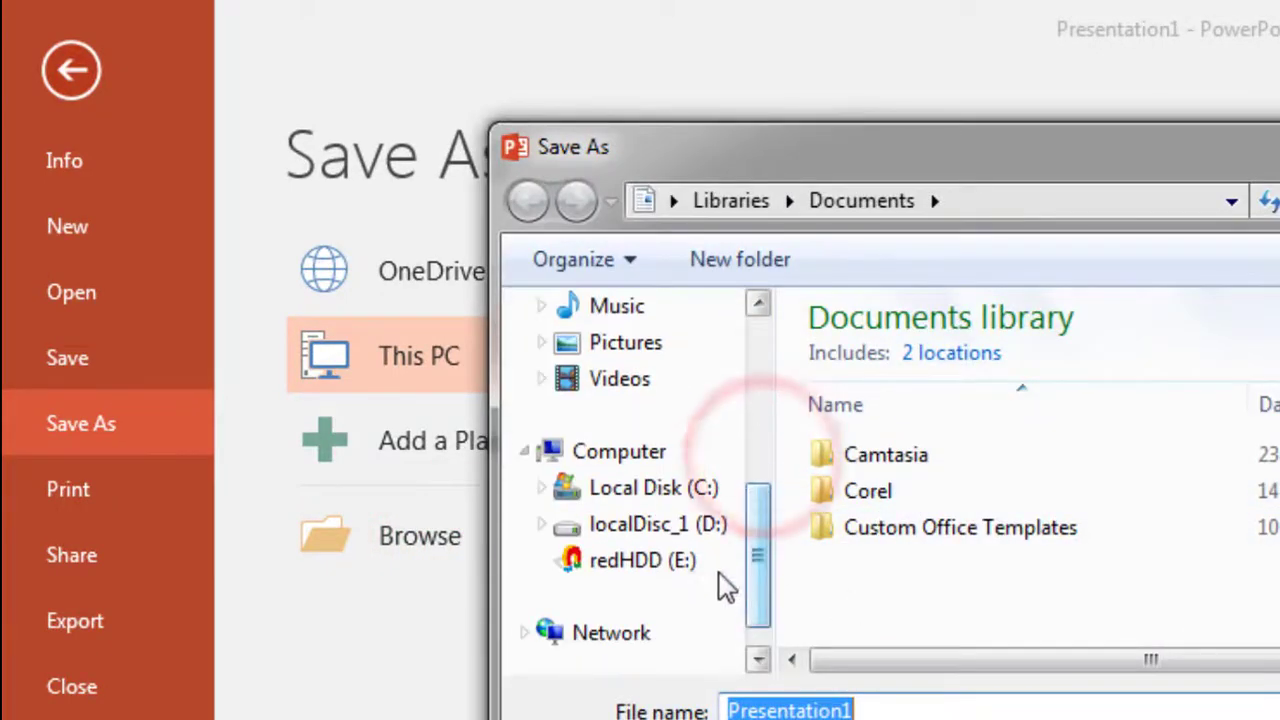
left_click(714, 538)
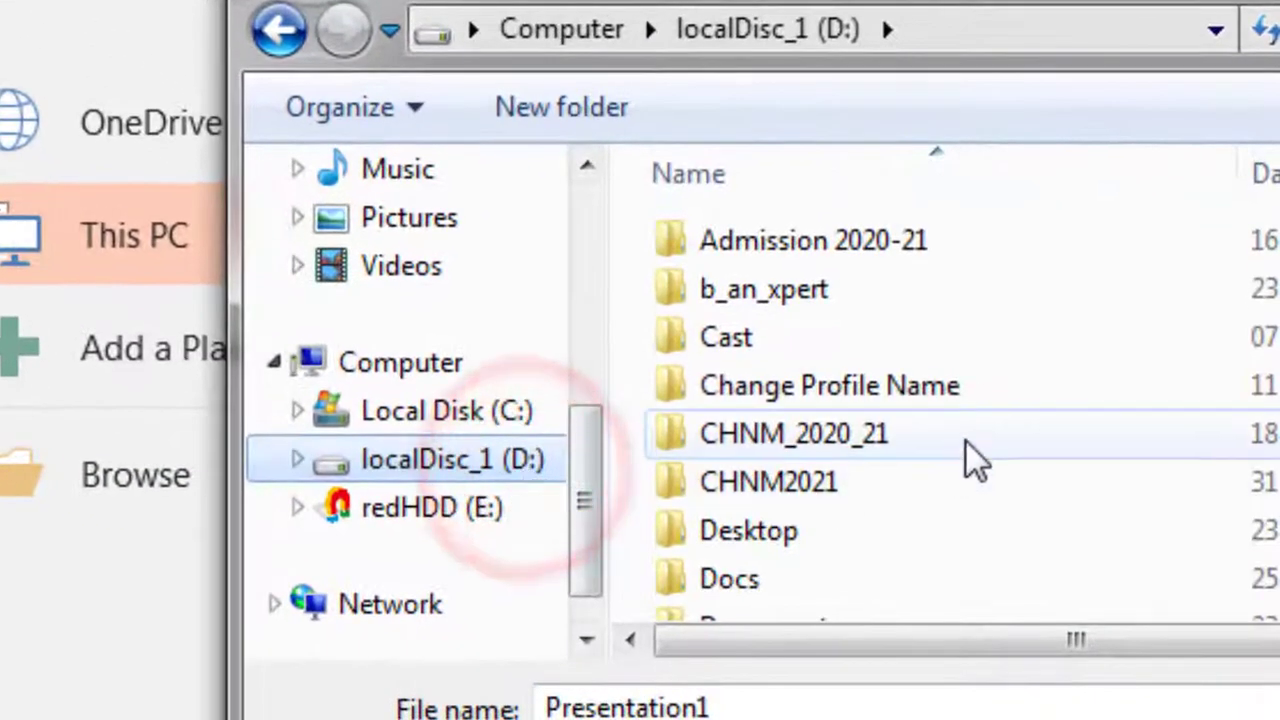
left_click(592, 108)
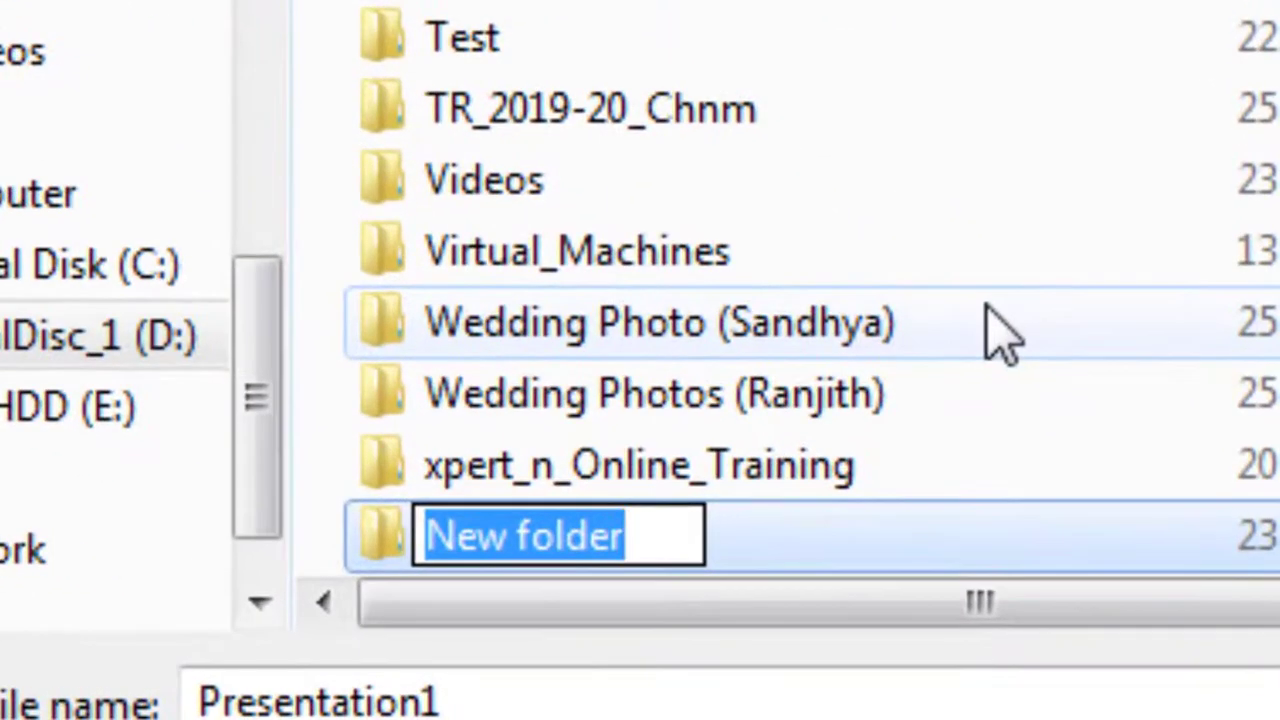
type("Abcd")
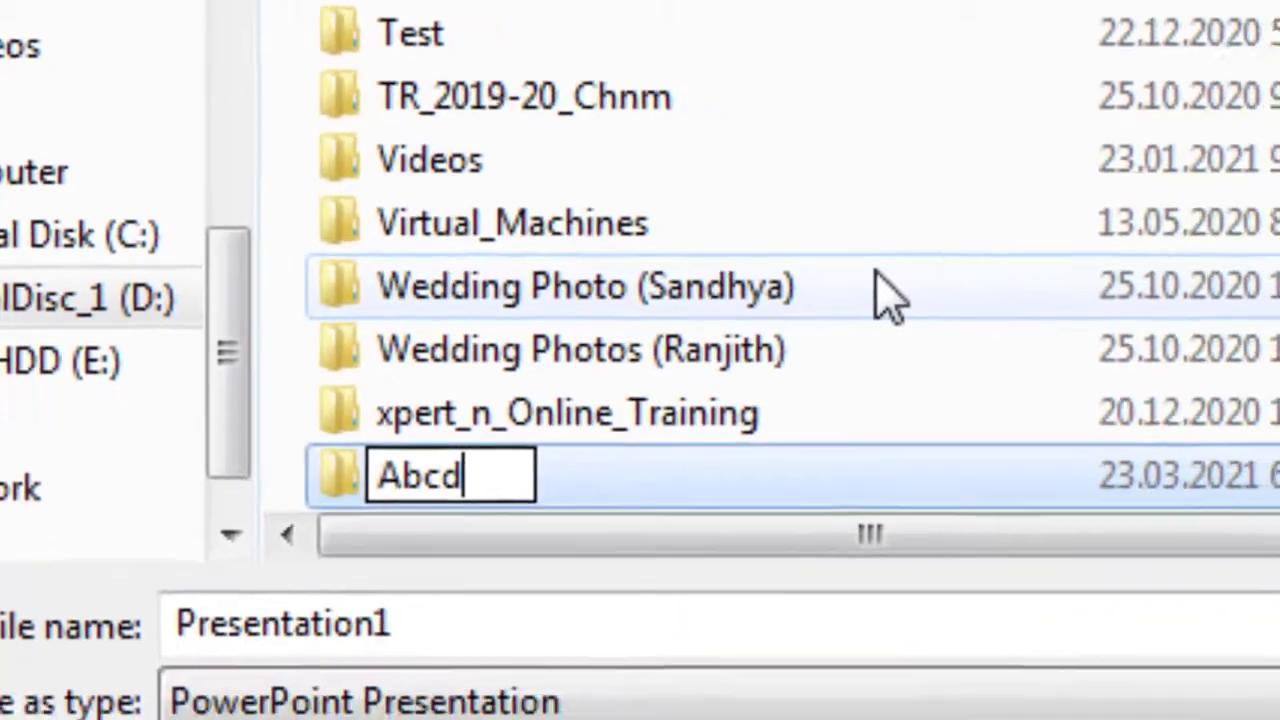
key("Return")
key("Return")
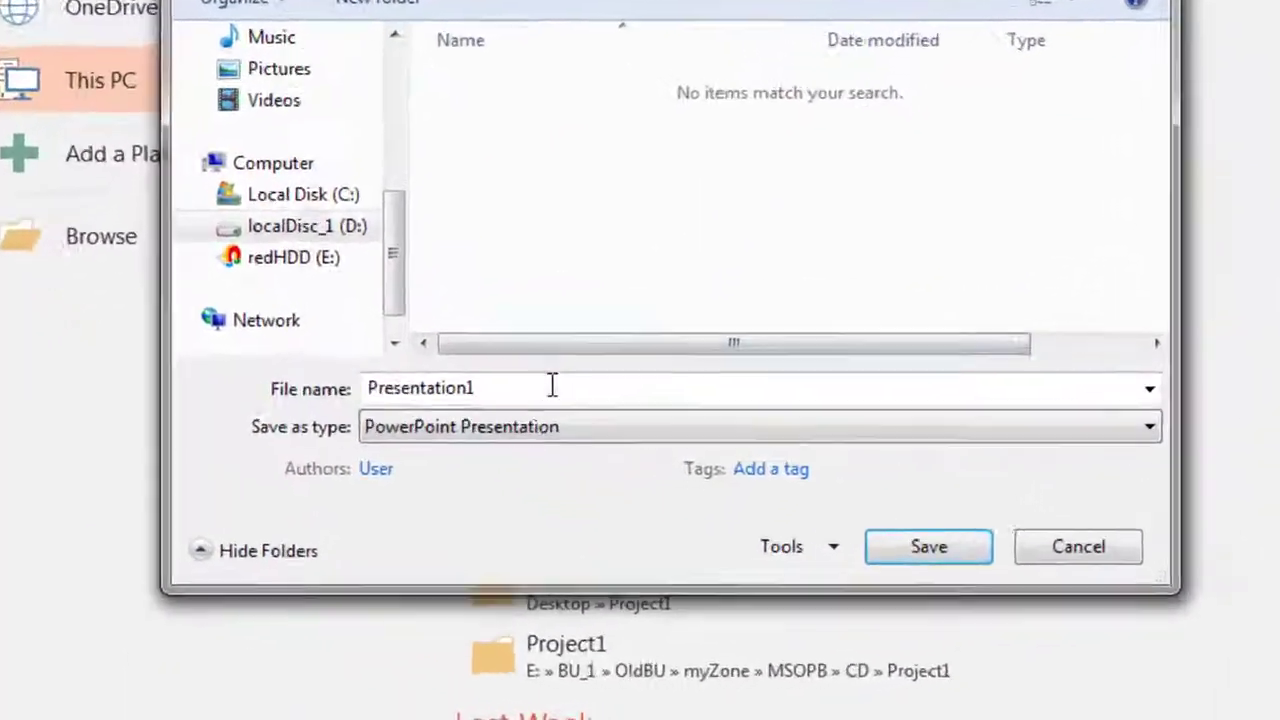
Step: Save the presentation as myPresentation inside Abcd, then minimize PowerPoint
double_click(338, 374)
key("BackSpace")
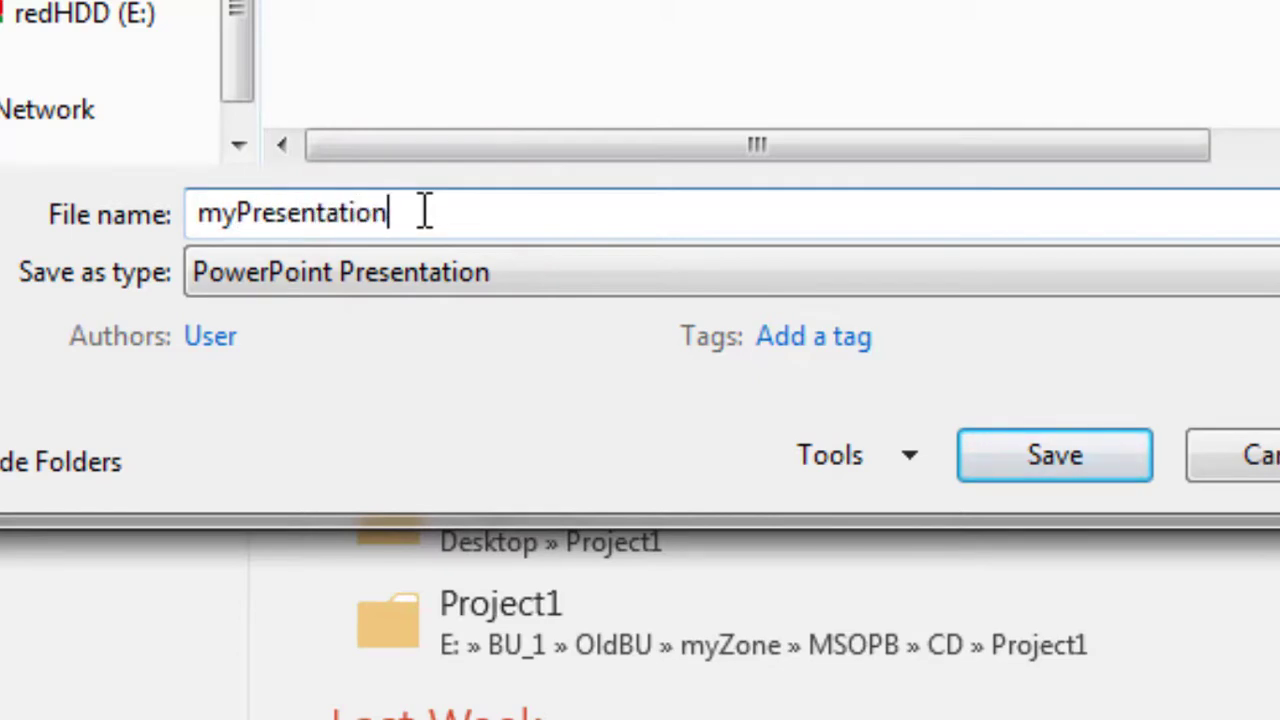
left_click(1090, 455)
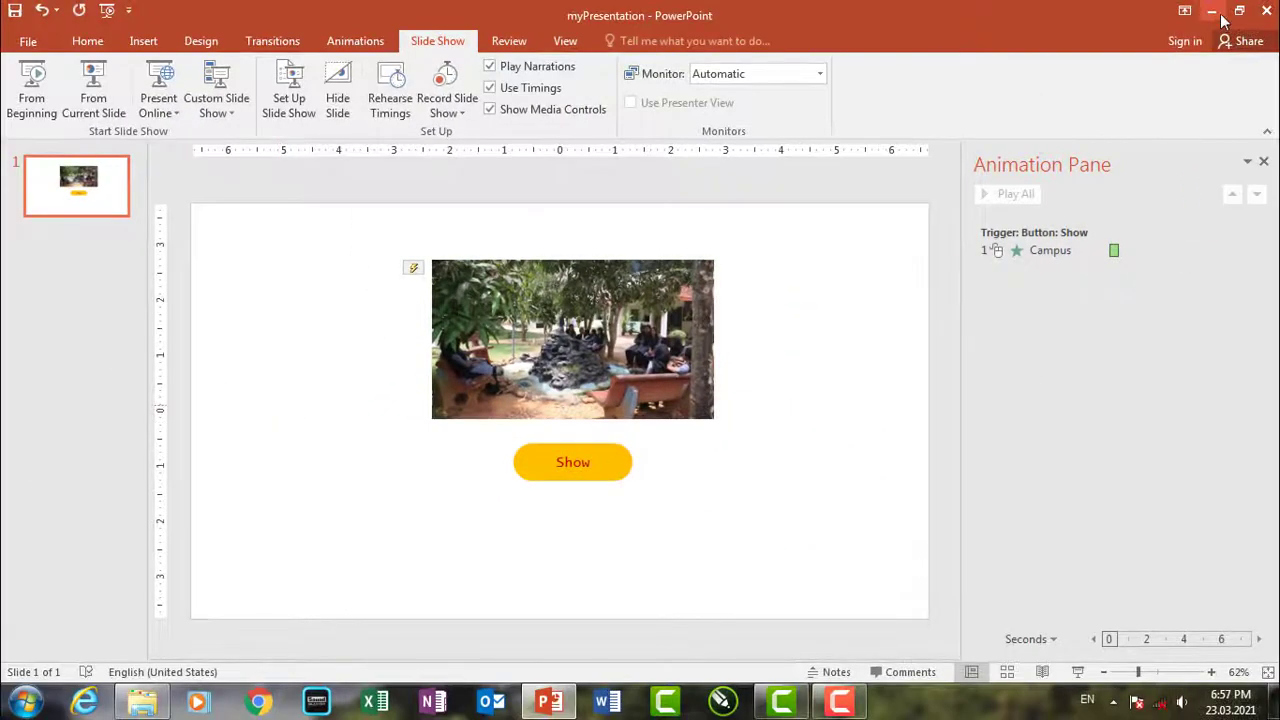
left_click(1213, 11)
Step: Open the Music library from Computer and preview the ARROW sound in VLC
left_click(655, 297)
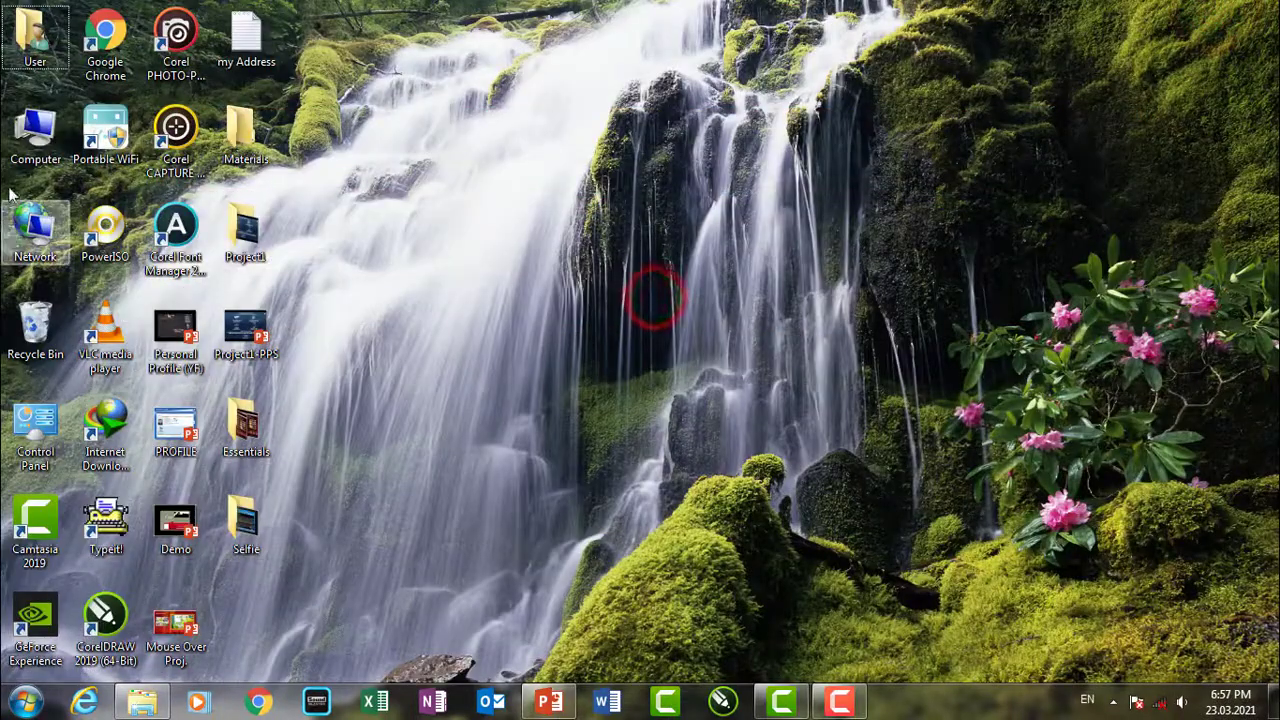
double_click(35, 132)
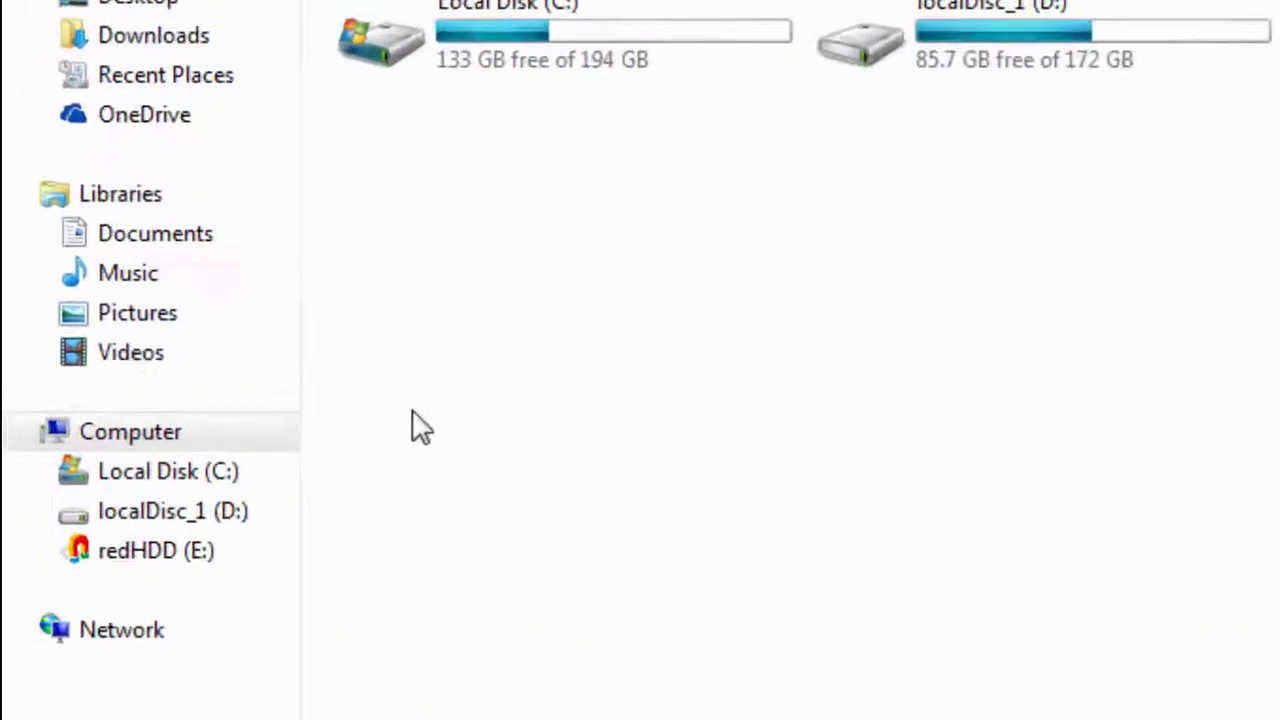
left_click(186, 282)
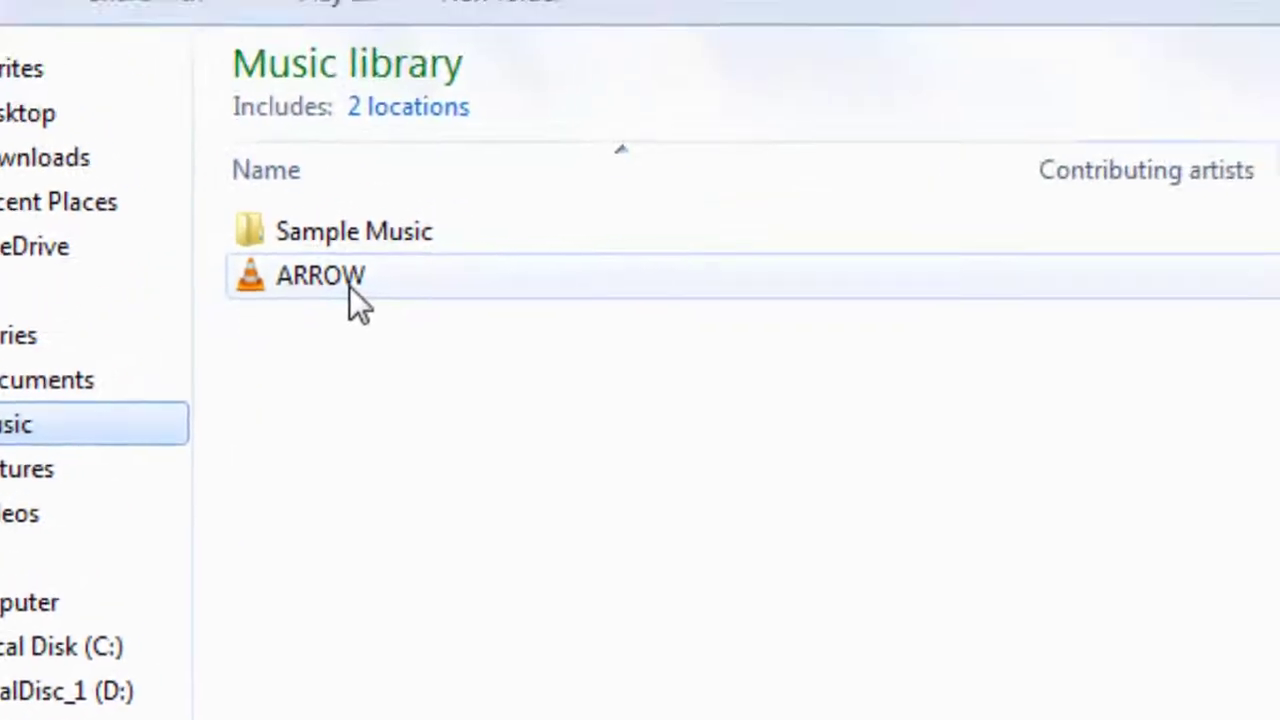
left_click(300, 320)
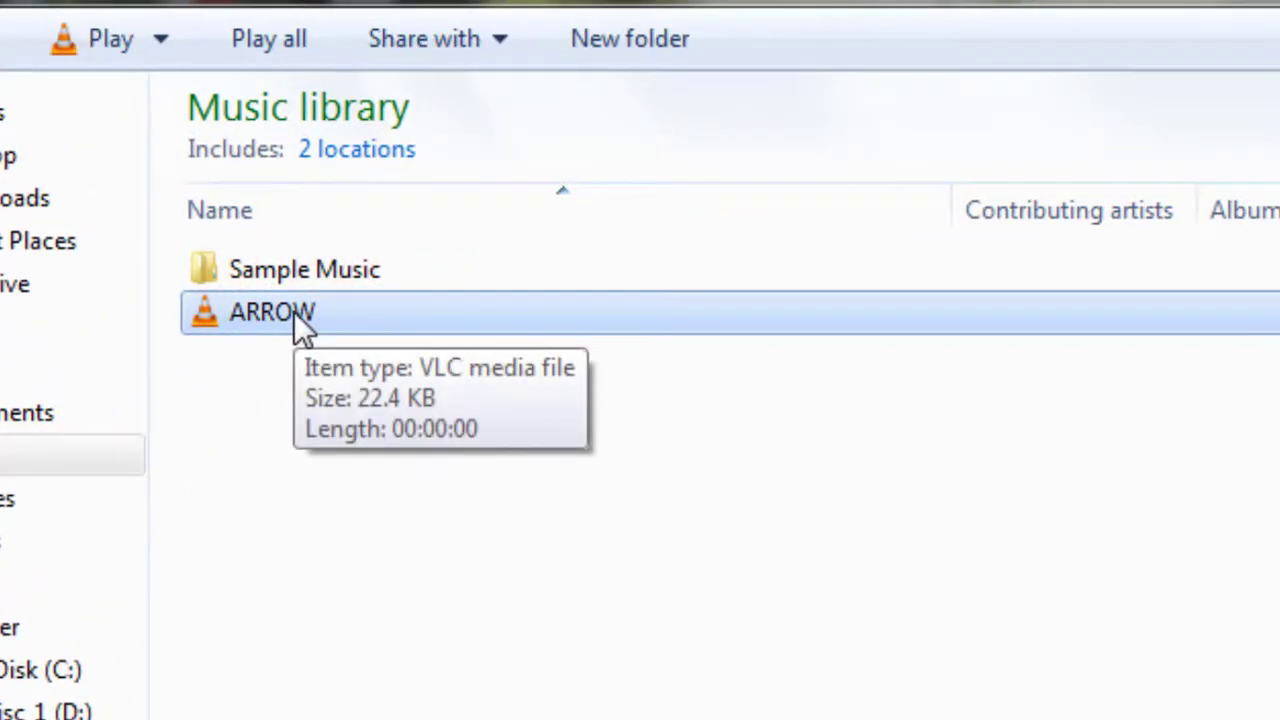
double_click(300, 325)
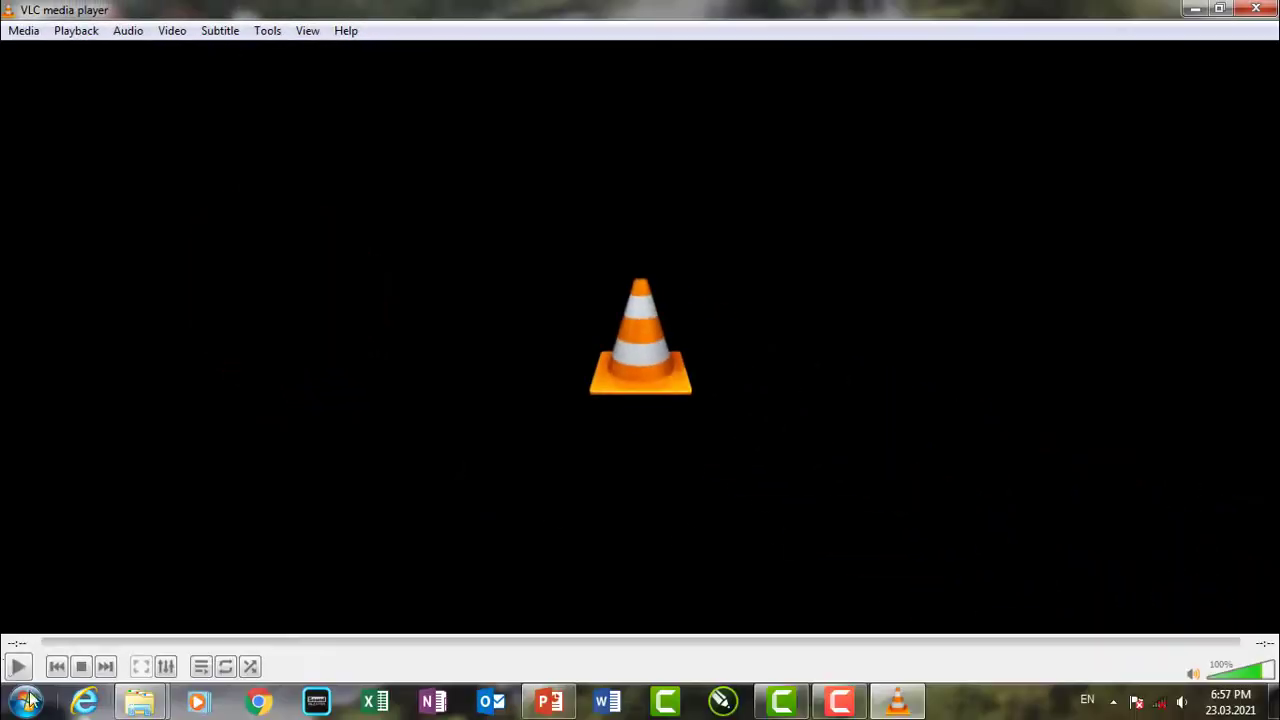
left_click(15, 667)
left_click(15, 668)
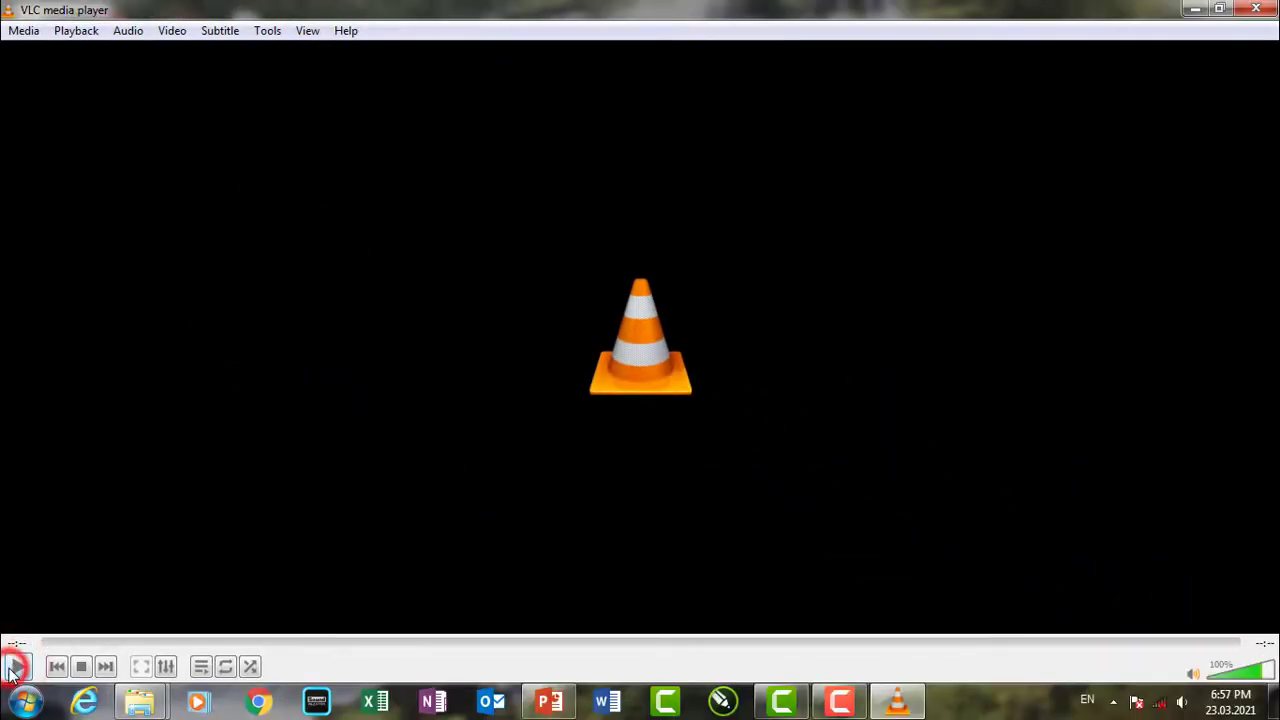
left_click(15, 668)
left_click(1256, 12)
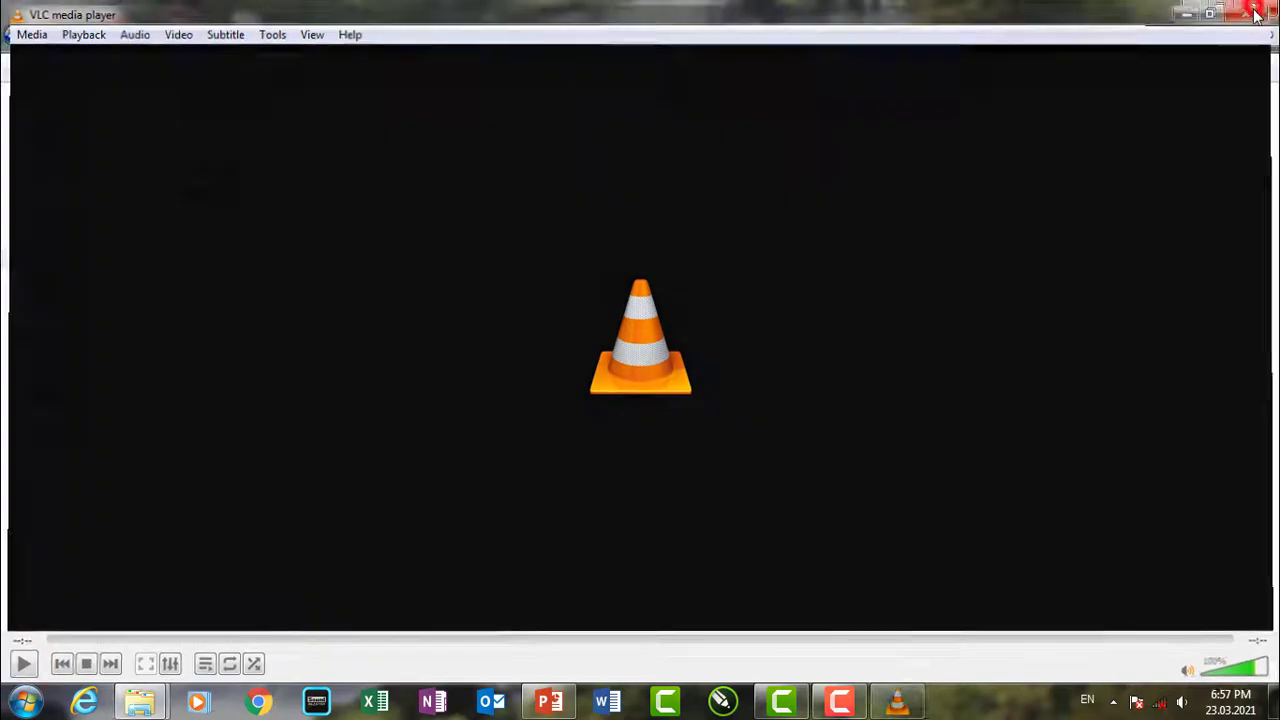
Step: Copy the ARROW file and open the localDisc_1 (D:) drive
right_click(224, 198)
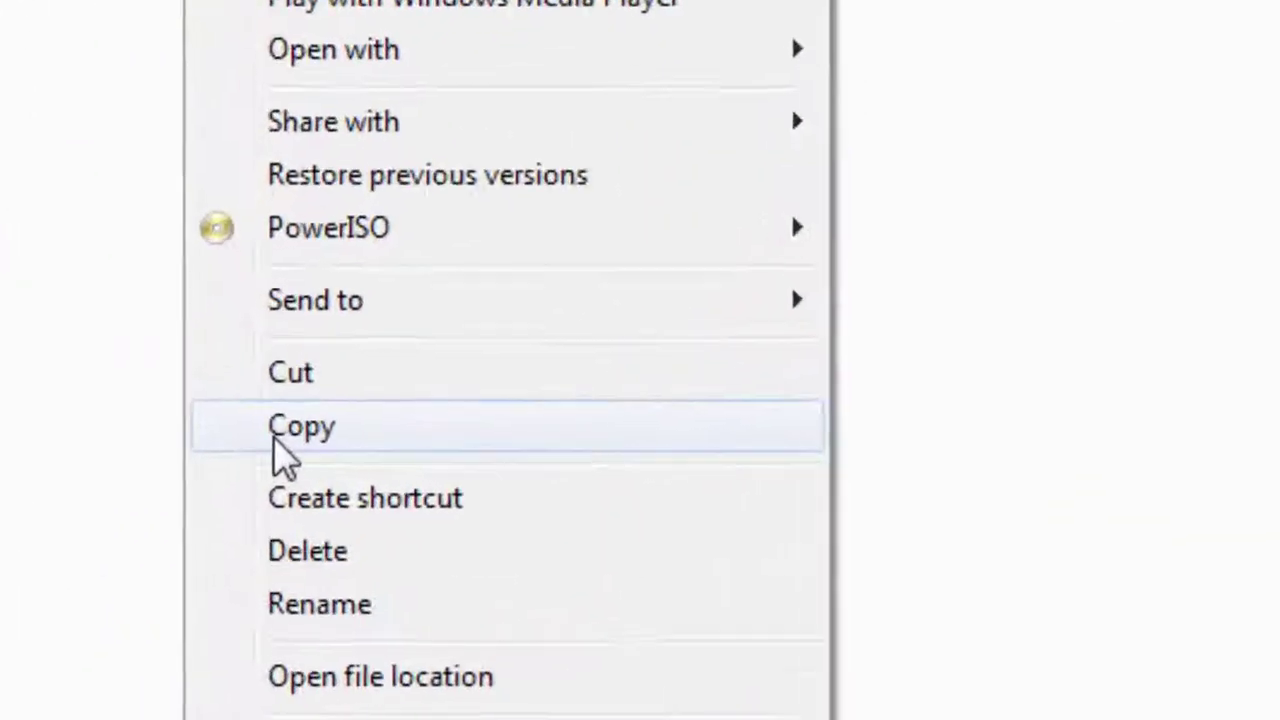
left_click(277, 440)
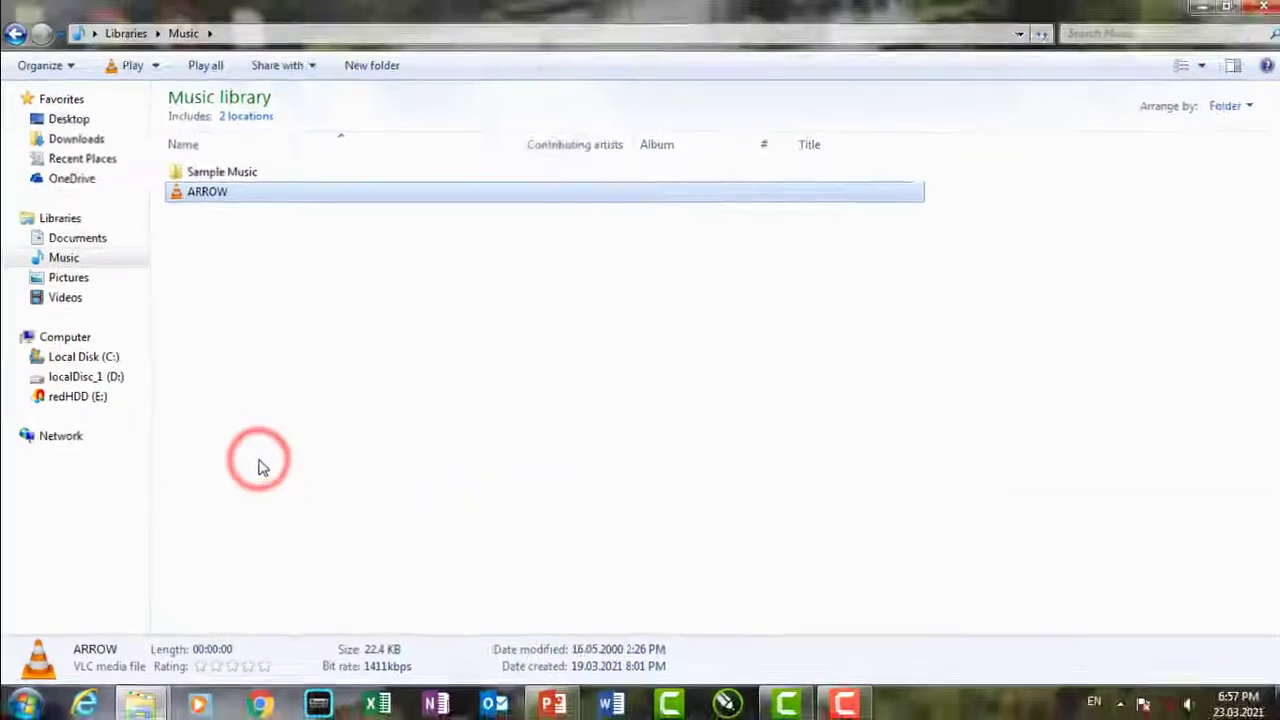
left_click(318, 372)
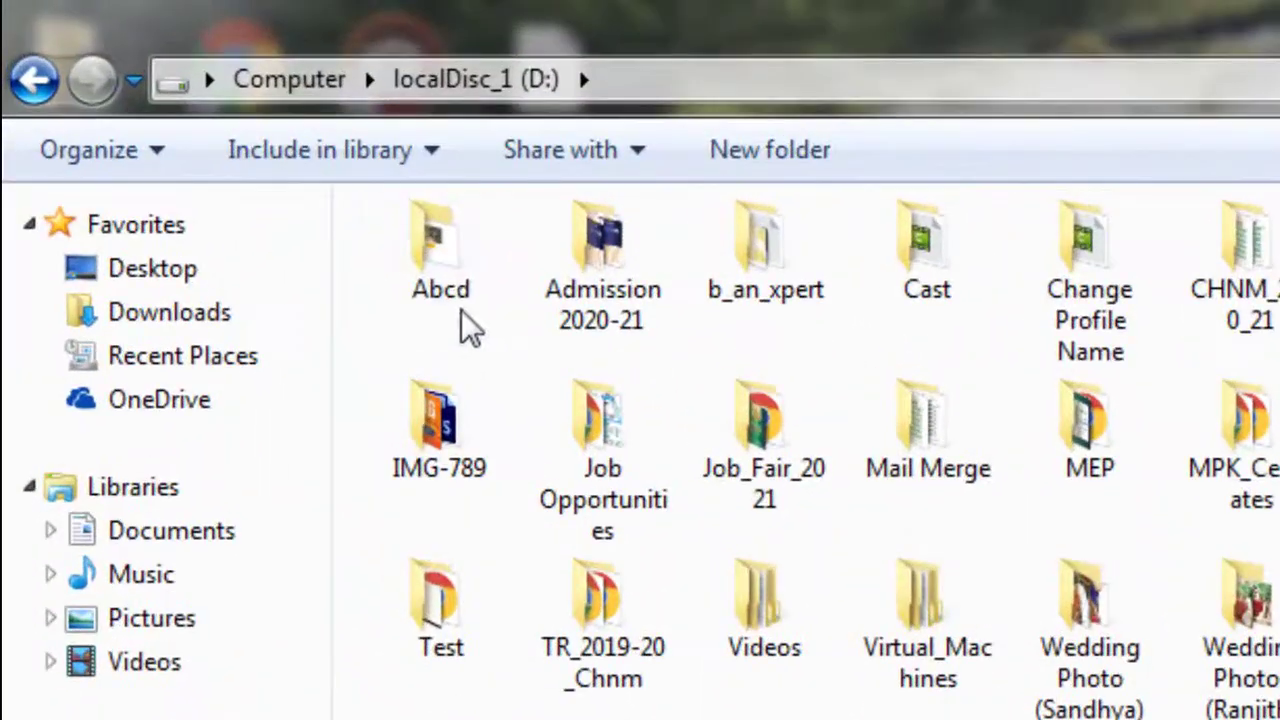
Step: Paste the ARROW file into the Abcd folder on D:
left_click(459, 288)
double_click(459, 288)
right_click(552, 352)
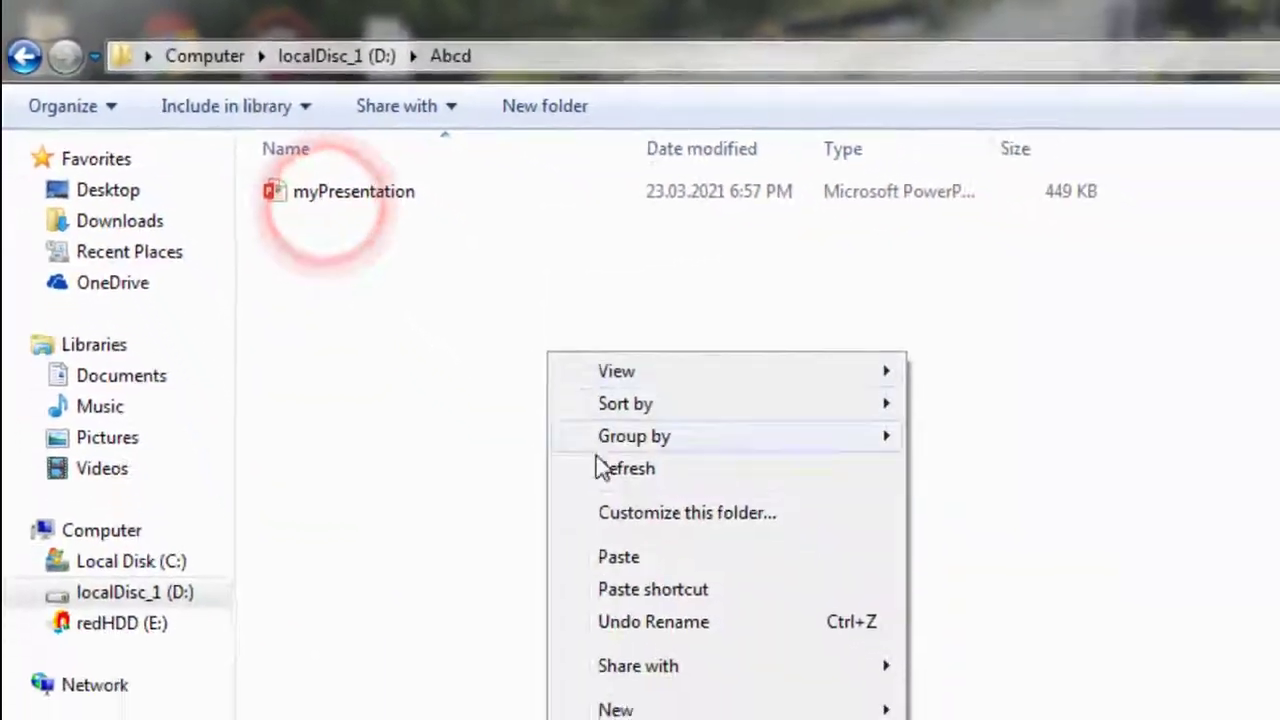
left_click(545, 515)
Step: Check that ARROW and myPresentation sit together in Abcd, then return to the desktop
left_click(477, 350)
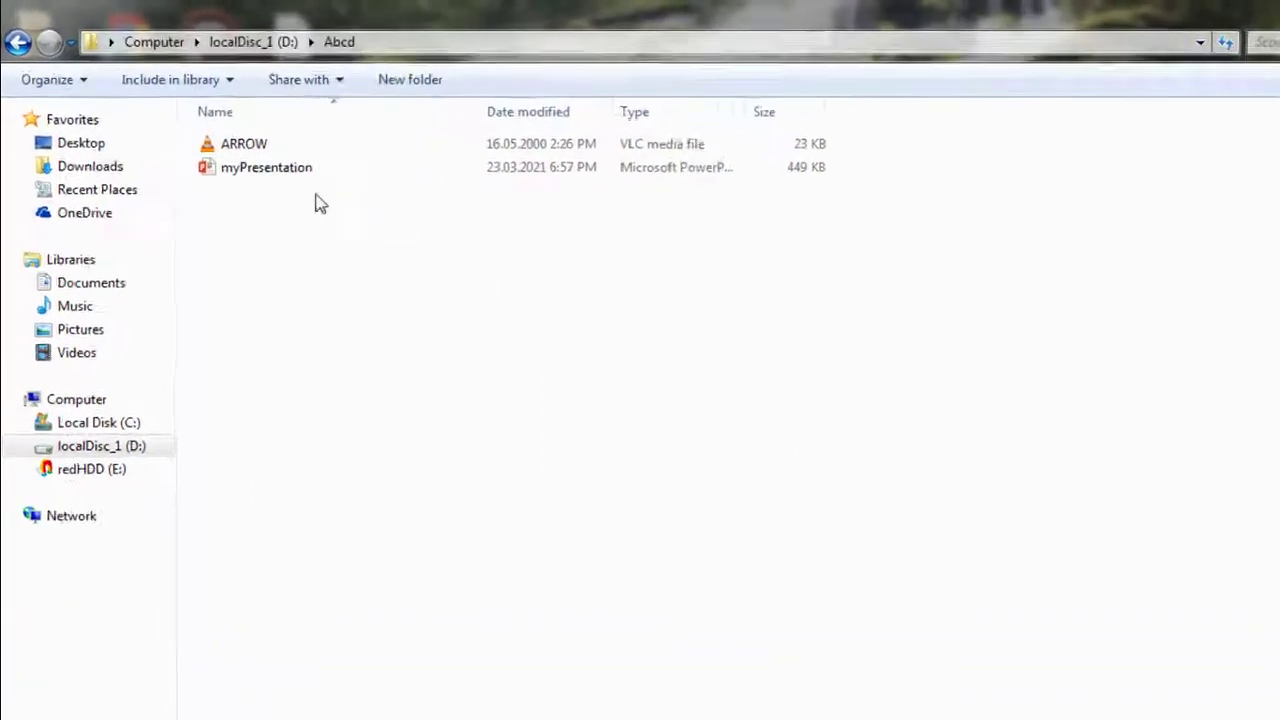
left_click(226, 121)
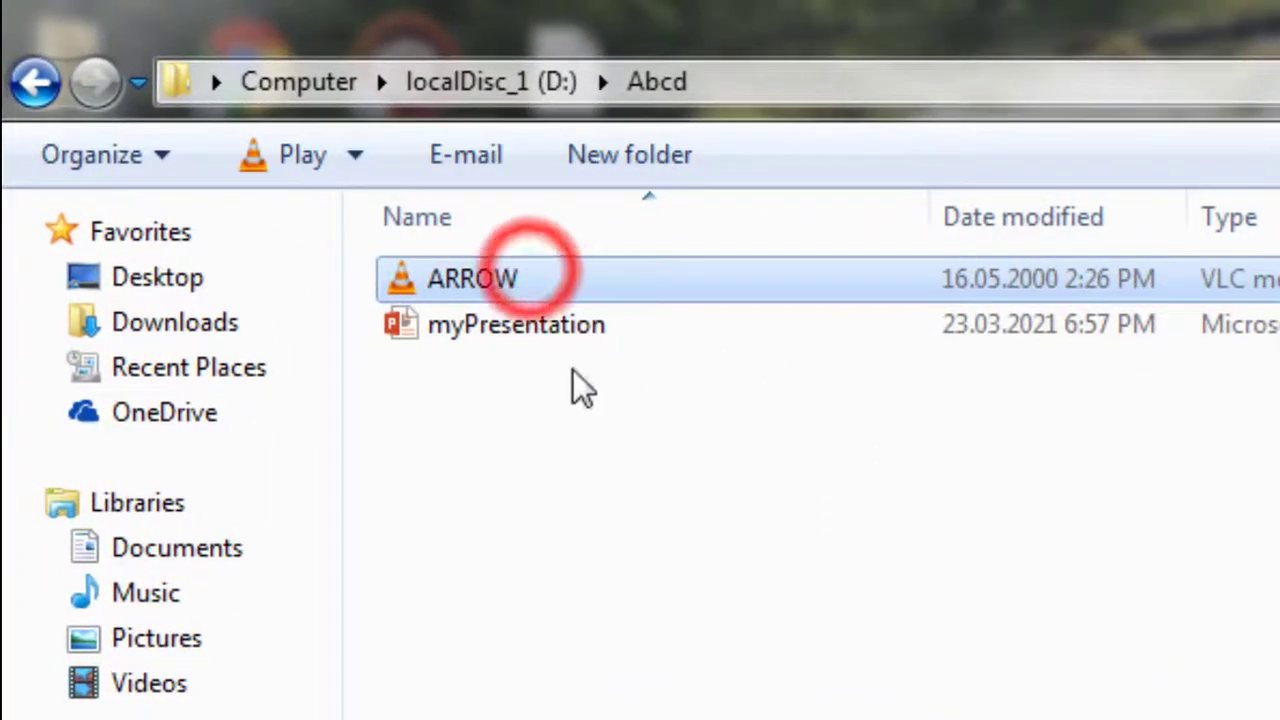
left_click(560, 333)
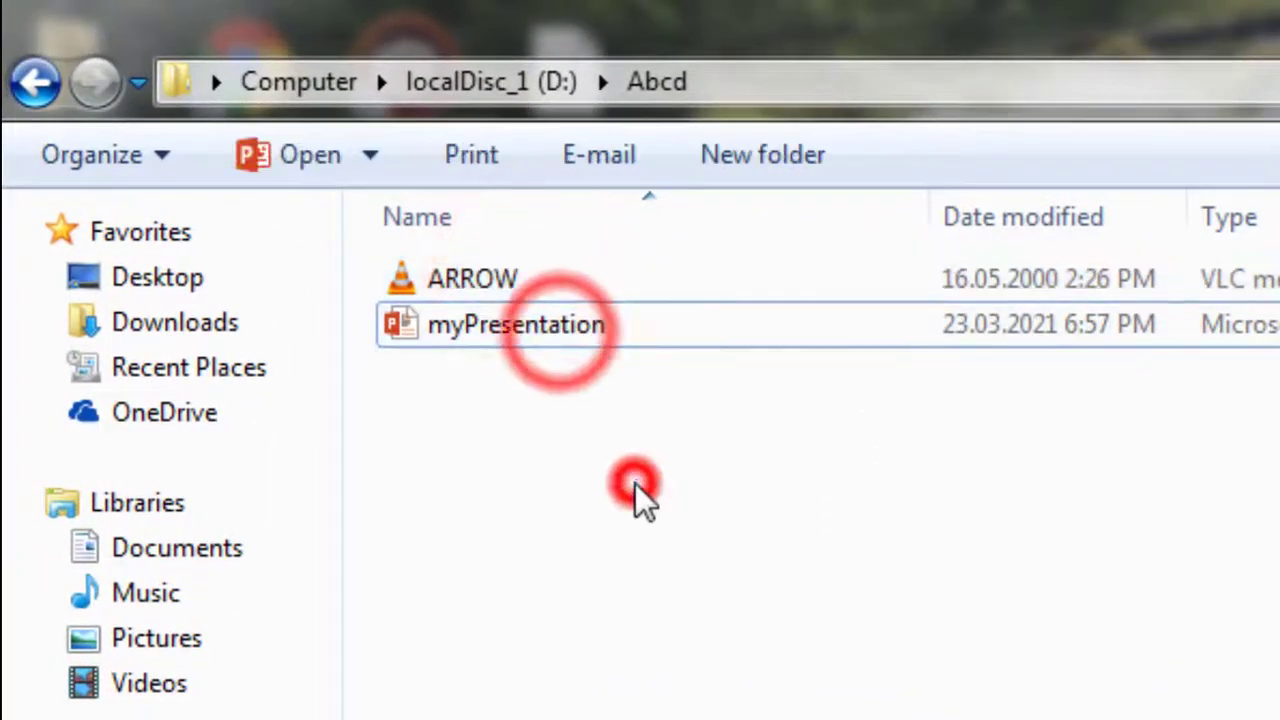
left_click_drag(680, 450, 476, 298)
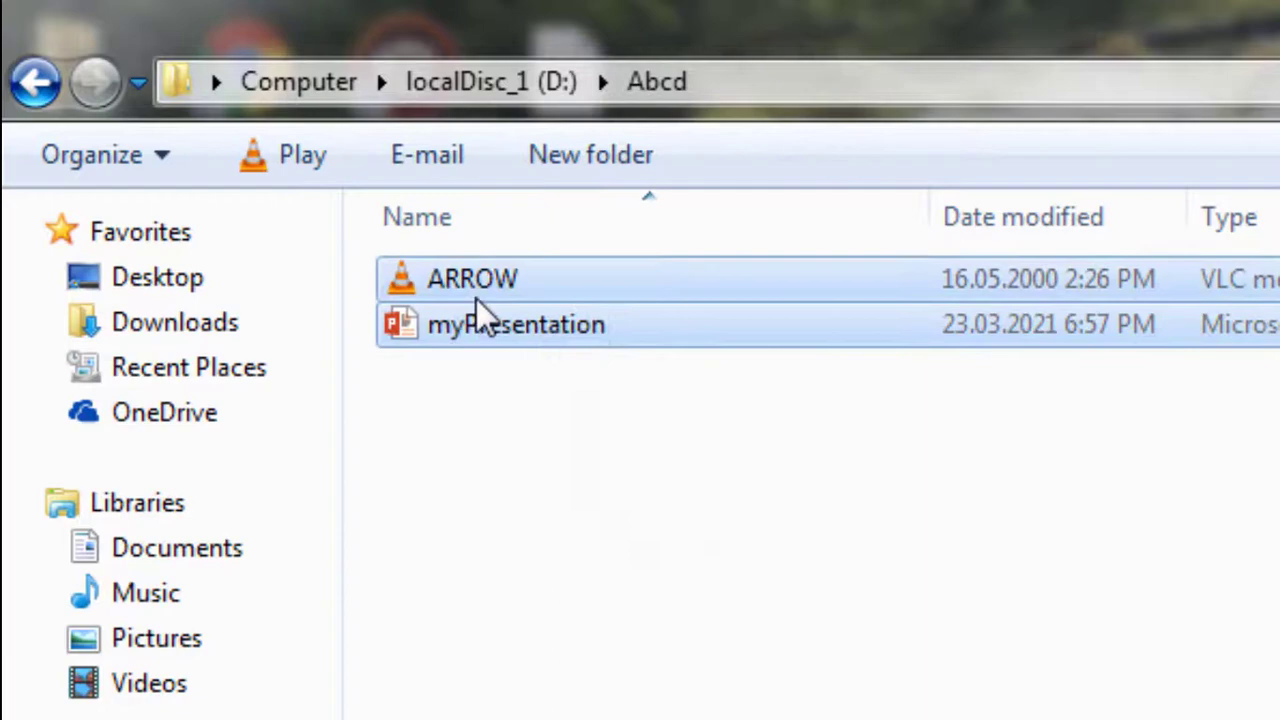
left_click(650, 427)
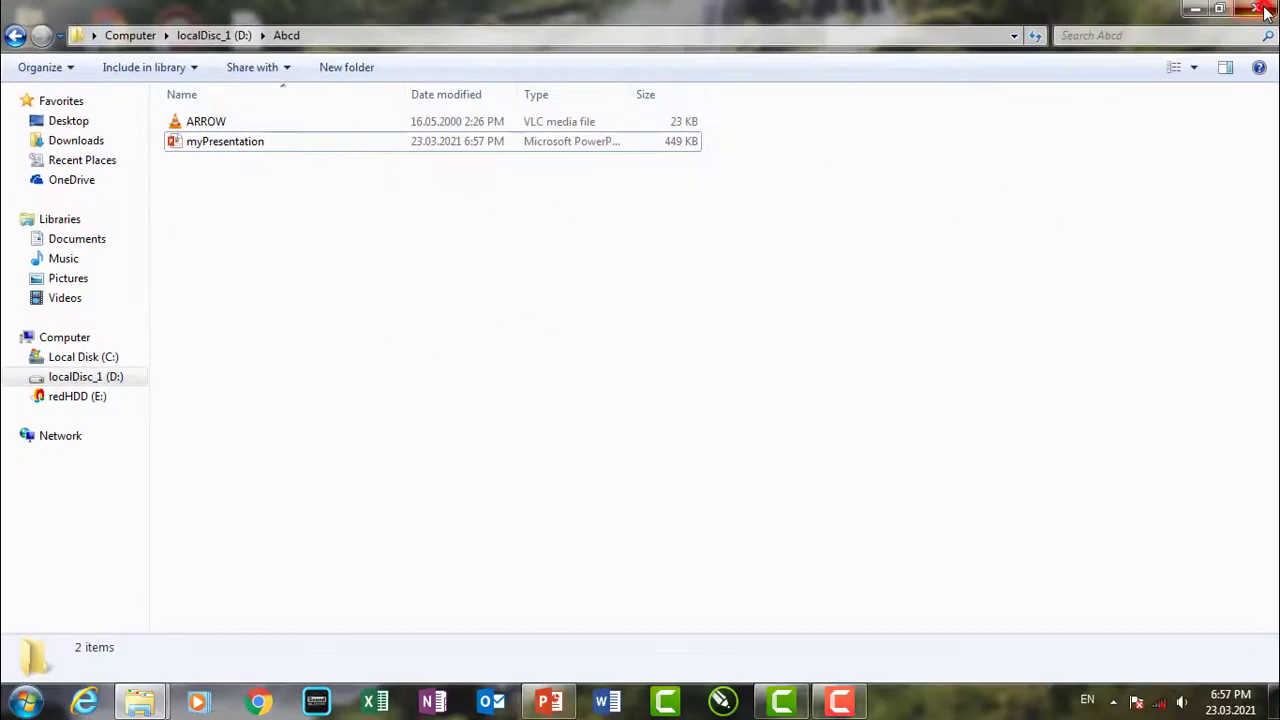
key("super+d")
left_click(831, 275)
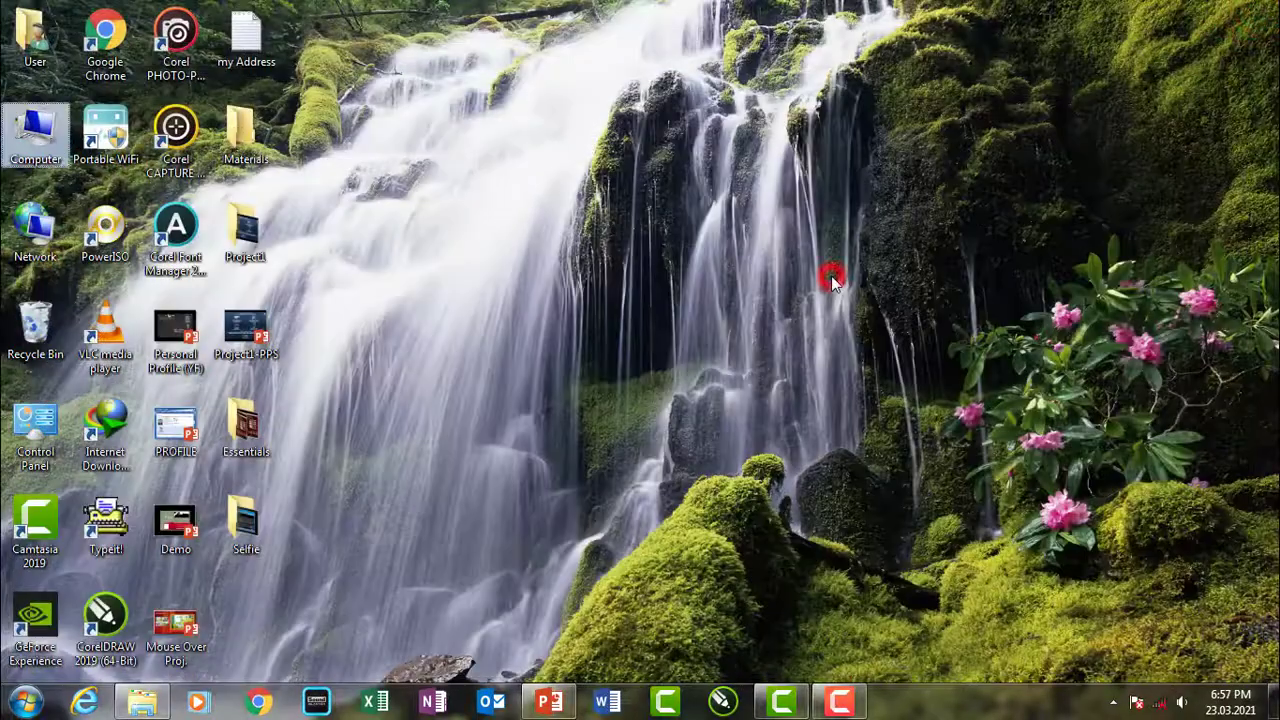
Step: Bring back myPresentation and check that the Show button triggers the Campus photo animation
left_click(566, 704)
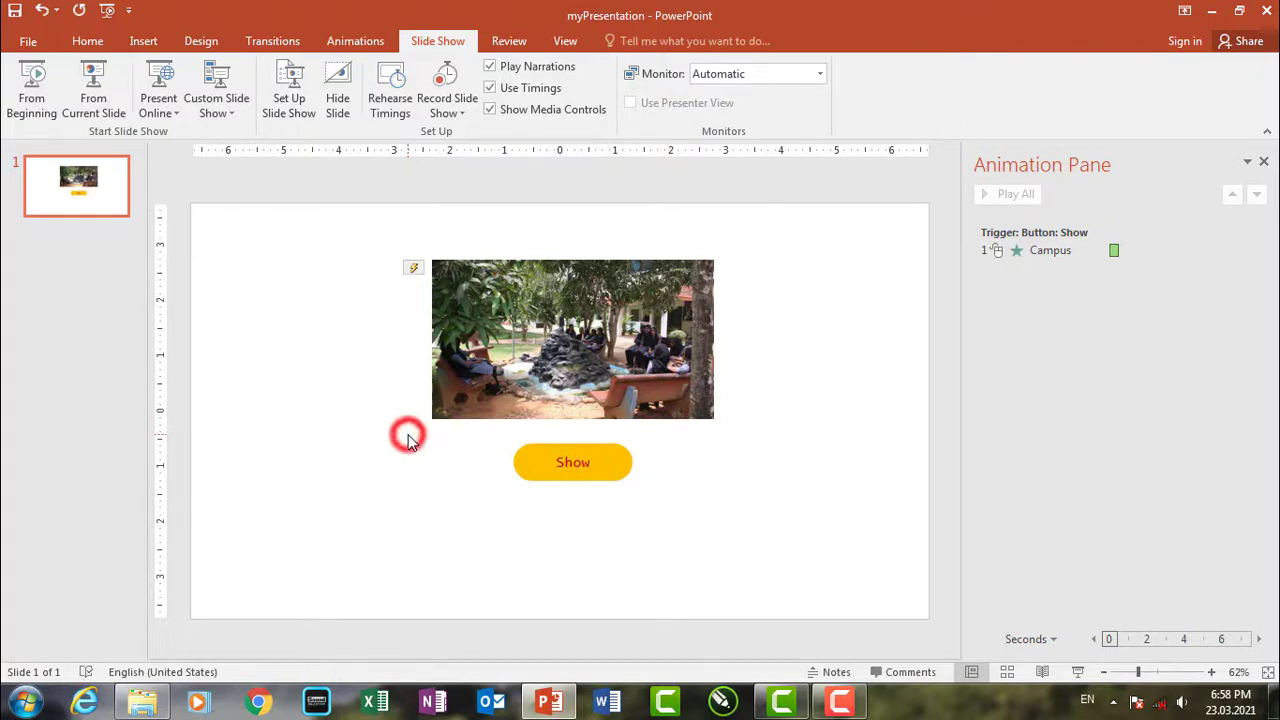
left_click(560, 480)
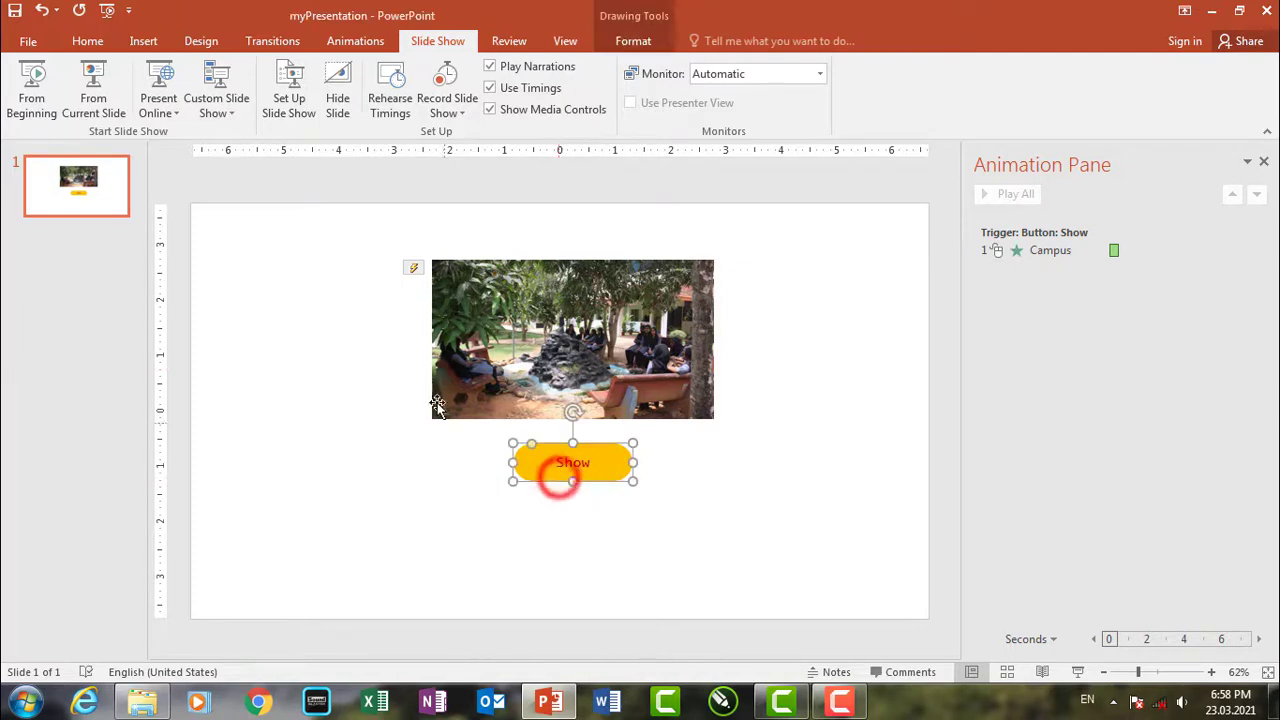
left_click(588, 327)
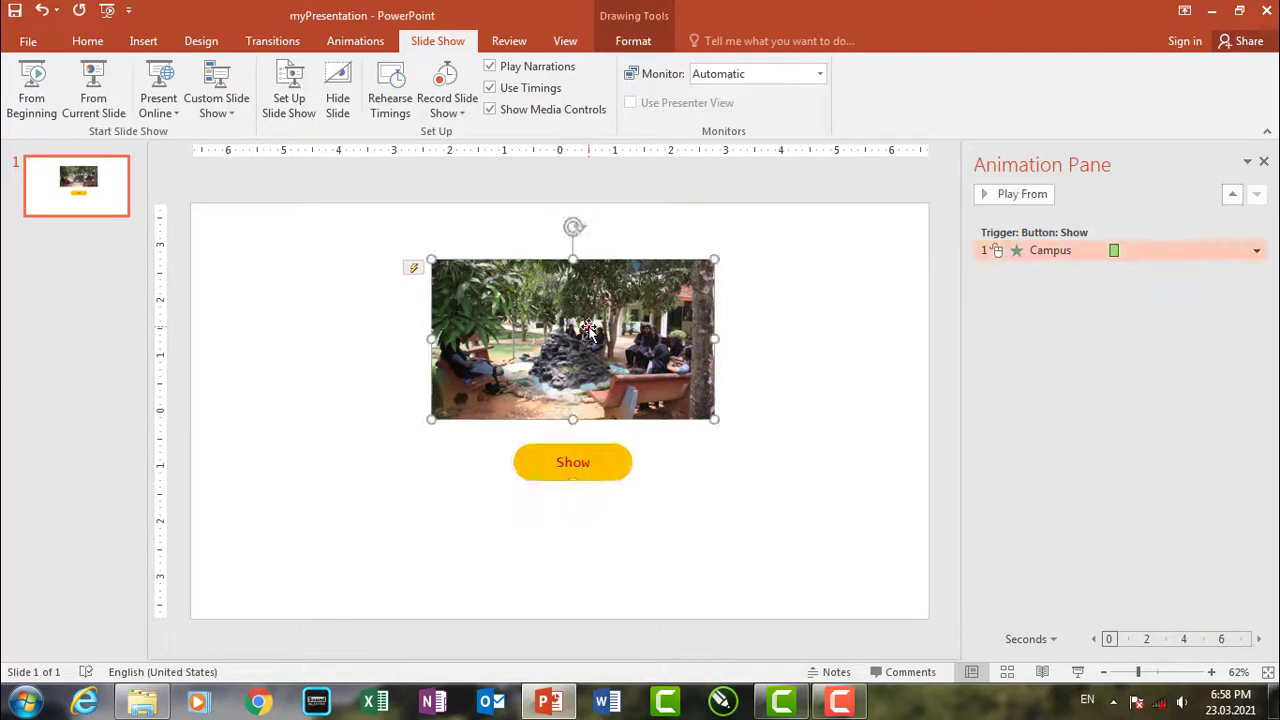
left_click(801, 369)
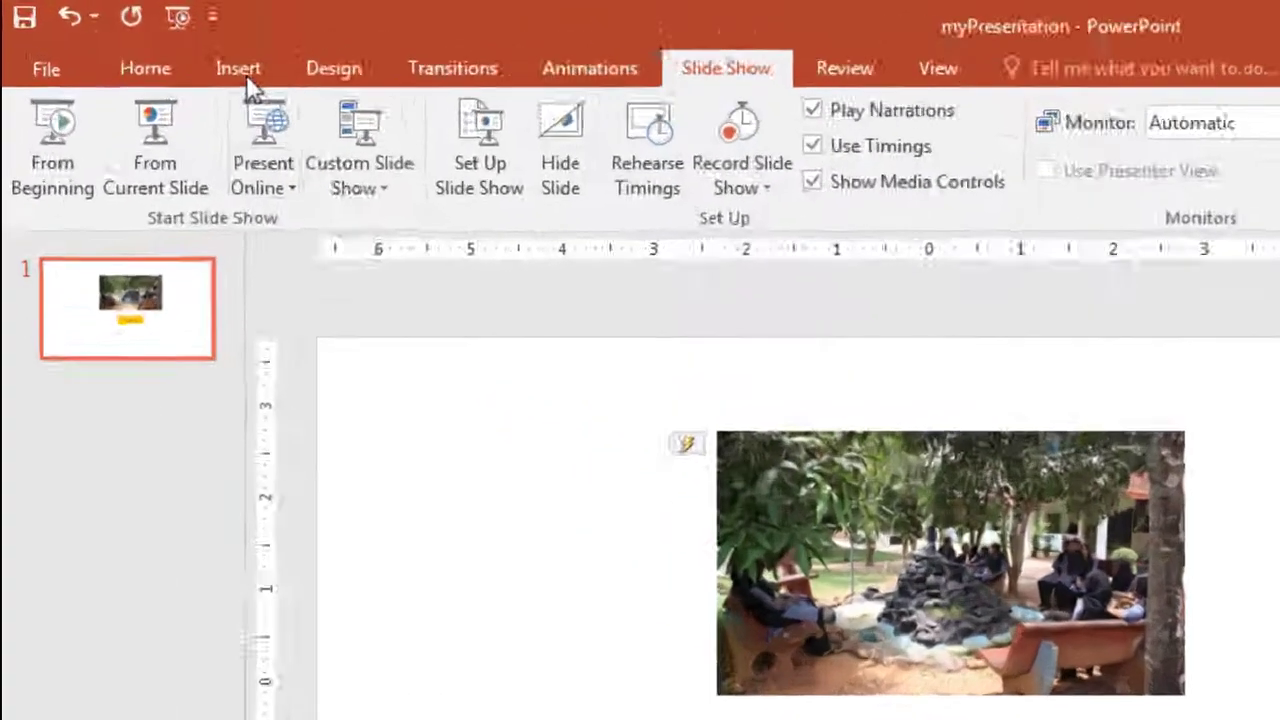
Step: Insert the ARROW audio from D:\Abcd onto the slide using Audio on My PC
left_click(150, 47)
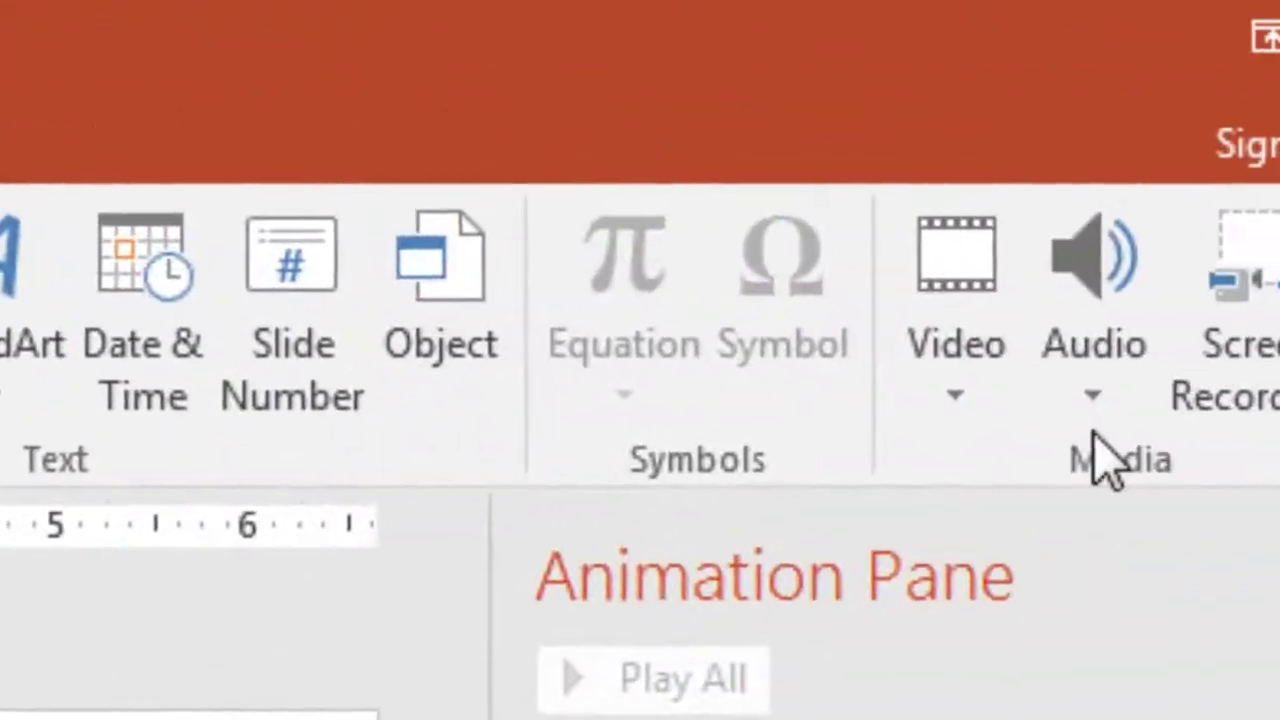
left_click(974, 349)
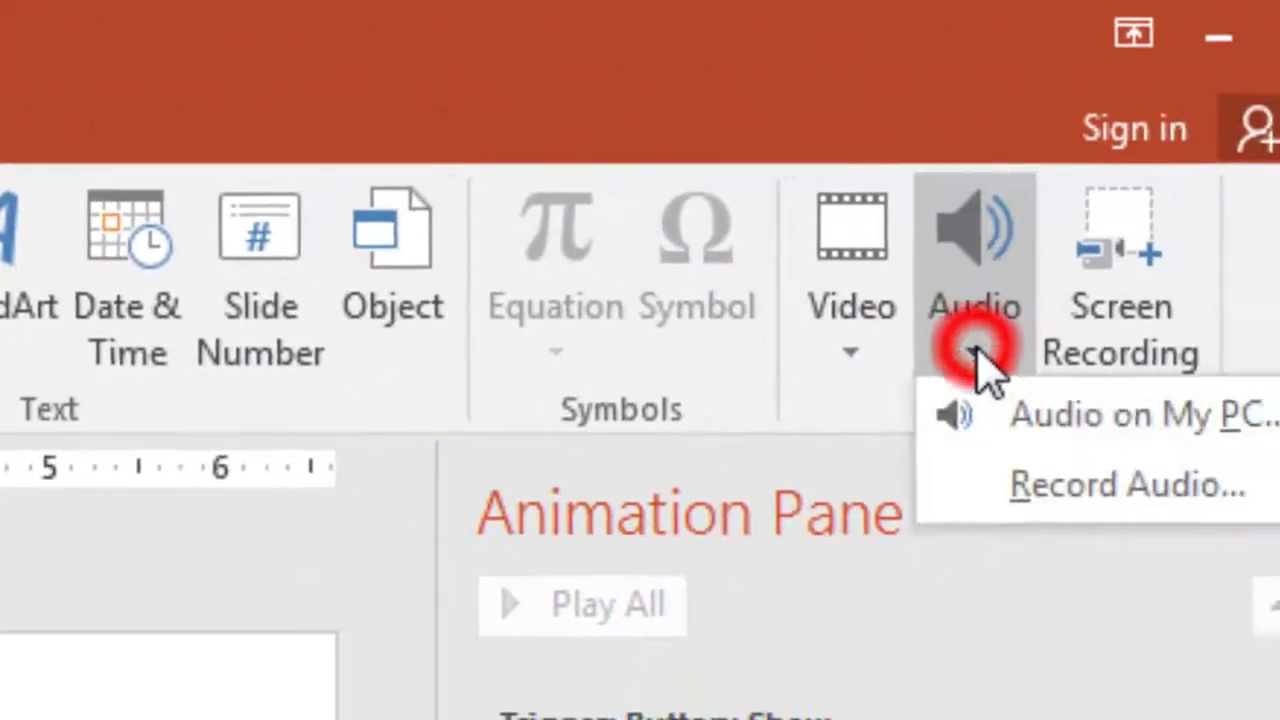
left_click(985, 390)
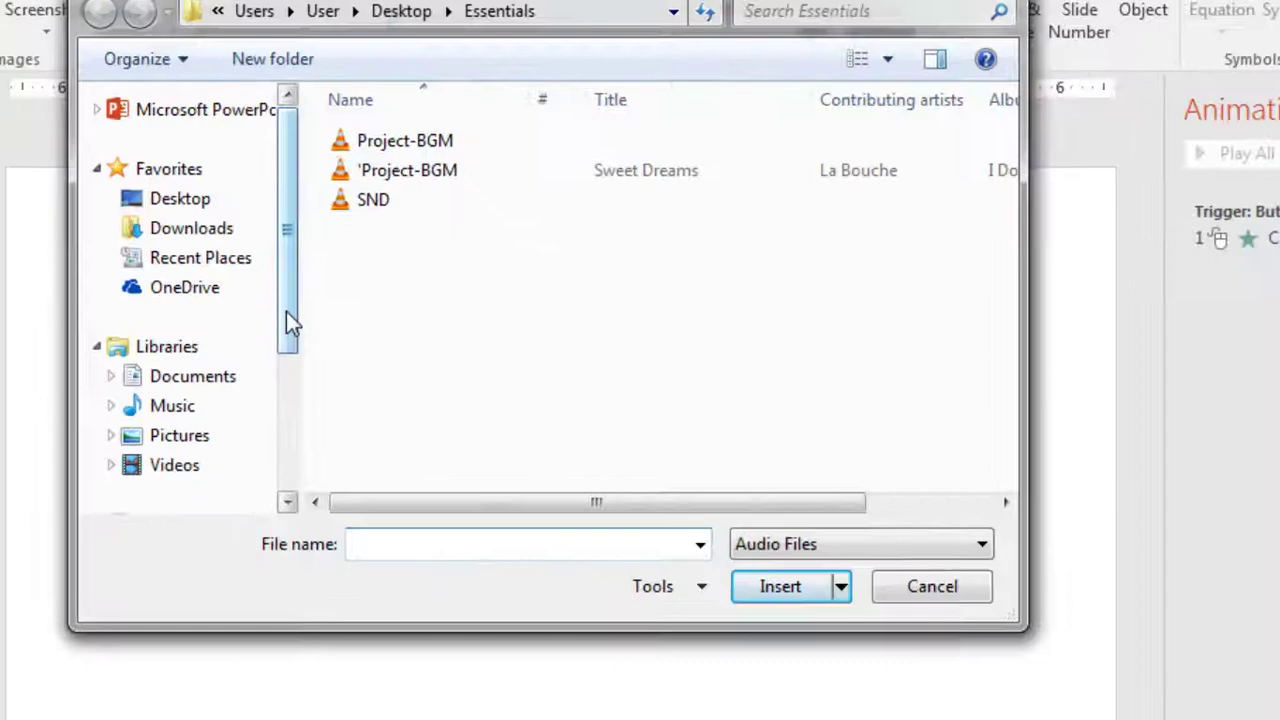
left_click_drag(228, 360, 235, 460)
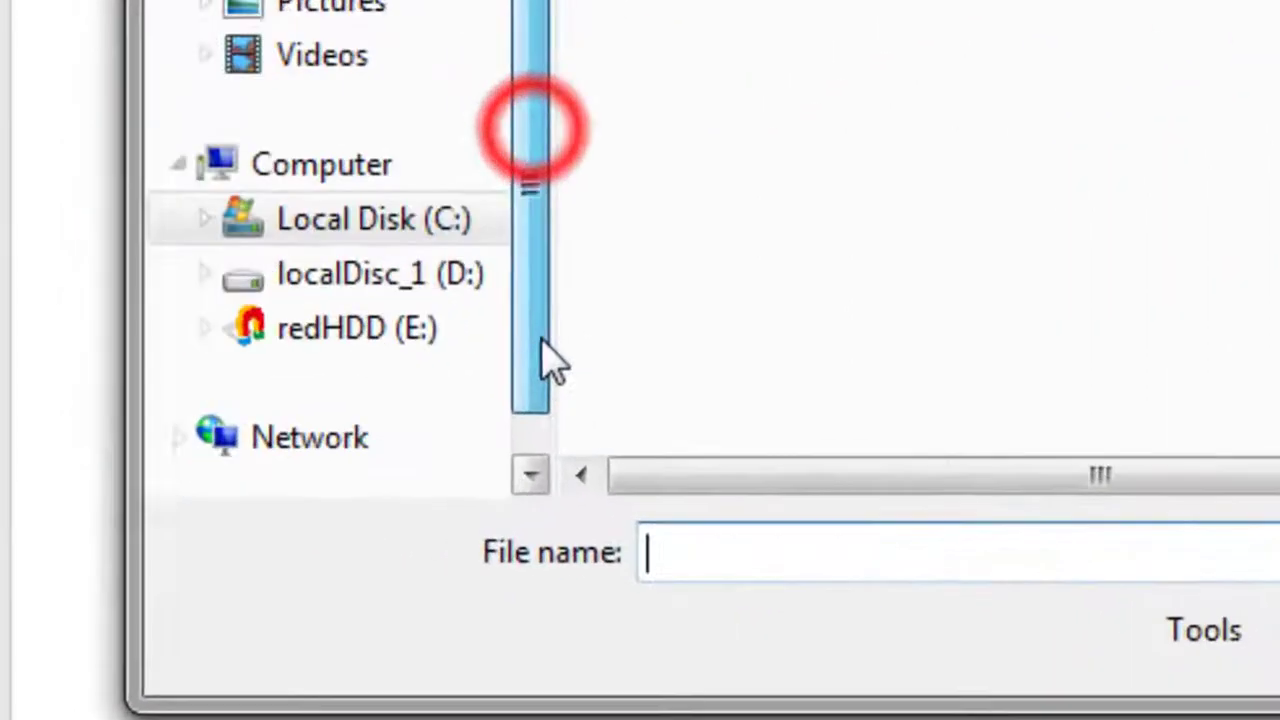
left_click(458, 335)
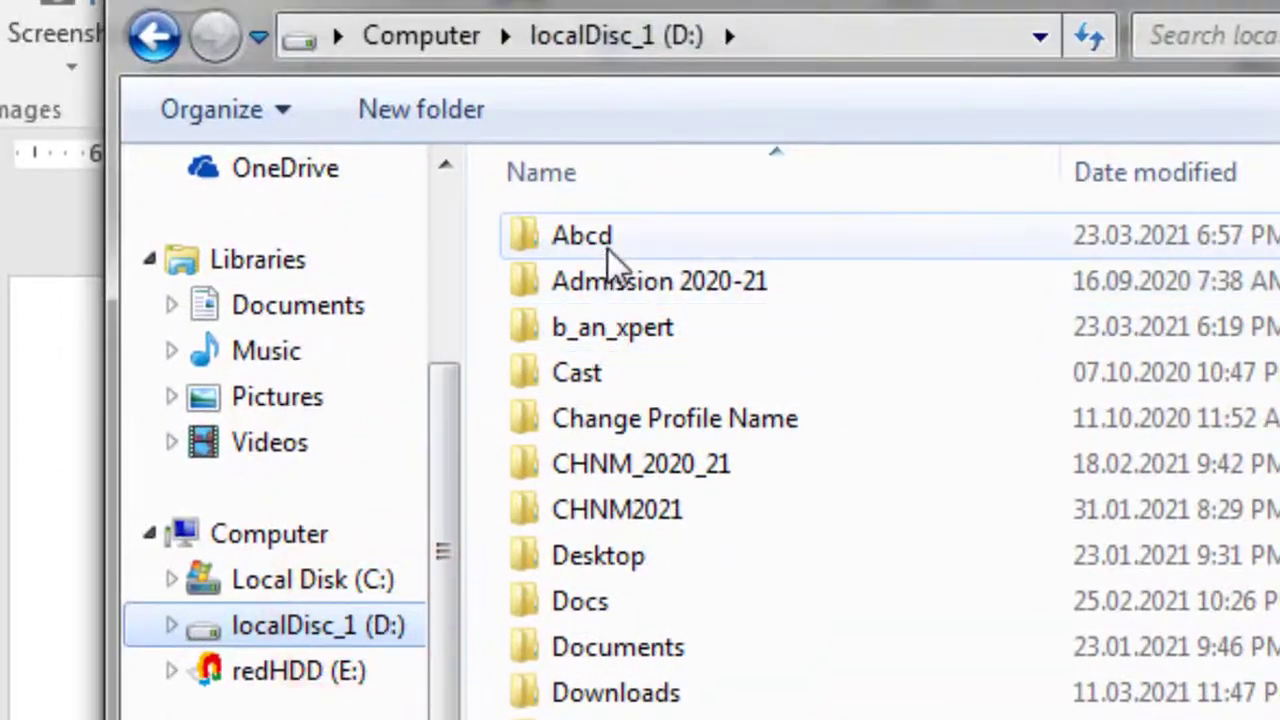
left_click(616, 235)
double_click(616, 235)
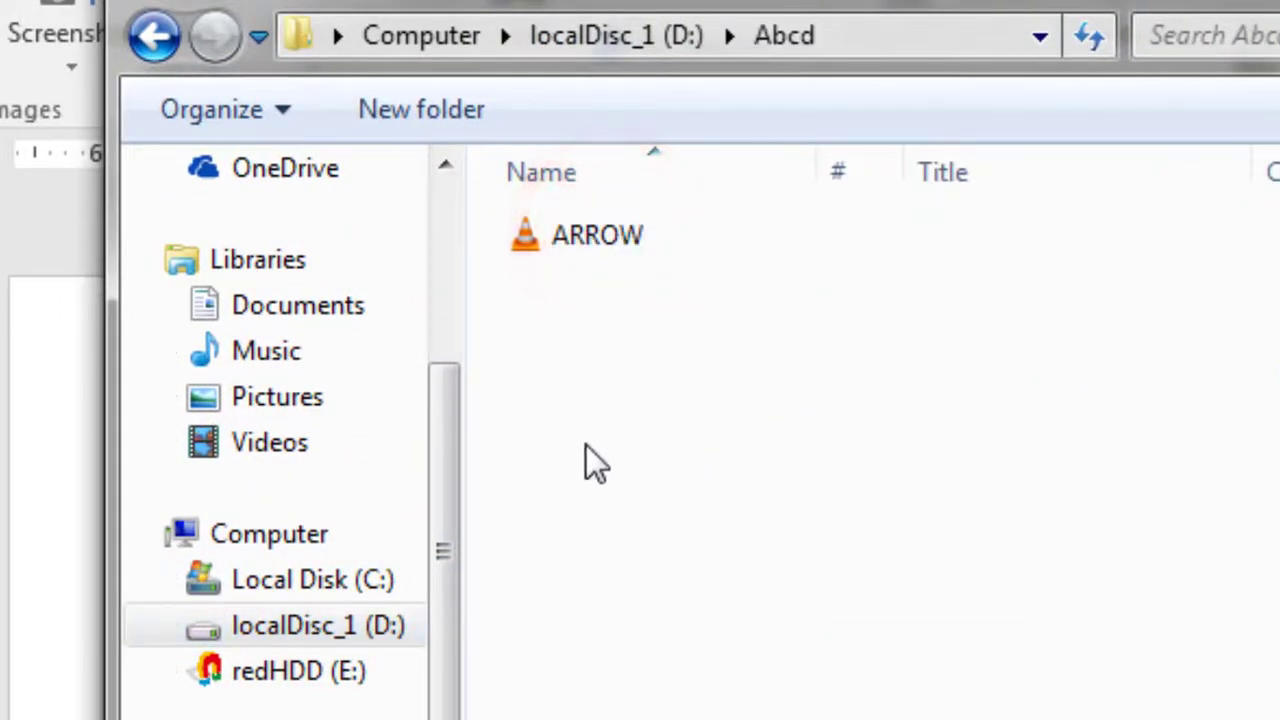
left_click(625, 240)
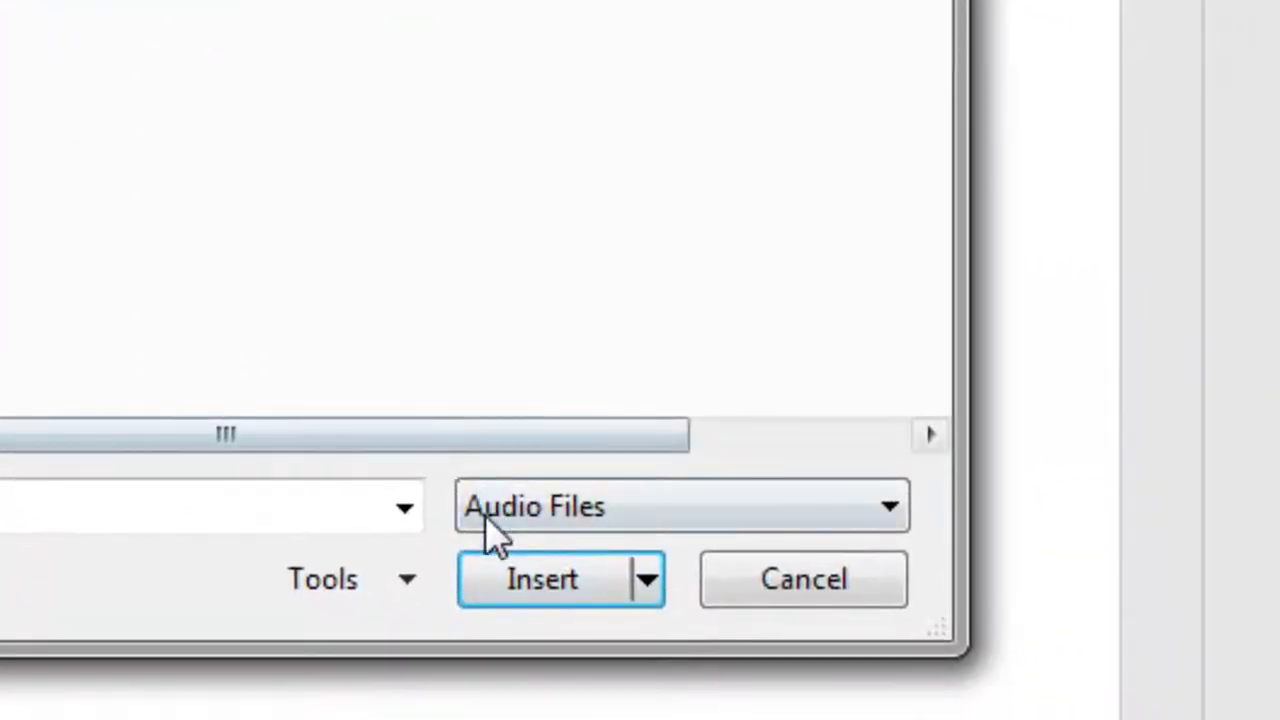
left_click(521, 590)
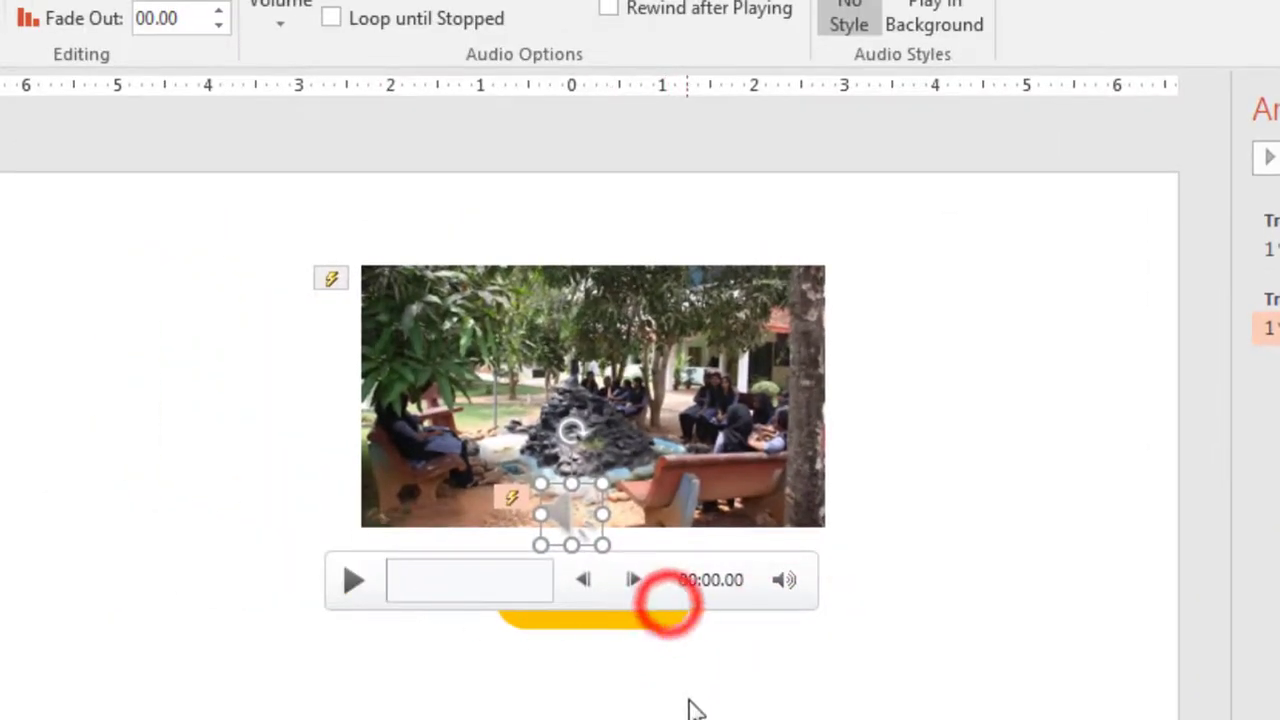
Step: Drag the ARROW audio icon off the Show button to just left of the slide
left_click_drag(566, 514, 0, 531)
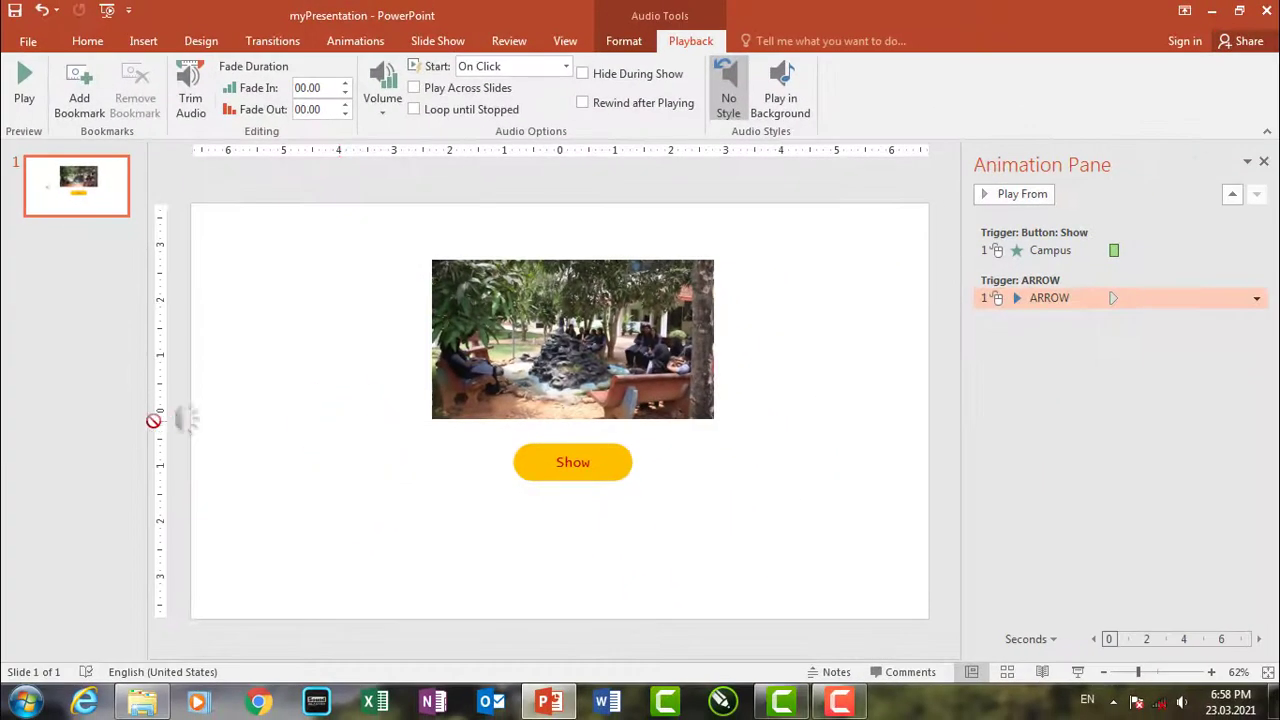
mouse_move(234, 429)
left_mouse_down()
mouse_move(302, 458)
mouse_move(194, 434)
mouse_move(260, 432)
mouse_move(224, 432)
left_mouse_up()
scroll(318, 466, "down", 1)
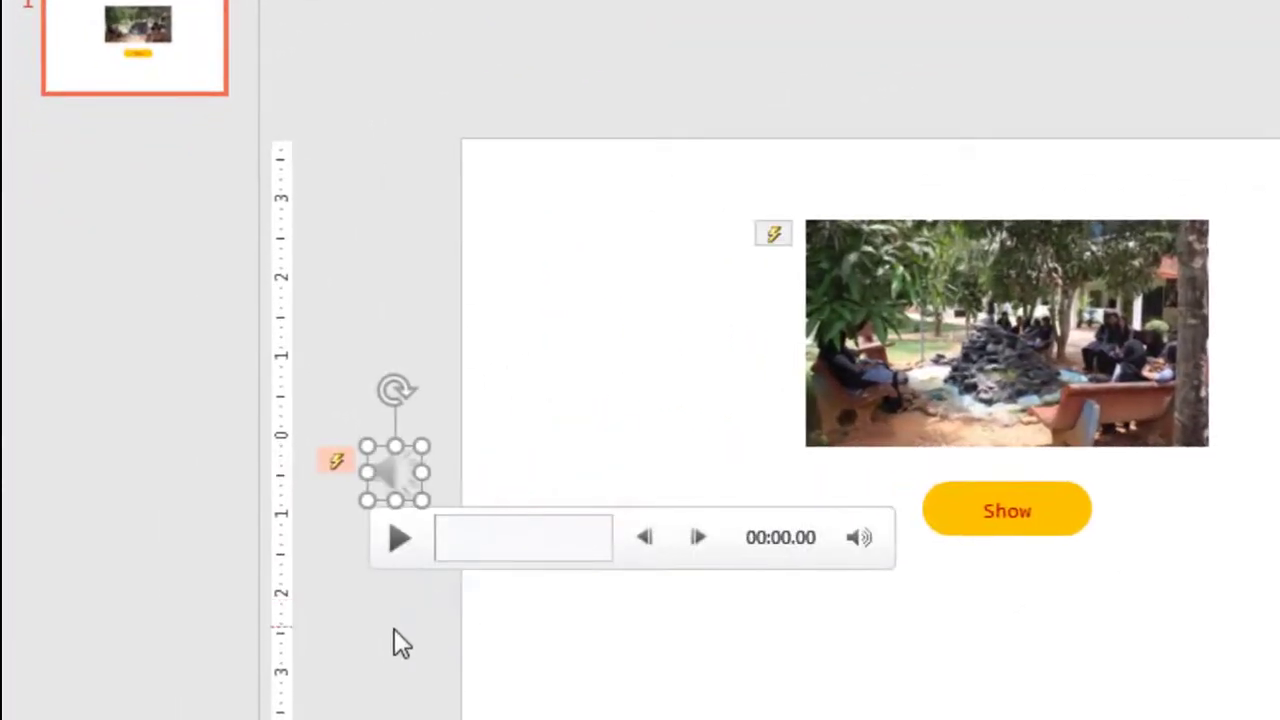
left_click(393, 629)
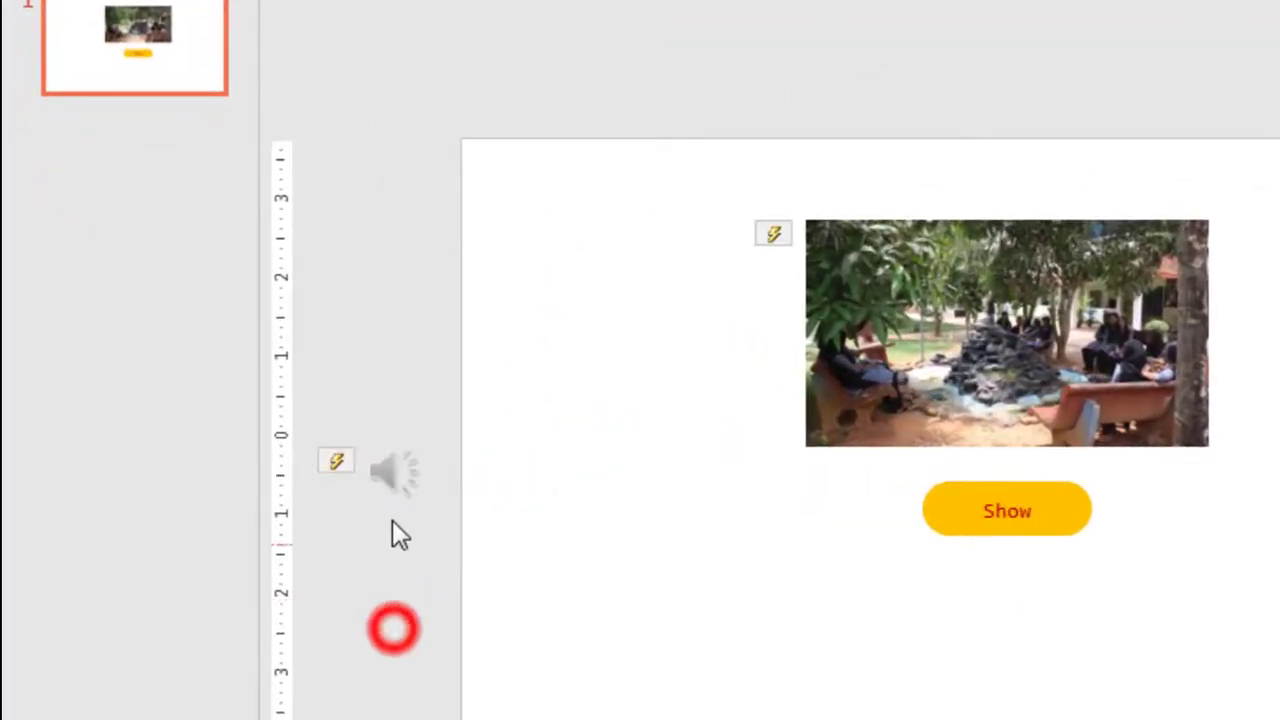
left_click(395, 472)
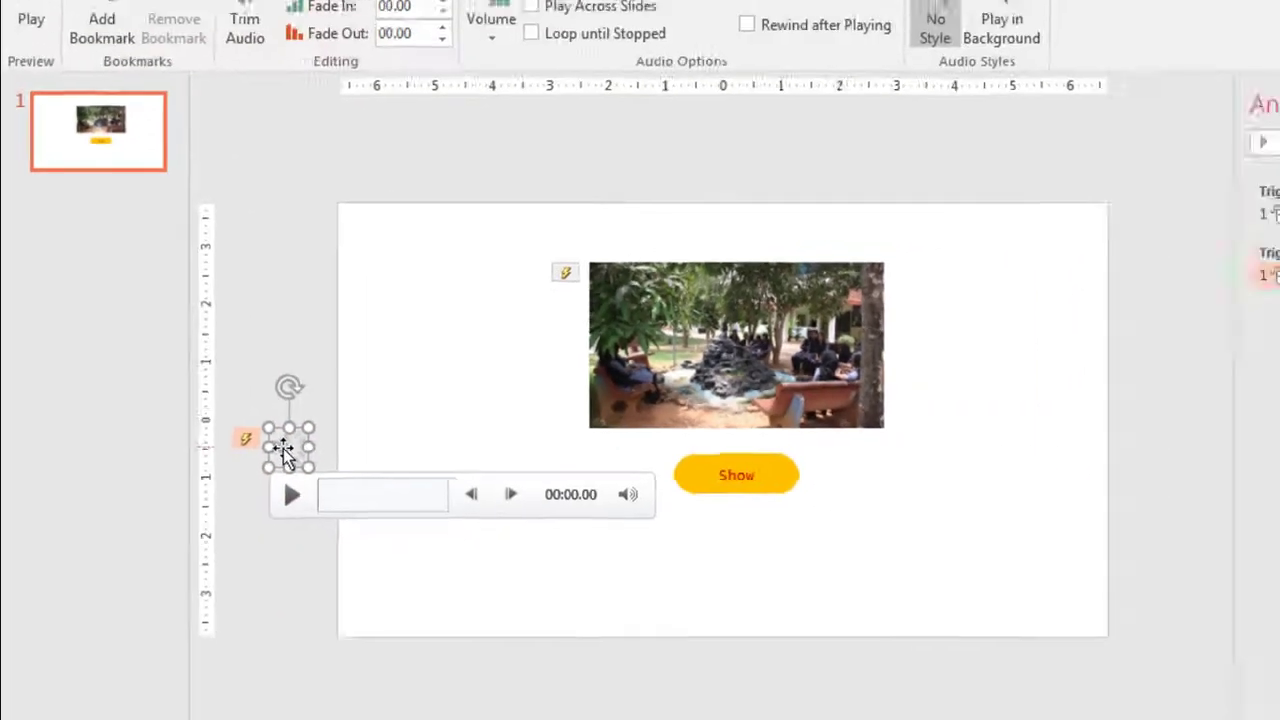
left_click(391, 469)
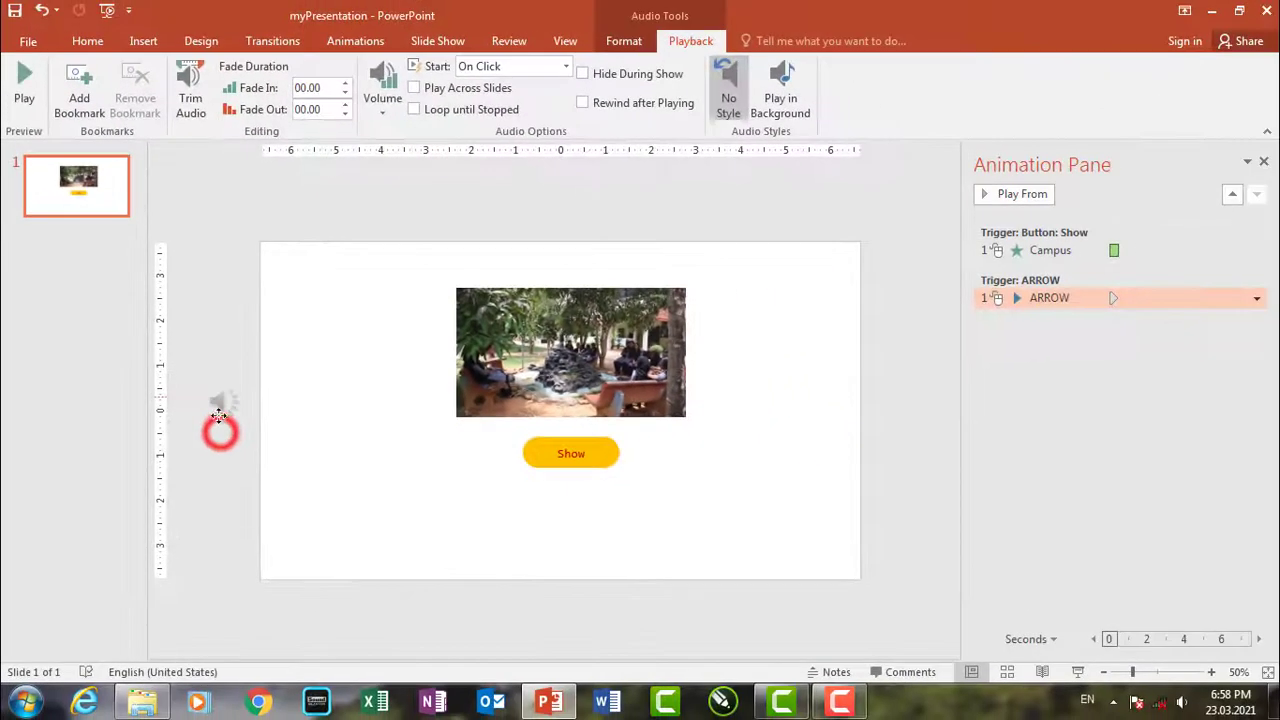
left_click_drag(211, 424, 222, 426)
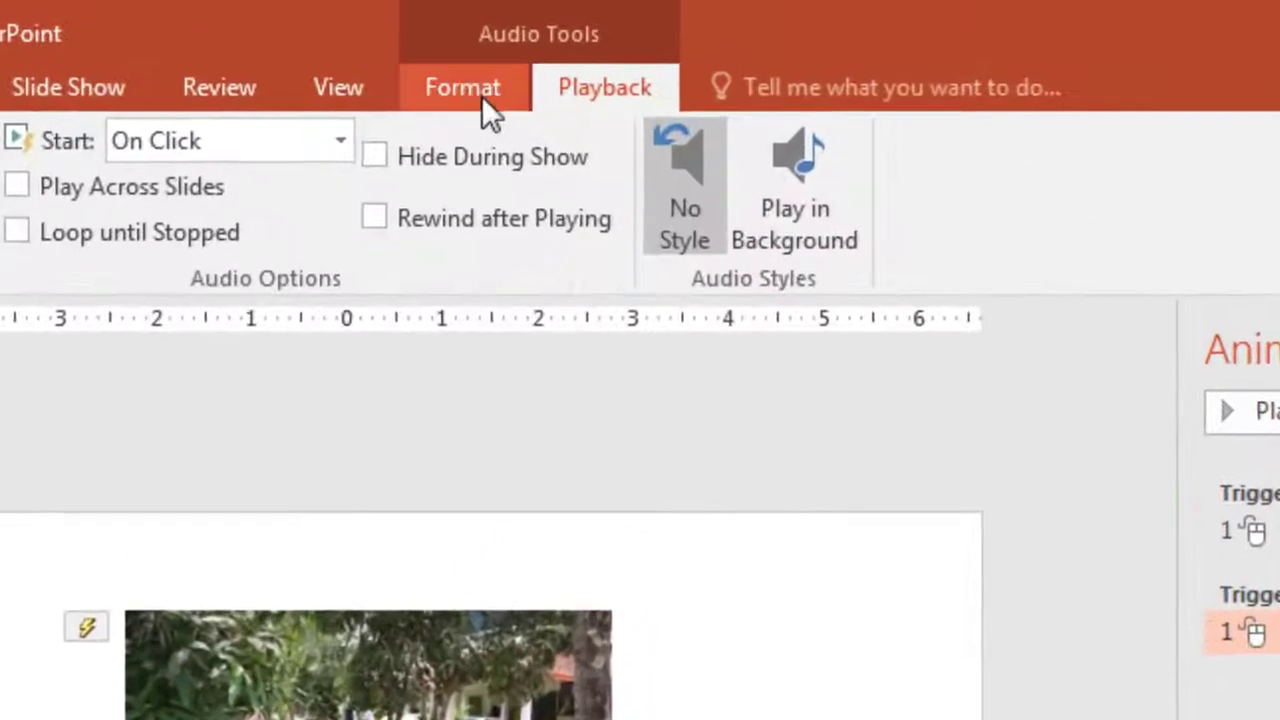
Step: Rename the ARROW audio object to 'Show Sound' in the Selection Pane
left_click(636, 41)
left_click(1055, 232)
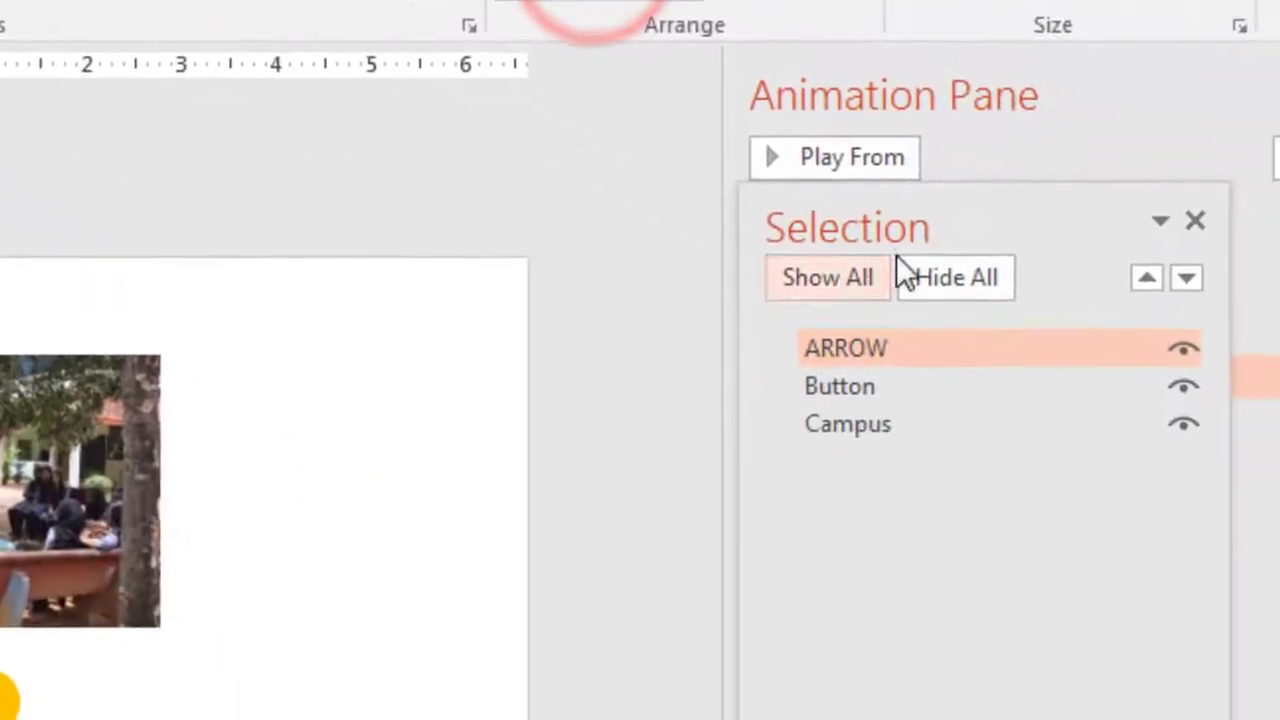
left_click_drag(957, 200, 98, 229)
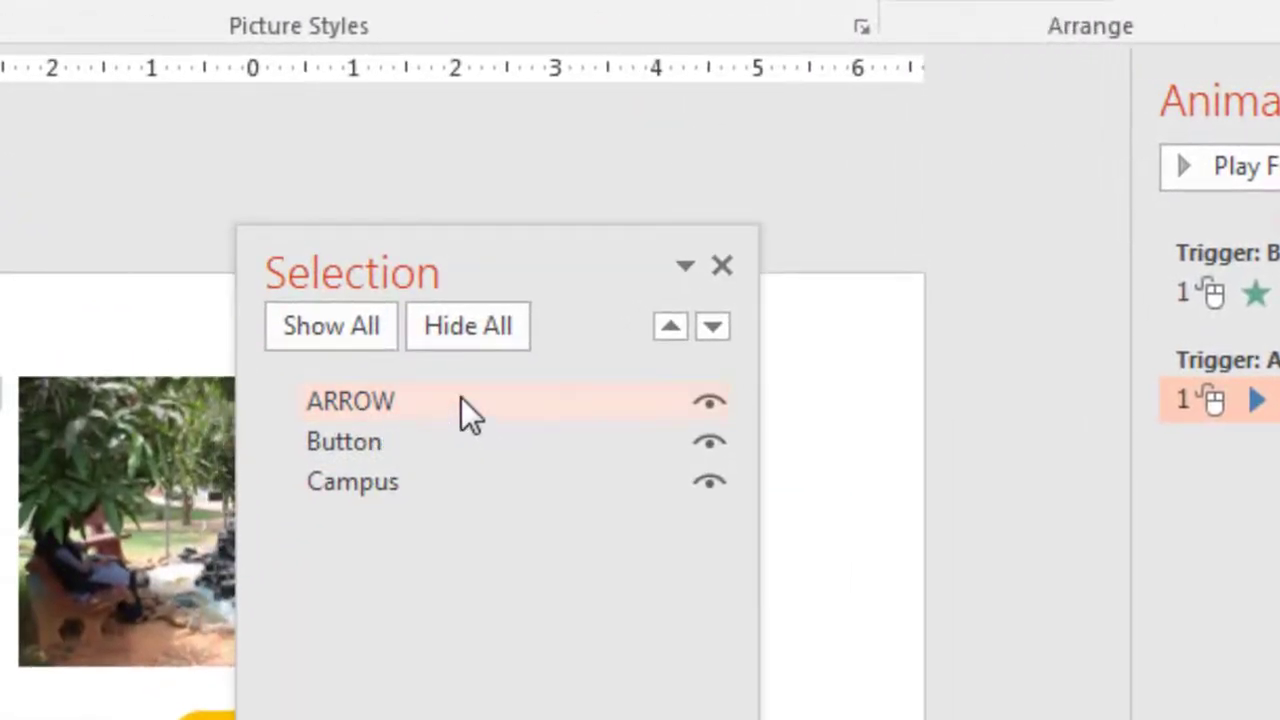
left_click(474, 397)
double_click(474, 397)
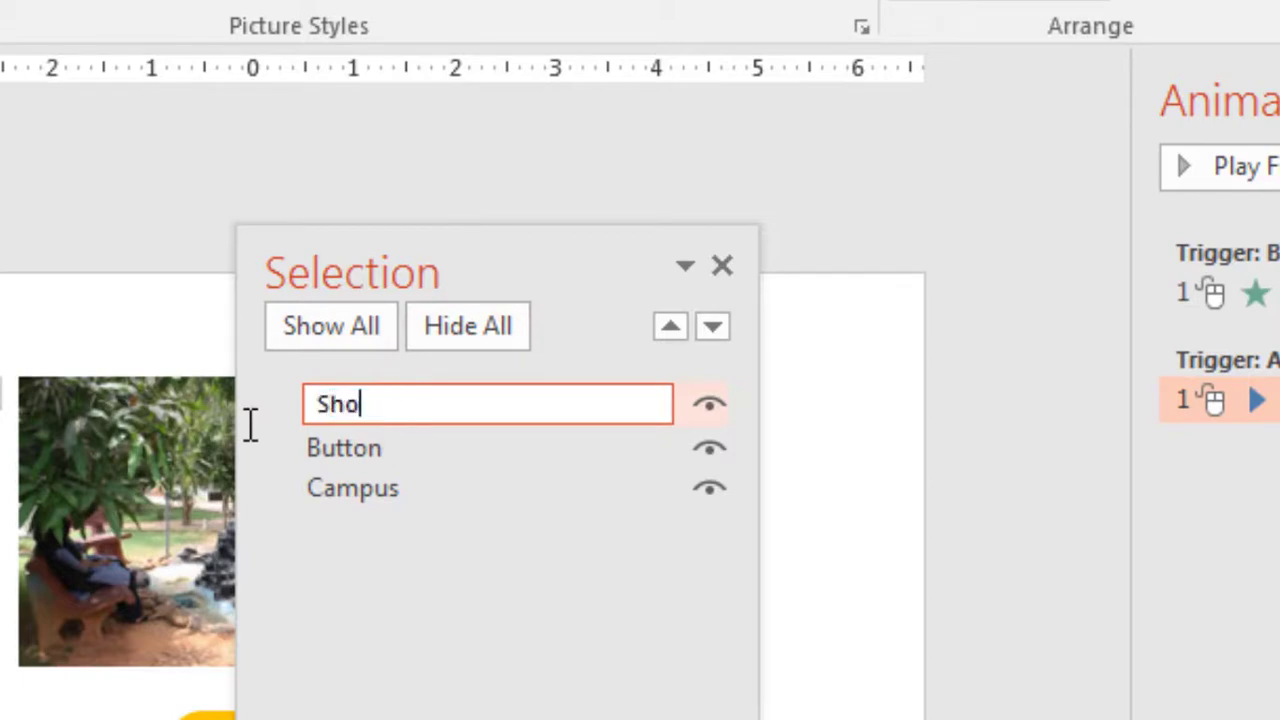
type("Show Sound")
key("Return")
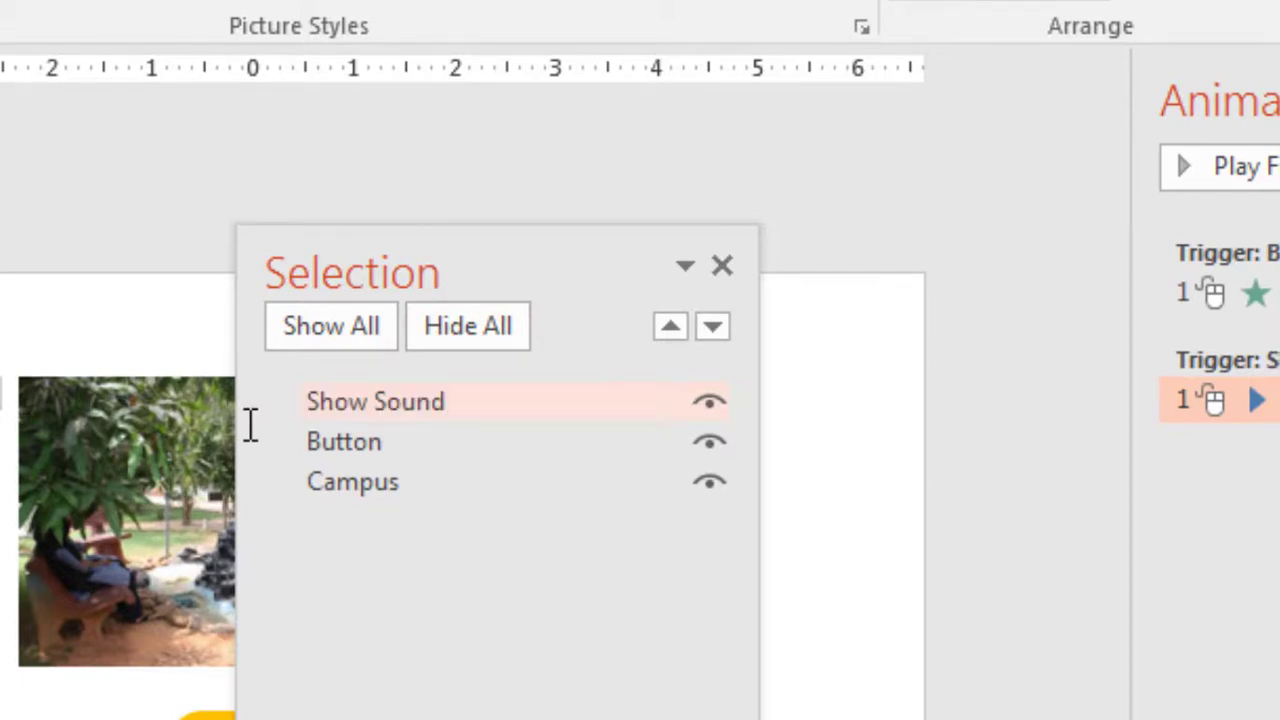
left_click(722, 266)
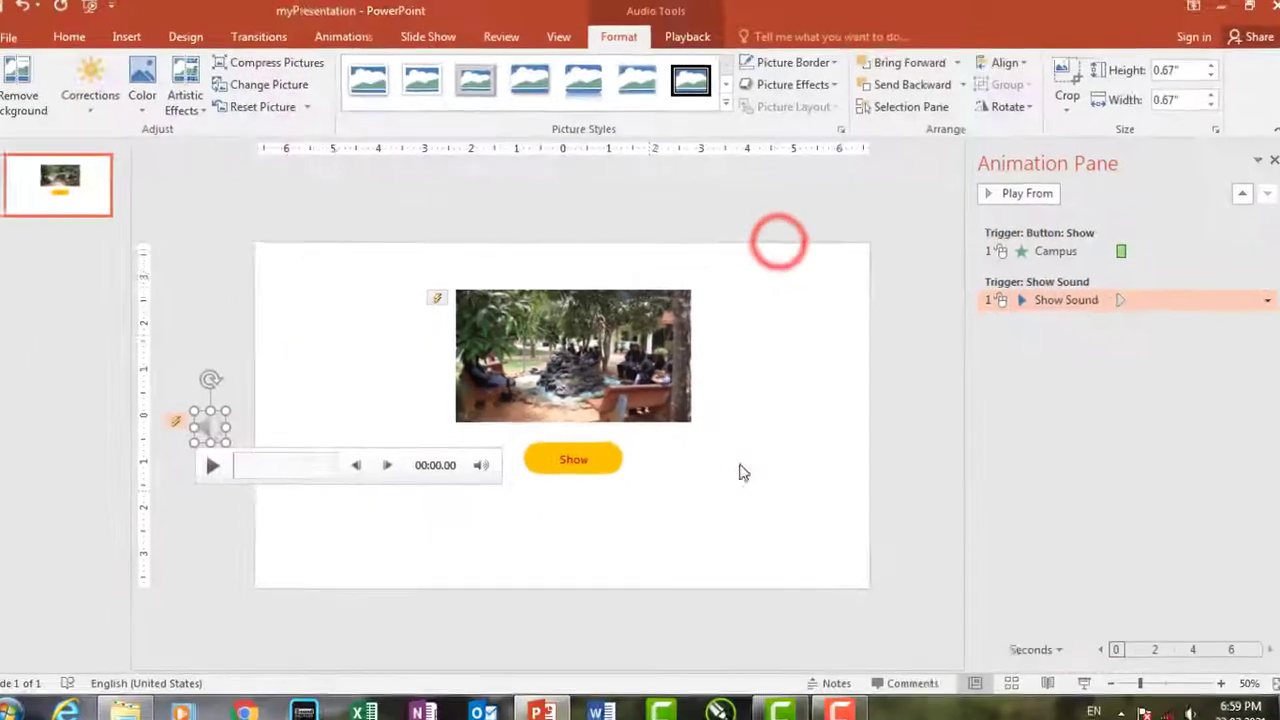
left_click(215, 422)
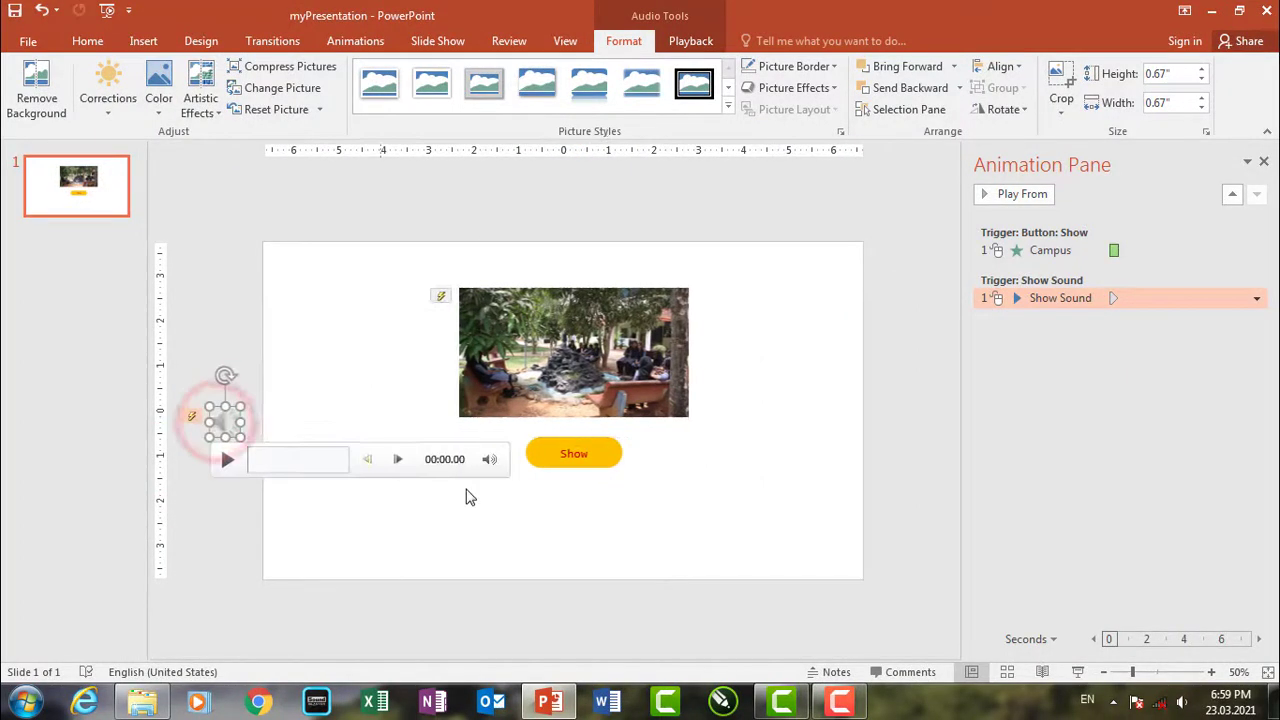
Step: Reselect the Show Sound icon and open its options menu in the Animation Pane
left_click(776, 415)
left_click(225, 422)
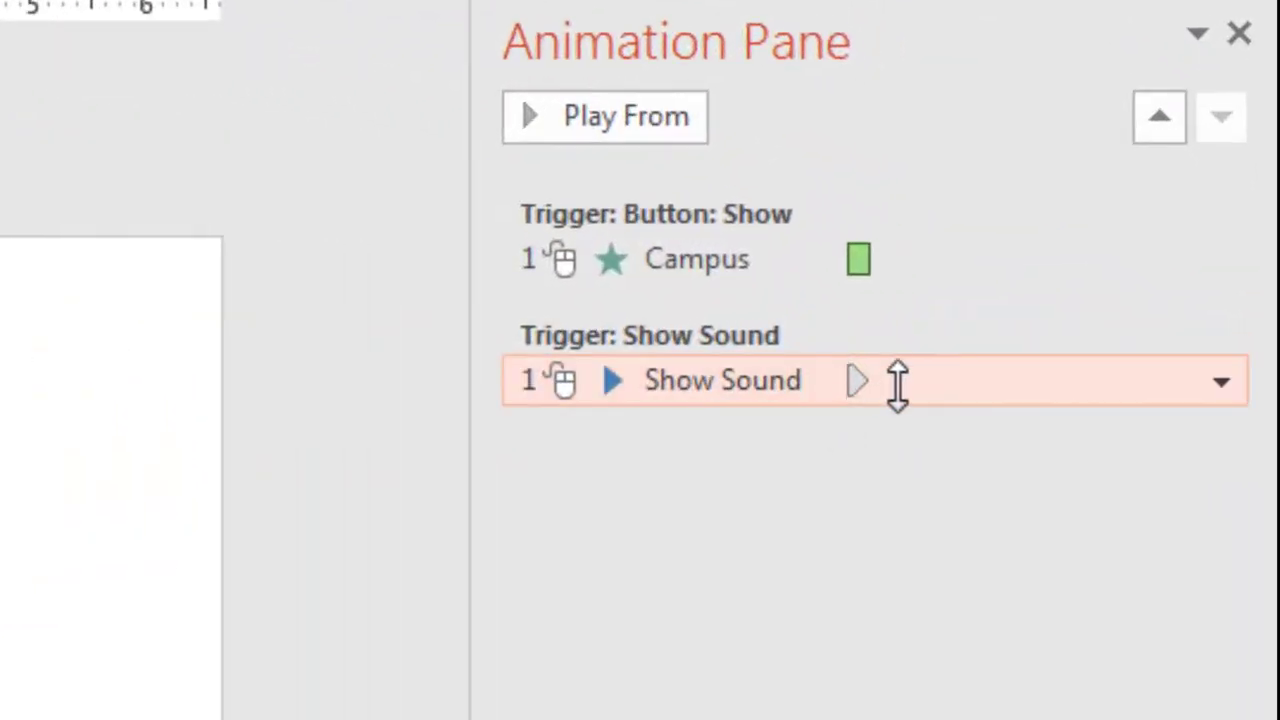
left_click(897, 383)
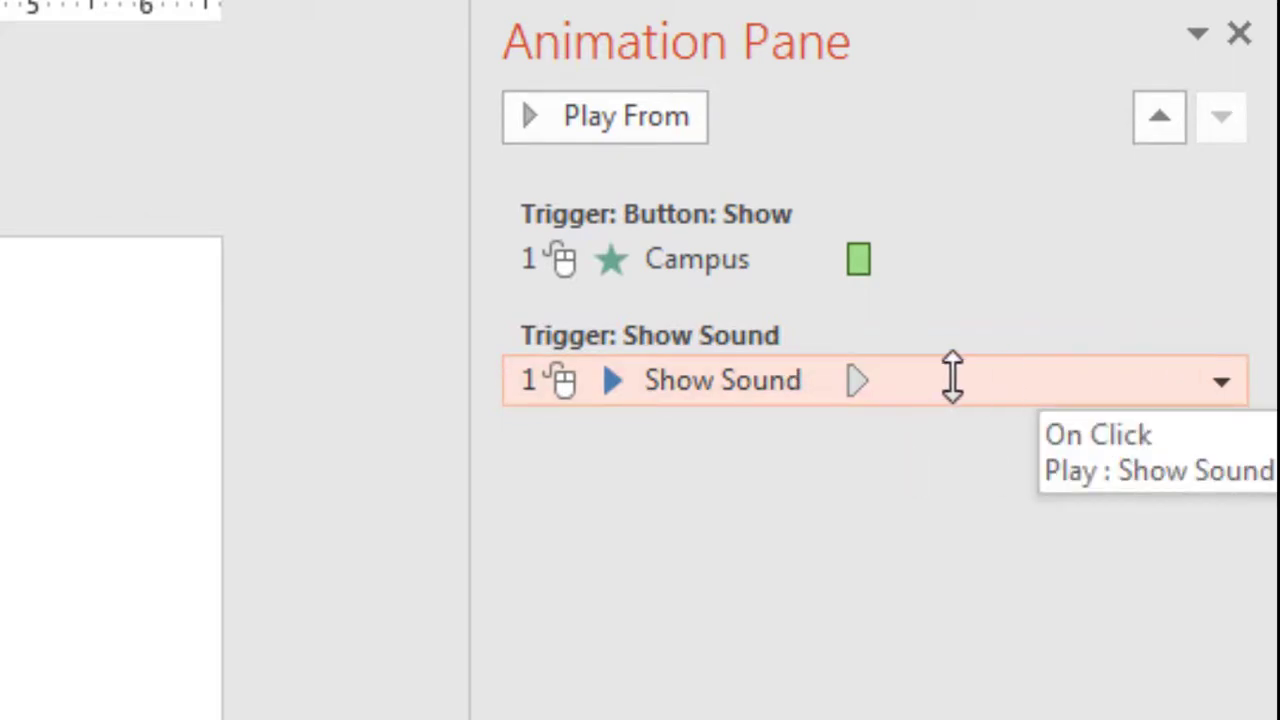
left_click(912, 377)
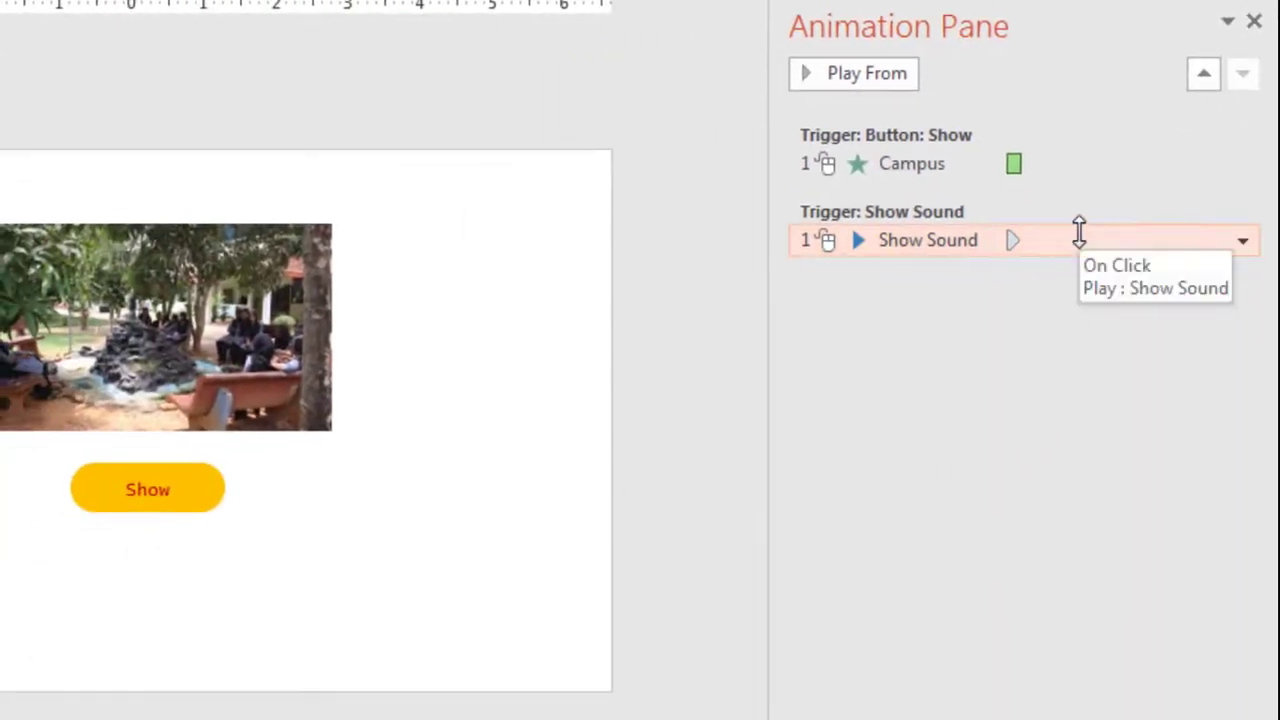
left_click(1238, 260)
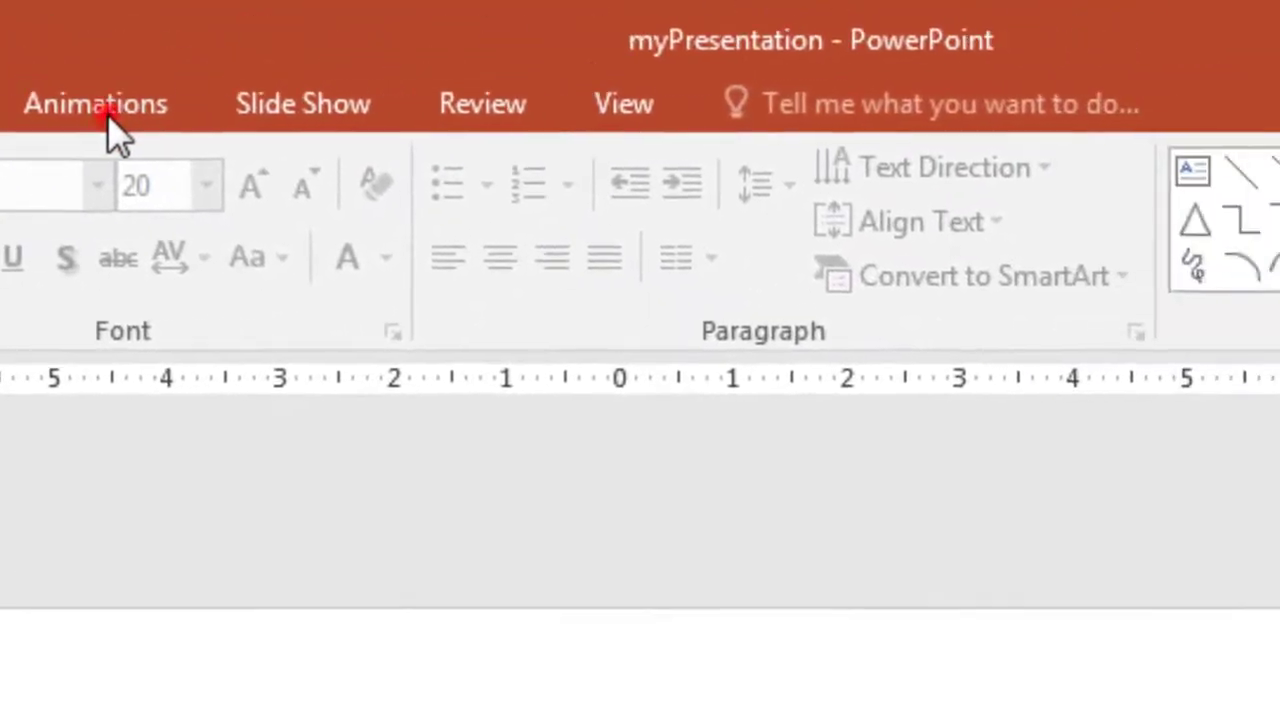
left_click(334, 108)
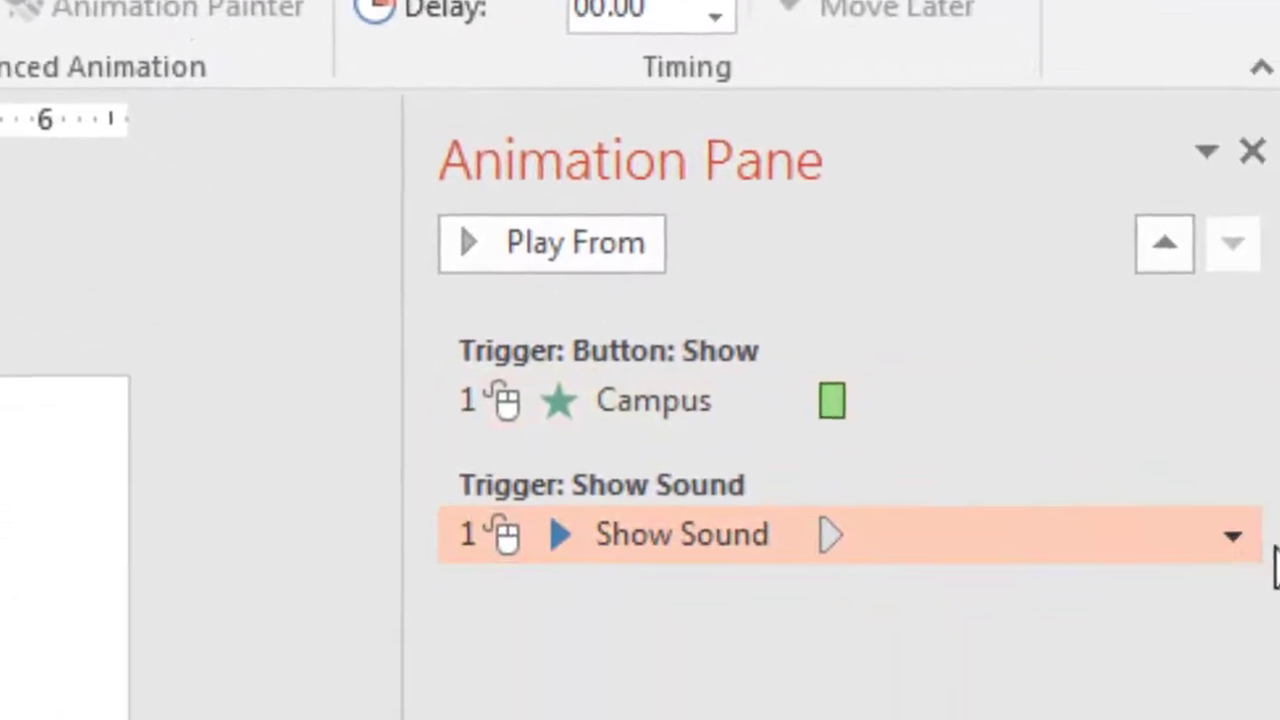
left_click(1232, 535)
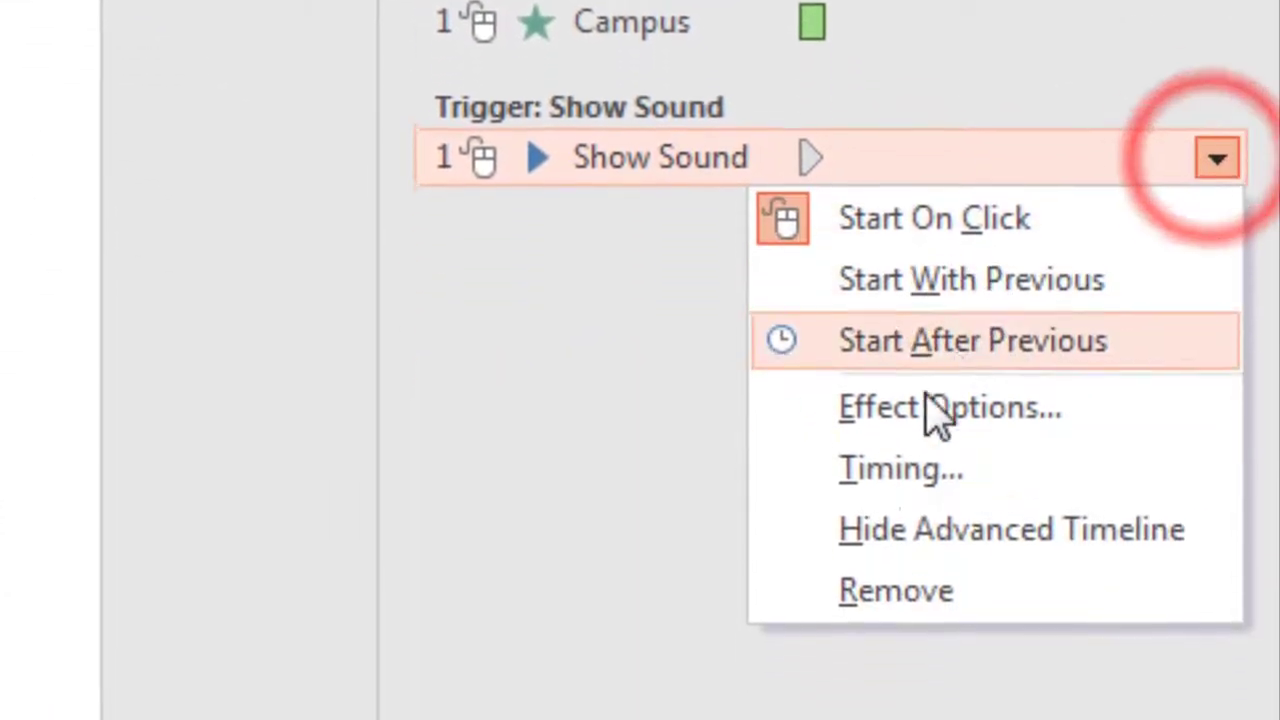
Step: Set Show Sound's Timing trigger to start on click of Button: Show
left_click(890, 712)
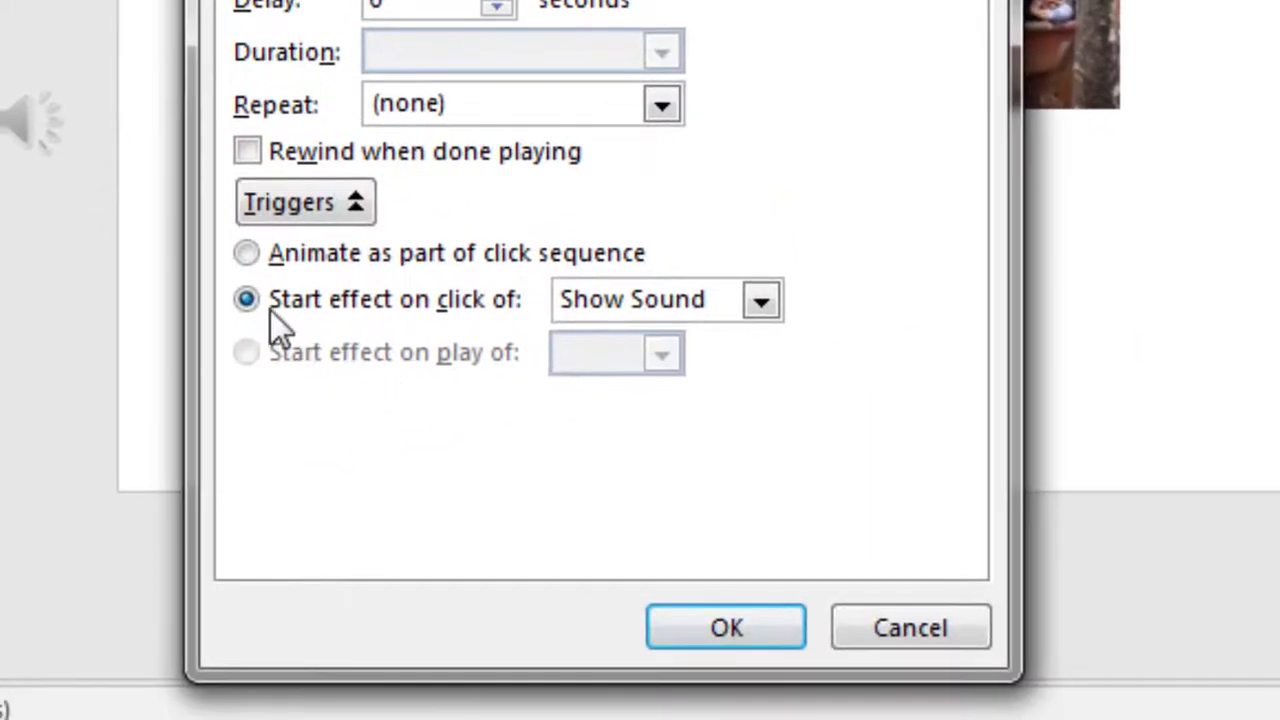
left_click(752, 306)
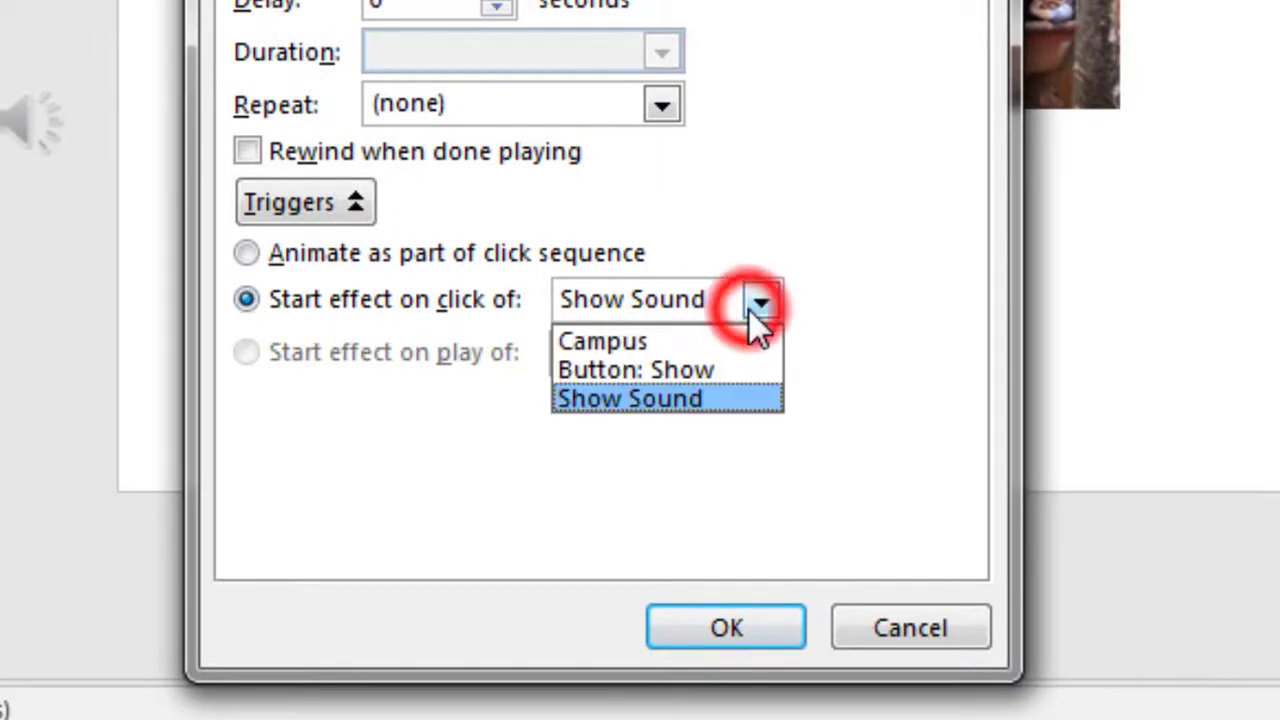
left_click(731, 369)
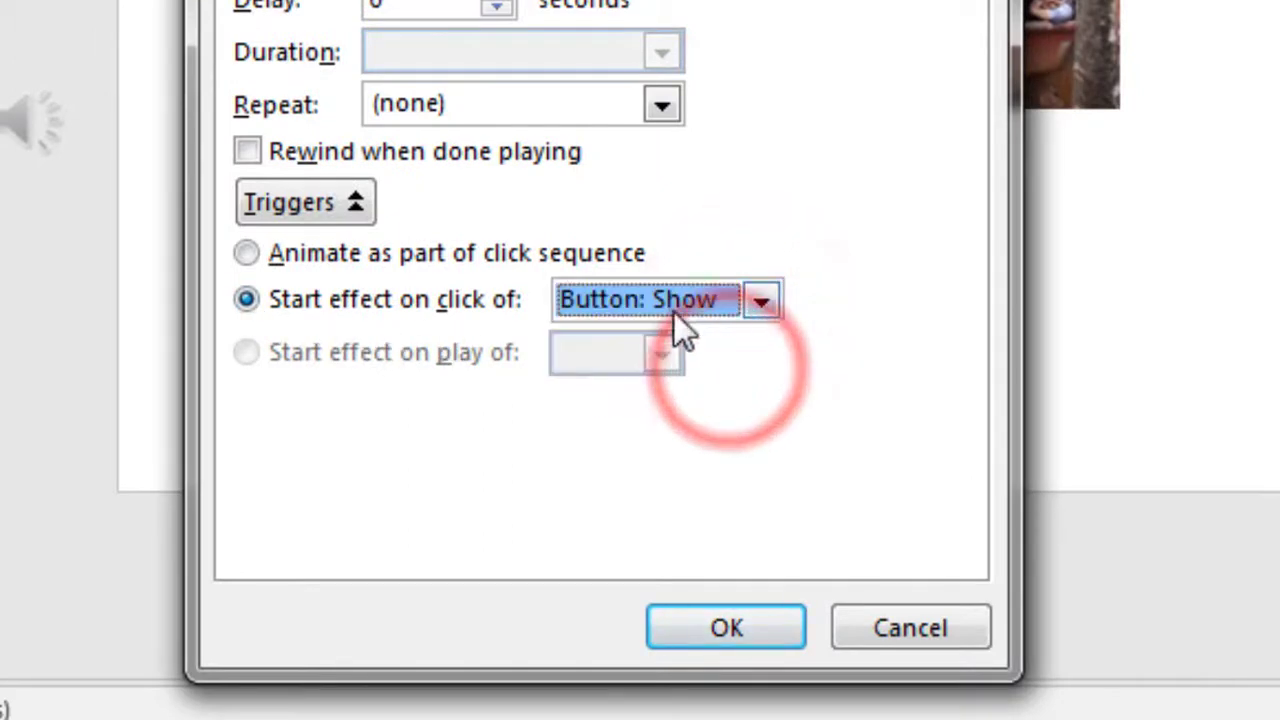
left_click(733, 645)
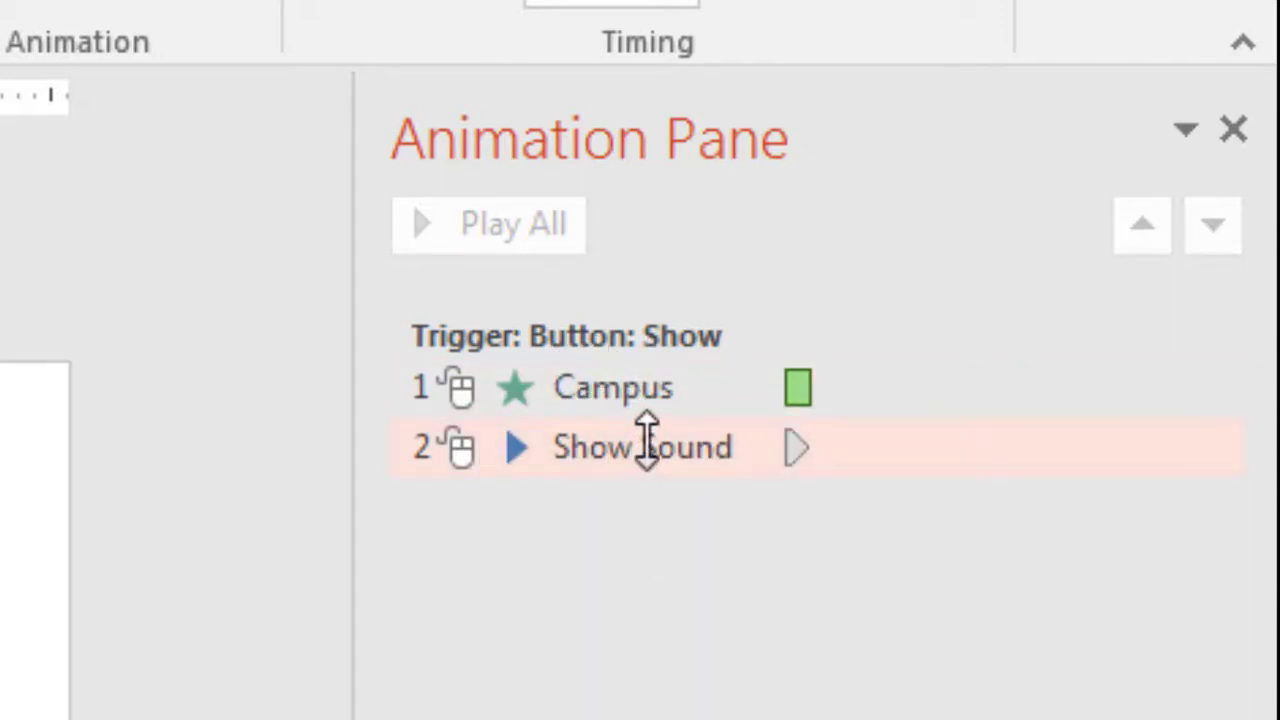
Step: Set the Show Sound animation to start With Previous, alongside the Campus entrance
left_click(651, 394)
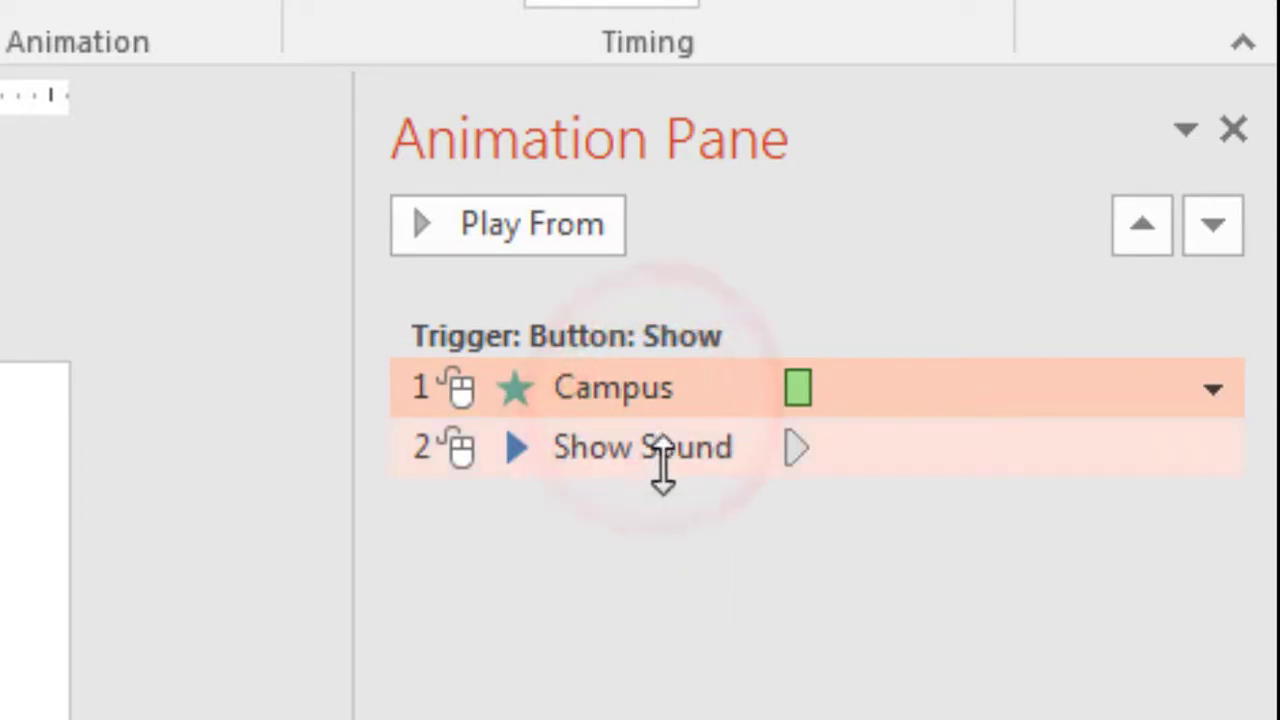
left_click(663, 457)
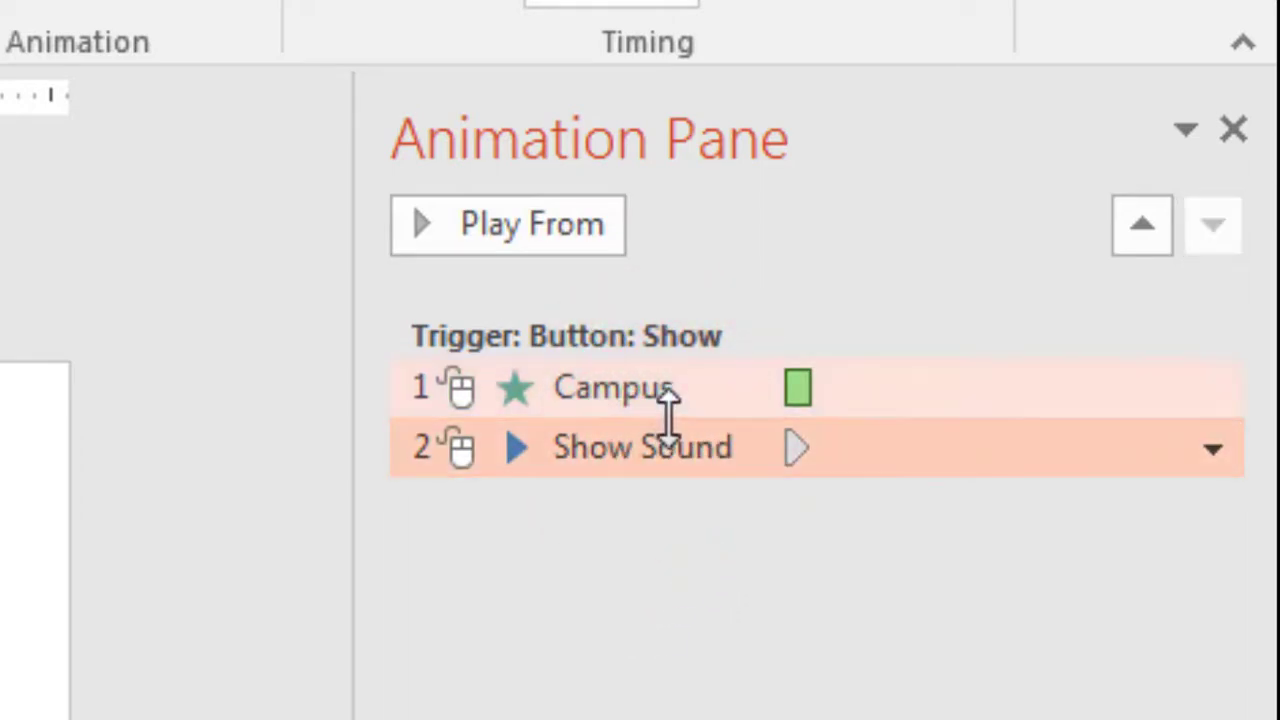
left_click(668, 403)
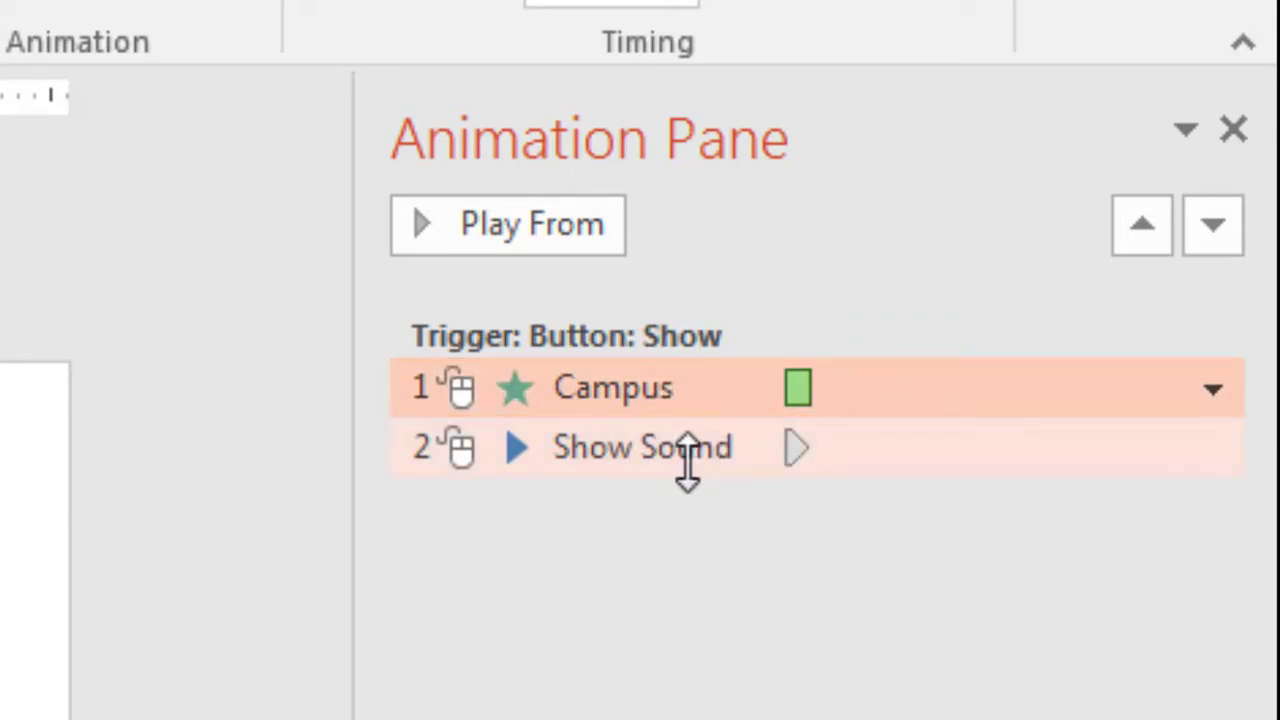
left_click(688, 462)
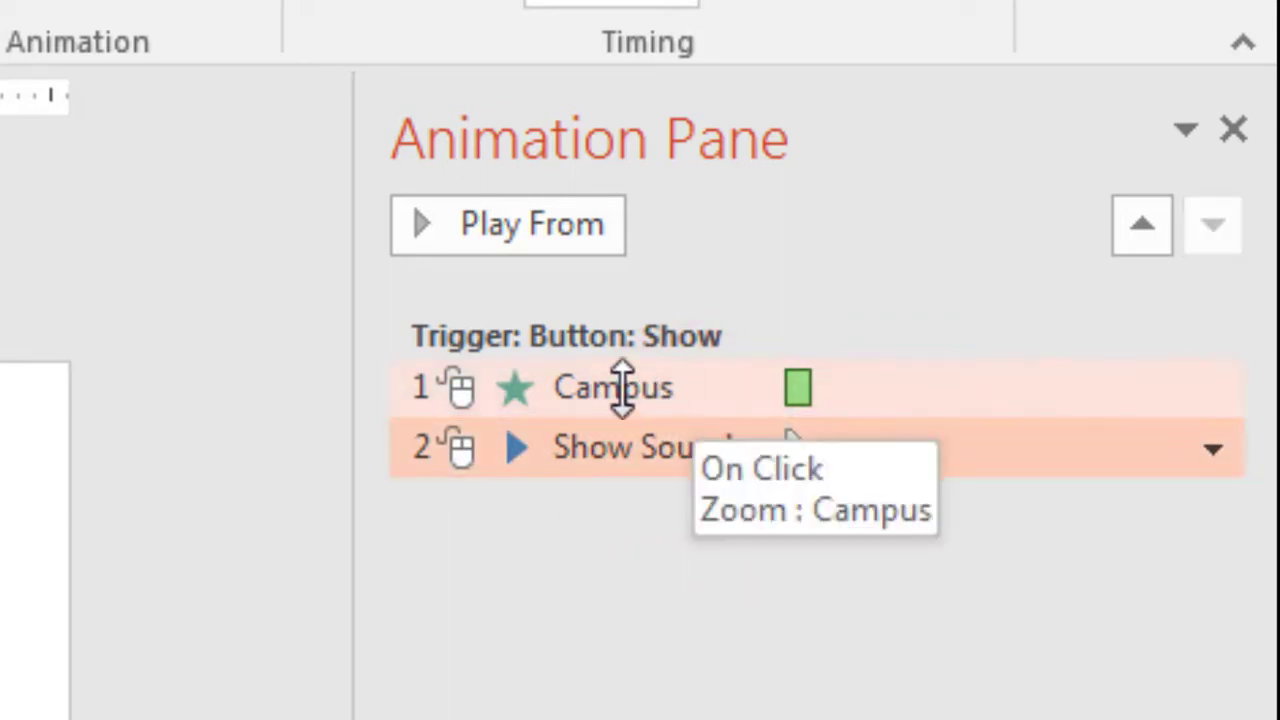
left_click(677, 401)
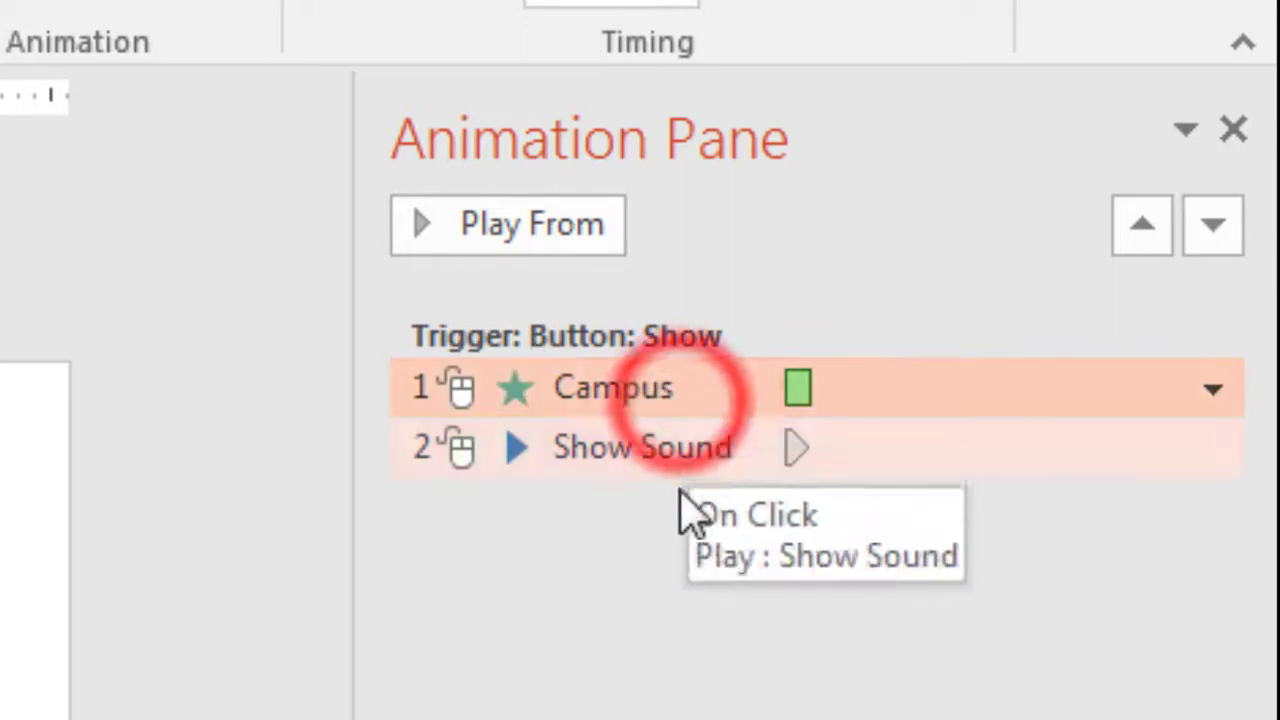
left_click(684, 387)
left_click(652, 455)
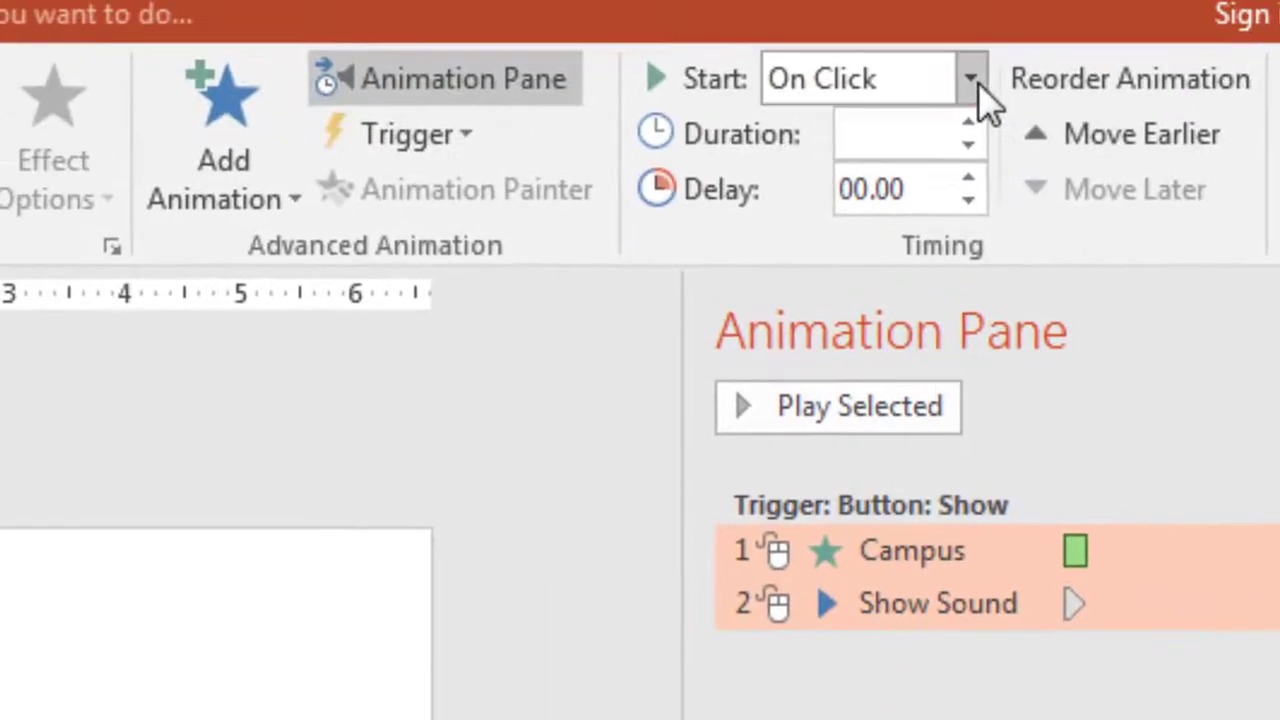
left_click(972, 80)
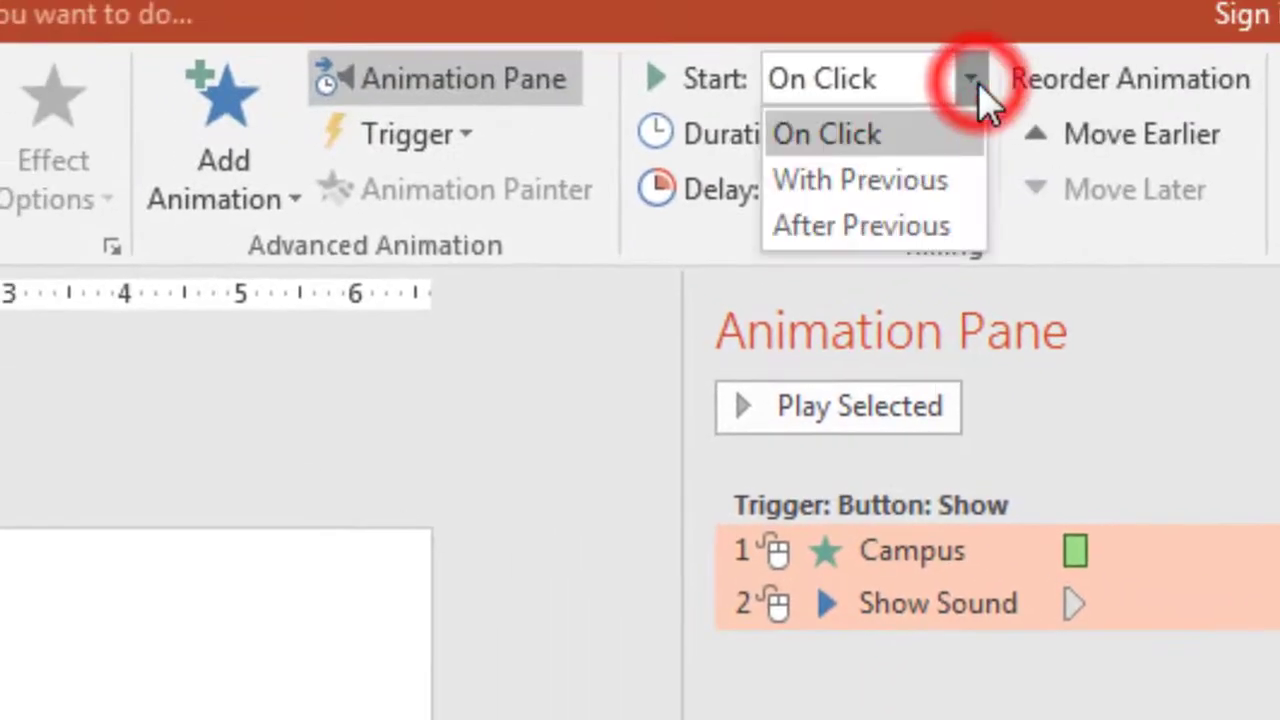
left_click(814, 187)
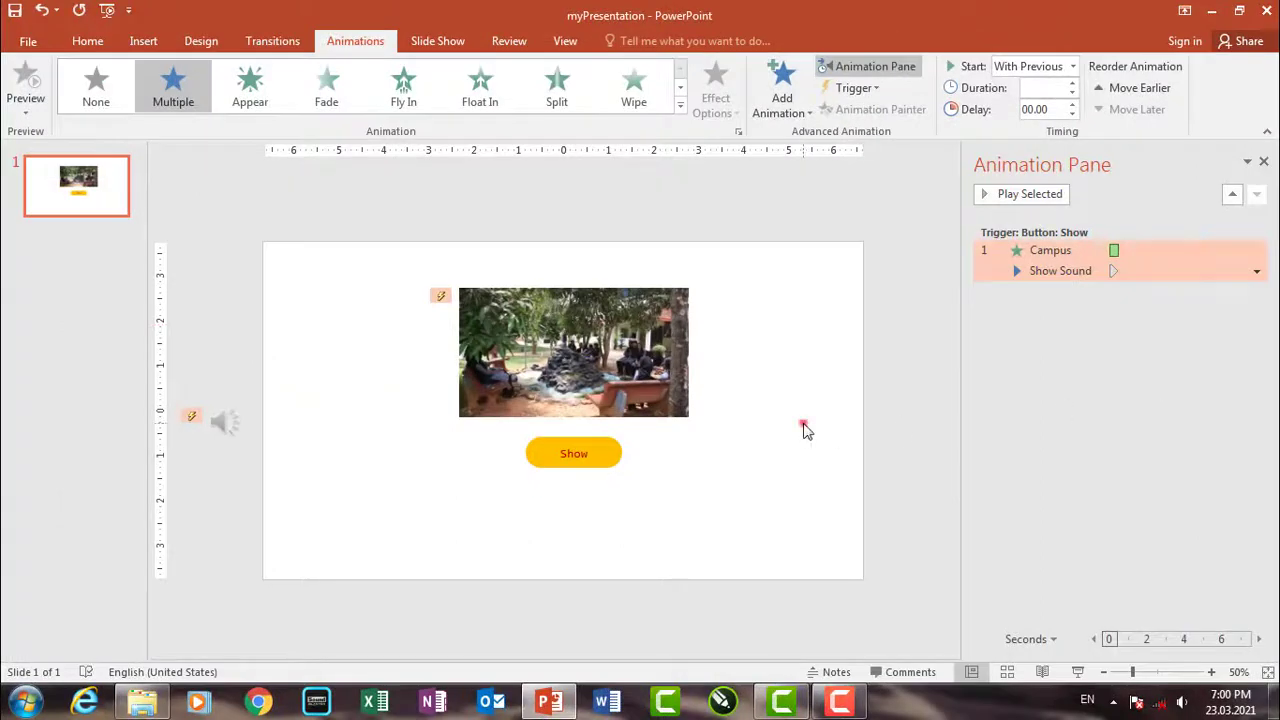
left_click(803, 424)
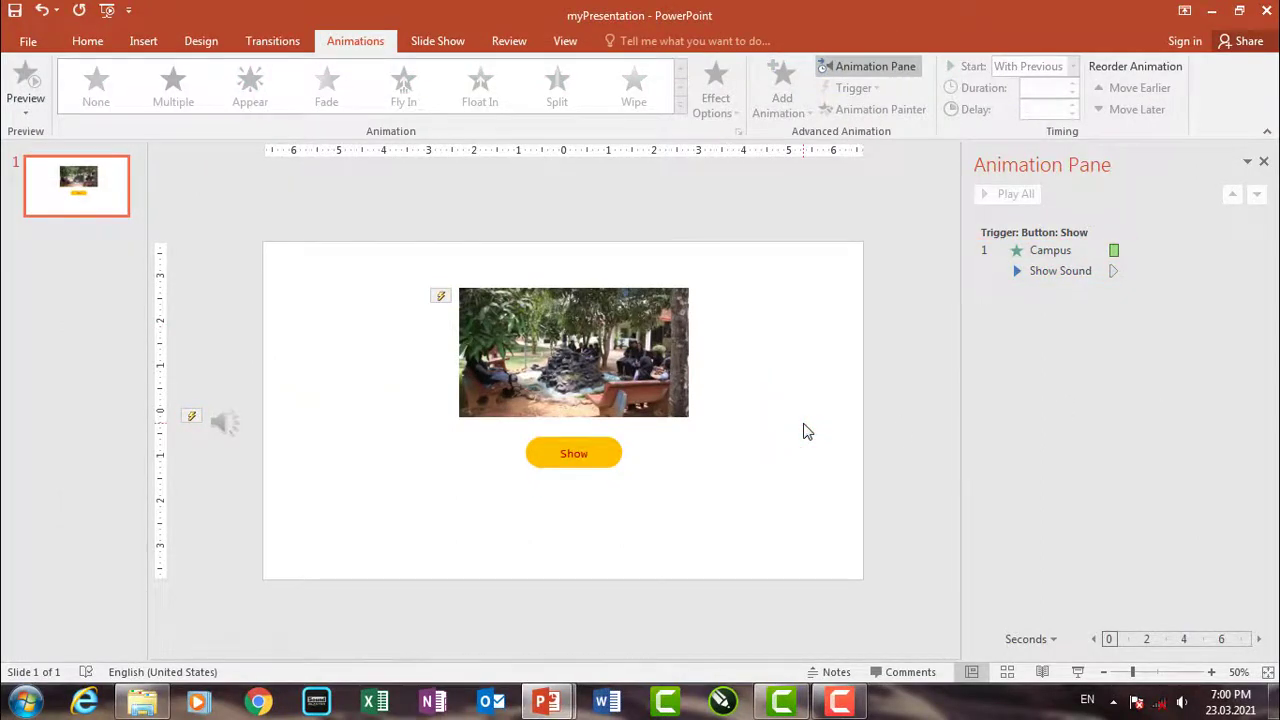
key("F5")
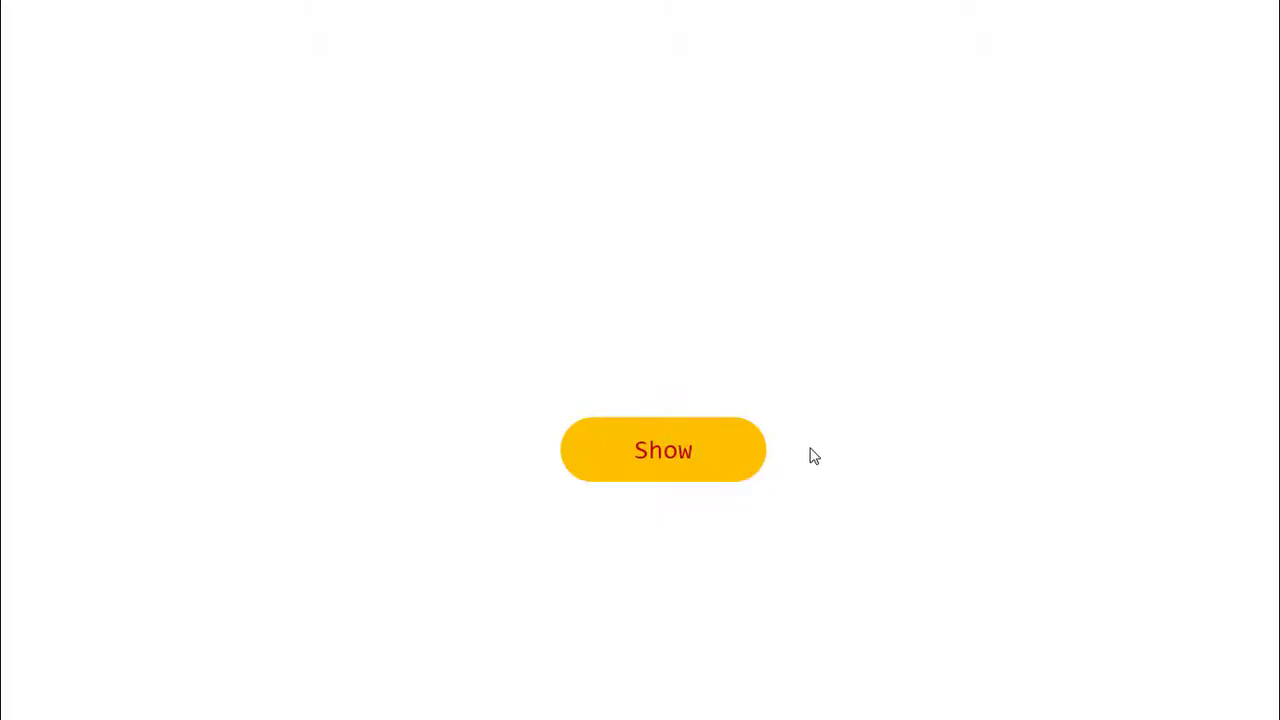
left_click(676, 458)
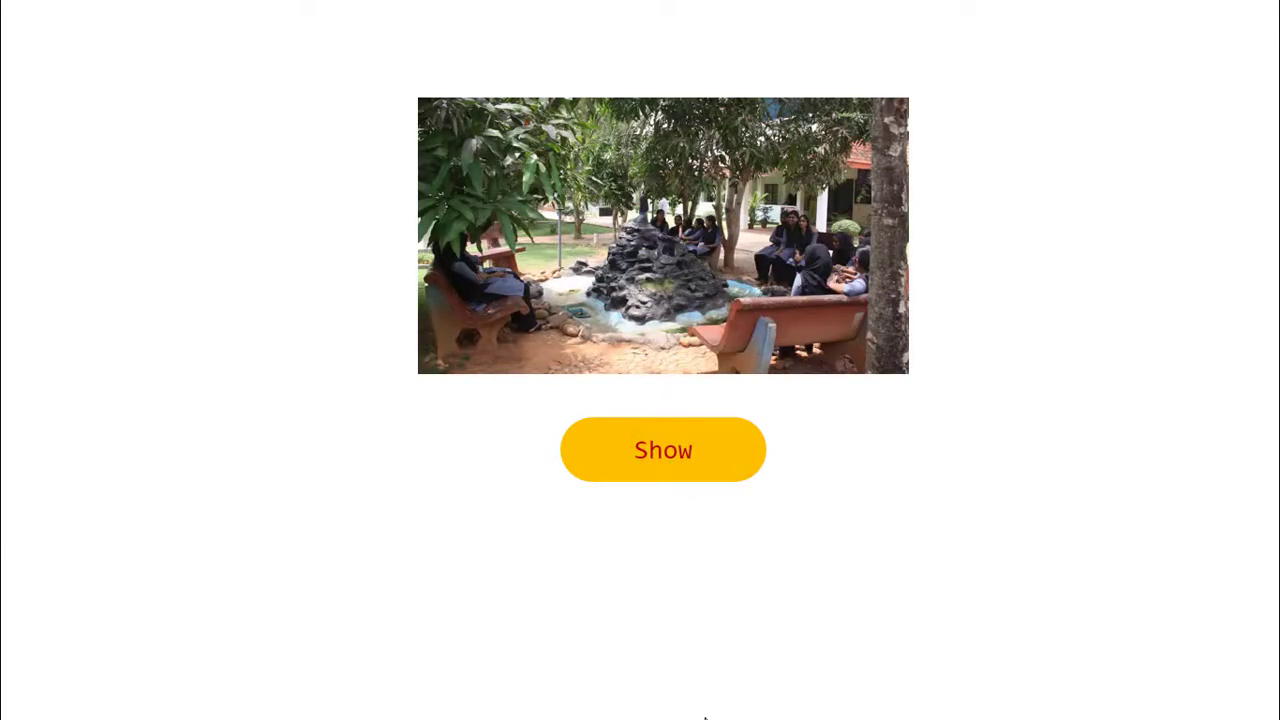
key("Escape")
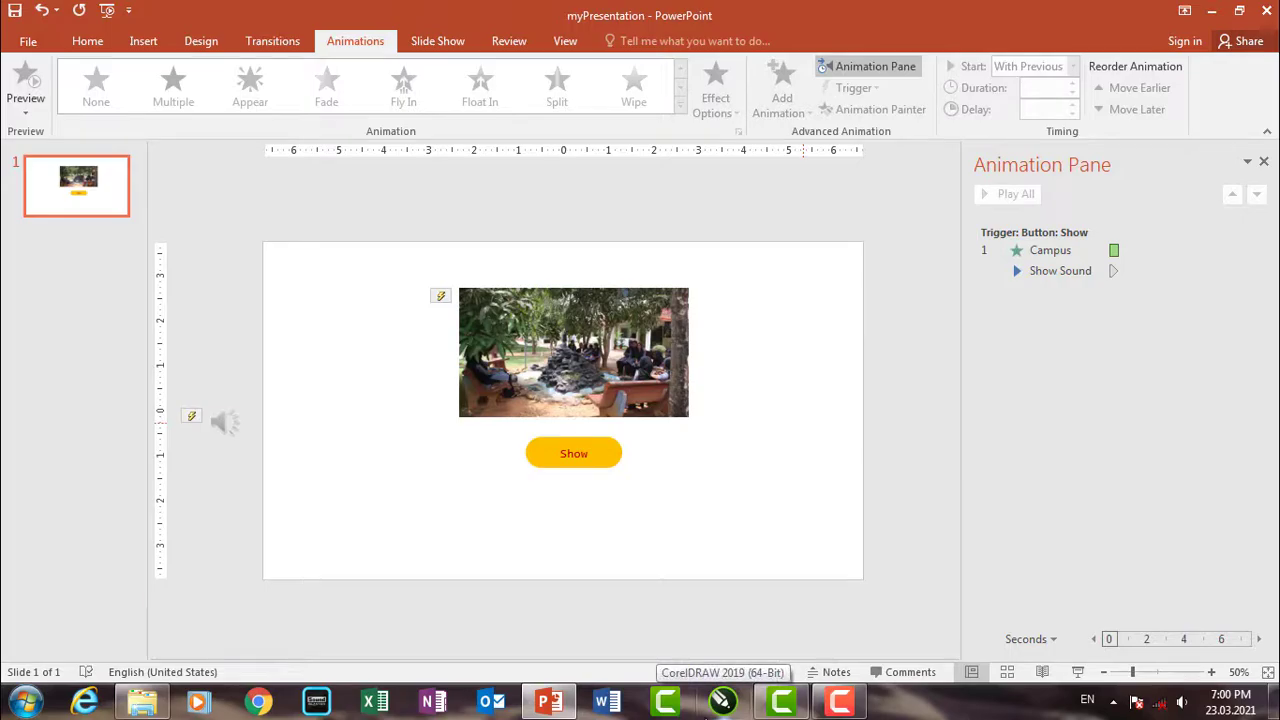
key("F5")
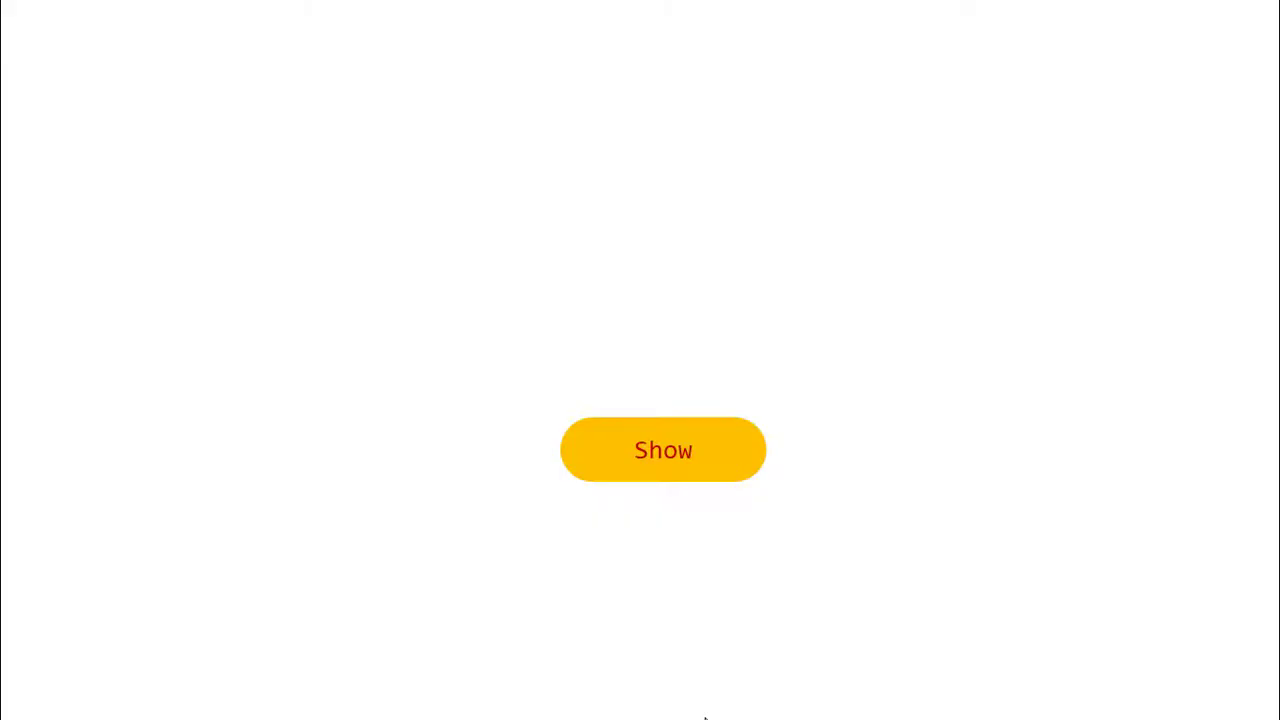
left_click(676, 458)
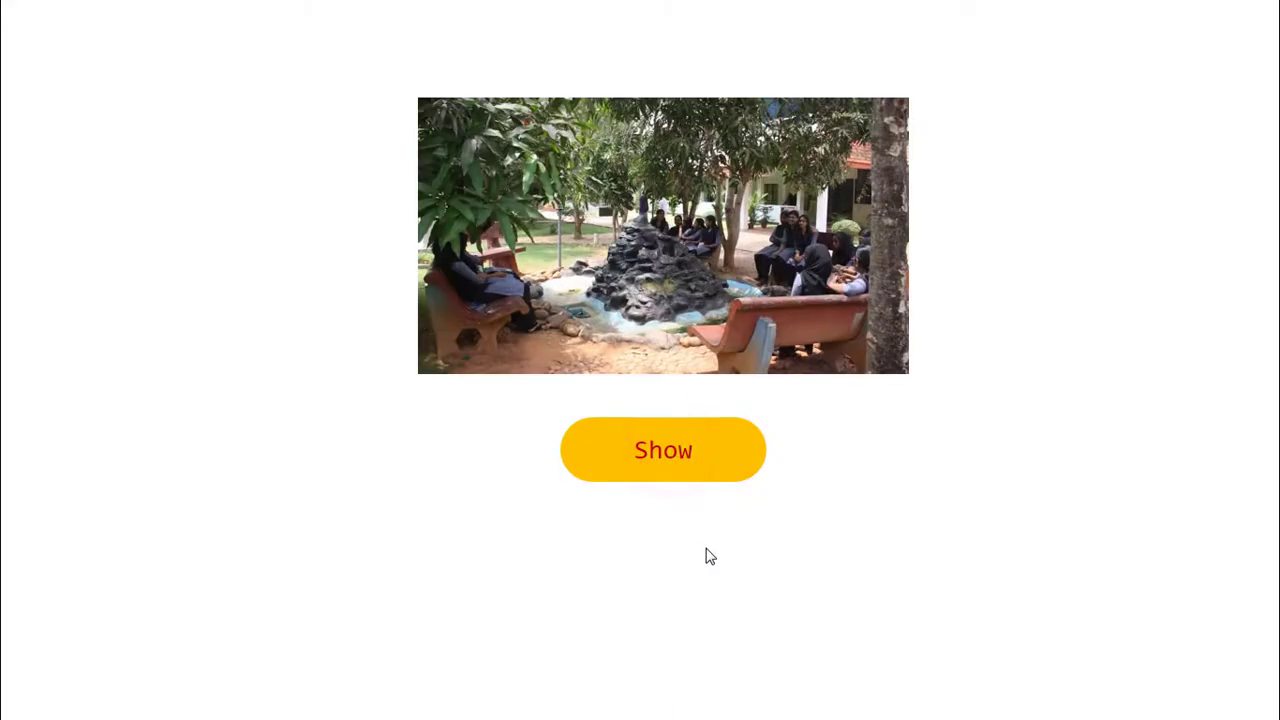
key("Escape")
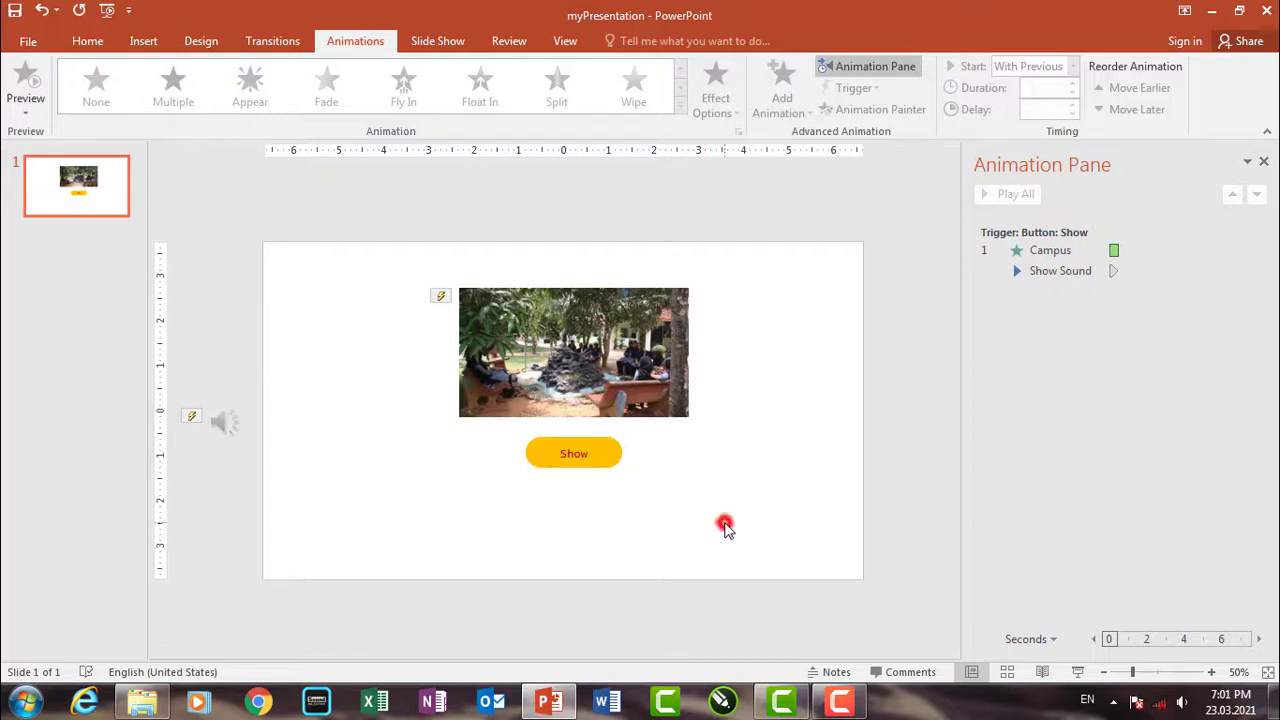
Step: Clear all objects from the slide and insert the campus photo '1 (1)'
key("ctrl+a")
key("Delete")
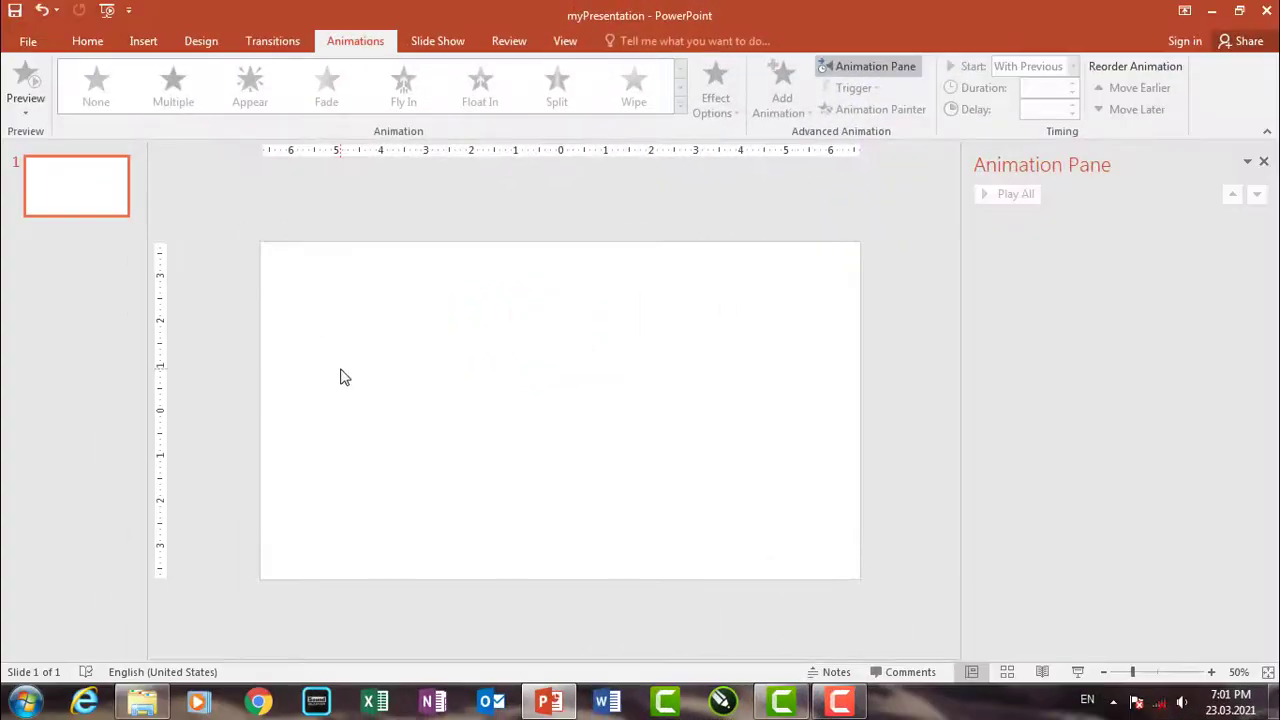
key("alt+i")
key("p")
key("f")
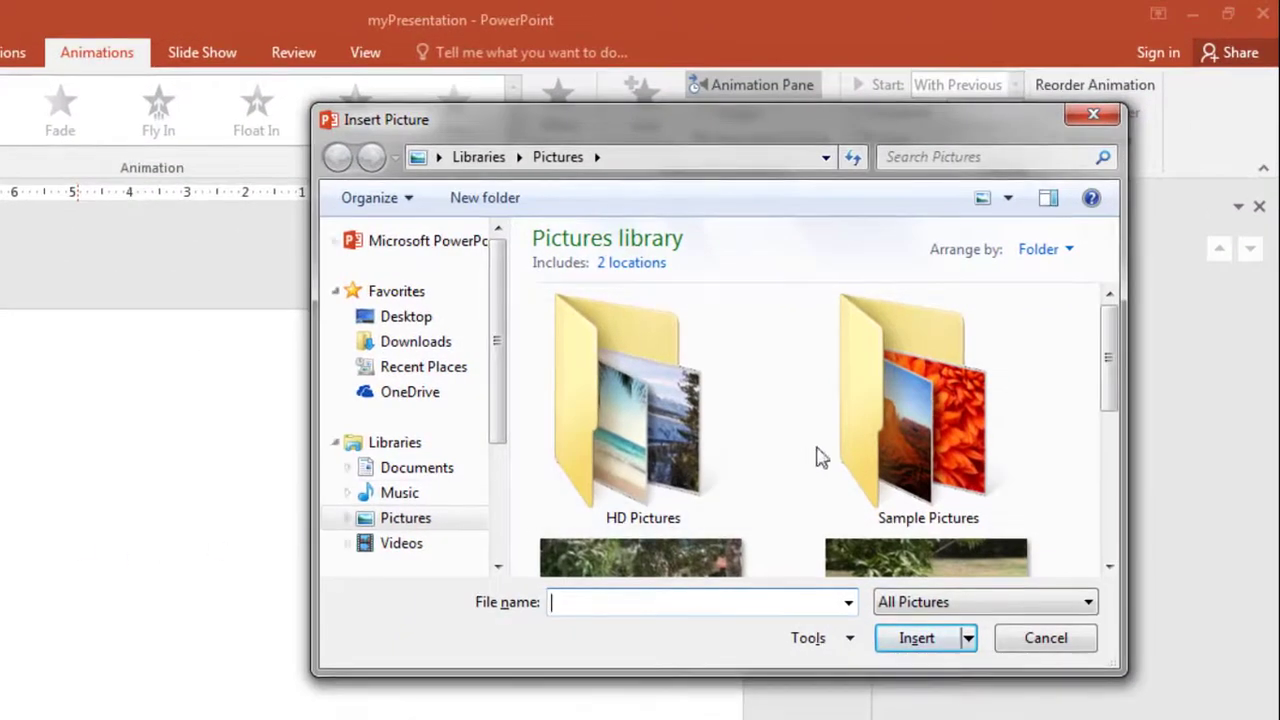
scroll(1117, 365, "down", 3)
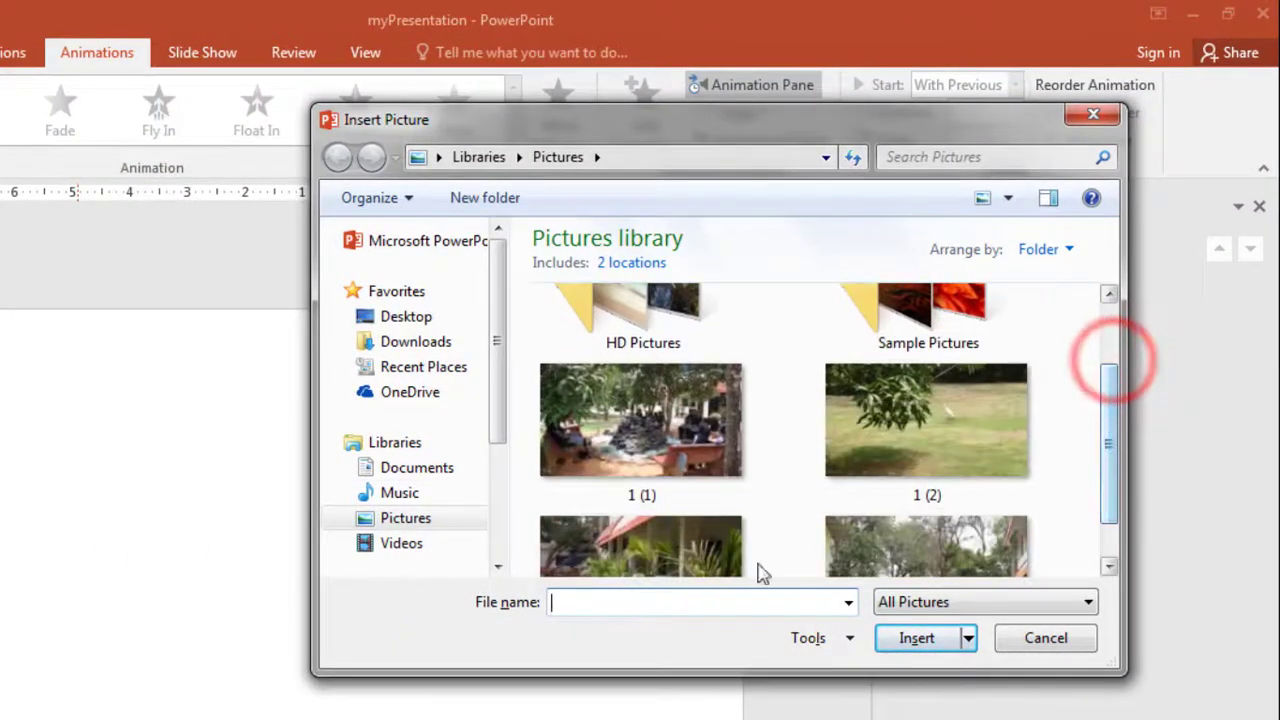
left_click(690, 430)
left_click(935, 638)
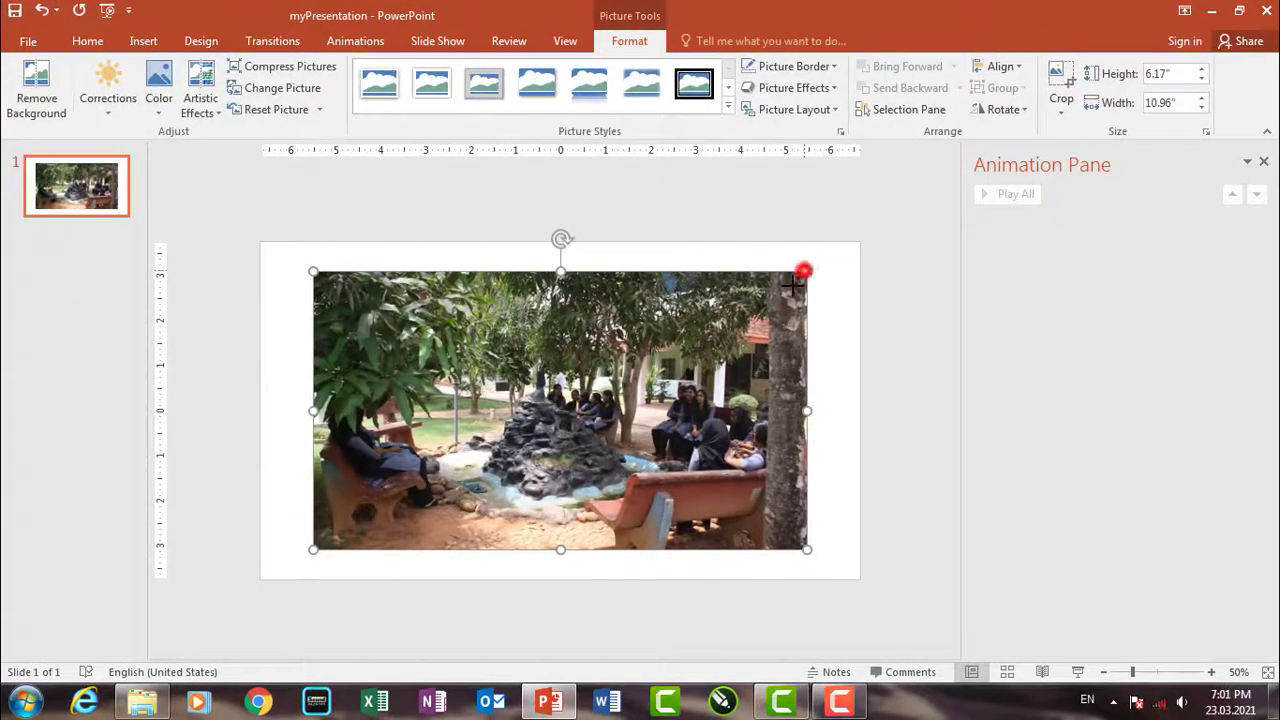
Step: Resize the photo to 7.29 by 4.11 inches and centre it horizontally on the slide
left_click_drag(805, 271, 643, 357)
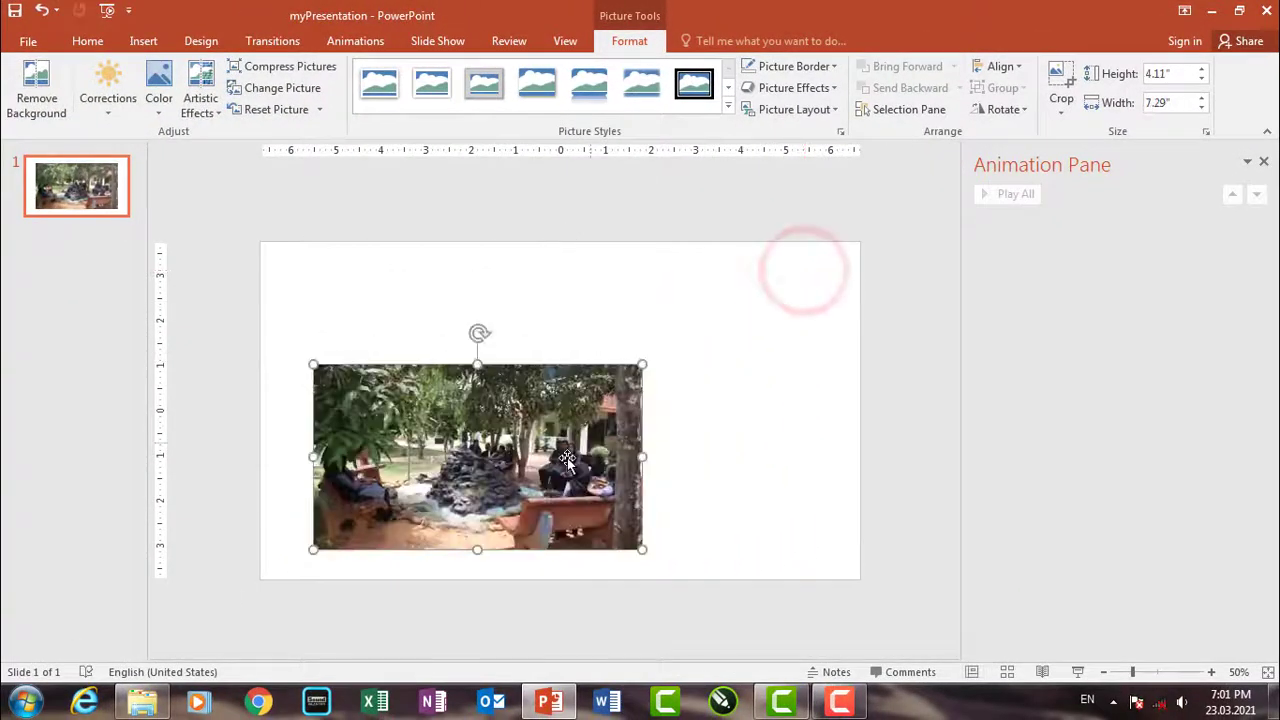
left_click_drag(566, 452, 629, 366)
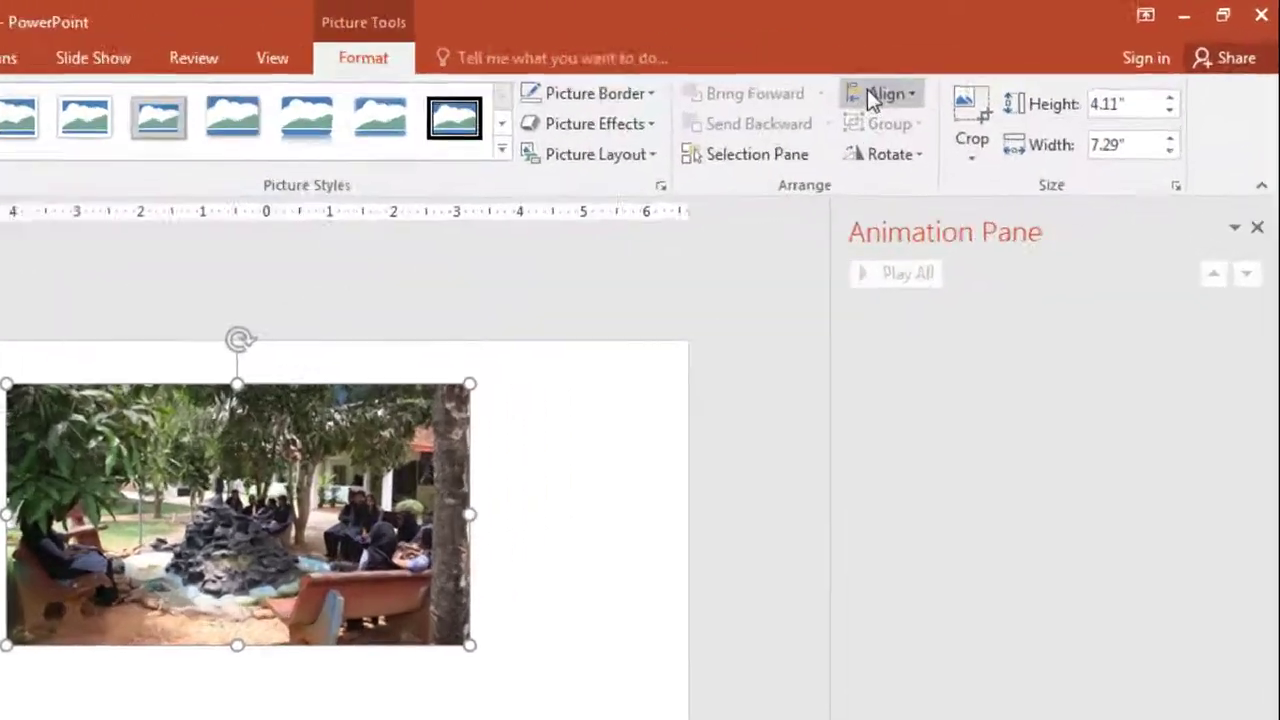
left_click(1000, 66)
left_click(708, 237)
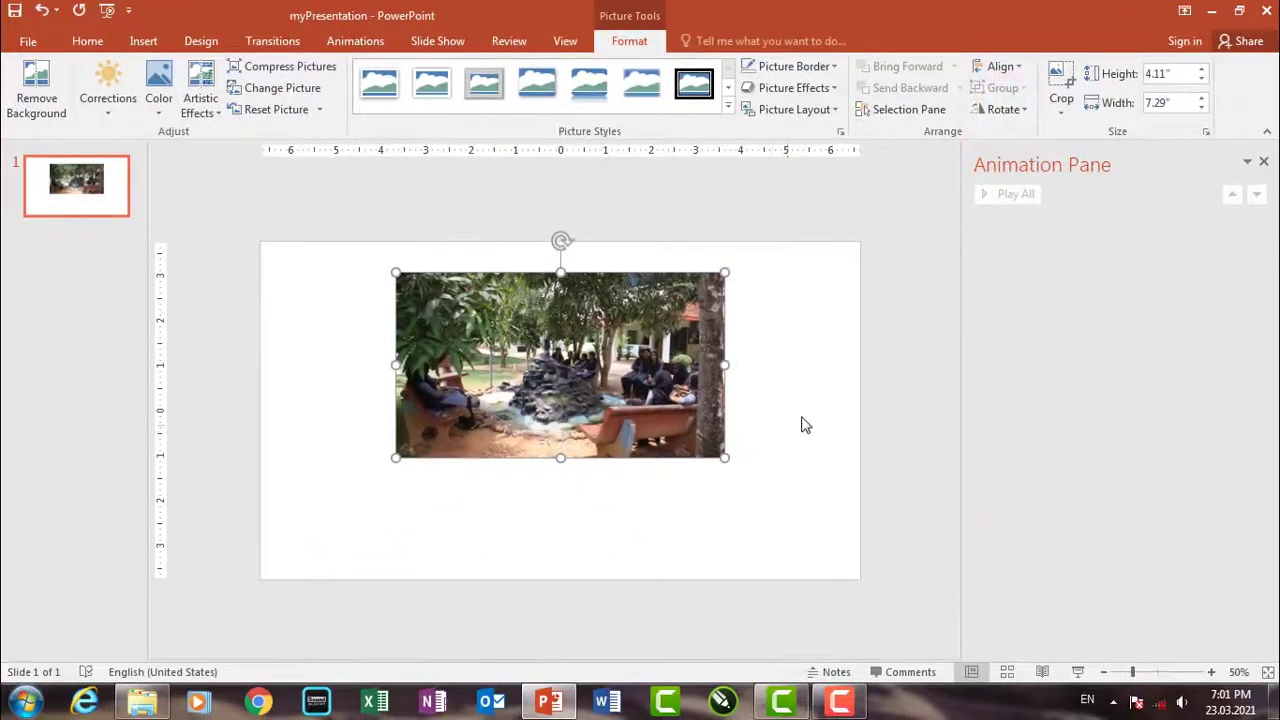
left_click(800, 422)
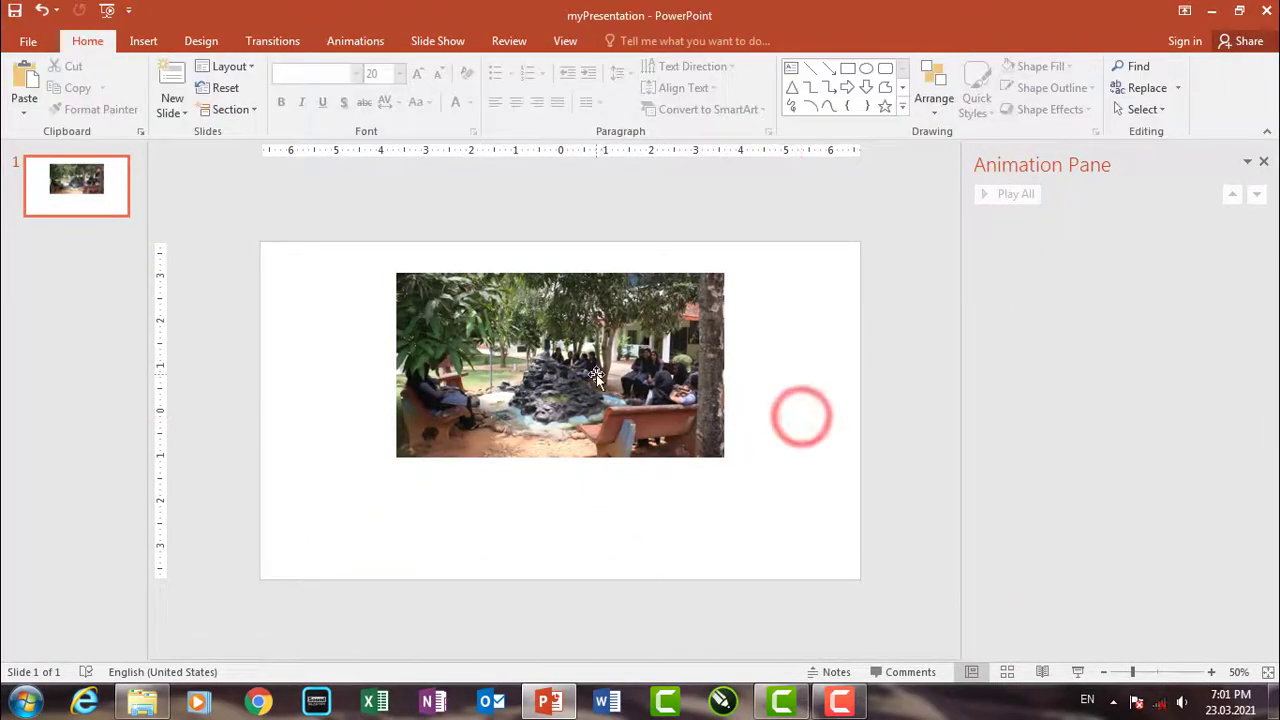
left_click(595, 373)
left_click(800, 417)
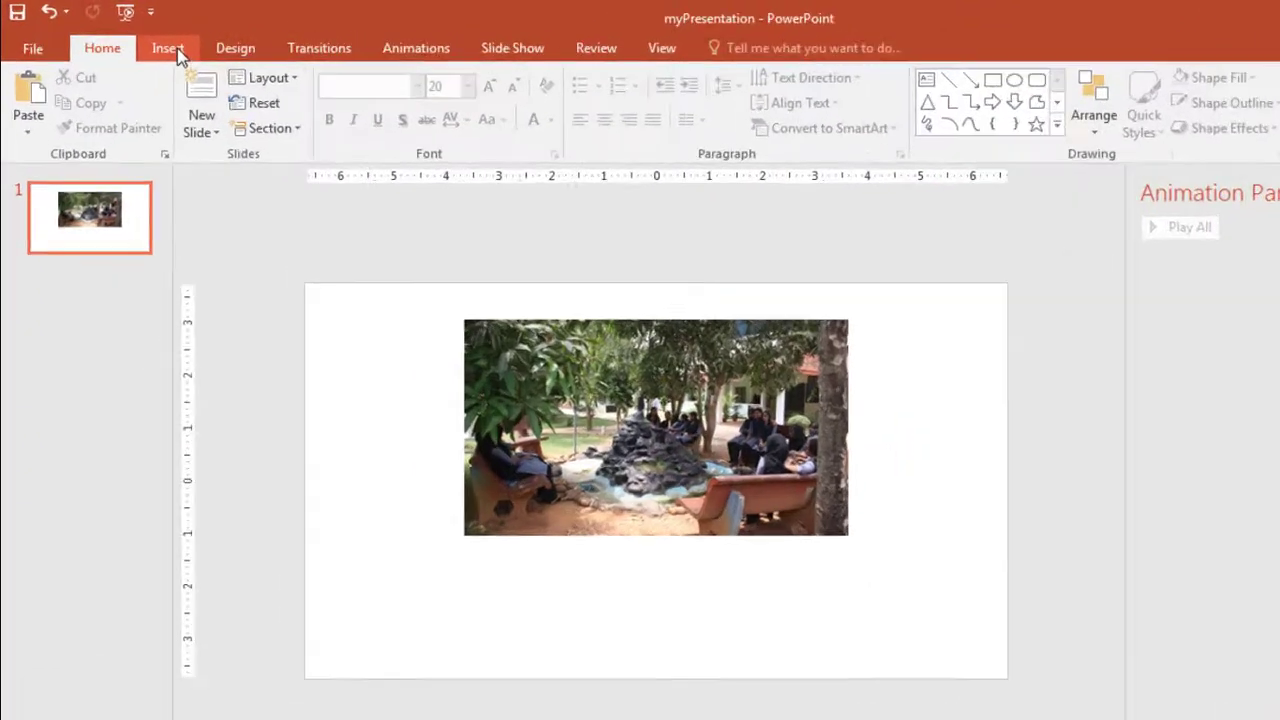
left_click(167, 48)
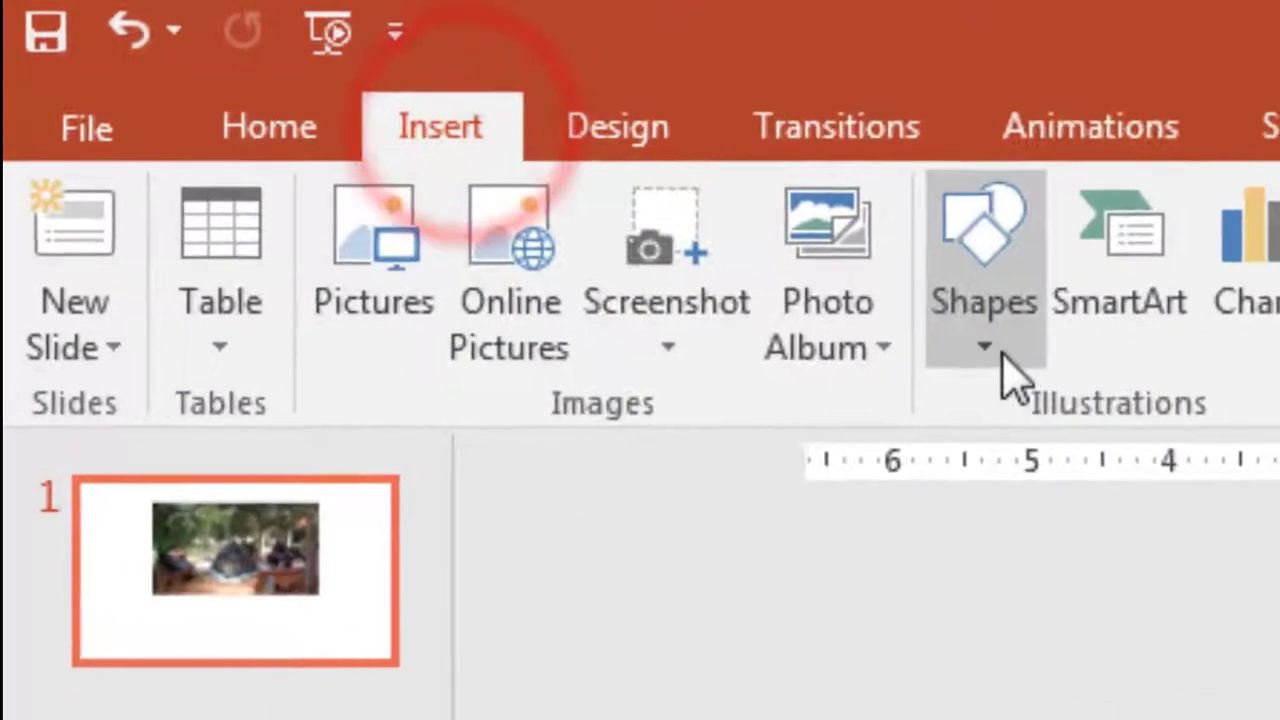
Step: Draw a pill-shaped rounded rectangle below the photo with the label 'Show'
left_click(416, 143)
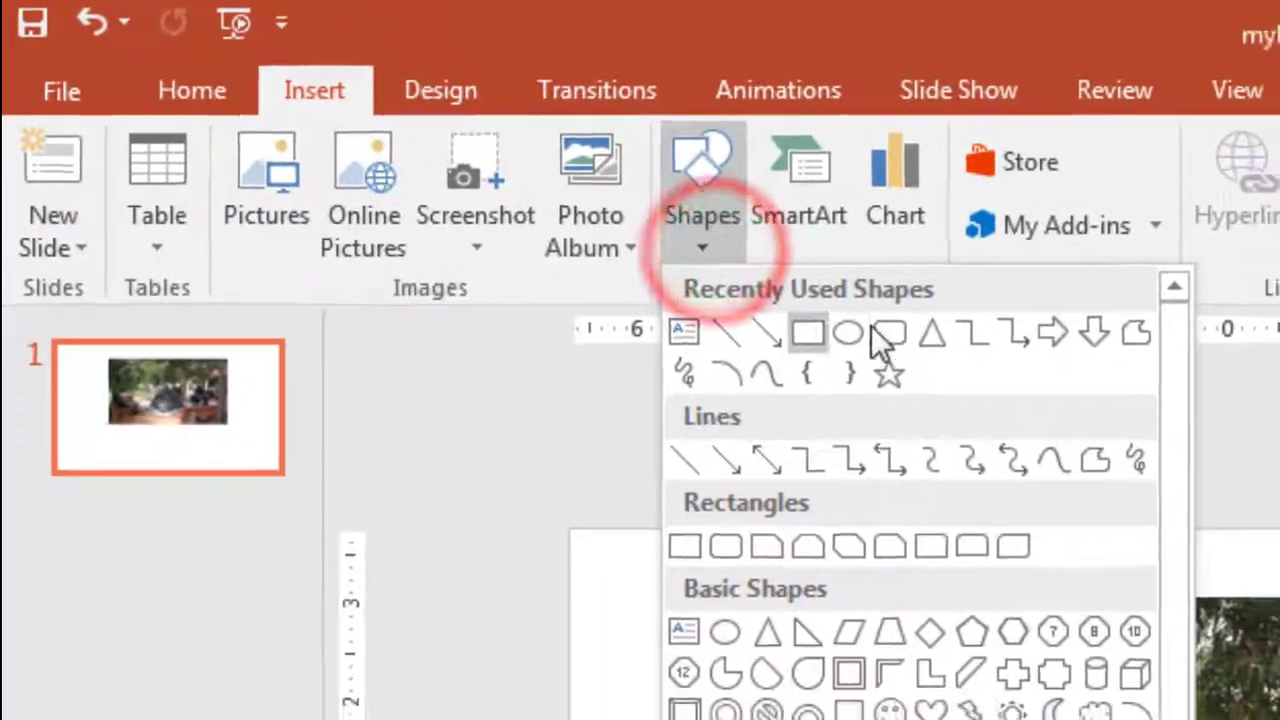
left_click(878, 332)
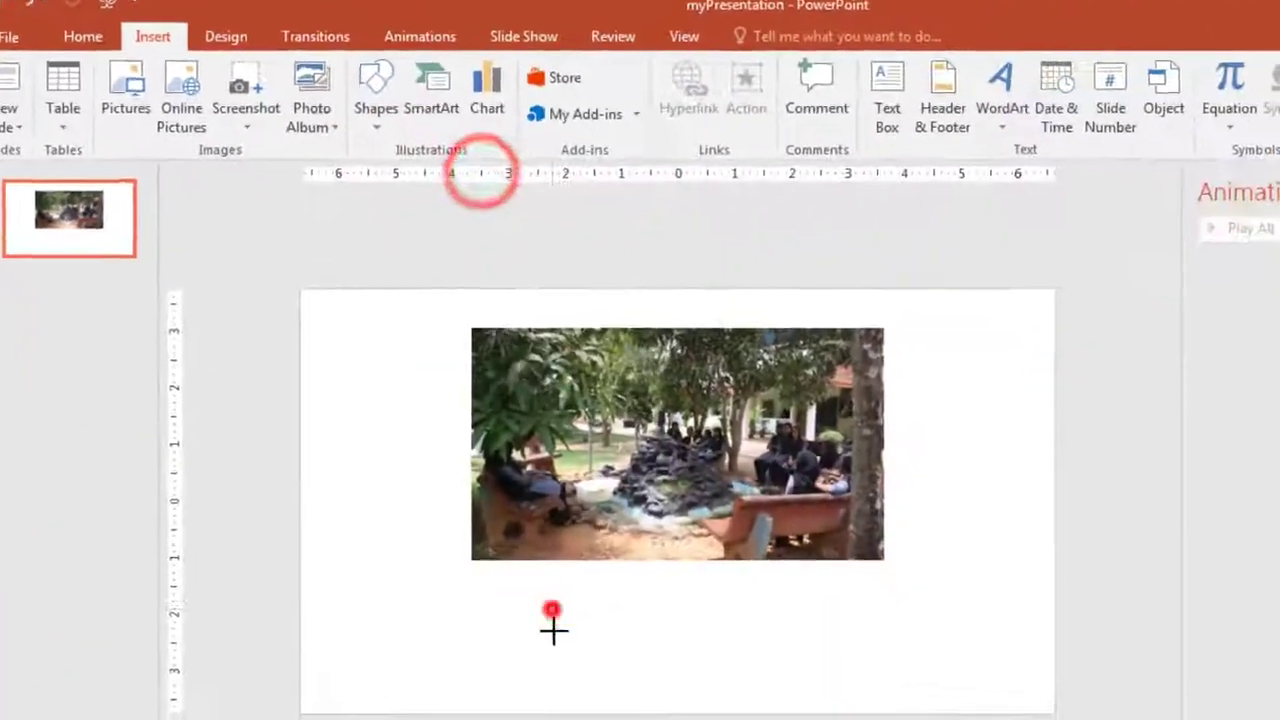
left_click_drag(1007, 719, 1205, 719)
left_click_drag(384, 583, 470, 596)
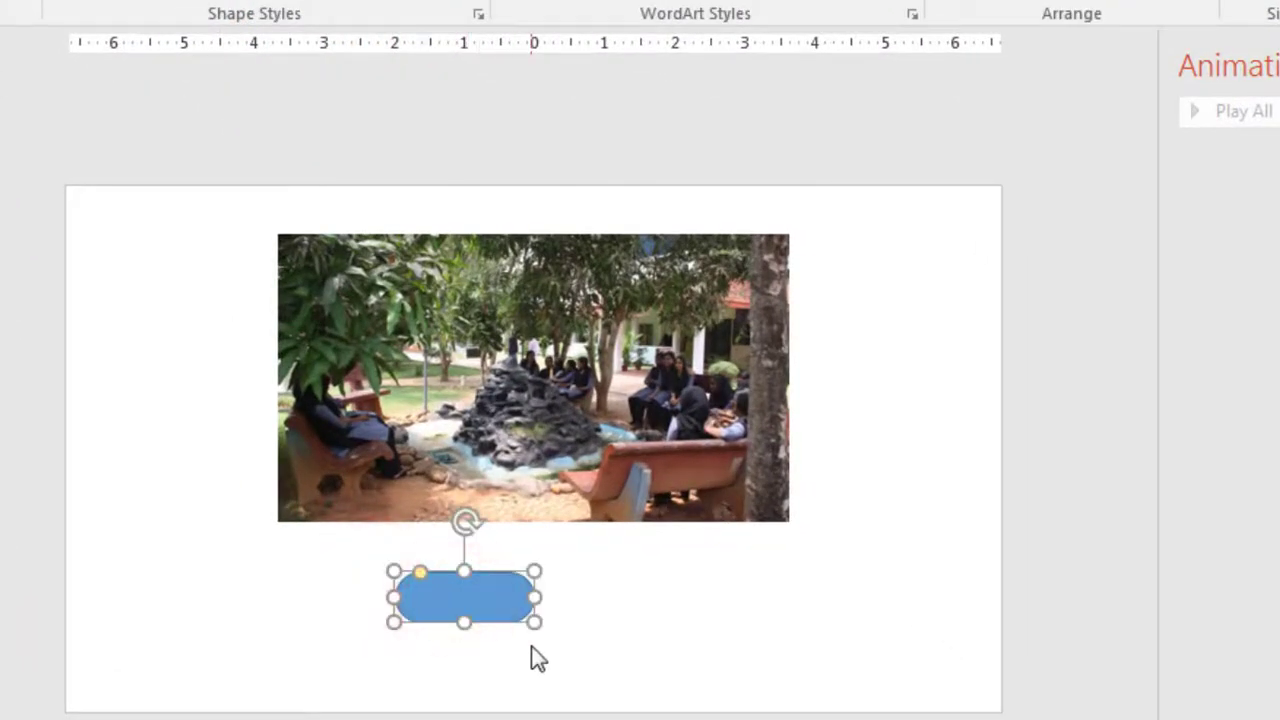
type("Show")
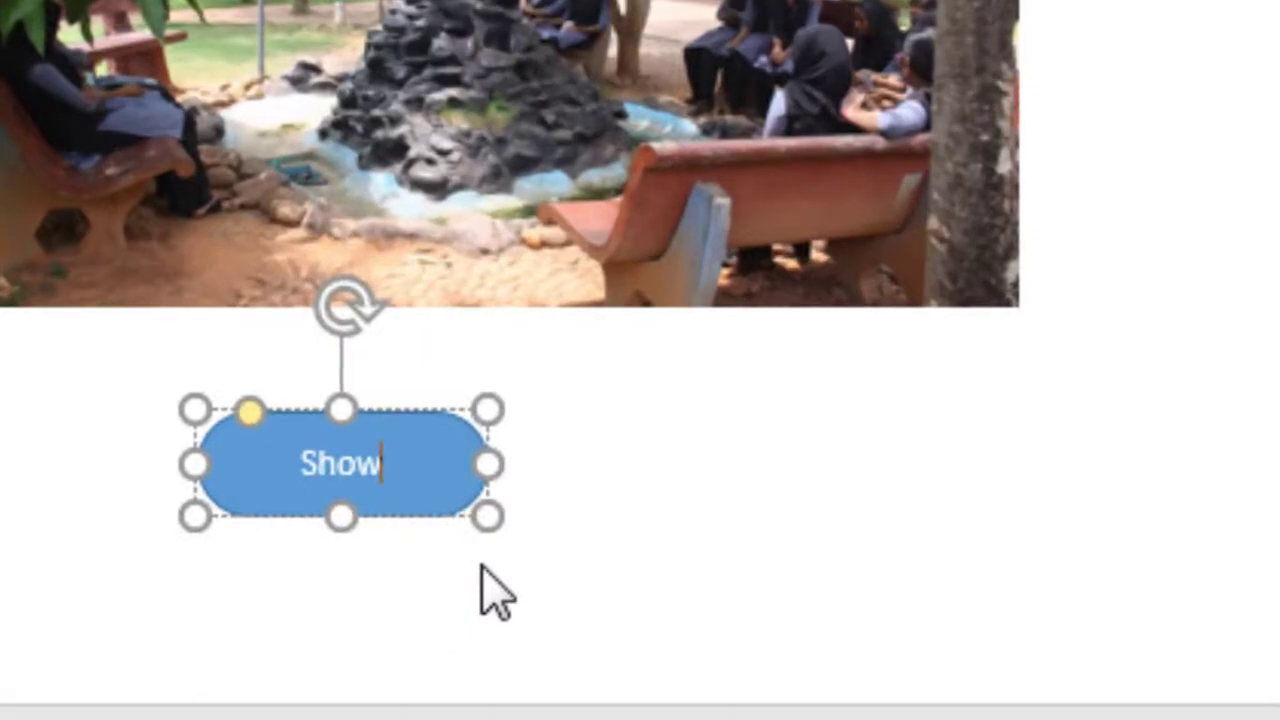
left_click(387, 411)
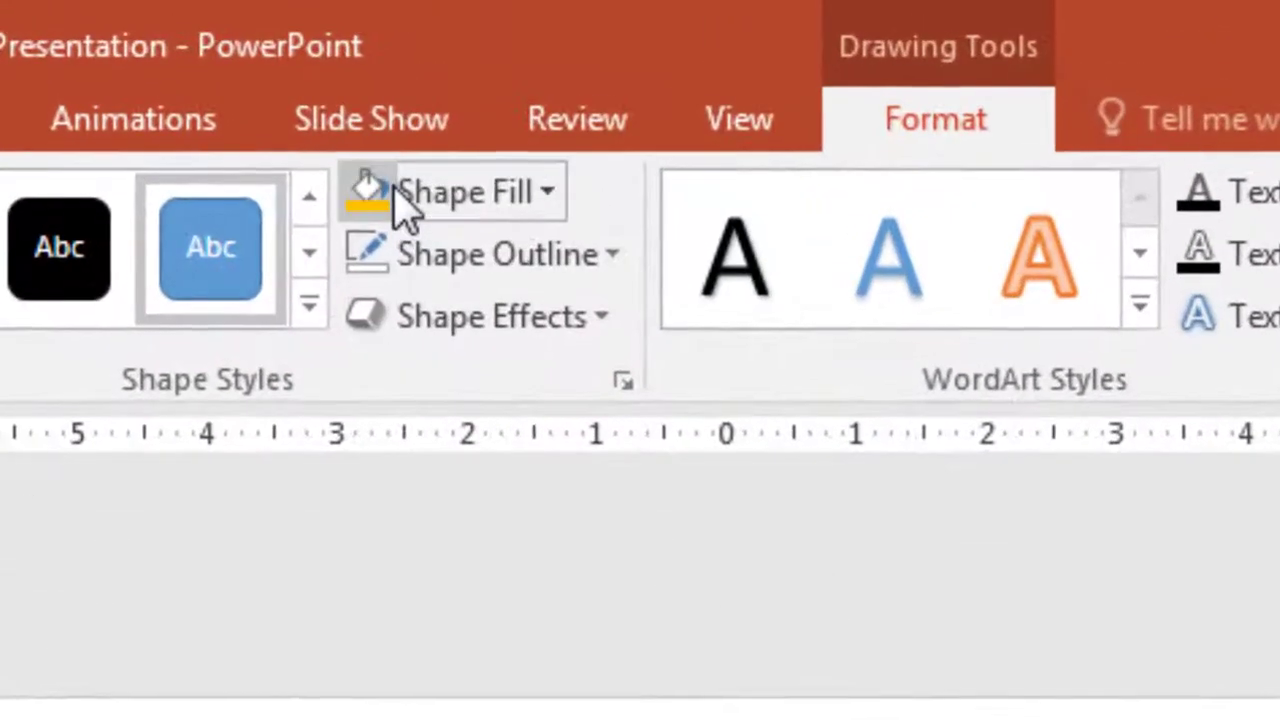
Step: Fill the Show button yellow and colour its text red
left_click(443, 63)
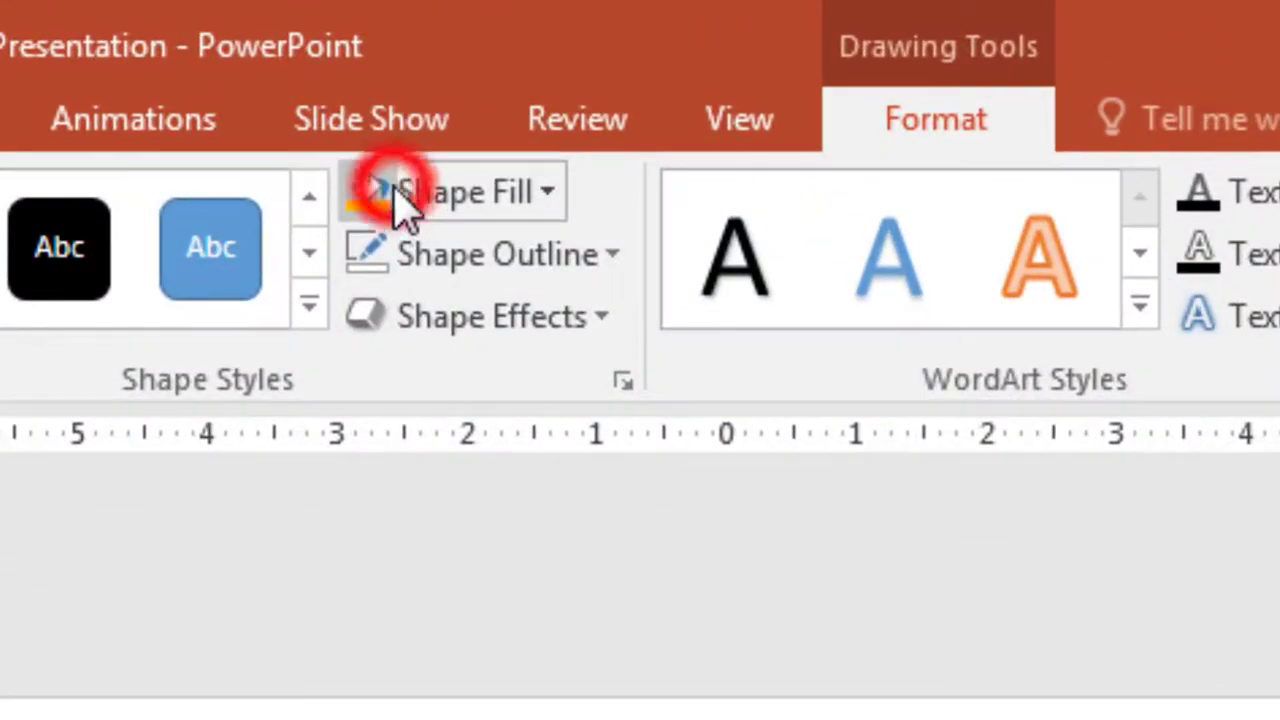
left_click(386, 260)
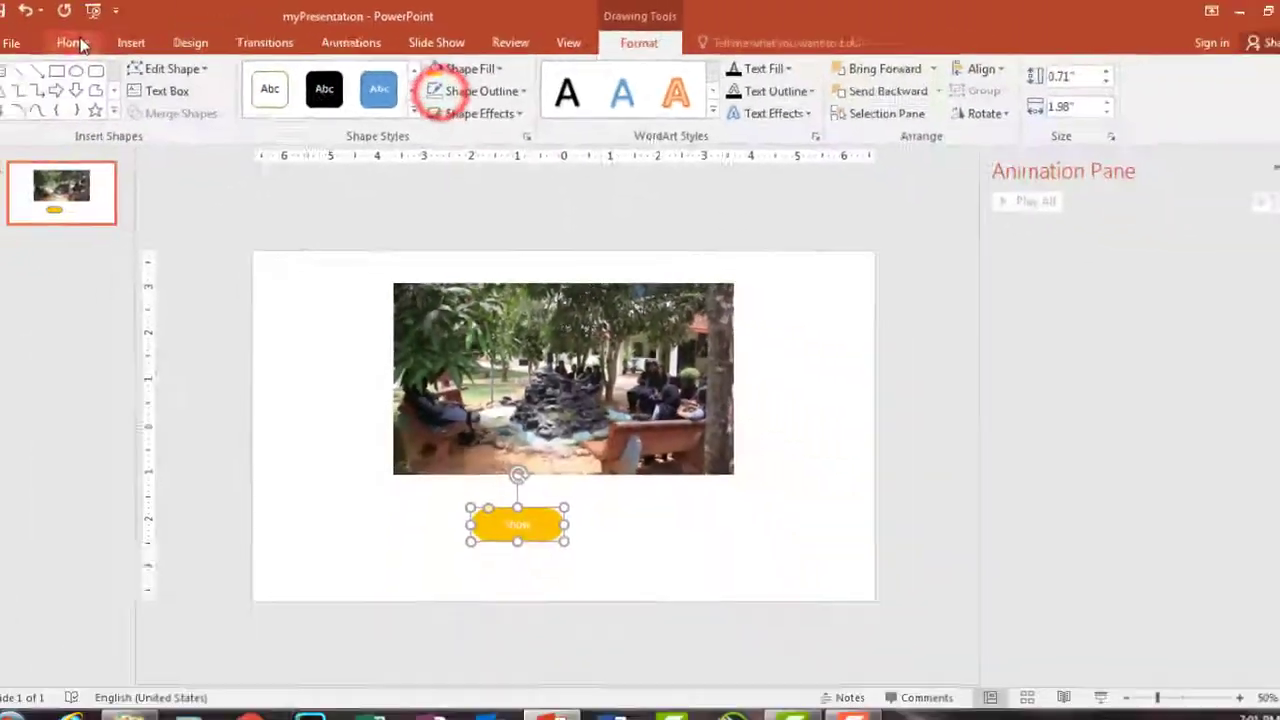
left_click(72, 43)
left_click(455, 106)
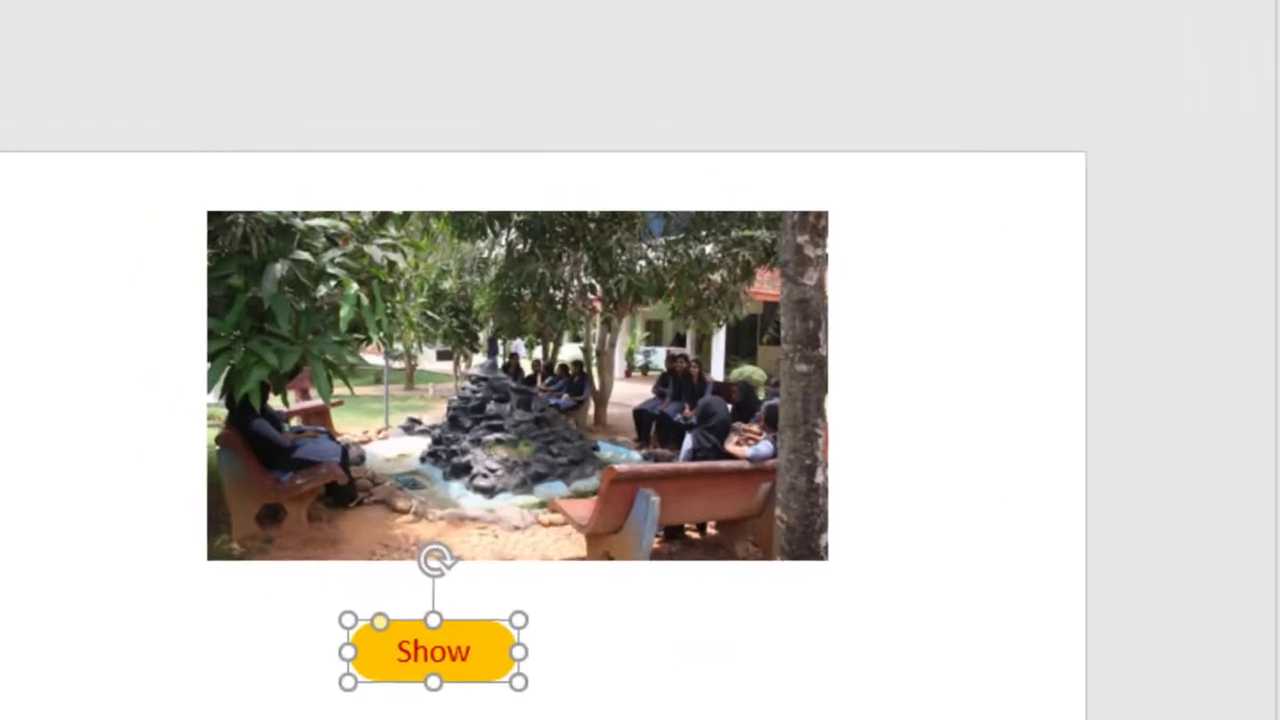
Step: Set the button text font to Times New Roman
left_click(609, 51)
type("Times New Ro")
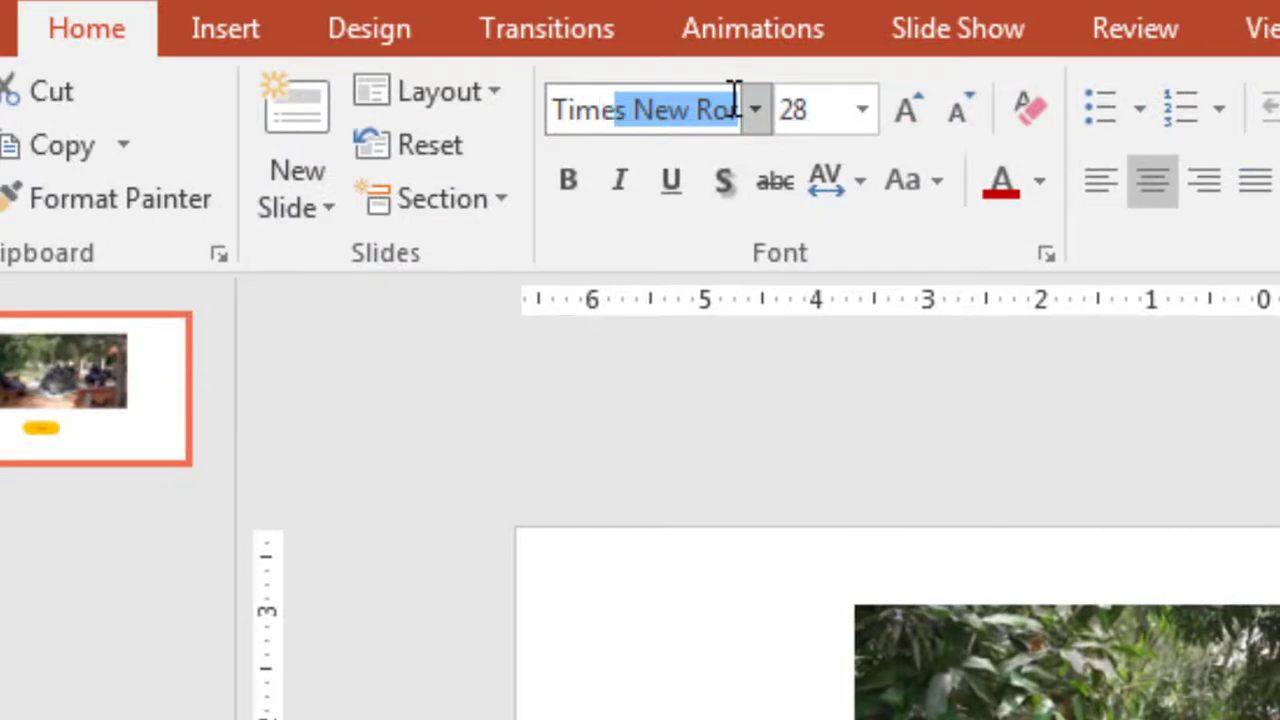
key("Return")
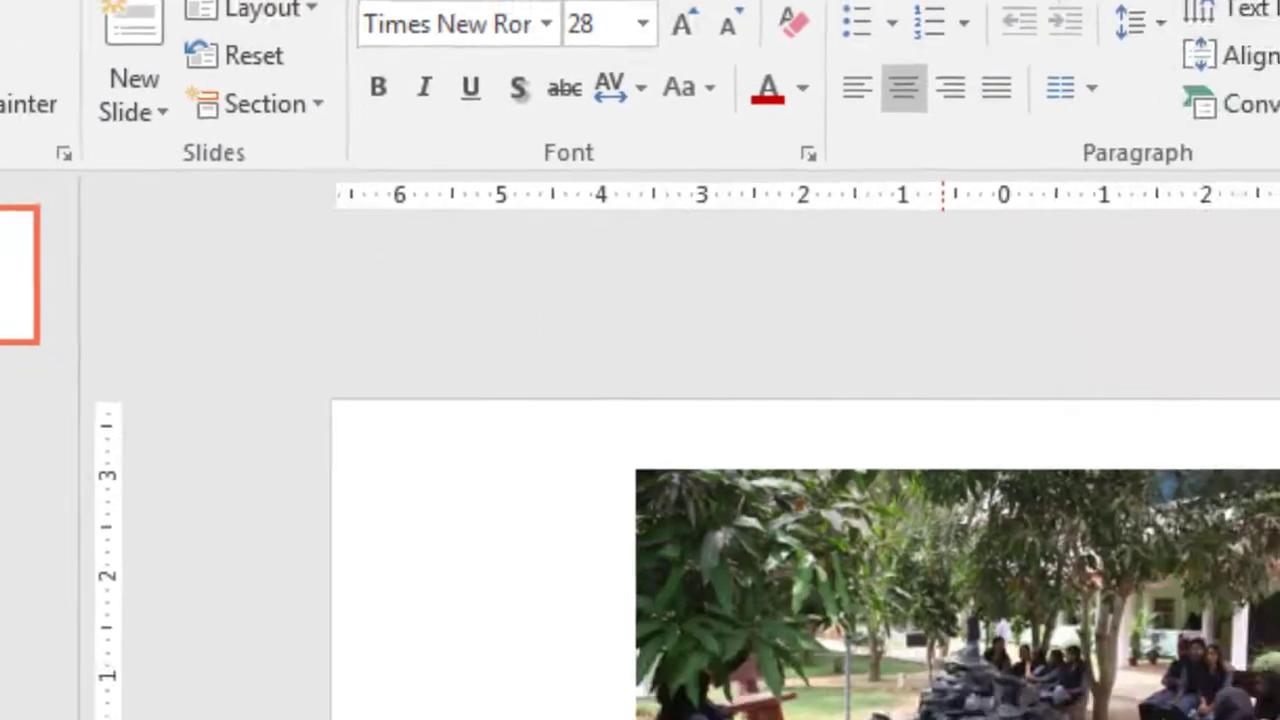
Step: Change the second button's label from 'Show' to 'Hide'
left_click(371, 586)
left_click(575, 582)
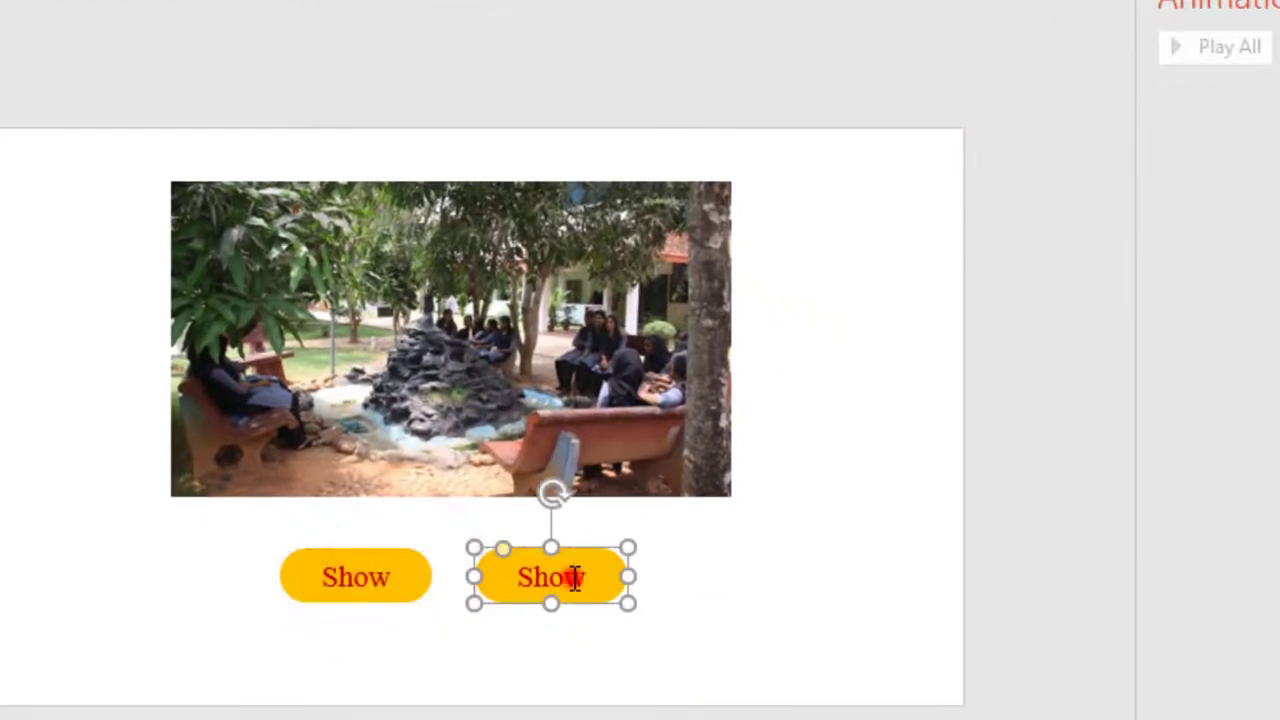
double_click(575, 582)
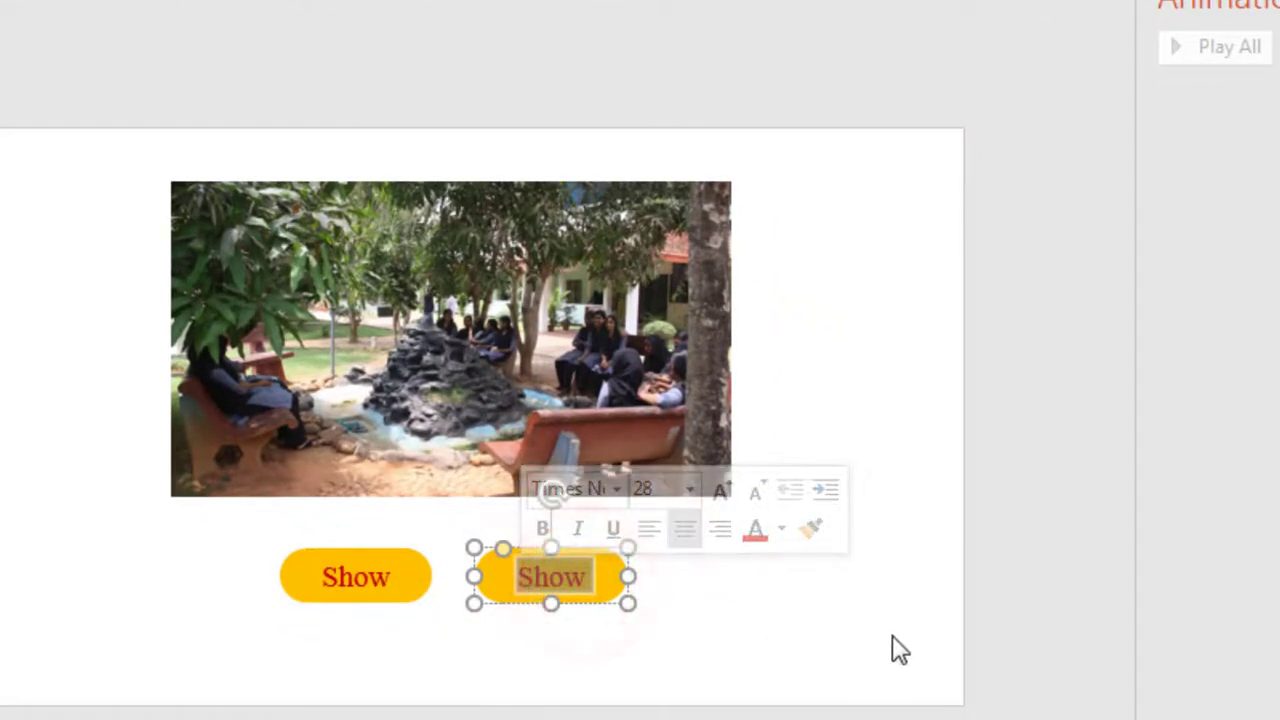
type("Hide")
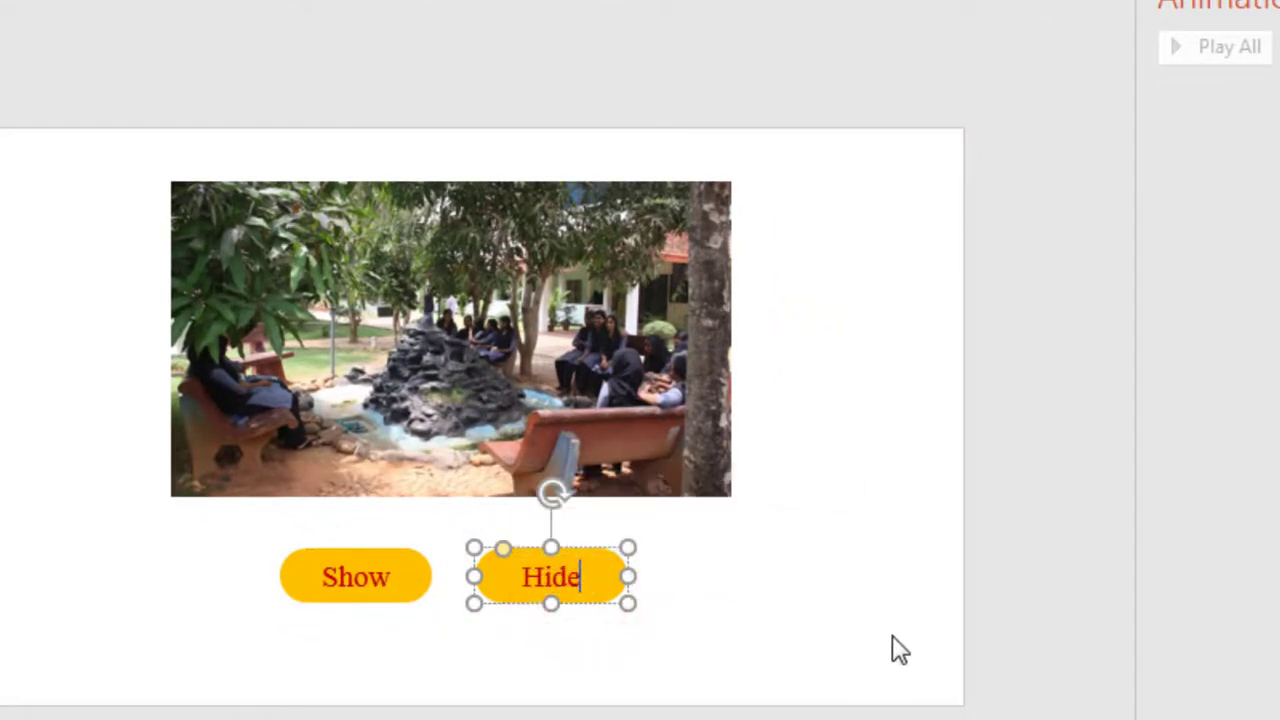
left_click(751, 677)
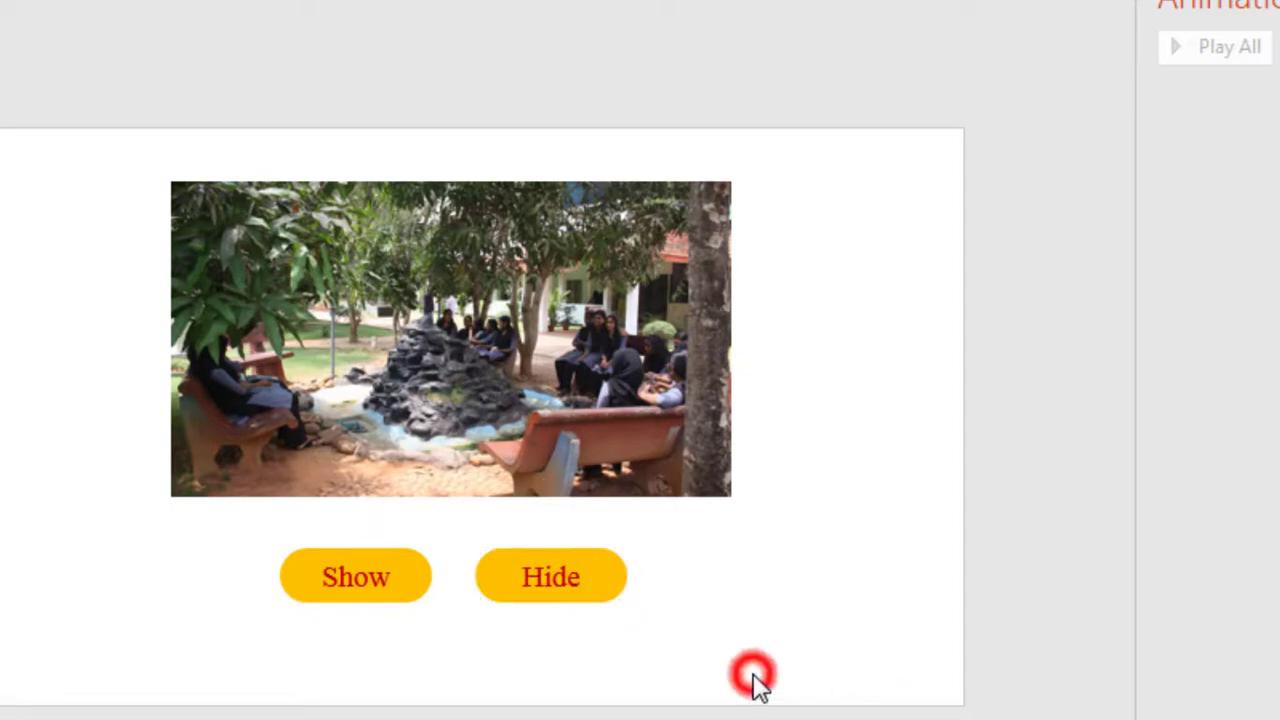
left_click(404, 564)
Step: Align the Show and Hide buttons on their middles
left_click(515, 575, "shift")
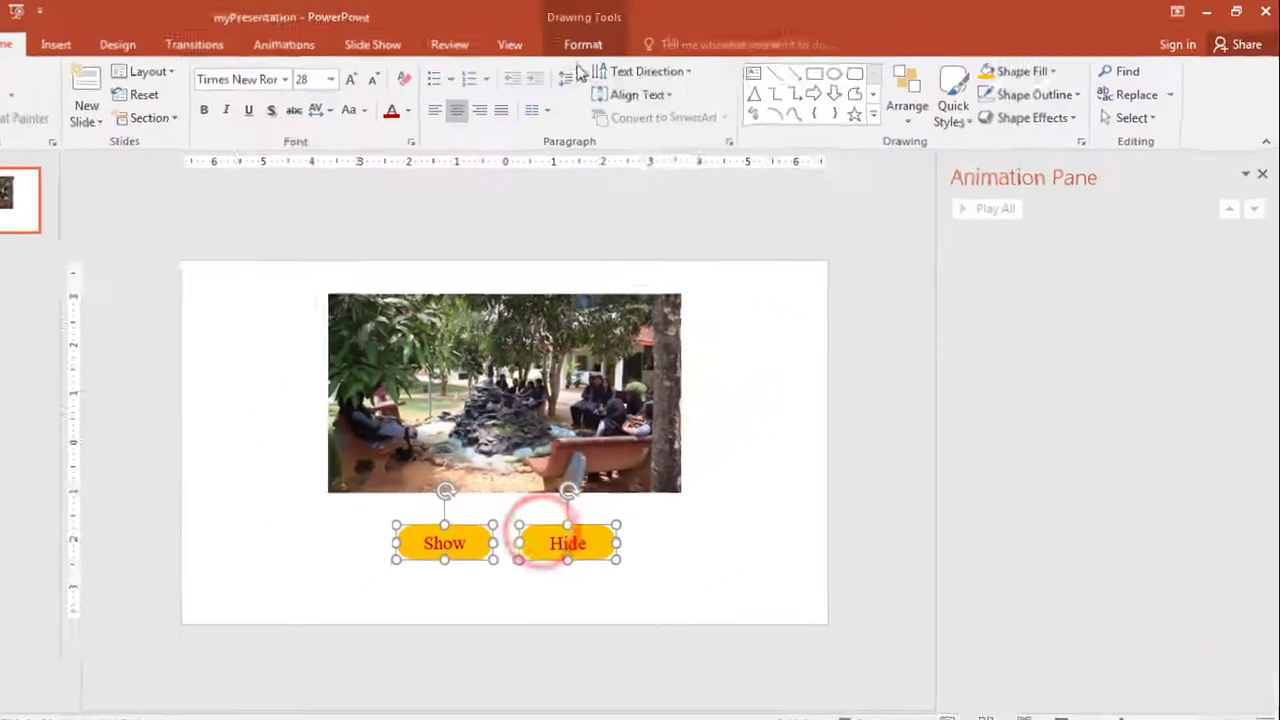
left_click(577, 43)
left_click(672, 129)
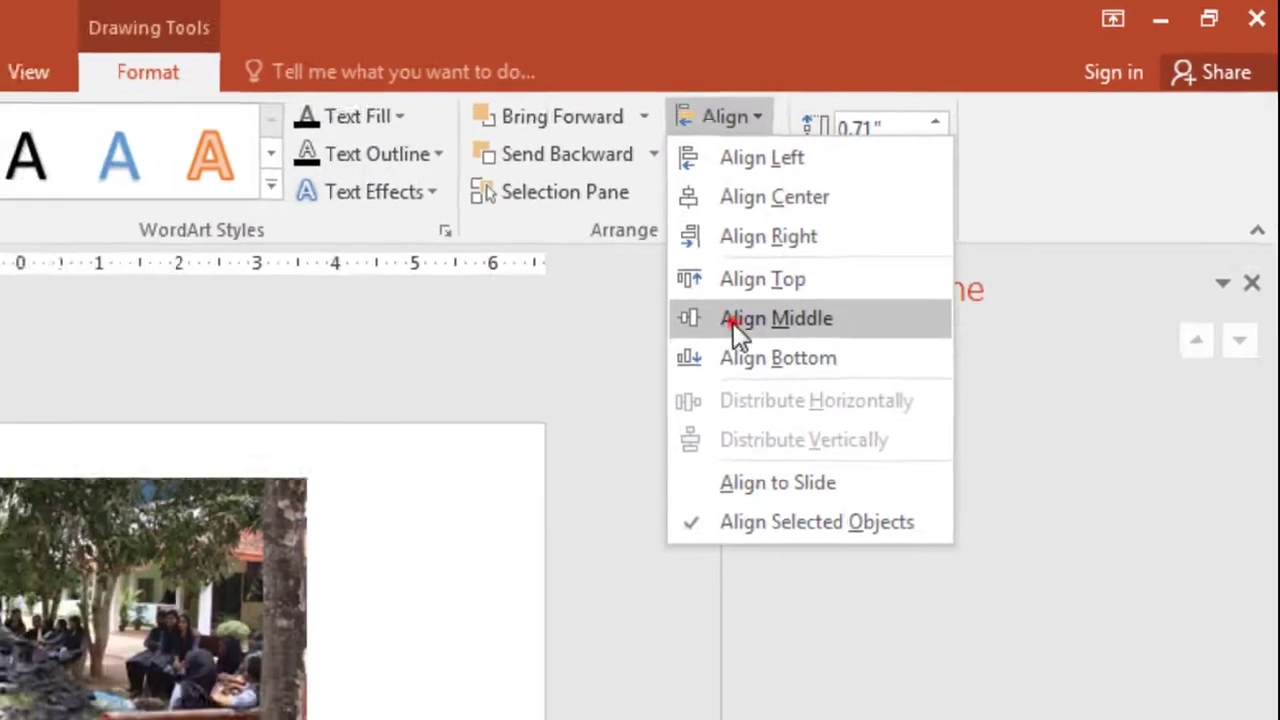
left_click(735, 320)
left_click(737, 503)
Step: Group the Show and Hide buttons and centre the group horizontally on the slide
left_click(486, 503)
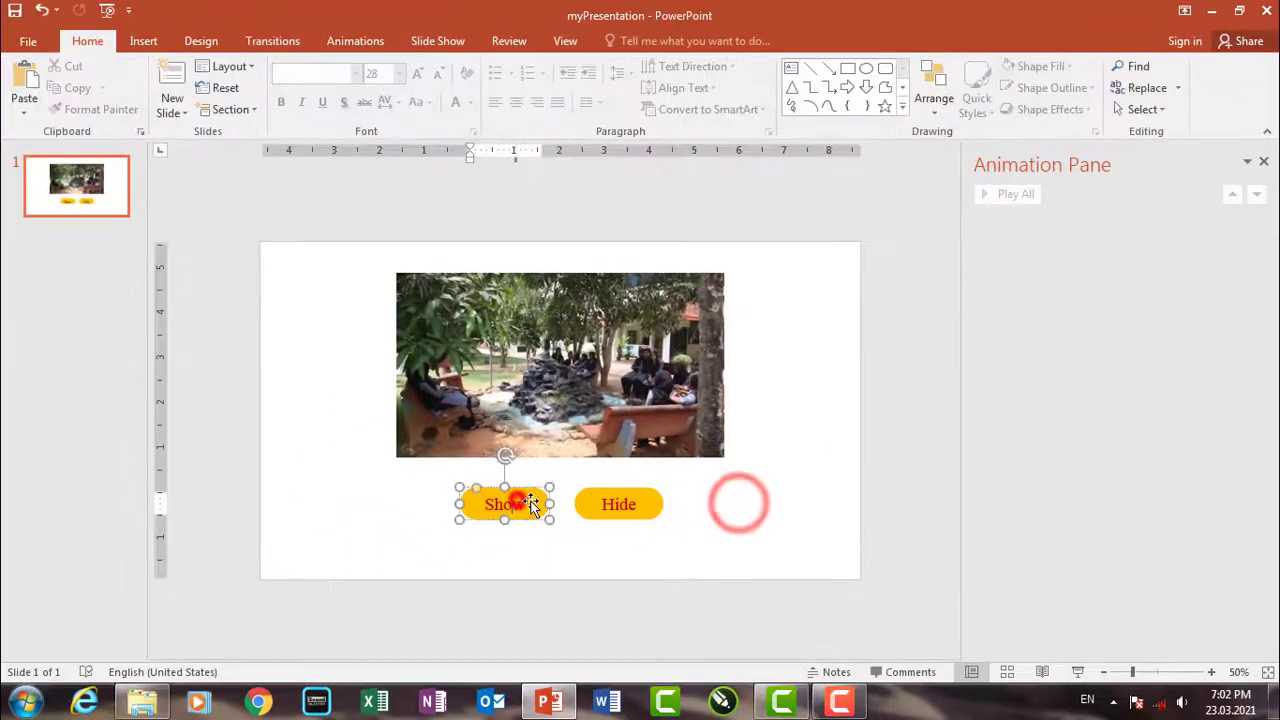
left_click(562, 530, "shift")
key("ctrl+g")
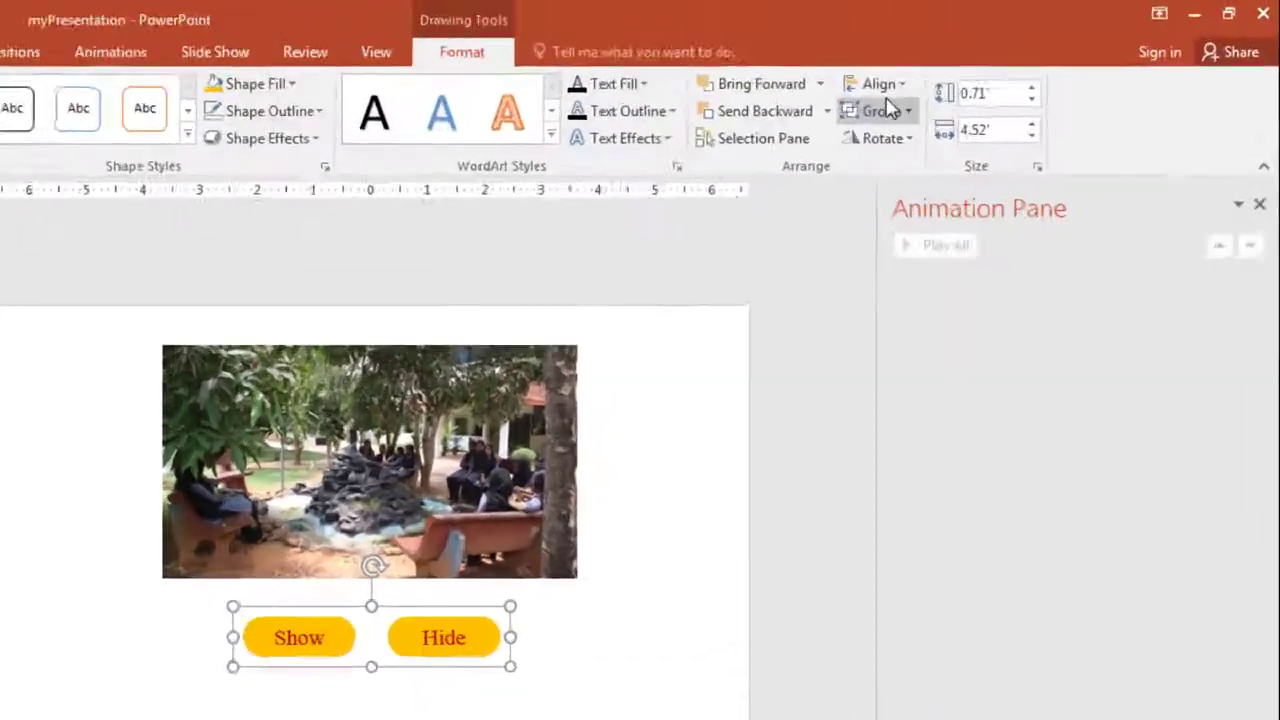
left_click(1017, 14)
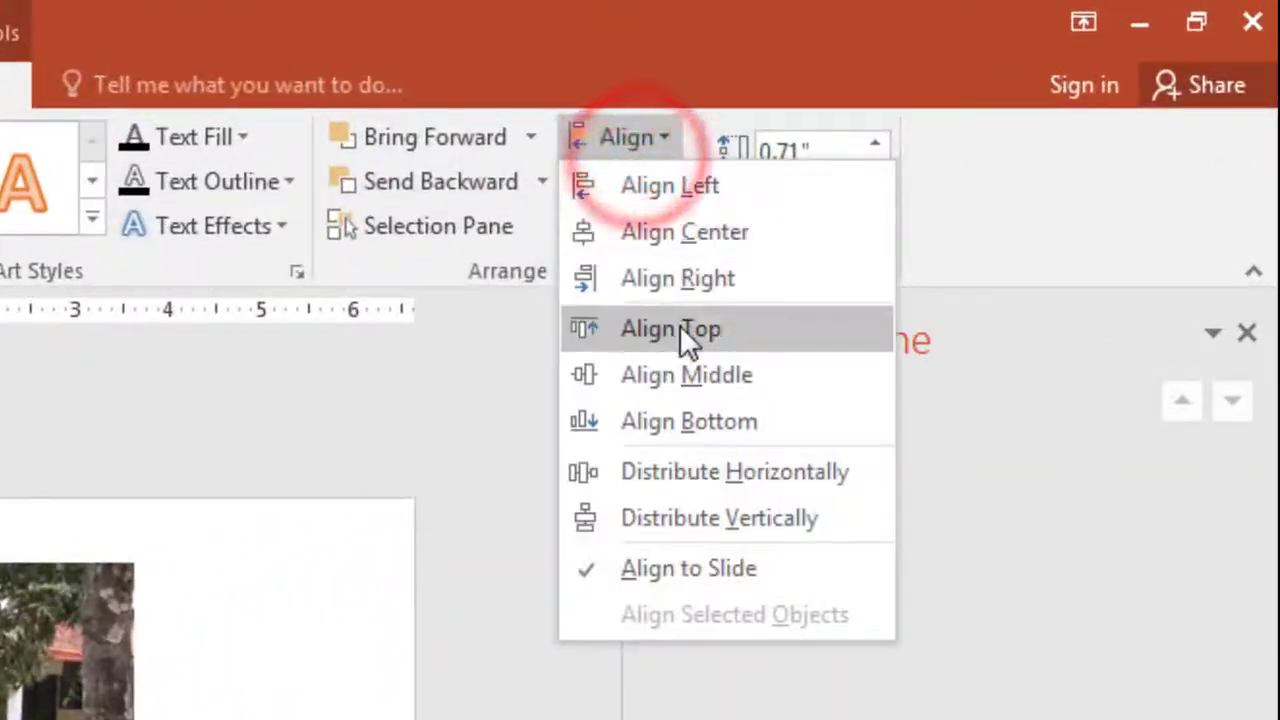
left_click(672, 231)
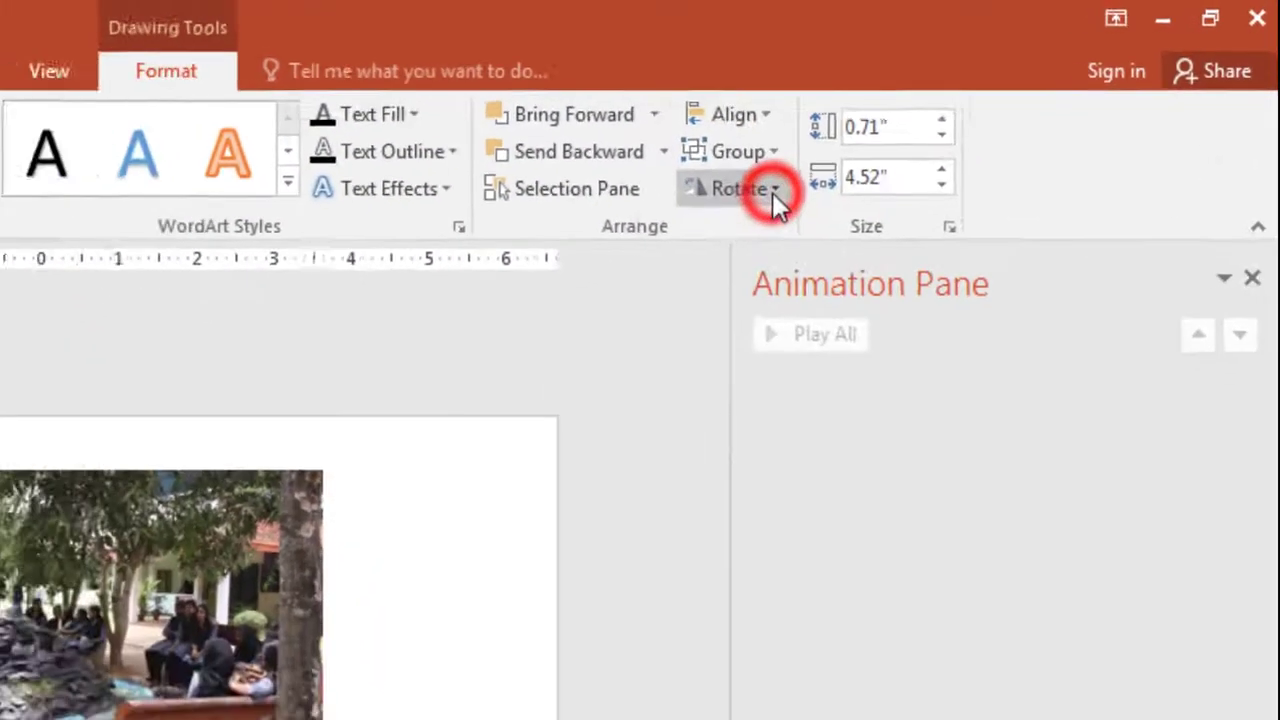
left_click(763, 497)
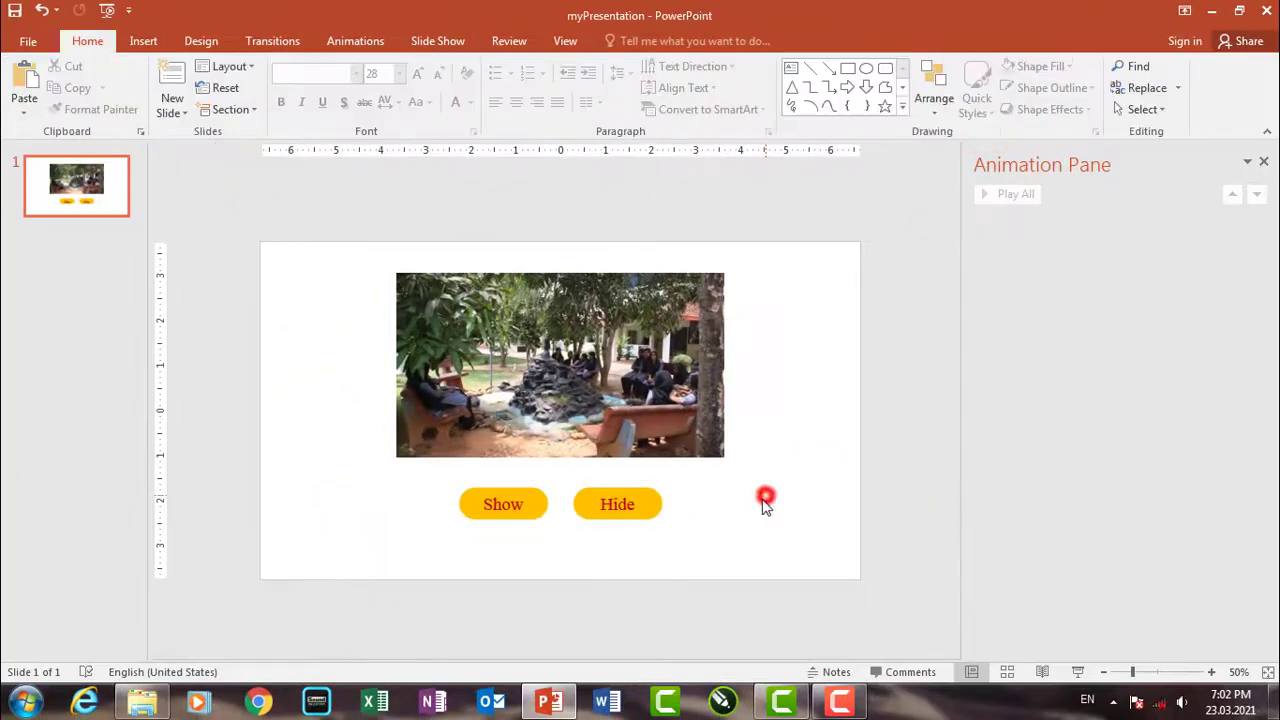
left_click(634, 490)
Step: Ungroup the two buttons, then regroup them into one object
key("ctrl+shift+g")
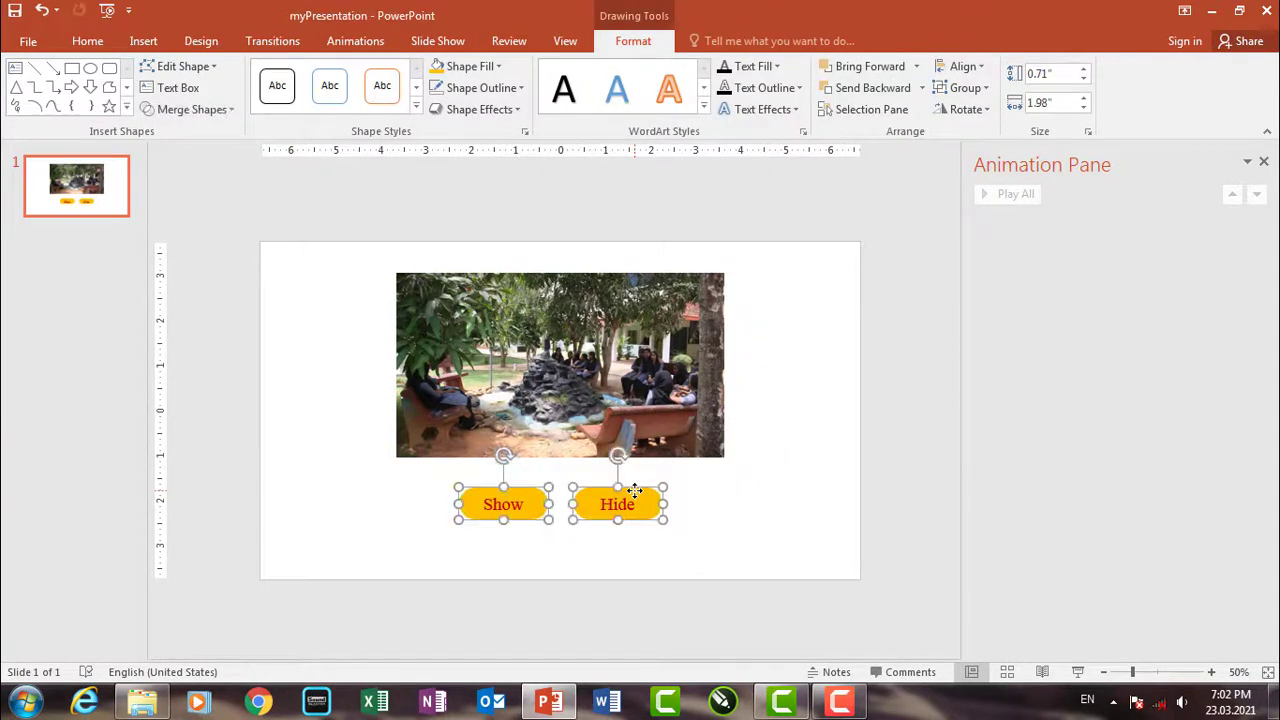
left_click(791, 497)
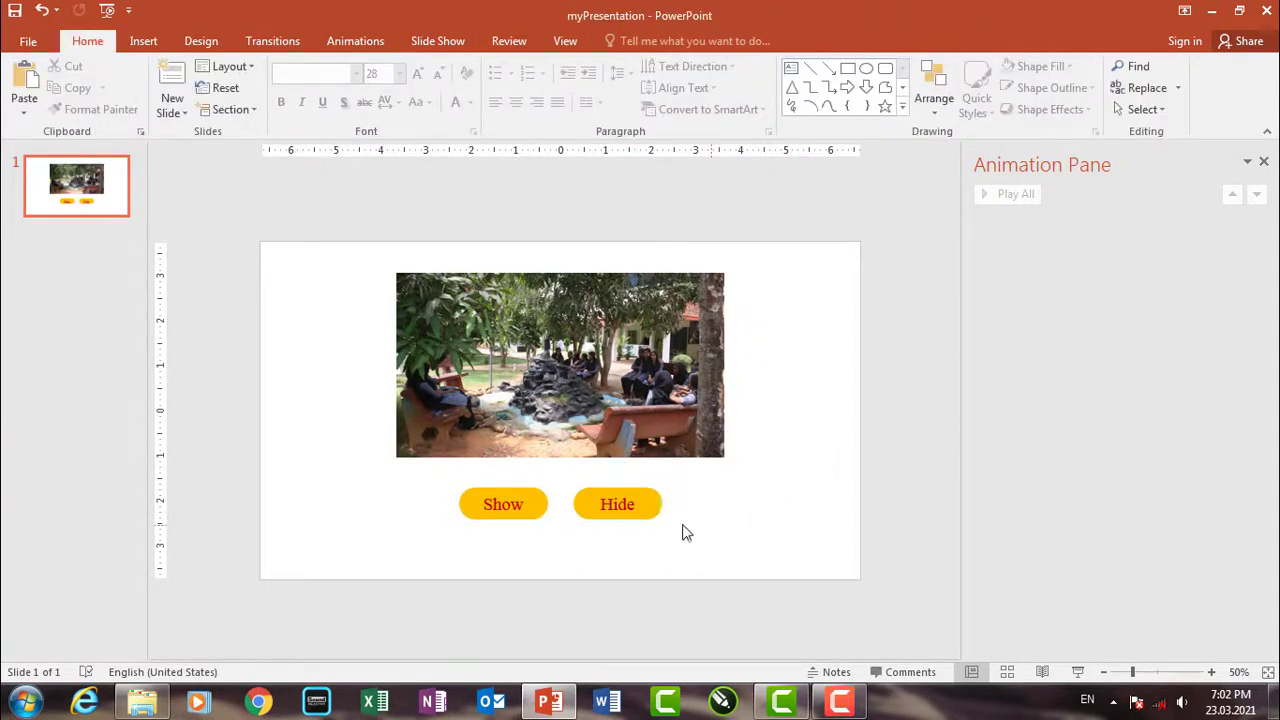
left_click(523, 495)
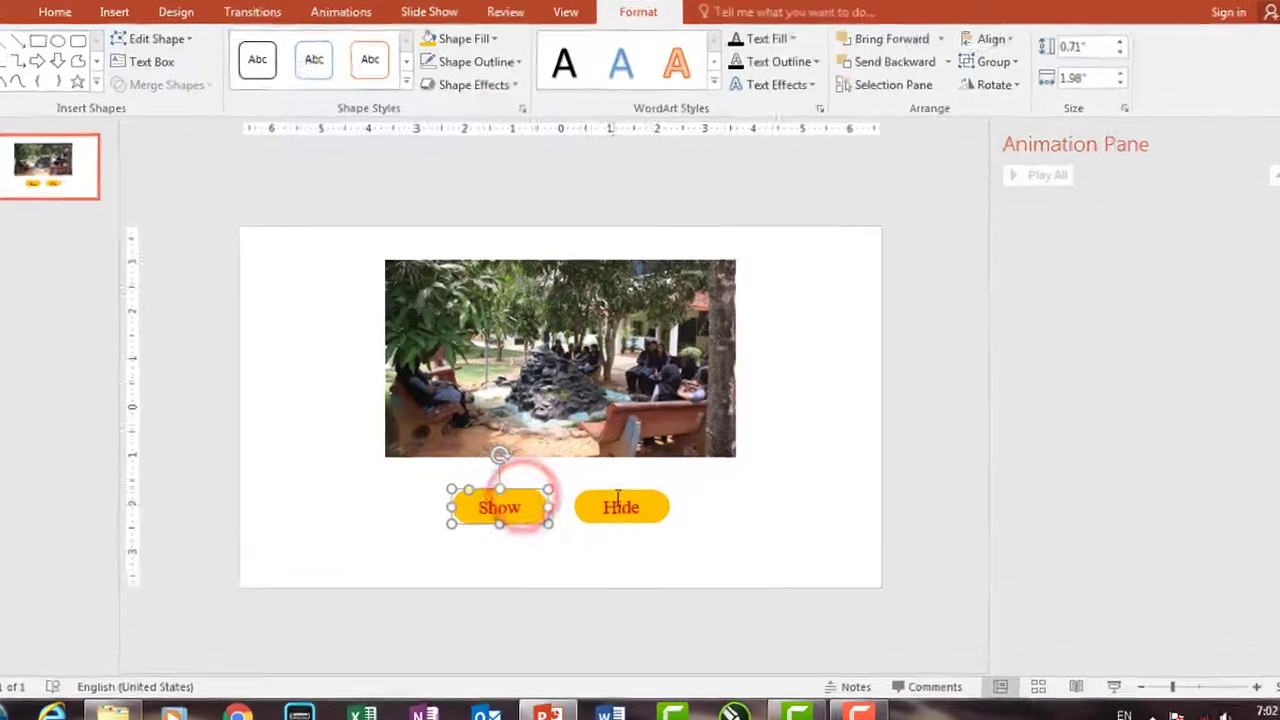
left_click(617, 504, "shift")
key("ctrl+g")
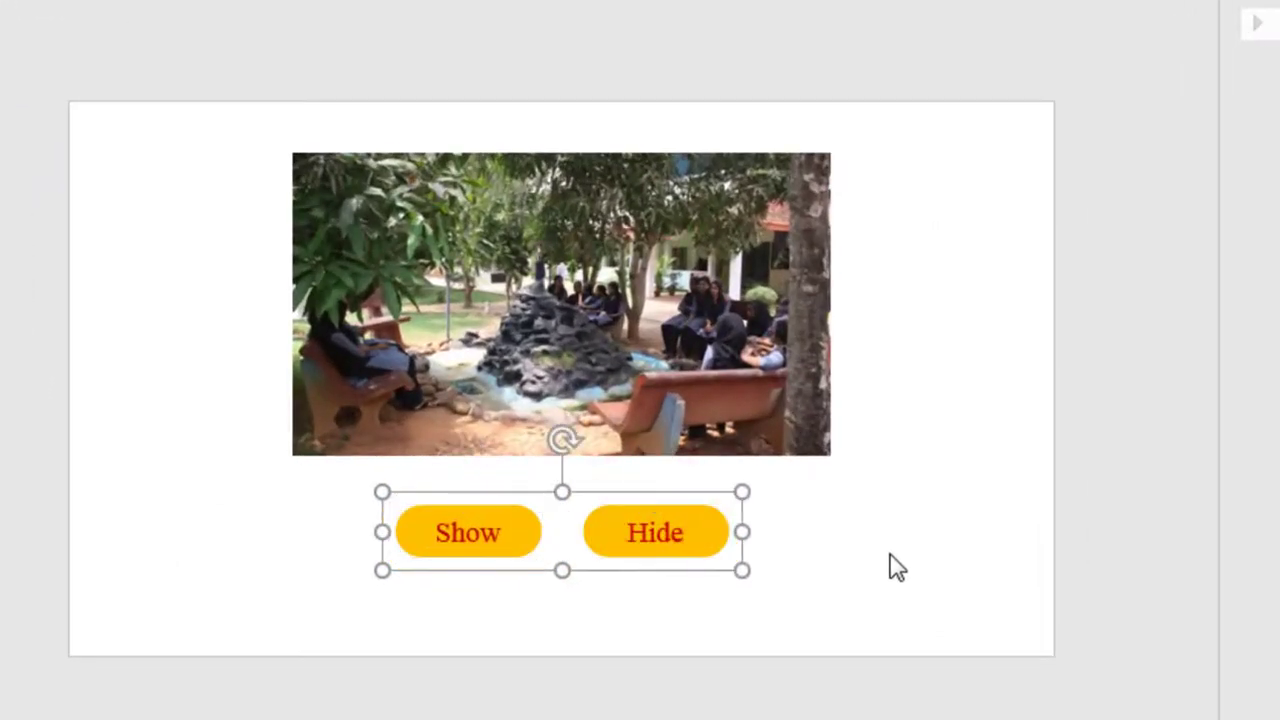
Step: Group the campus photo with the buttons and centre the group horizontally and vertically
left_click(651, 370, "shift")
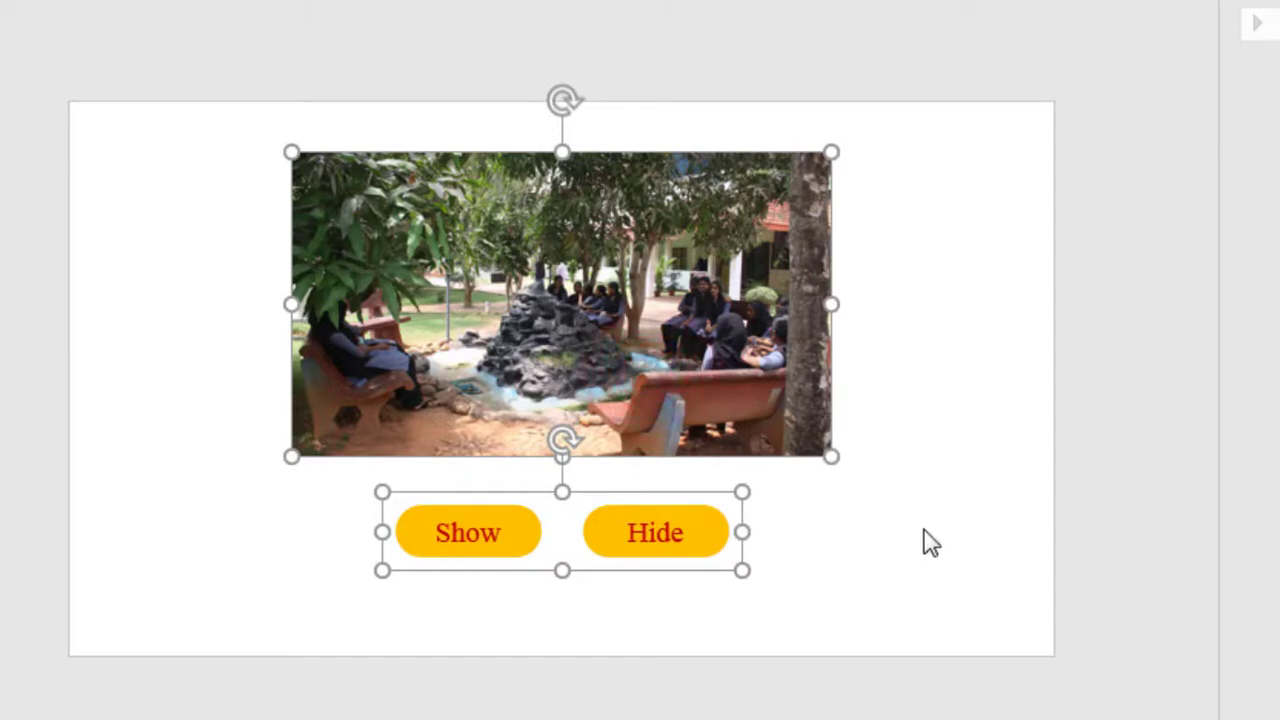
key("ctrl+g")
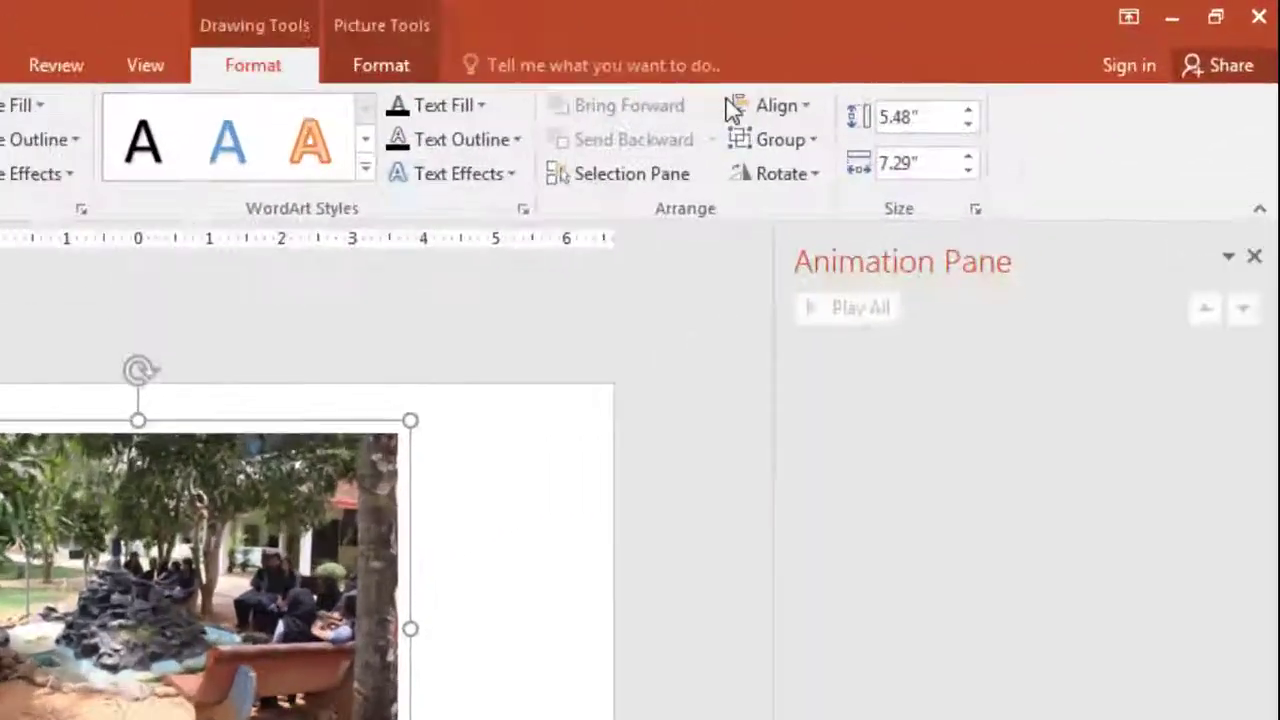
left_click(968, 60)
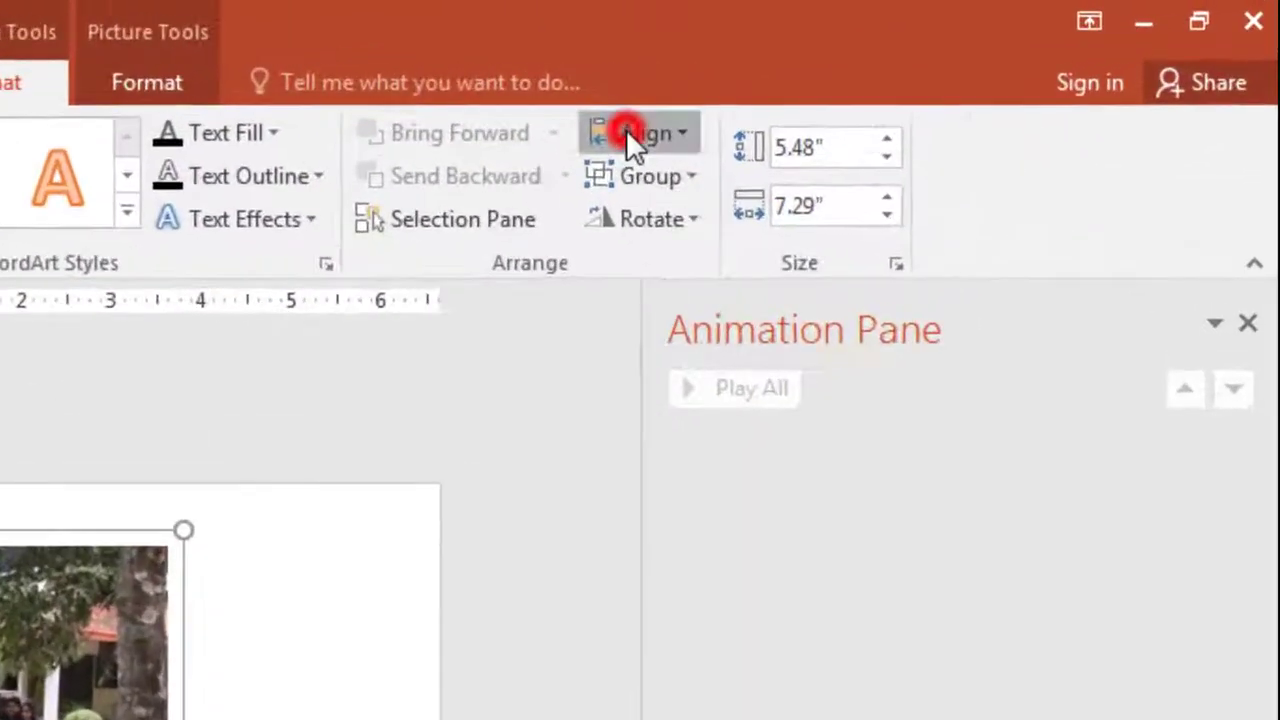
left_click(646, 222)
left_click(661, 136)
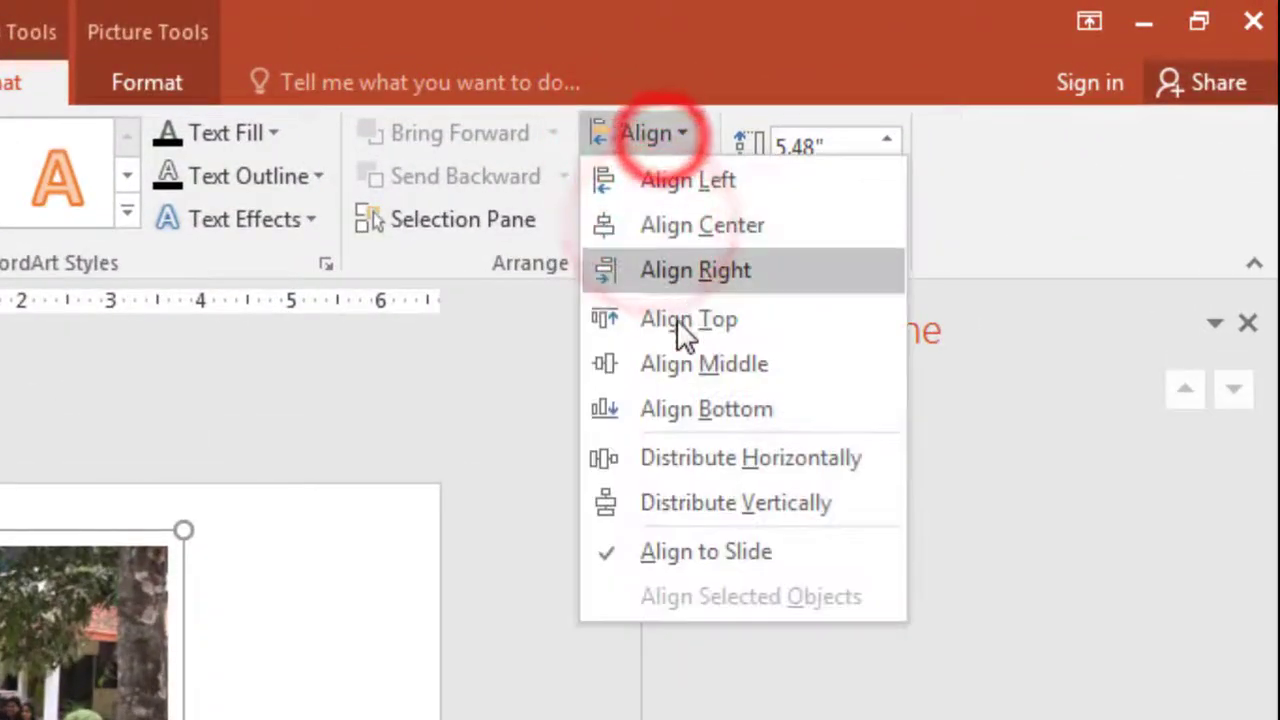
left_click(663, 362)
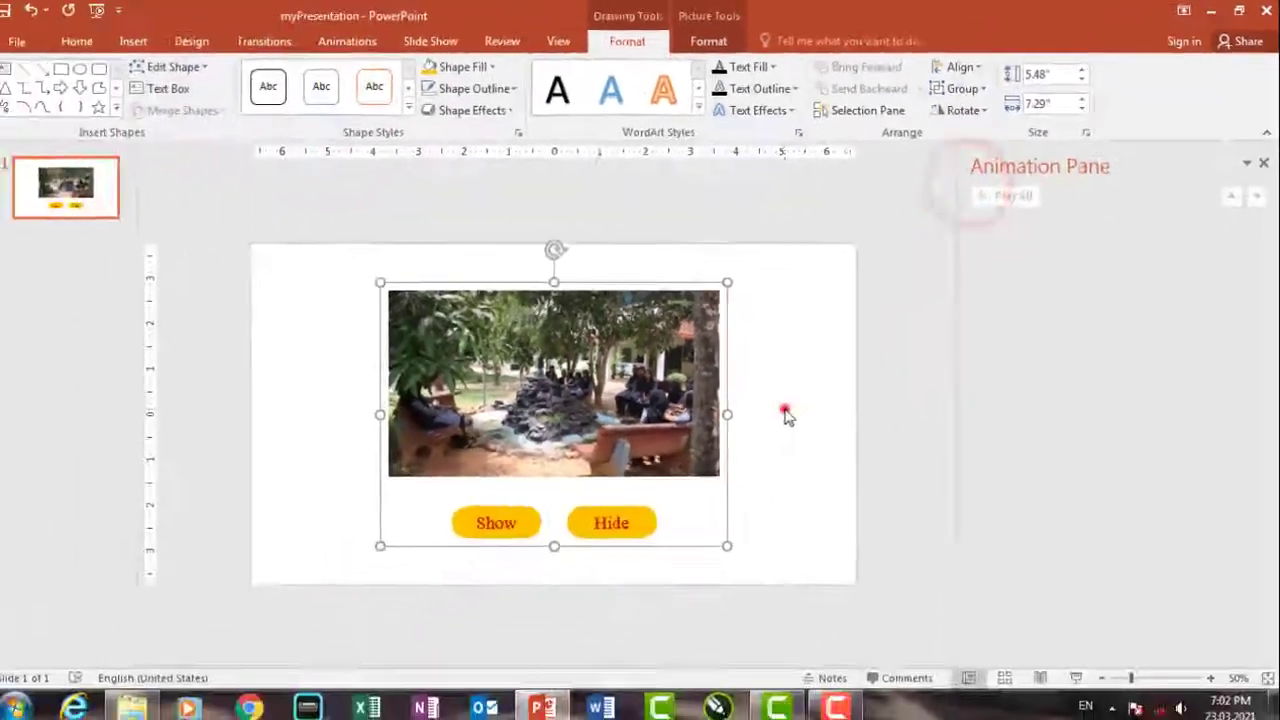
Step: Preview the slide full screen with F5, then return to editing view
left_click(789, 405)
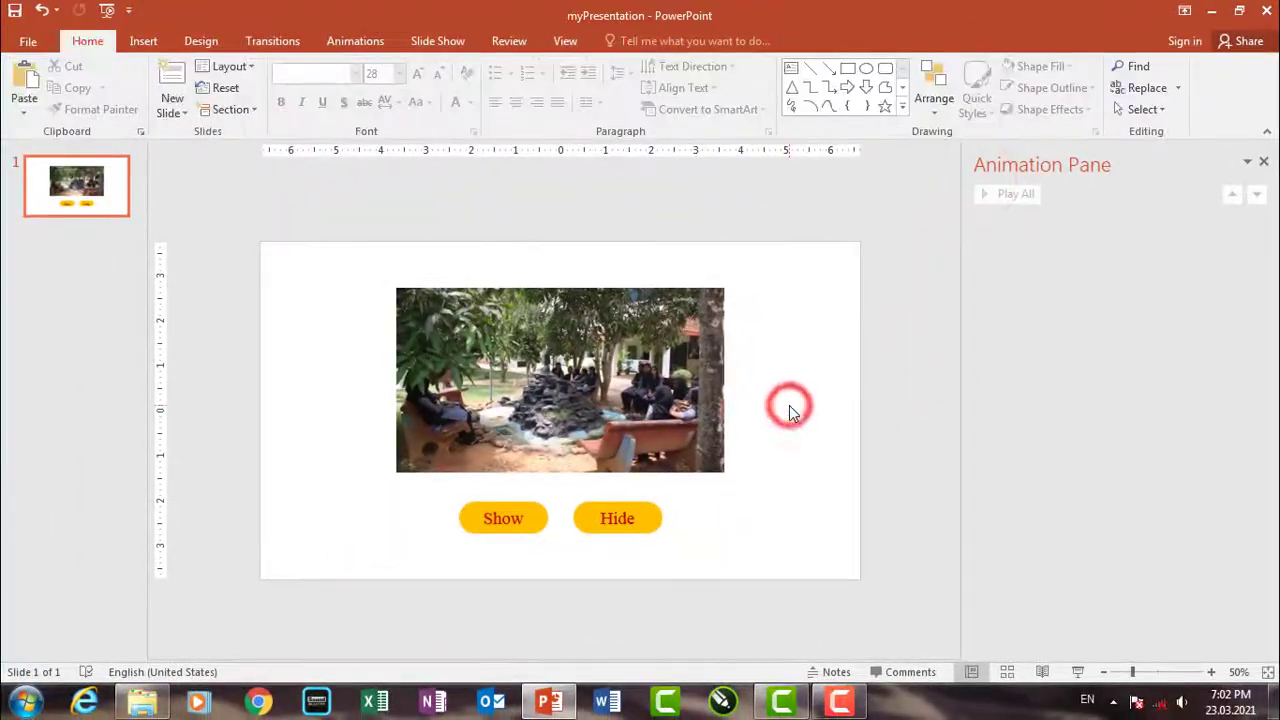
key("F5")
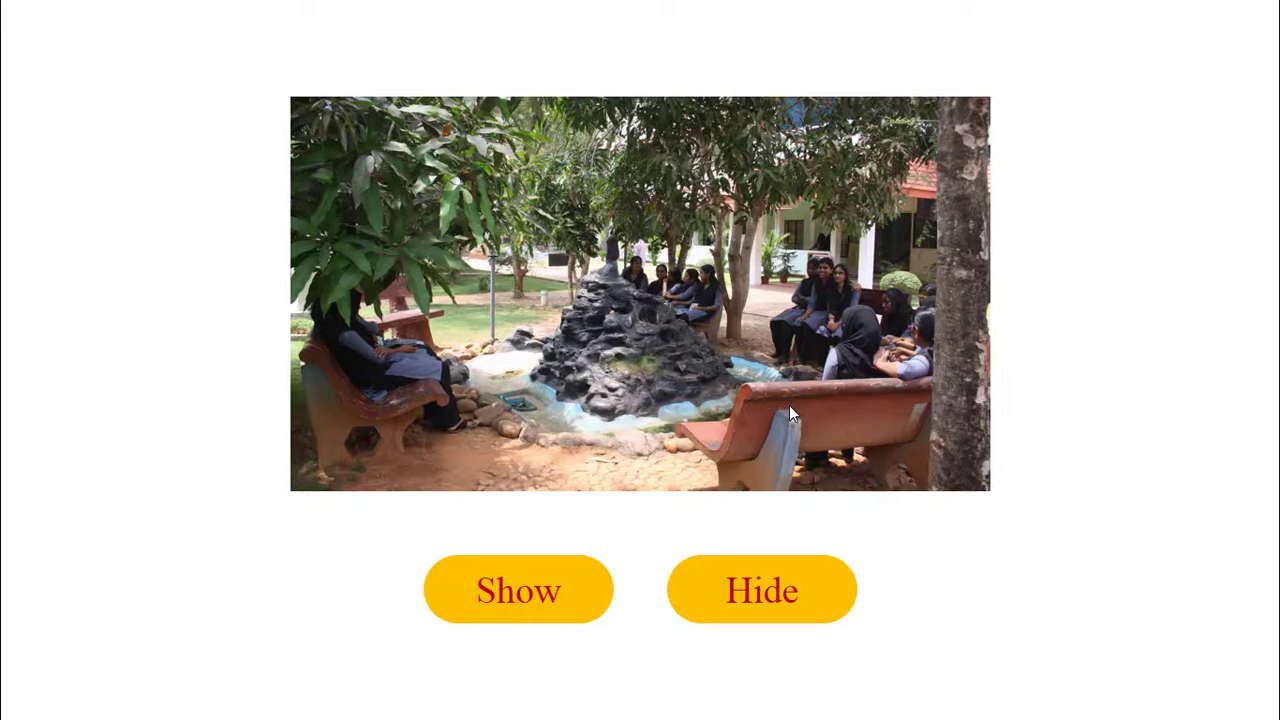
key("Escape")
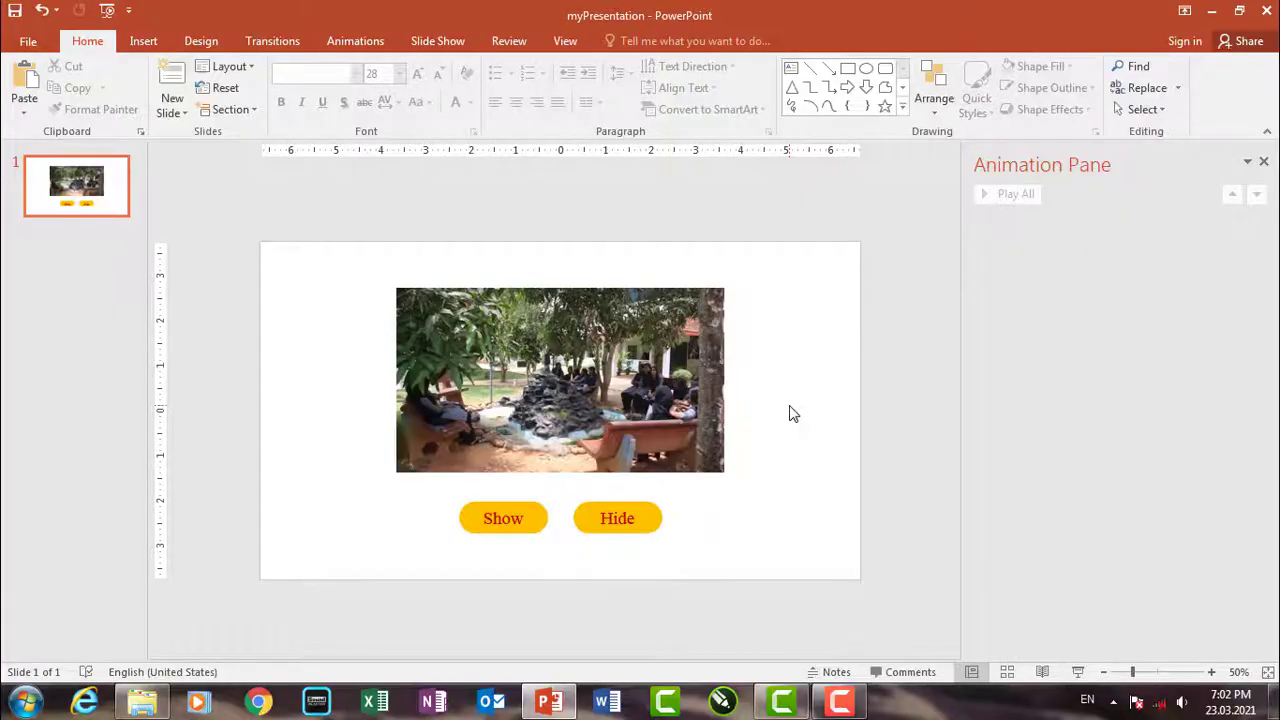
Step: Ungroup the photo from the buttons, then ungroup the Show and Hide buttons
left_click(697, 425)
key("ctrl+shift+g")
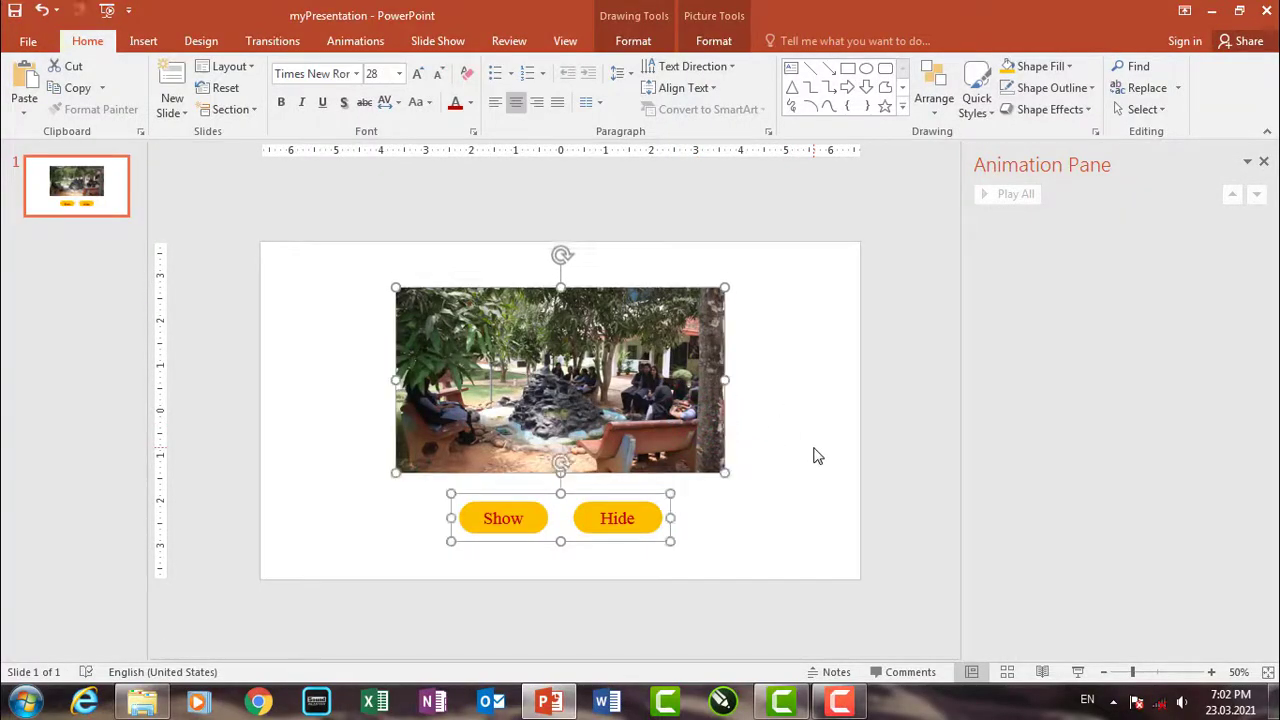
key("ctrl+shift+g")
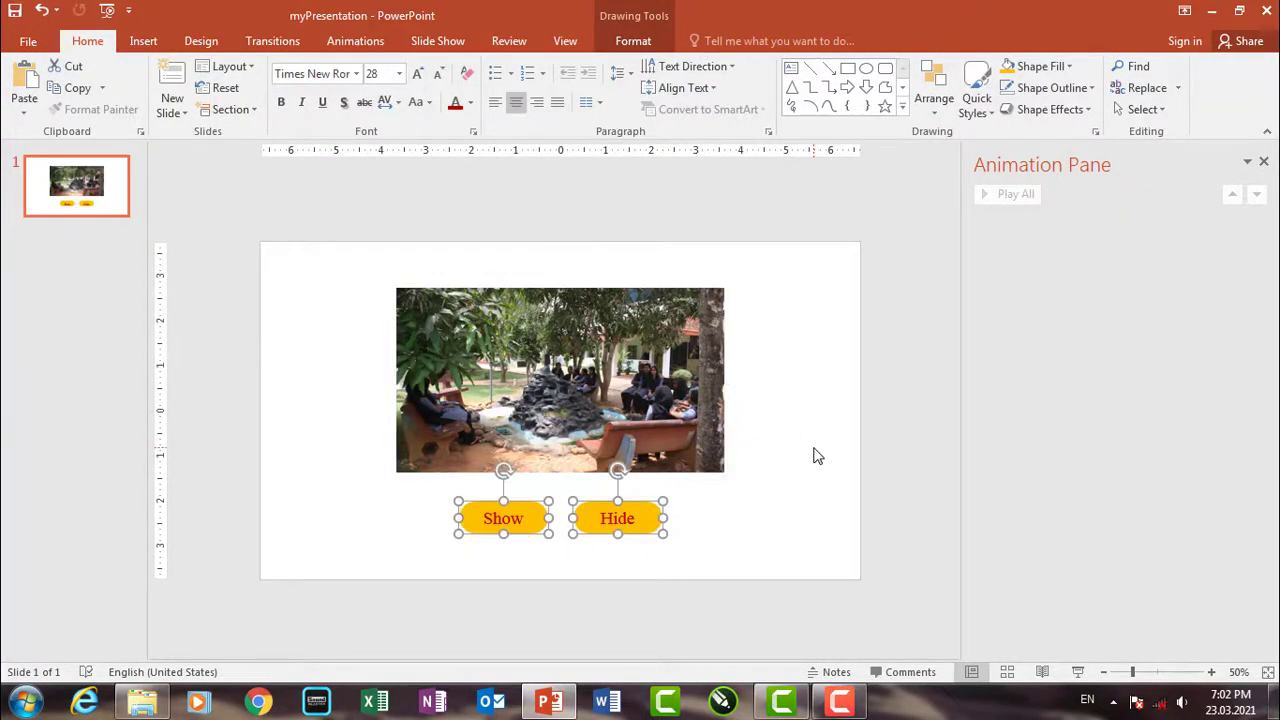
left_click(815, 456)
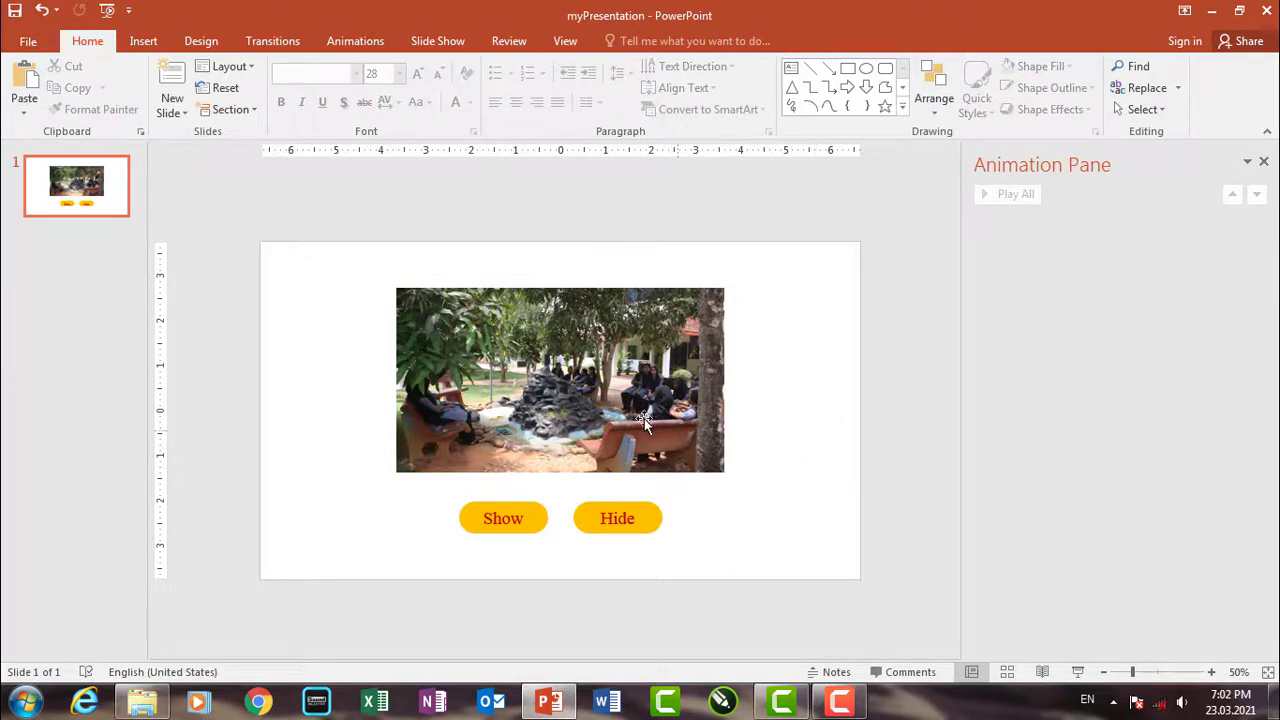
Step: Confirm the photo and buttons are separate objects by selecting and deselecting them
left_click(637, 415)
left_click(828, 430)
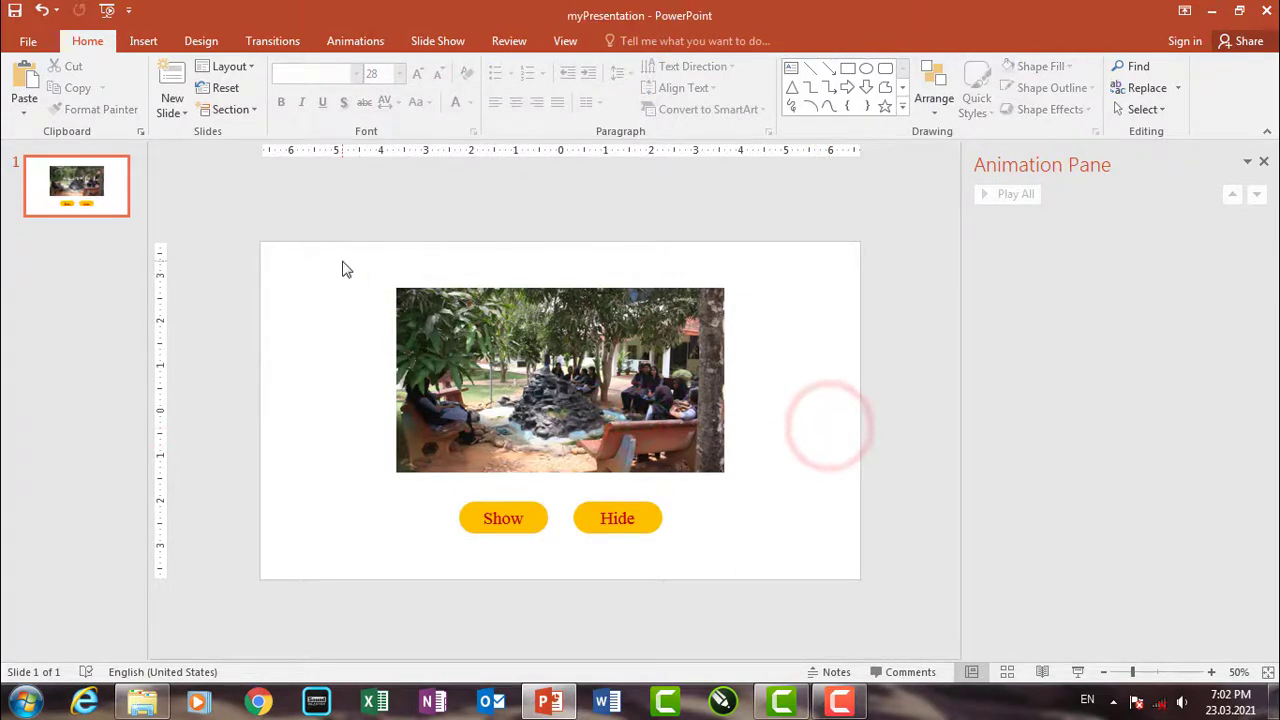
left_click_drag(343, 262, 789, 567)
left_click(800, 512)
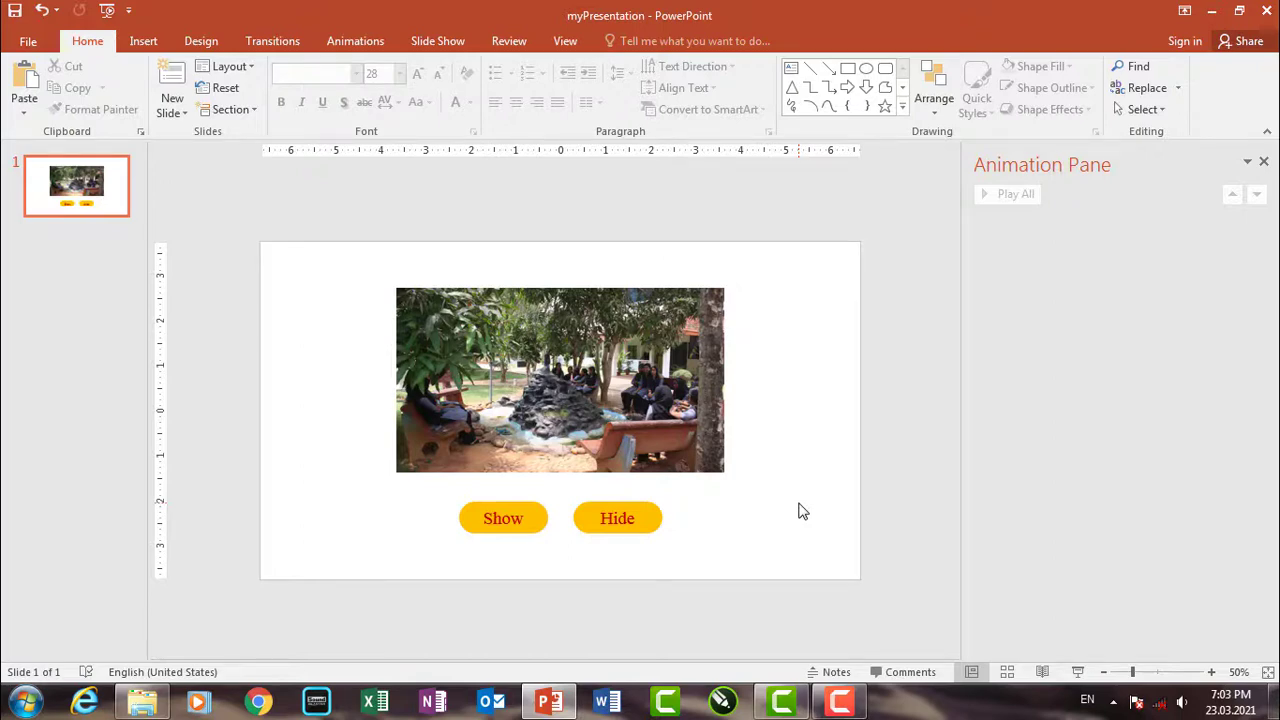
left_click(643, 430)
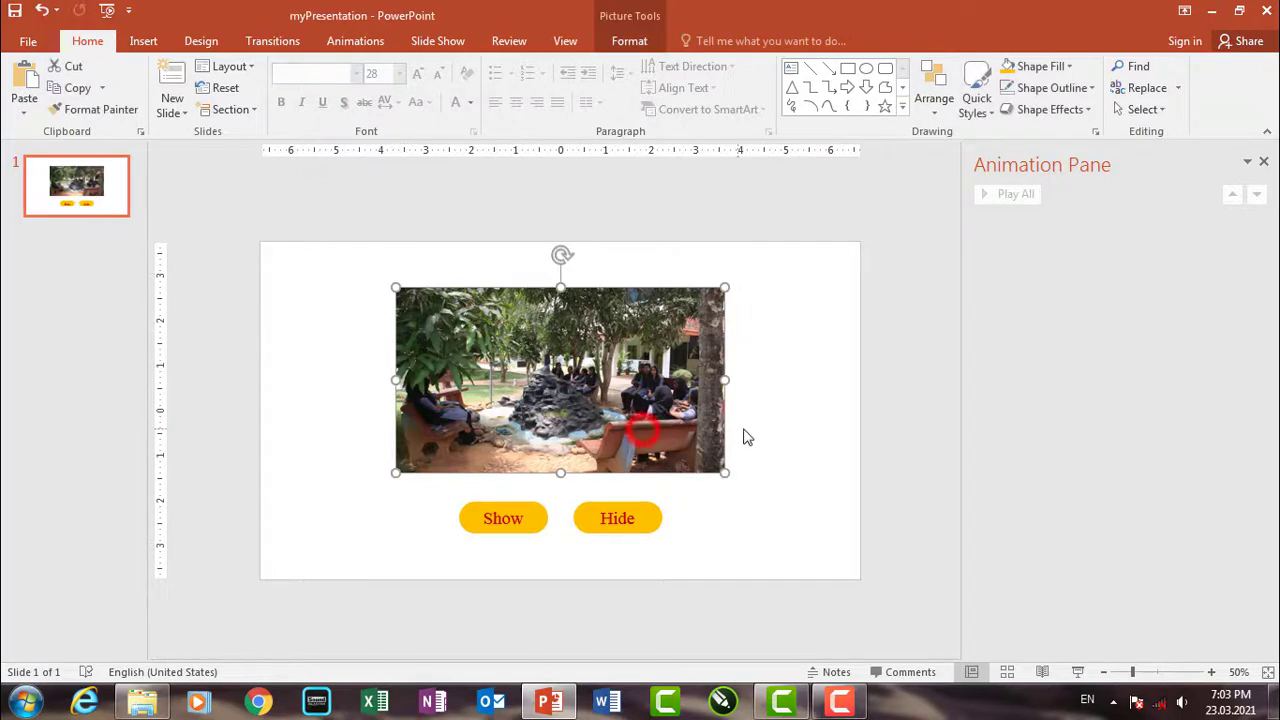
left_click(767, 430)
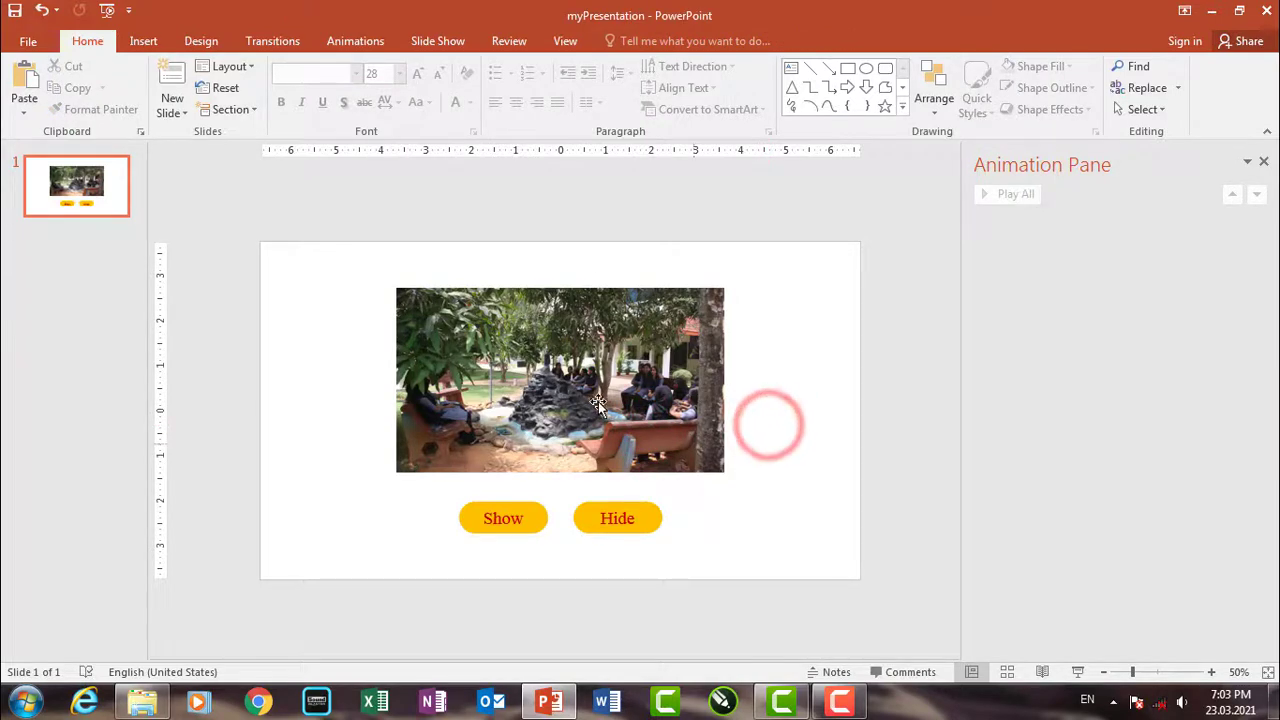
left_click(585, 385)
left_click(785, 392)
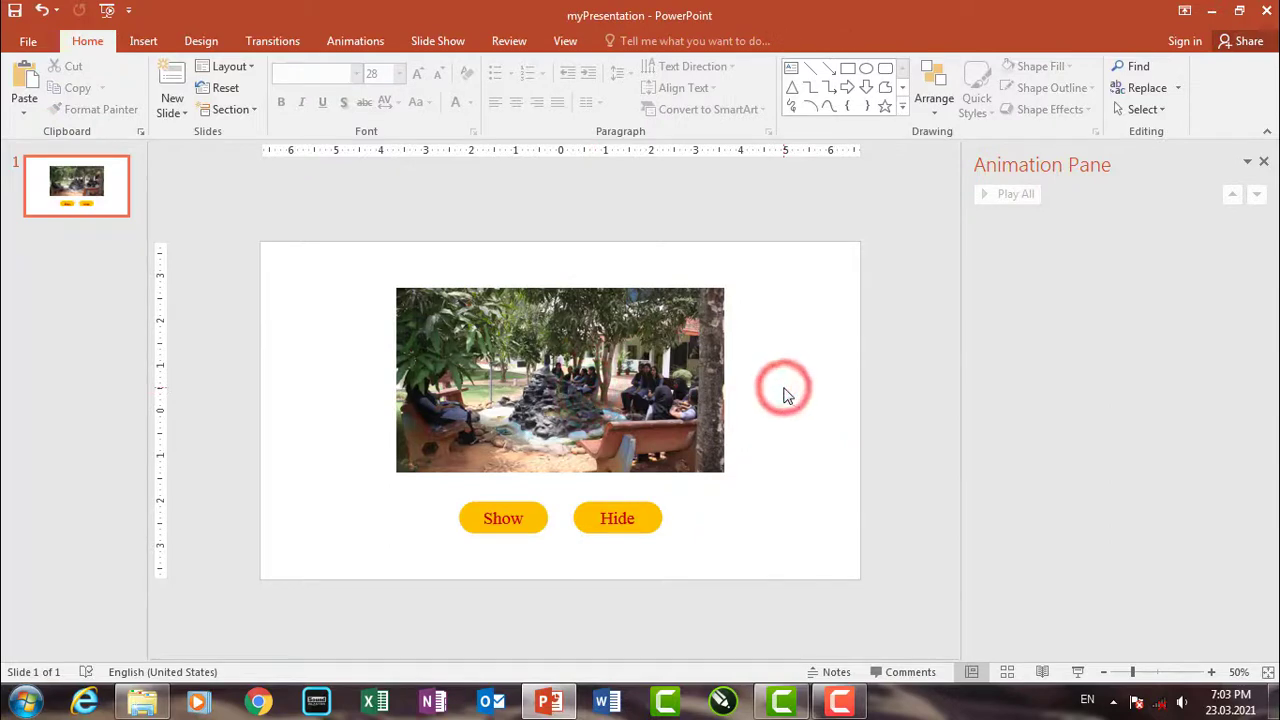
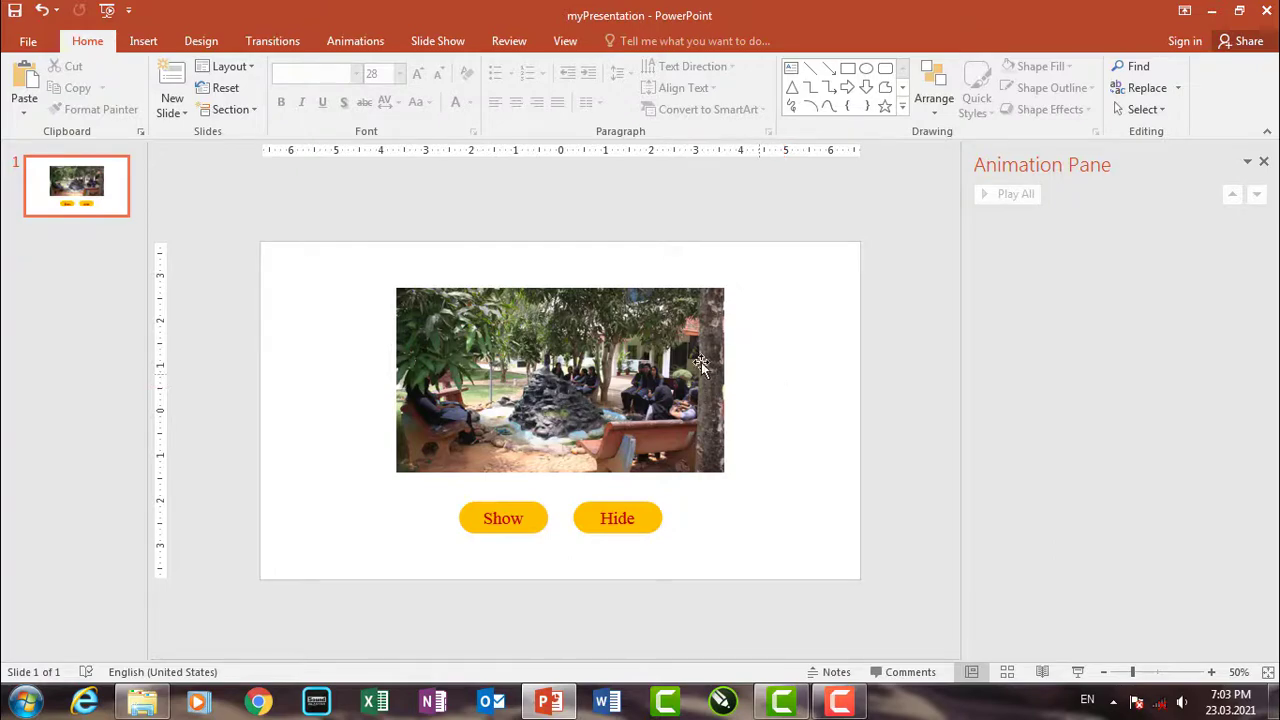
Step: Open the Selection Pane beside the slide and rename Picture 6 to Campus
left_click(652, 355)
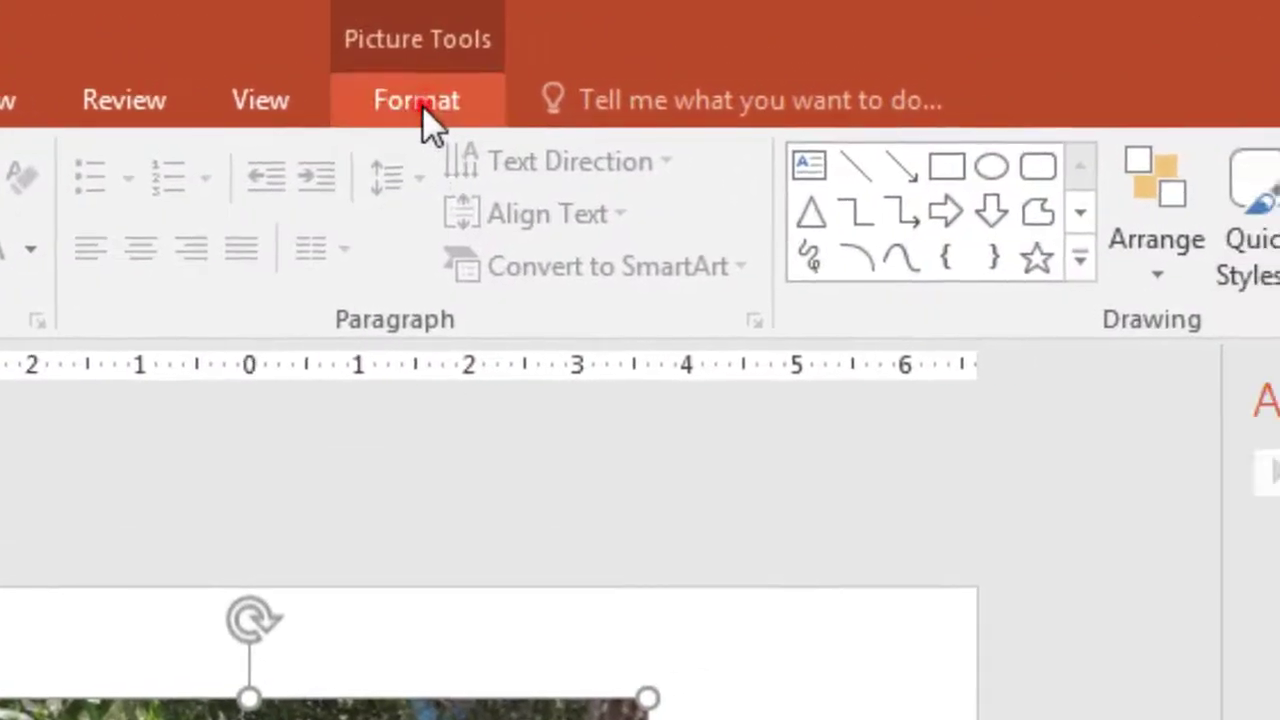
left_click(422, 105)
left_click(757, 286)
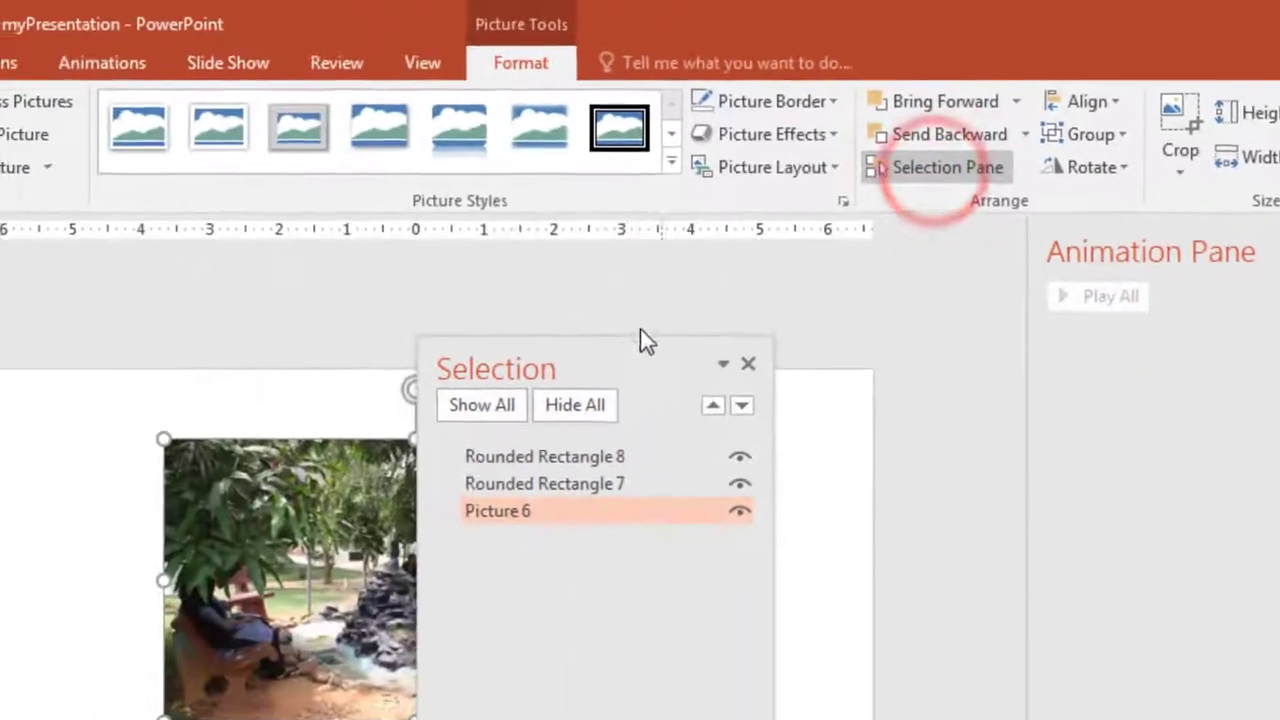
left_click_drag(614, 351, 1146, 294)
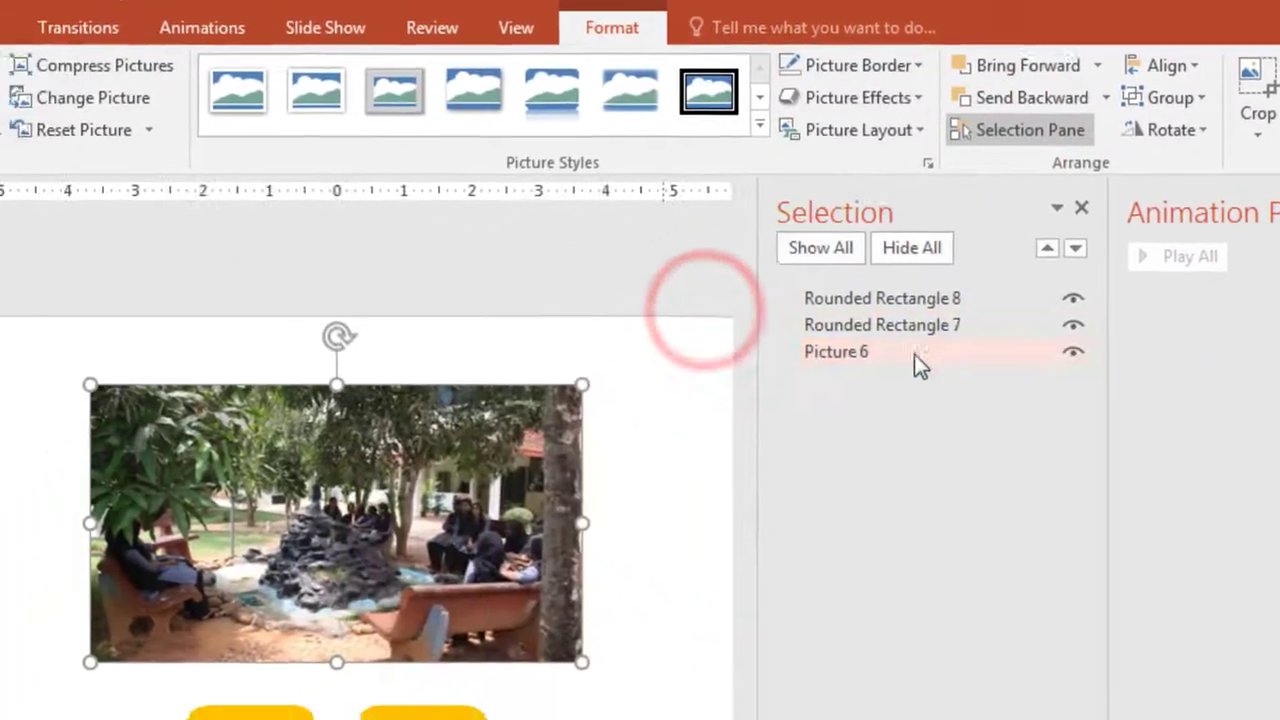
left_click(790, 394)
double_click(1058, 289)
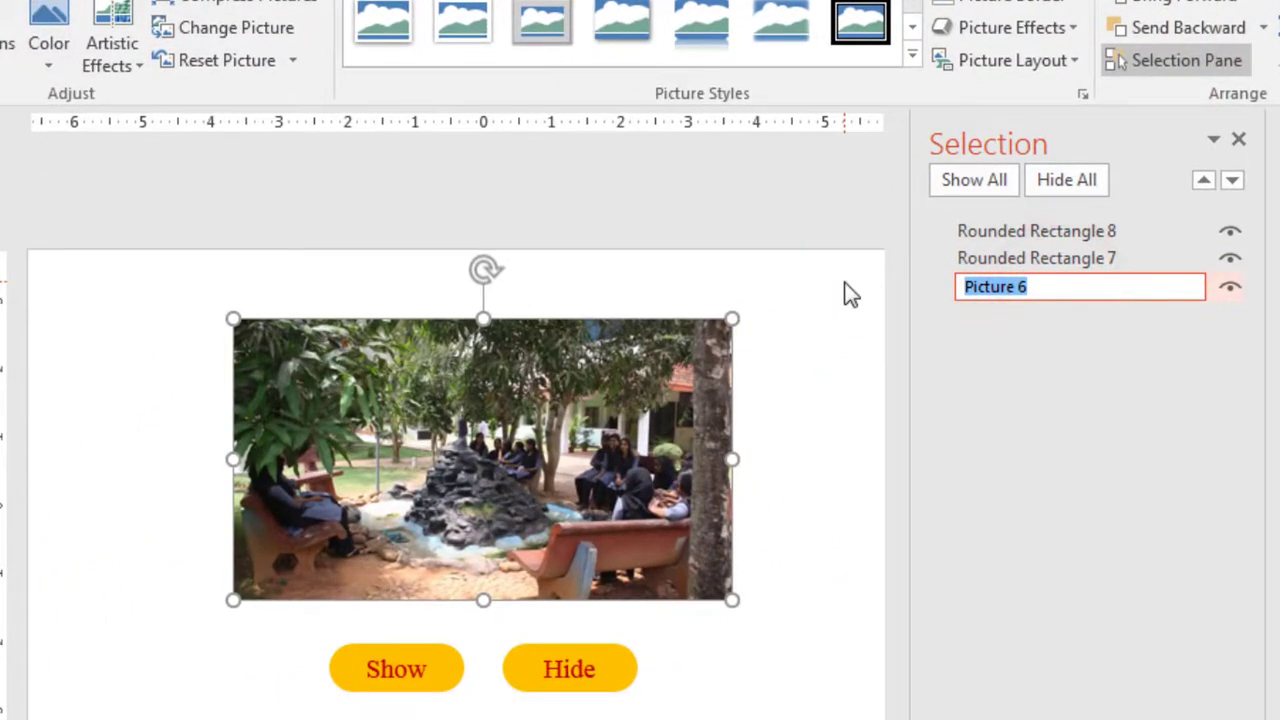
key("Return")
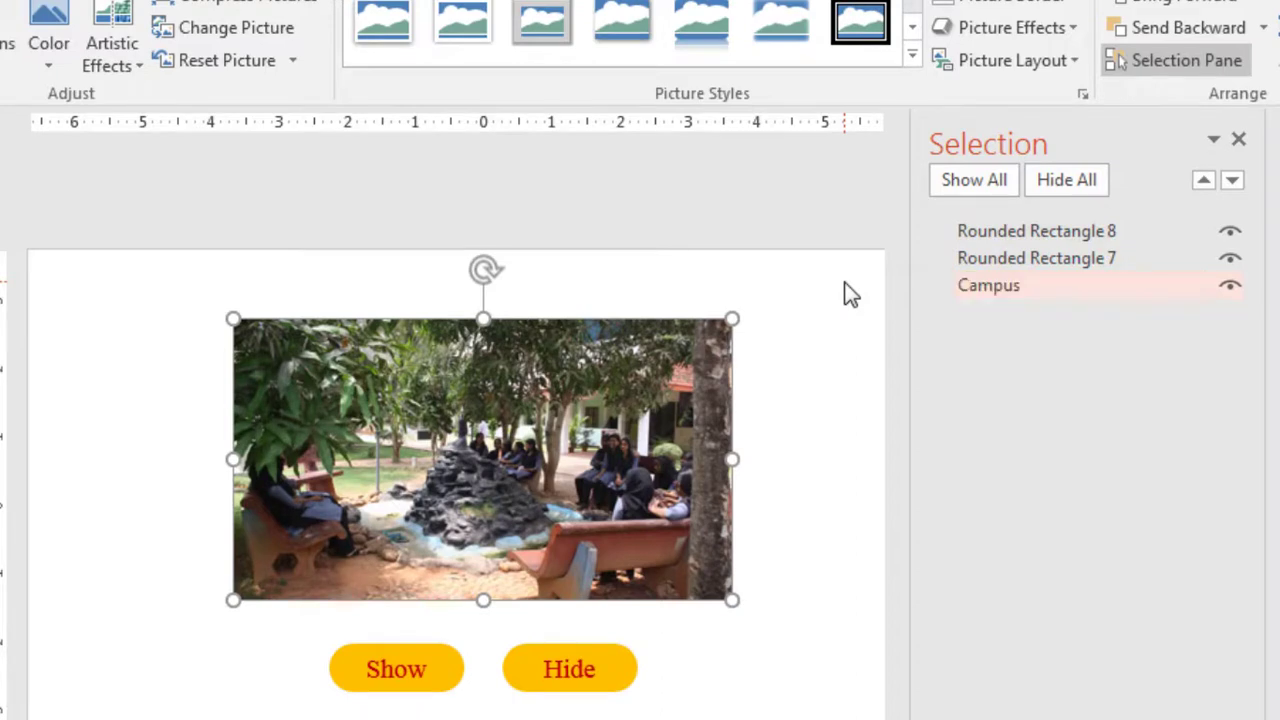
Step: Rename Rounded Rectangle 7 to Show Button
left_click(430, 660)
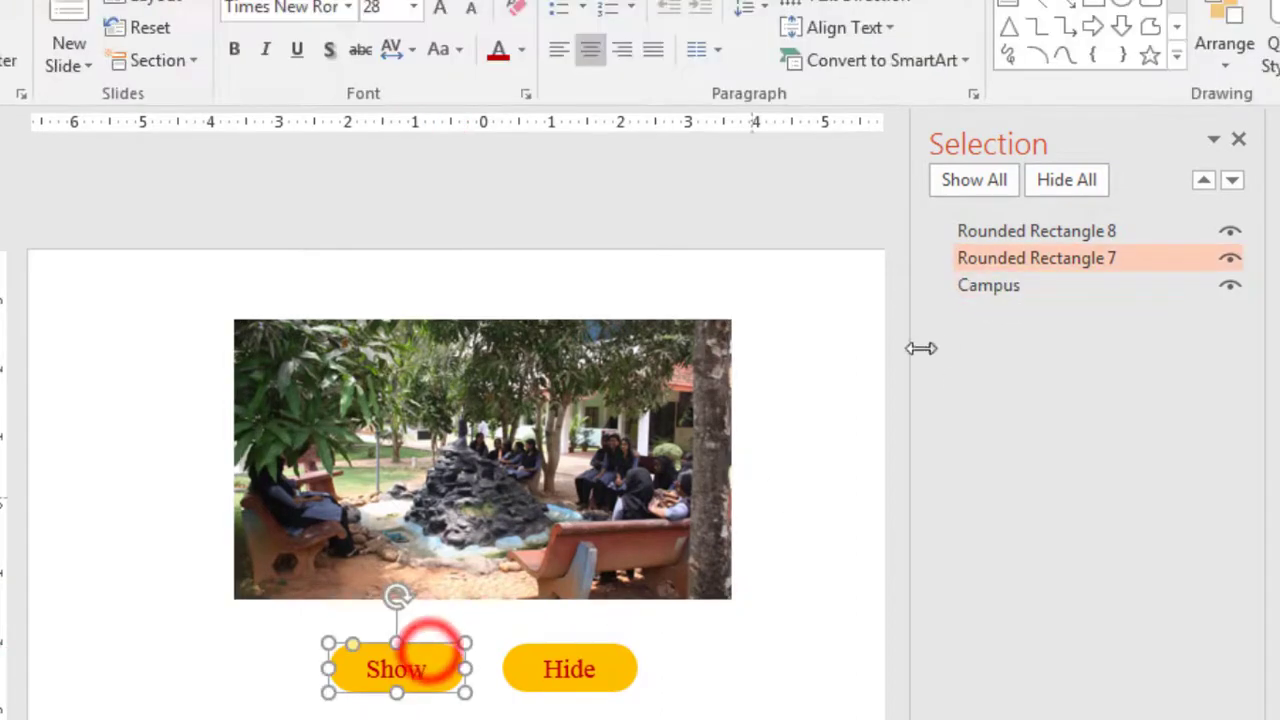
double_click(1039, 259)
type("Show Button")
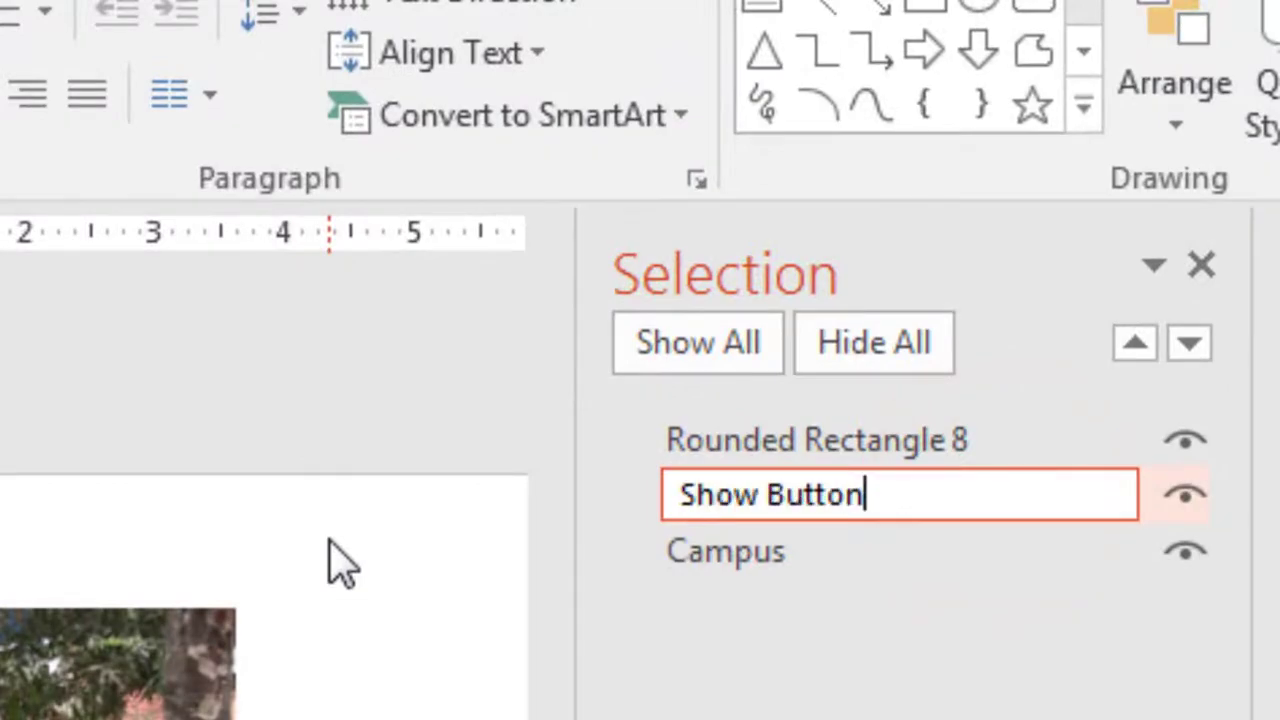
key("Return")
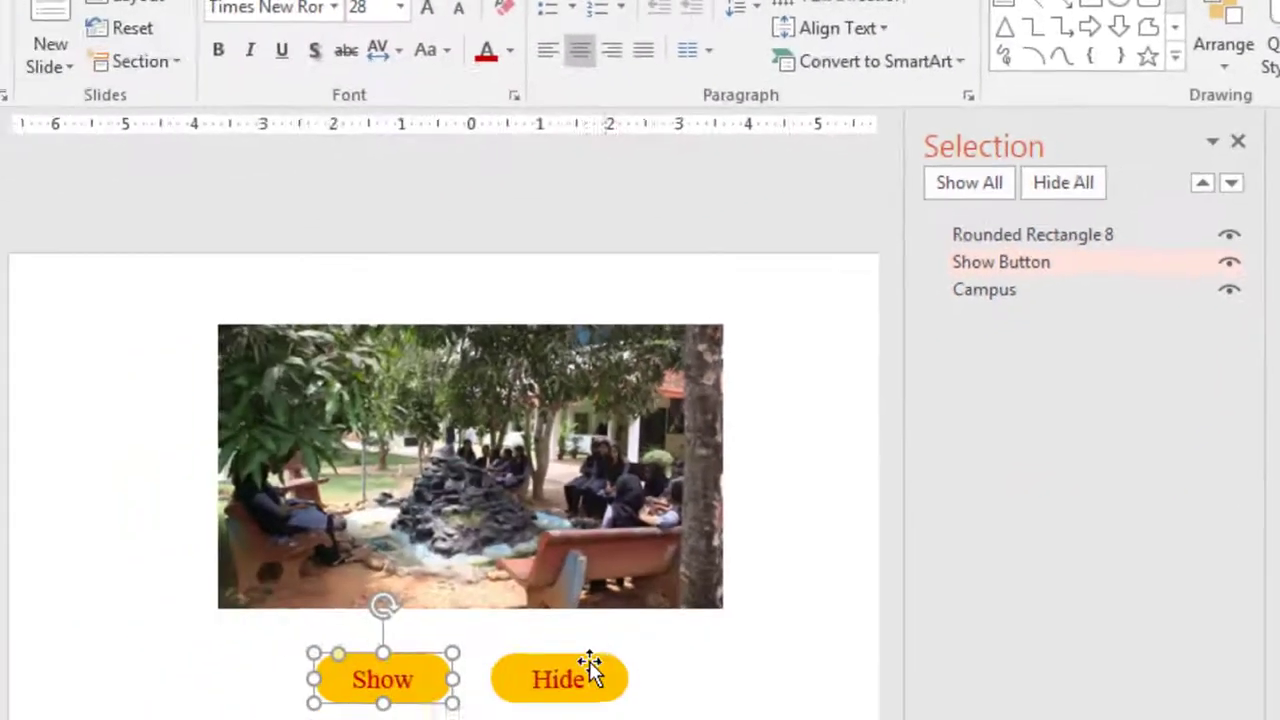
Step: Rename Rounded Rectangle 8 to Hide Button, correcting the 'Hie Button' typo
left_click(589, 666)
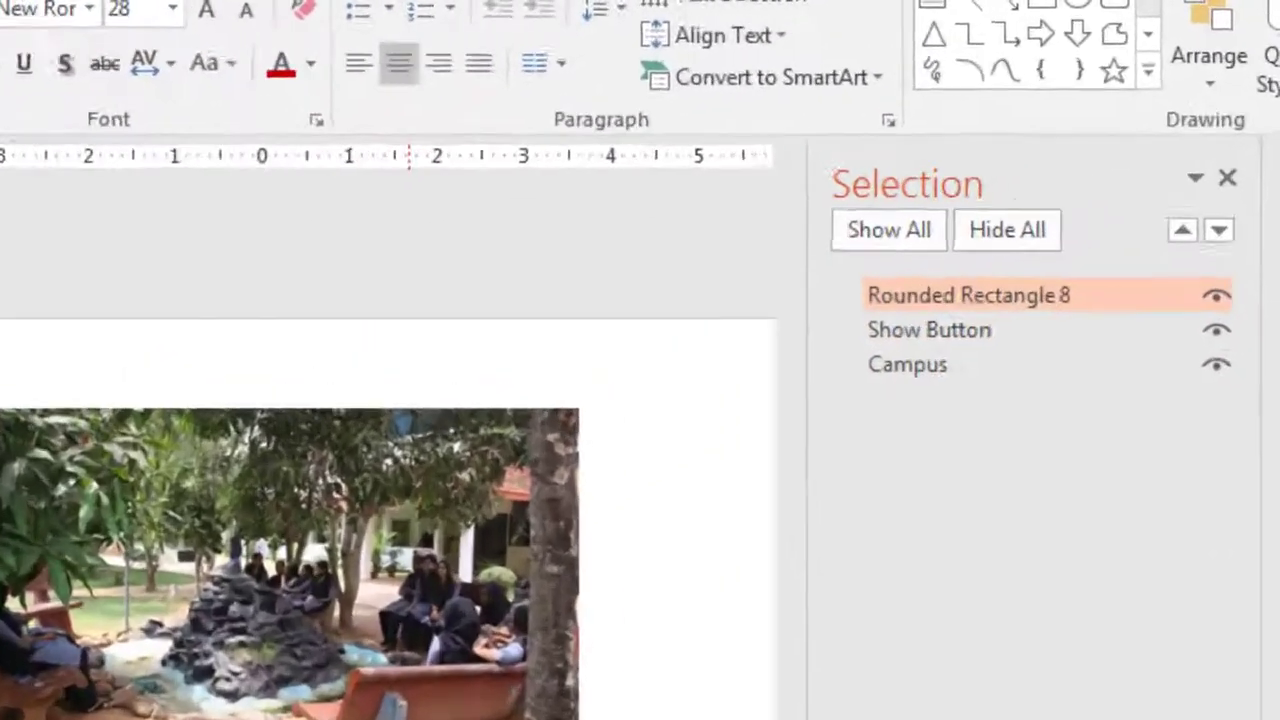
double_click(981, 297)
left_click_drag(1105, 294, 479, 366)
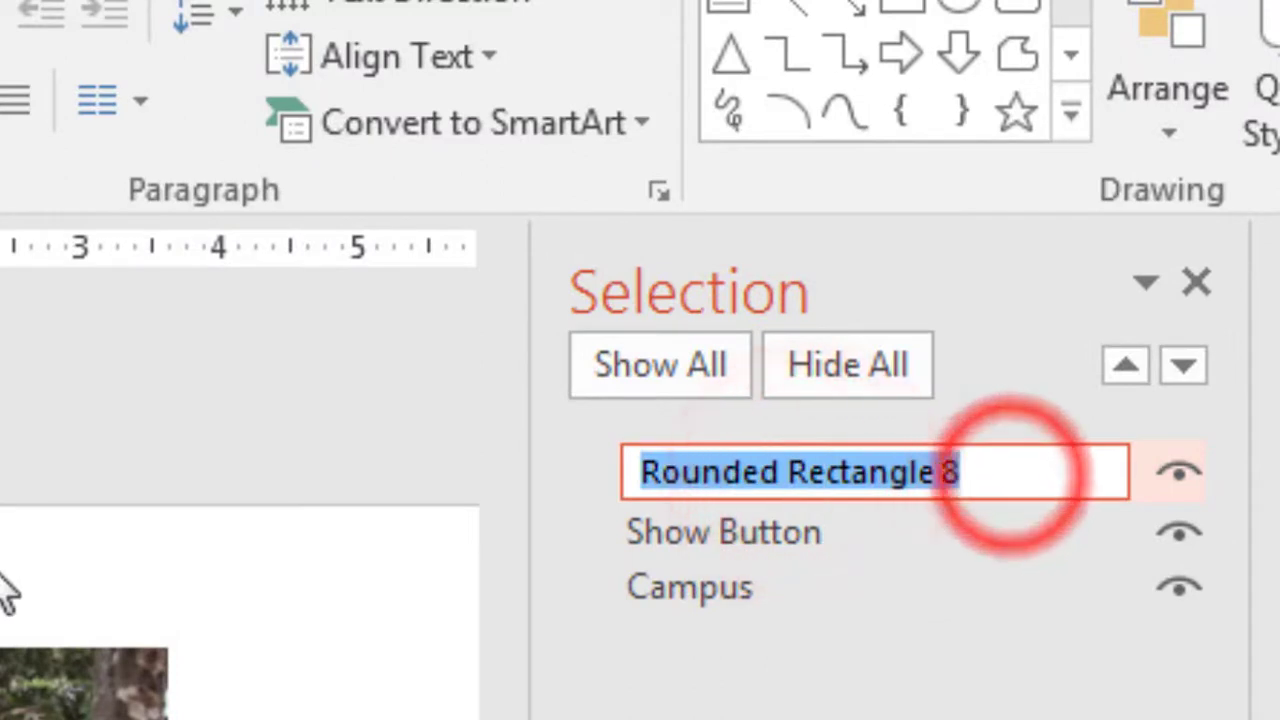
type("Hie Button")
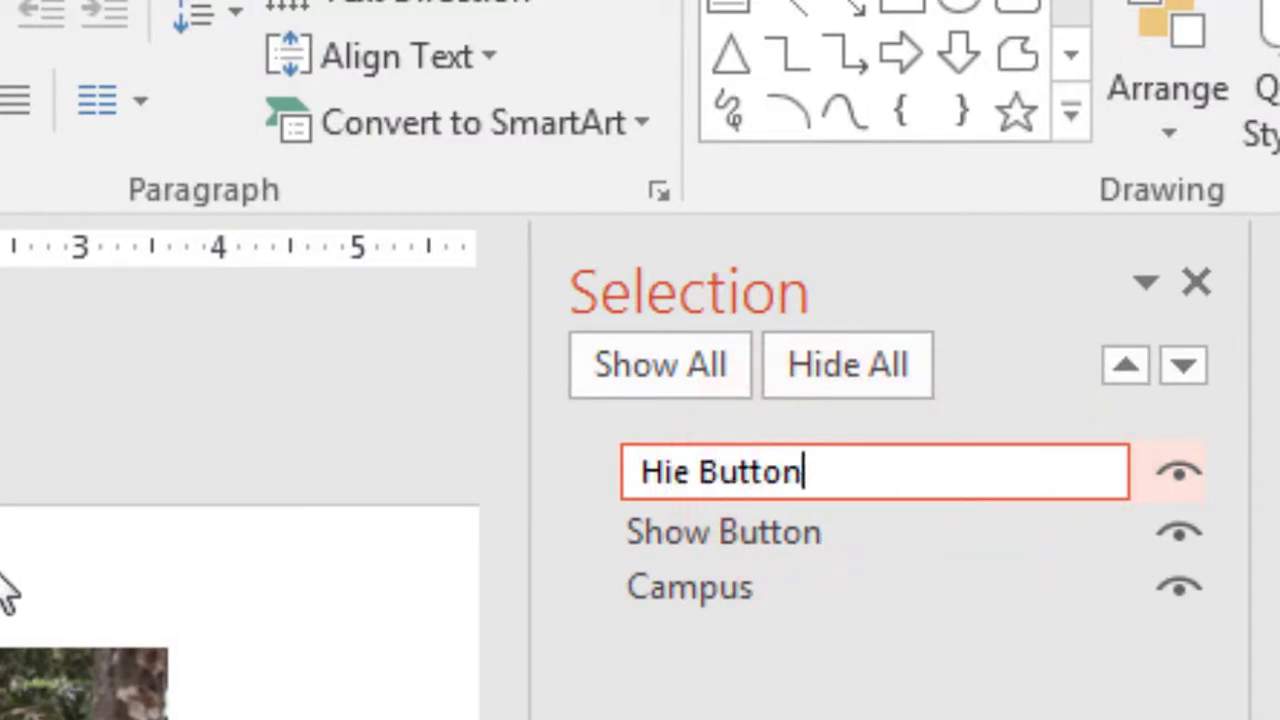
key("Return")
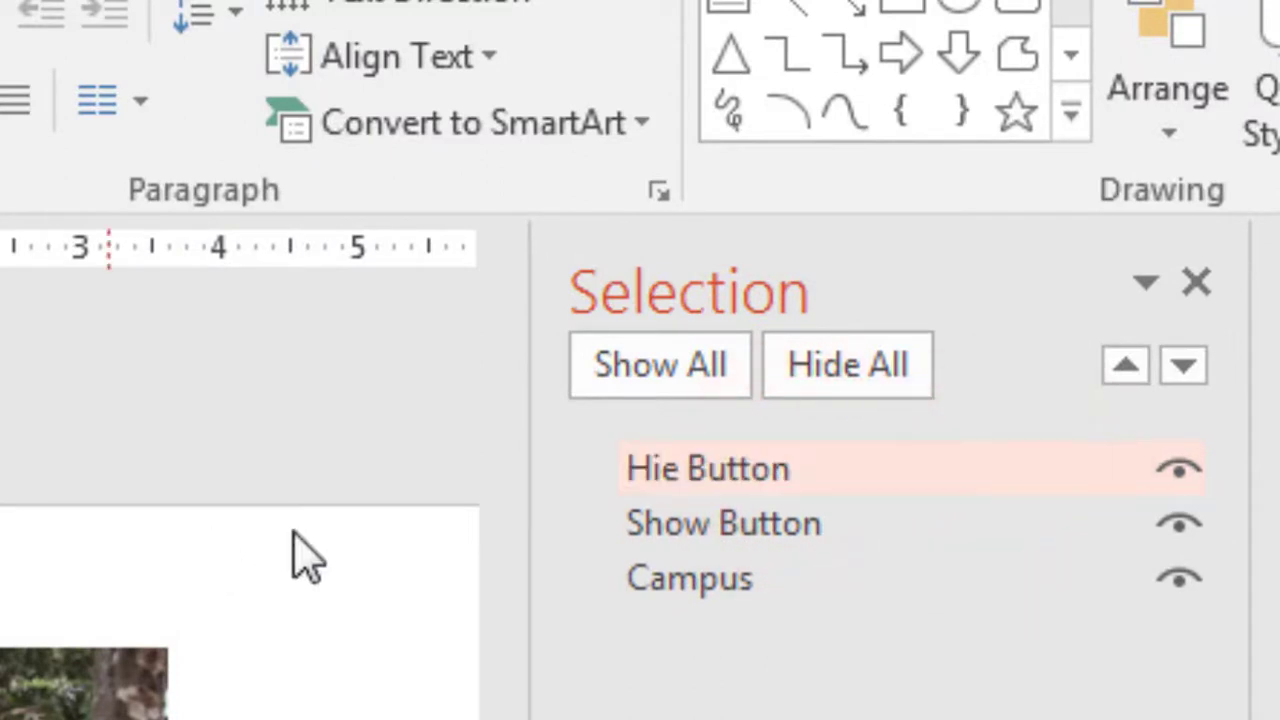
double_click(689, 477)
left_click_drag(823, 471, 223, 514)
type("Hi")
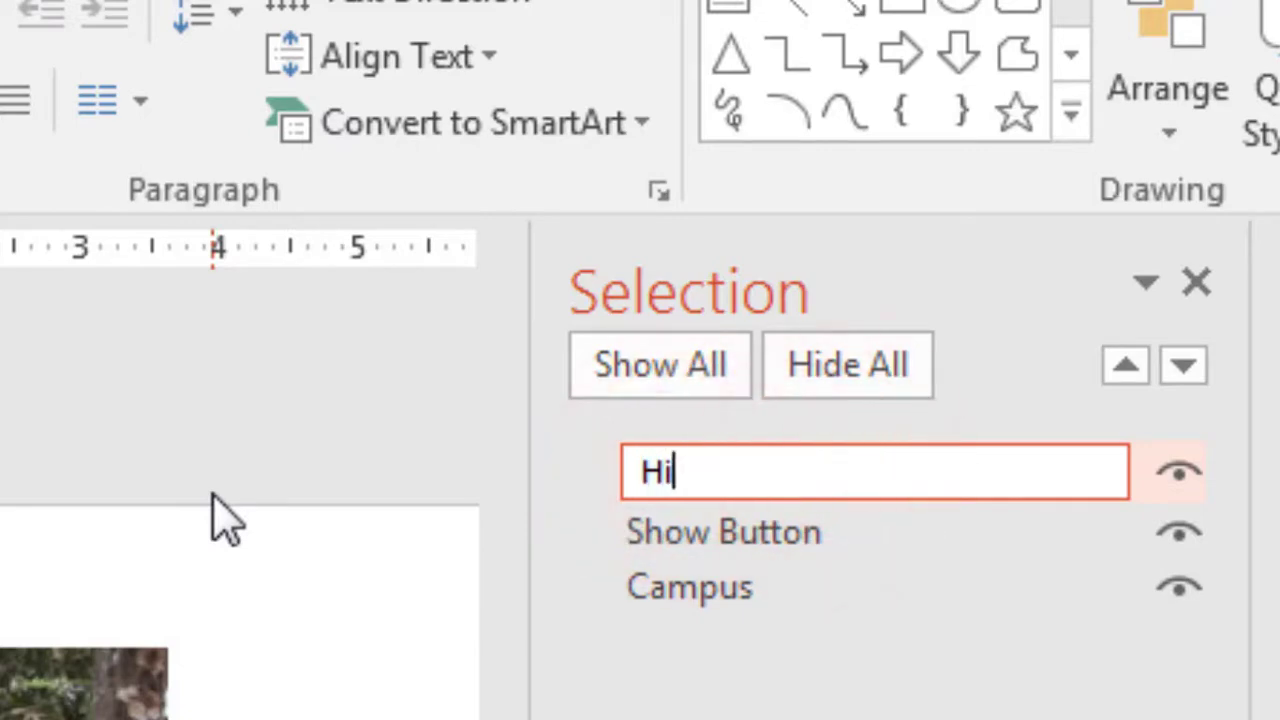
key("Return")
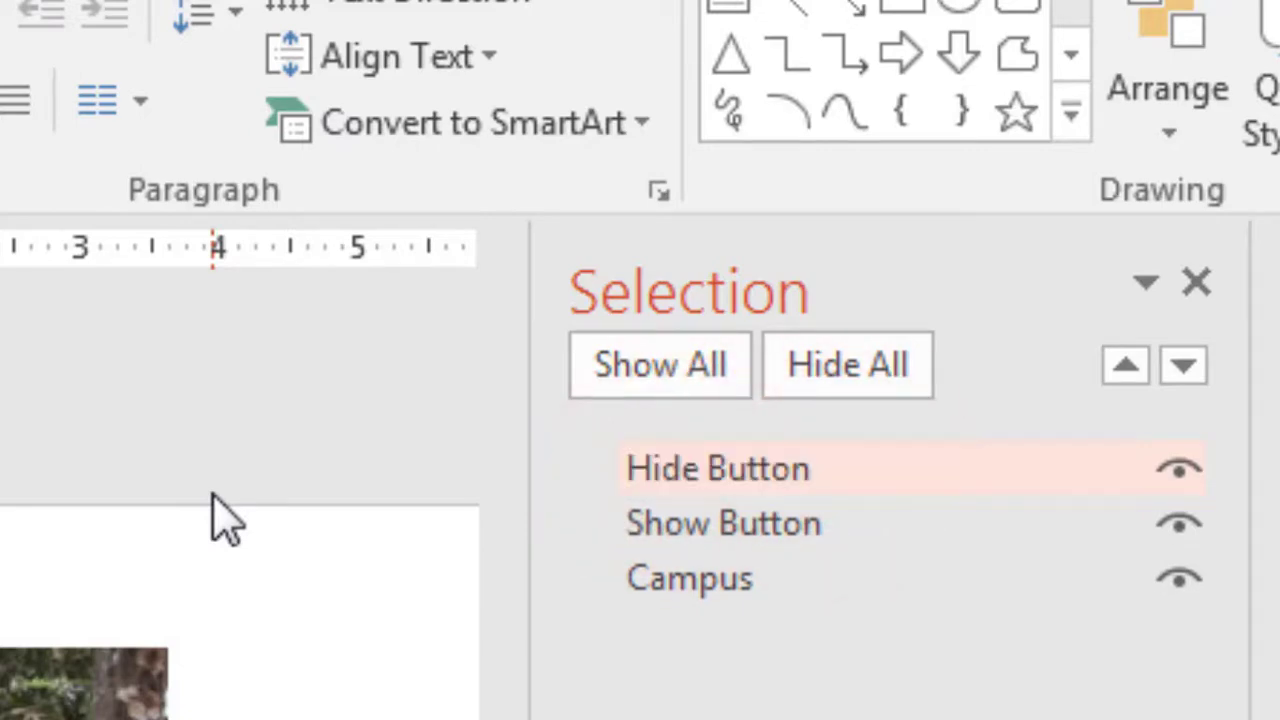
Step: Close the Selection Pane and add the Zoom entrance effect to the Campus picture
left_click(1197, 283)
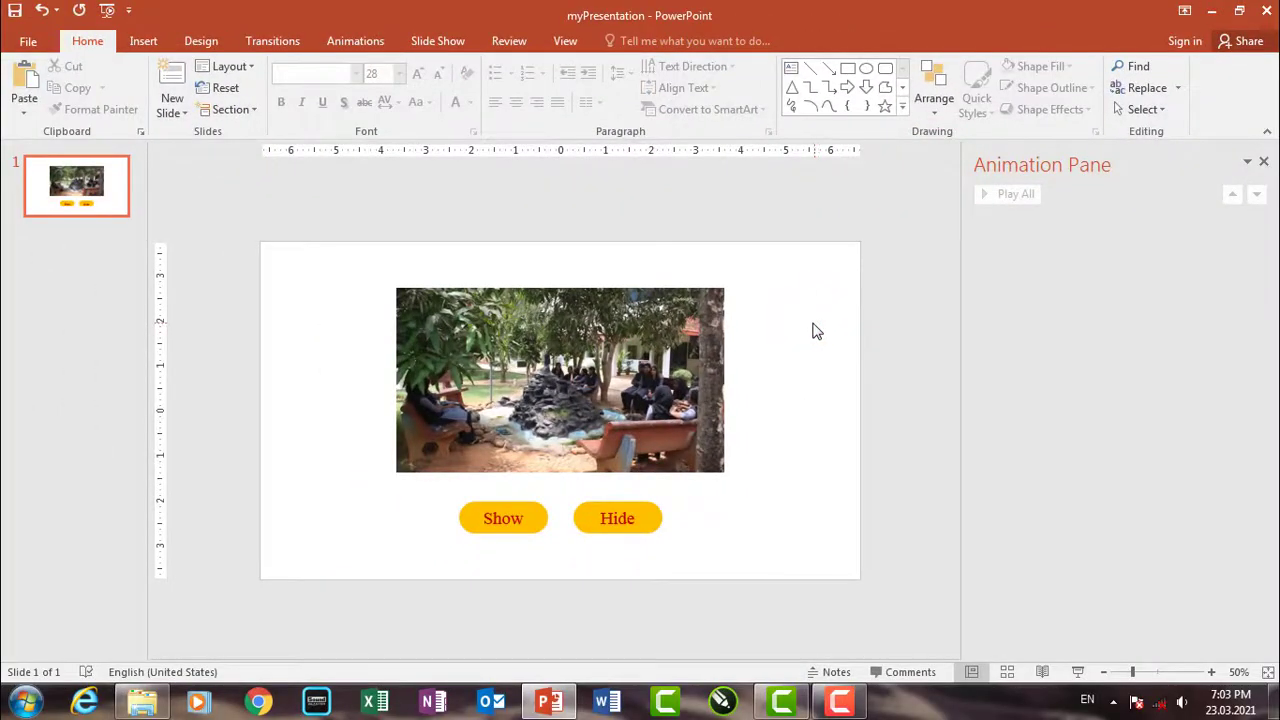
left_click(596, 390)
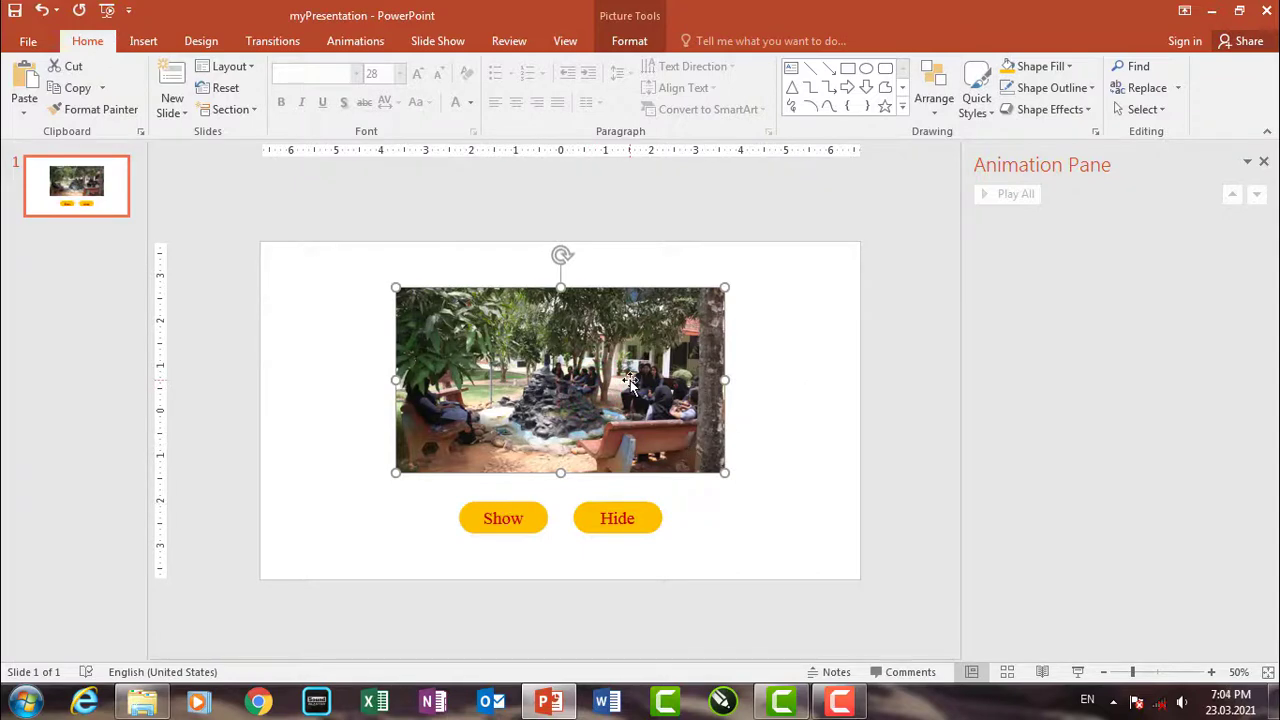
left_click(771, 446)
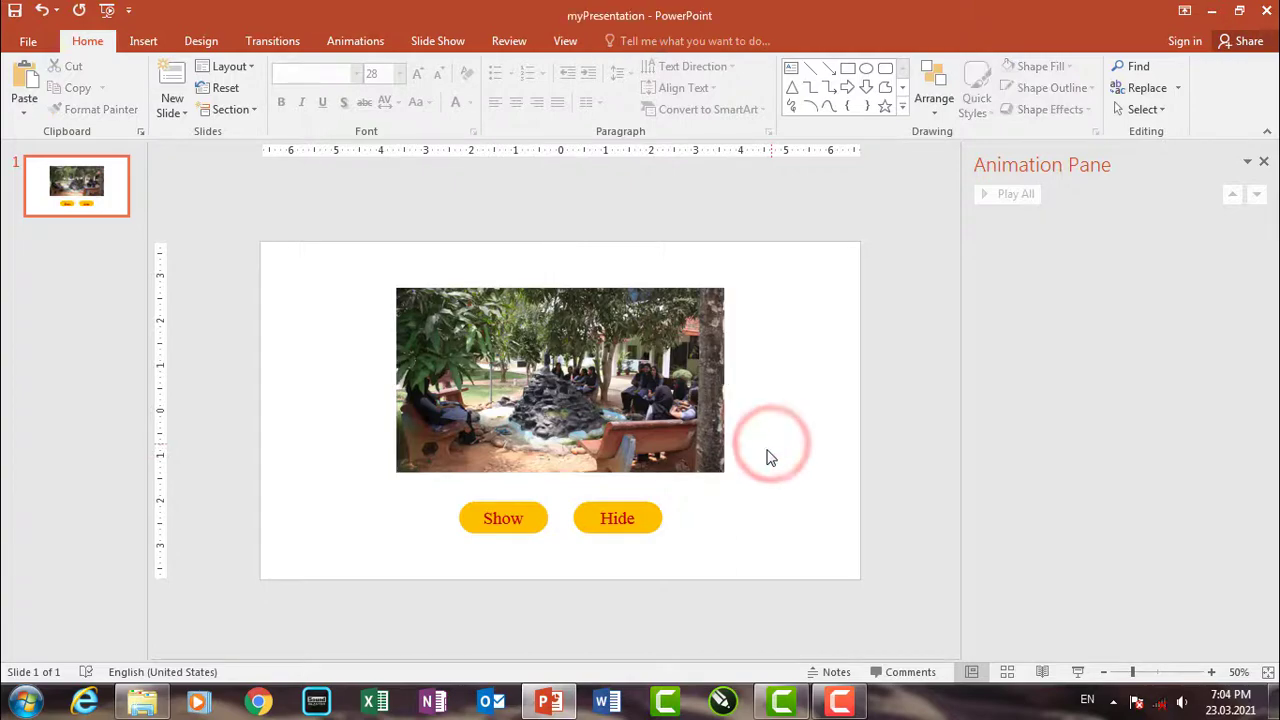
left_click(547, 361)
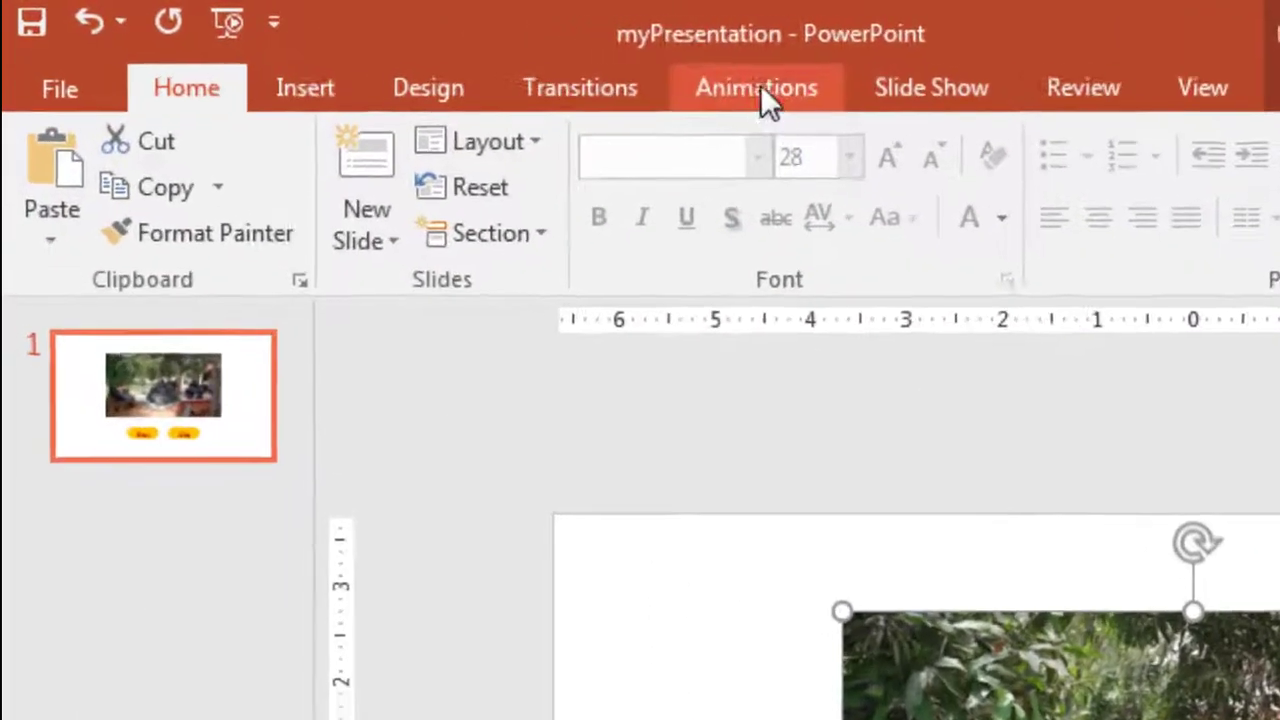
left_click(355, 41)
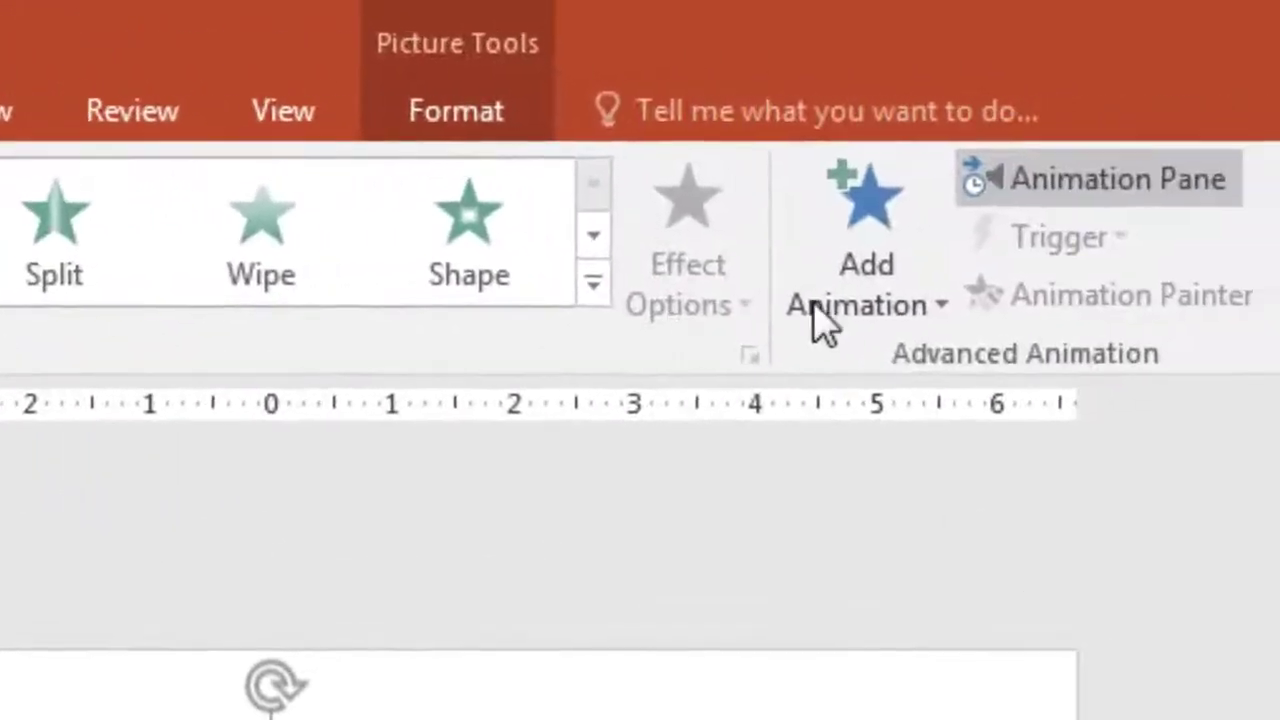
left_click(822, 318)
left_click(376, 626)
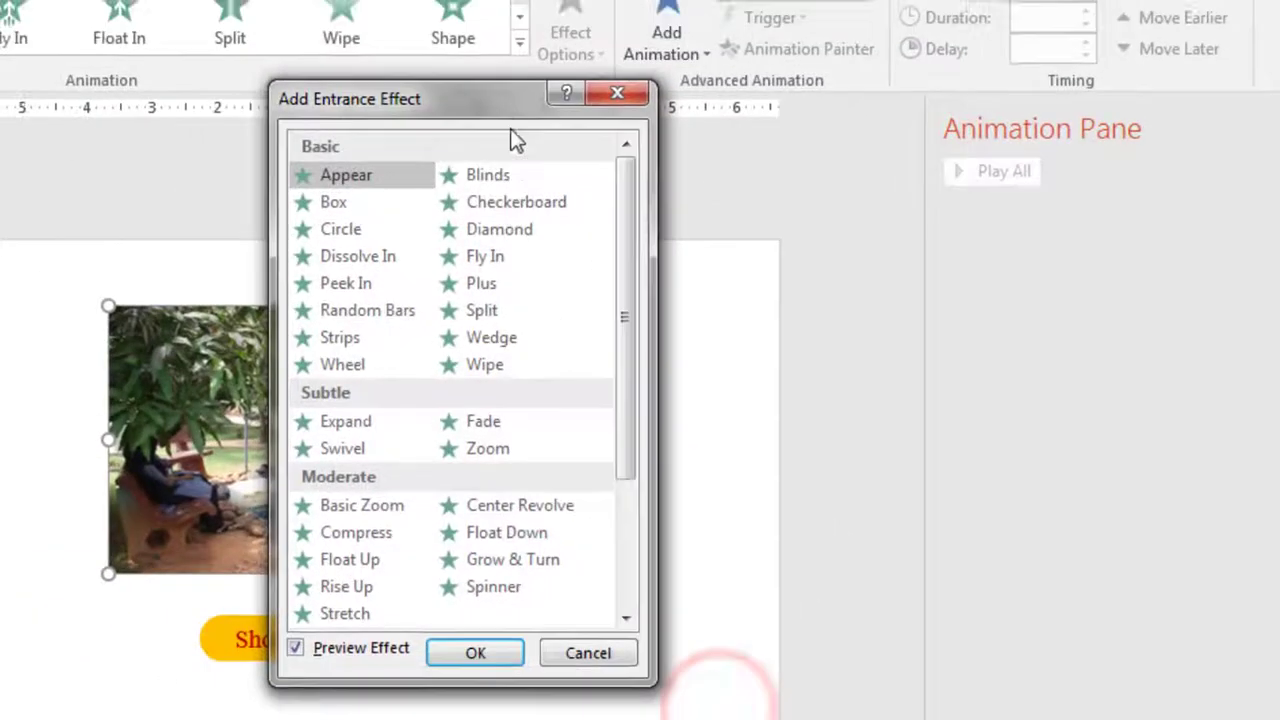
left_click_drag(514, 137, 996, 155)
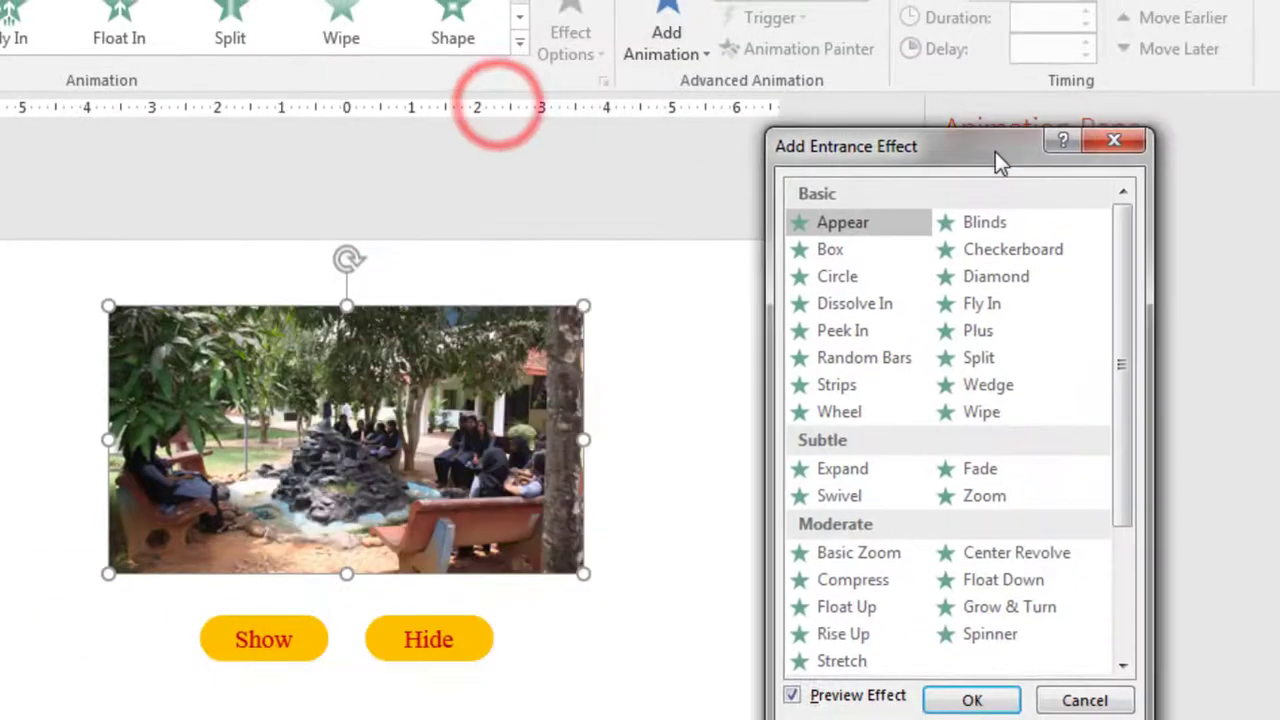
left_click(984, 499)
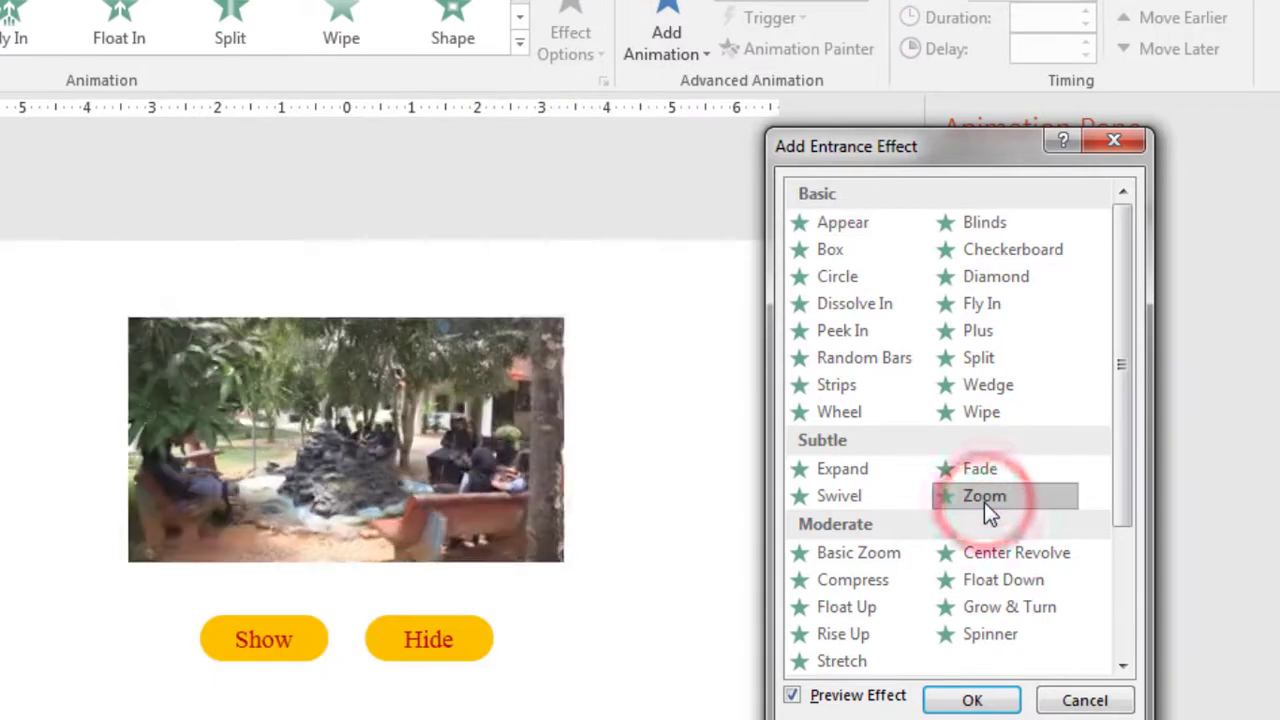
left_click(975, 699)
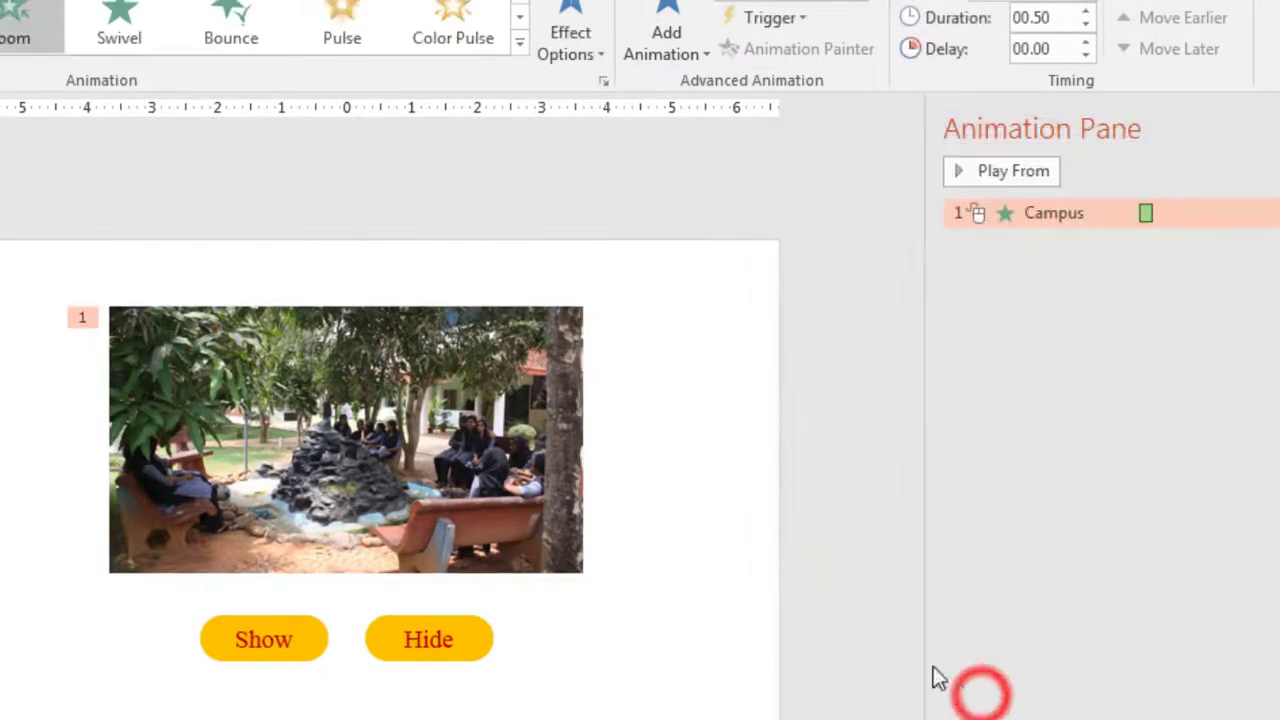
left_click(410, 452)
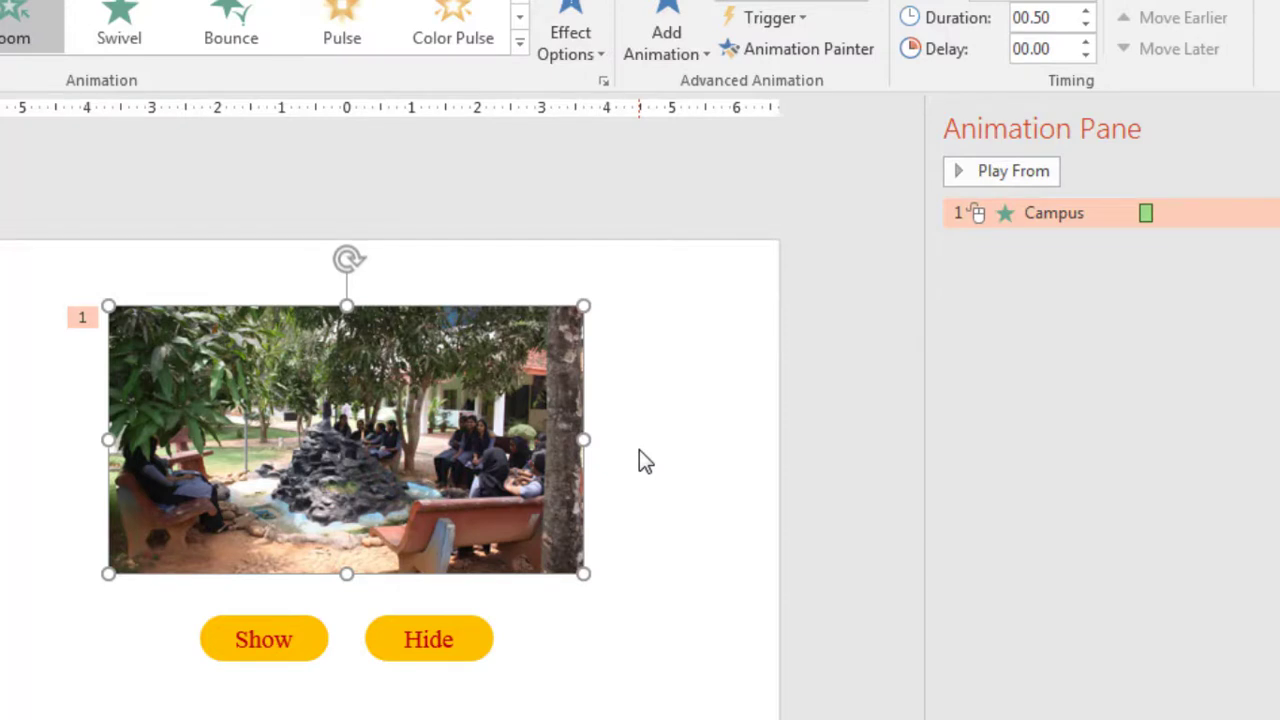
Step: In the Campus entrance's Timing settings, set it to start on click of Show Button
left_click(775, 18)
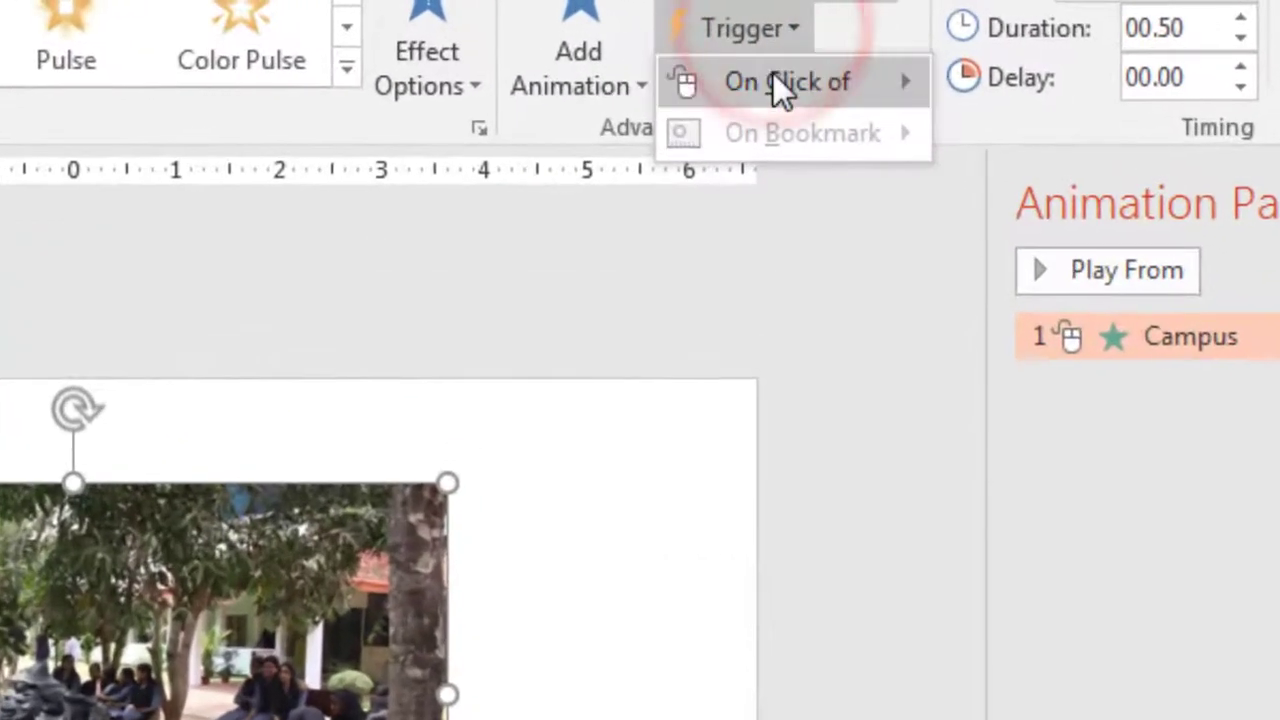
left_click(772, 72)
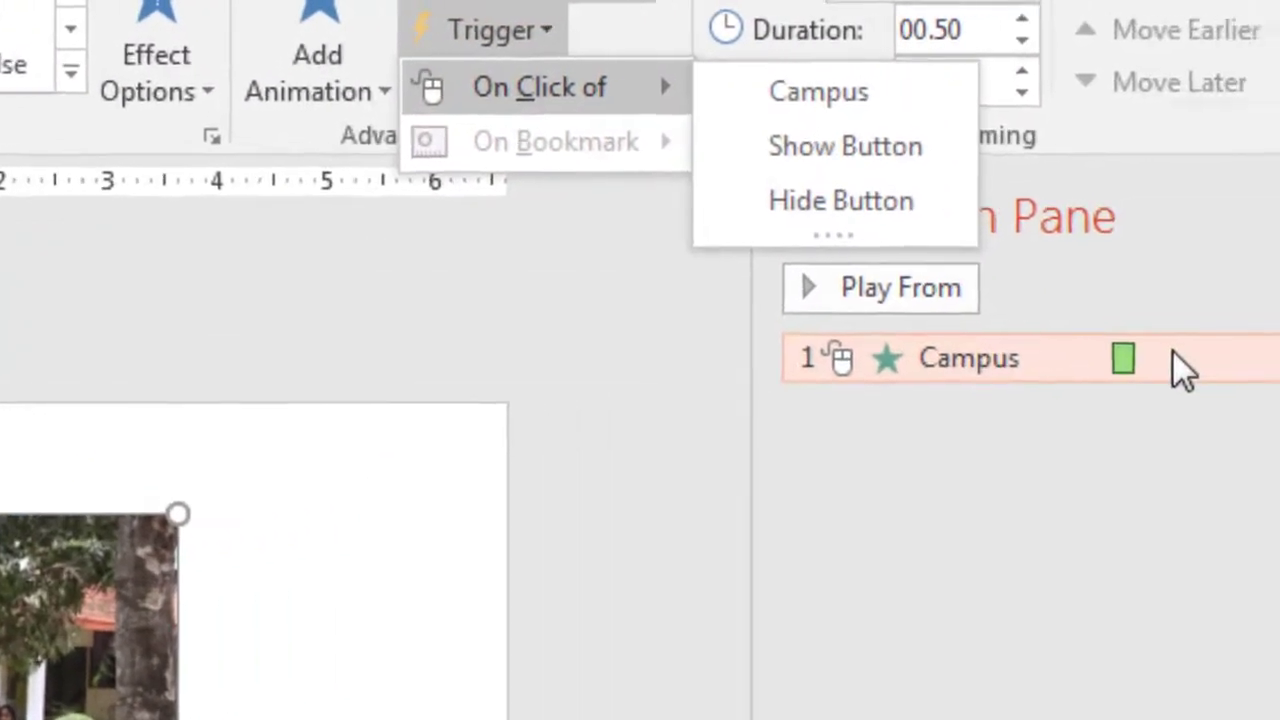
left_click(1279, 336)
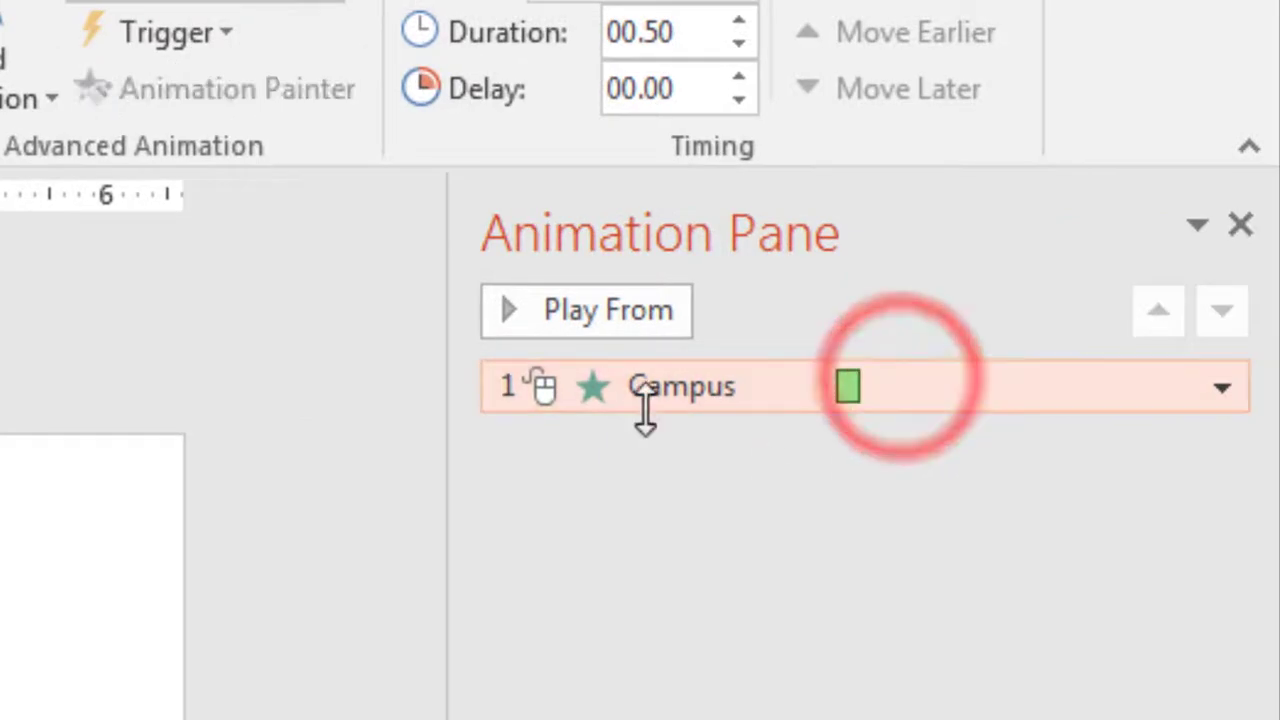
left_click(1222, 390)
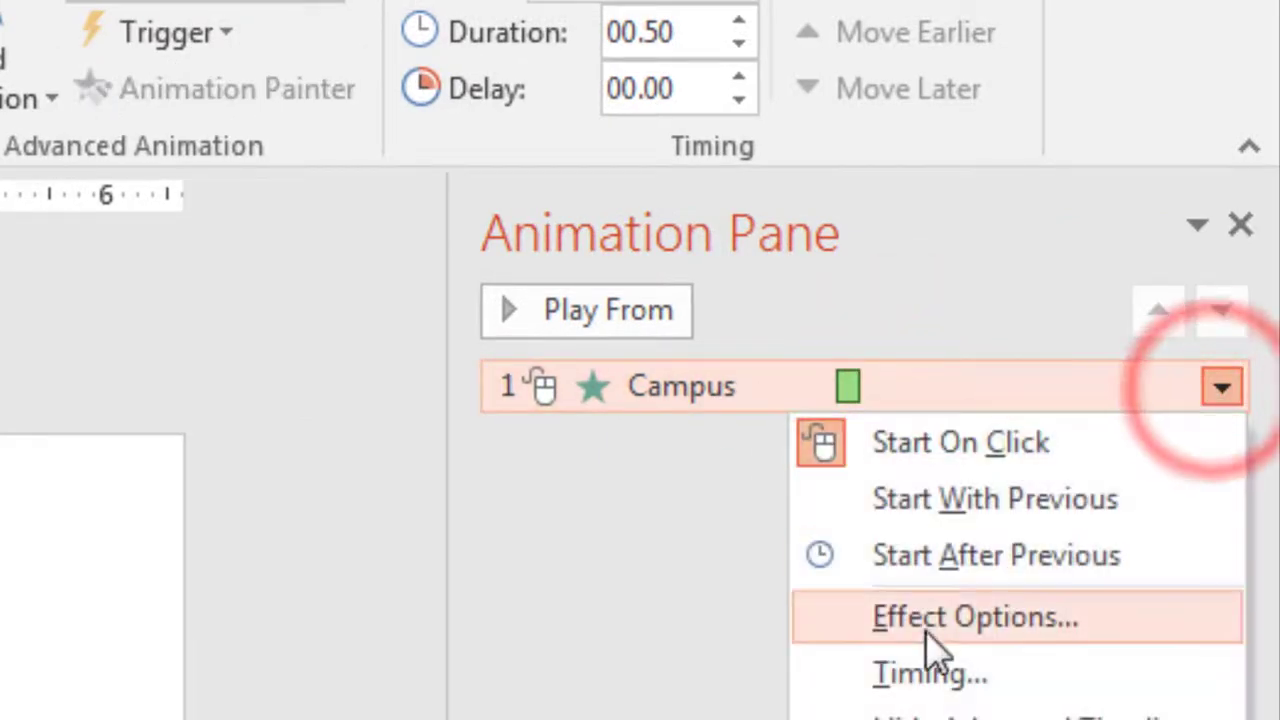
left_click(890, 675)
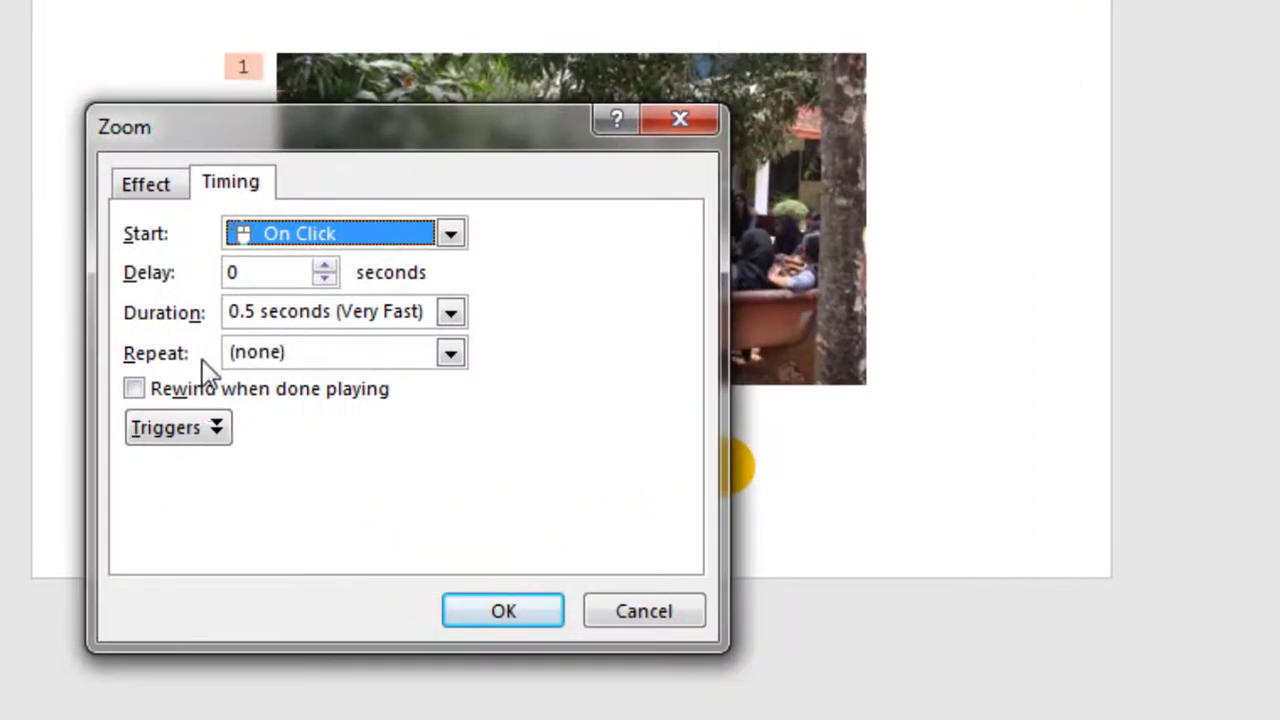
left_click(186, 426)
left_click(209, 503)
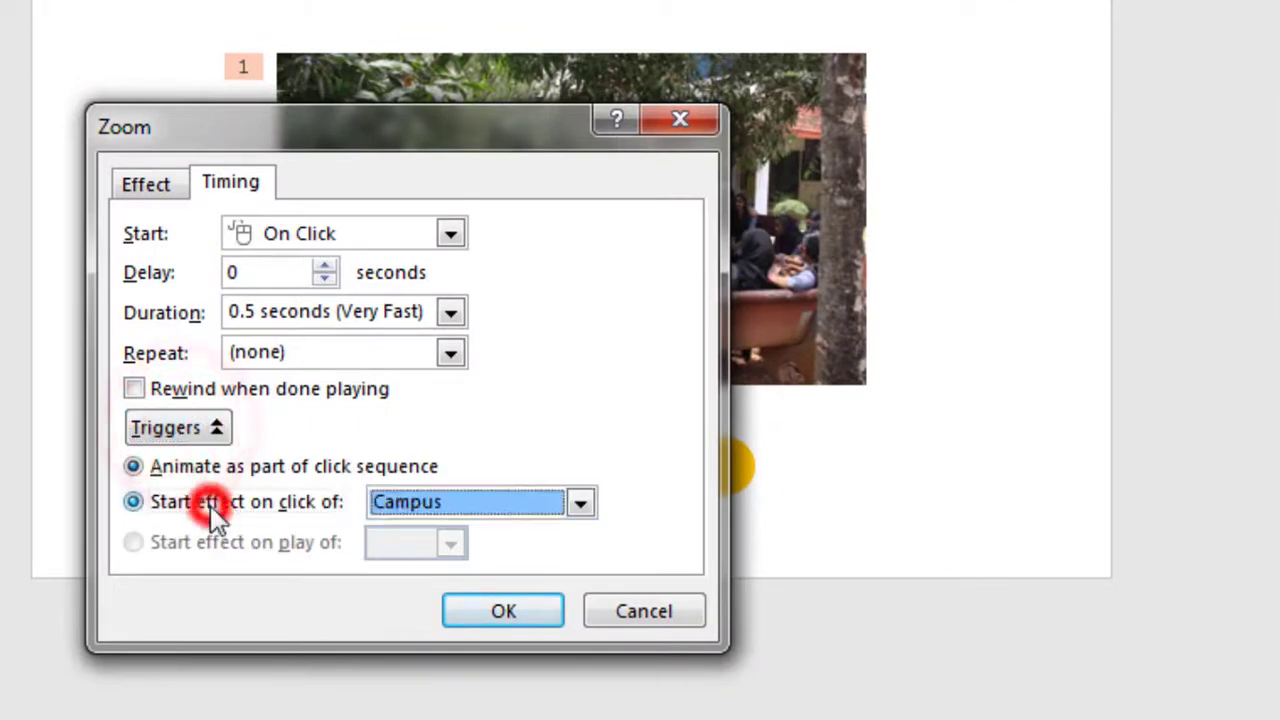
left_click(505, 512)
left_click(520, 566)
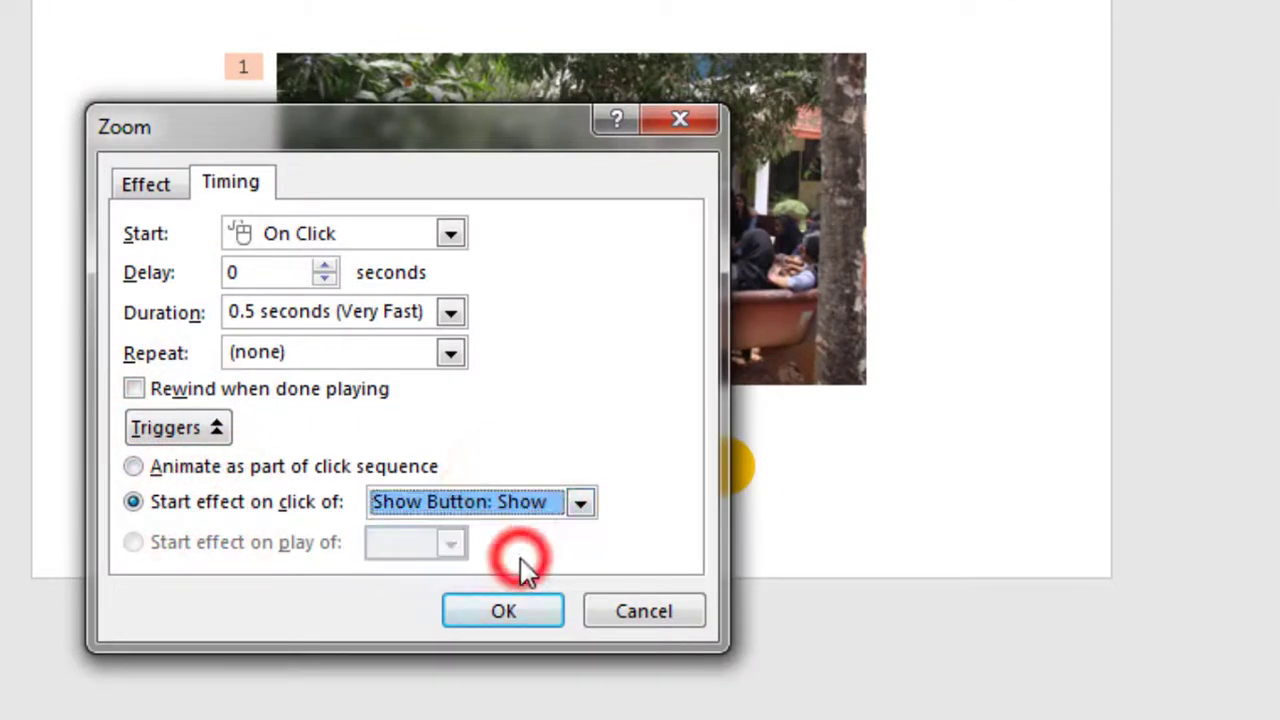
left_click(522, 614)
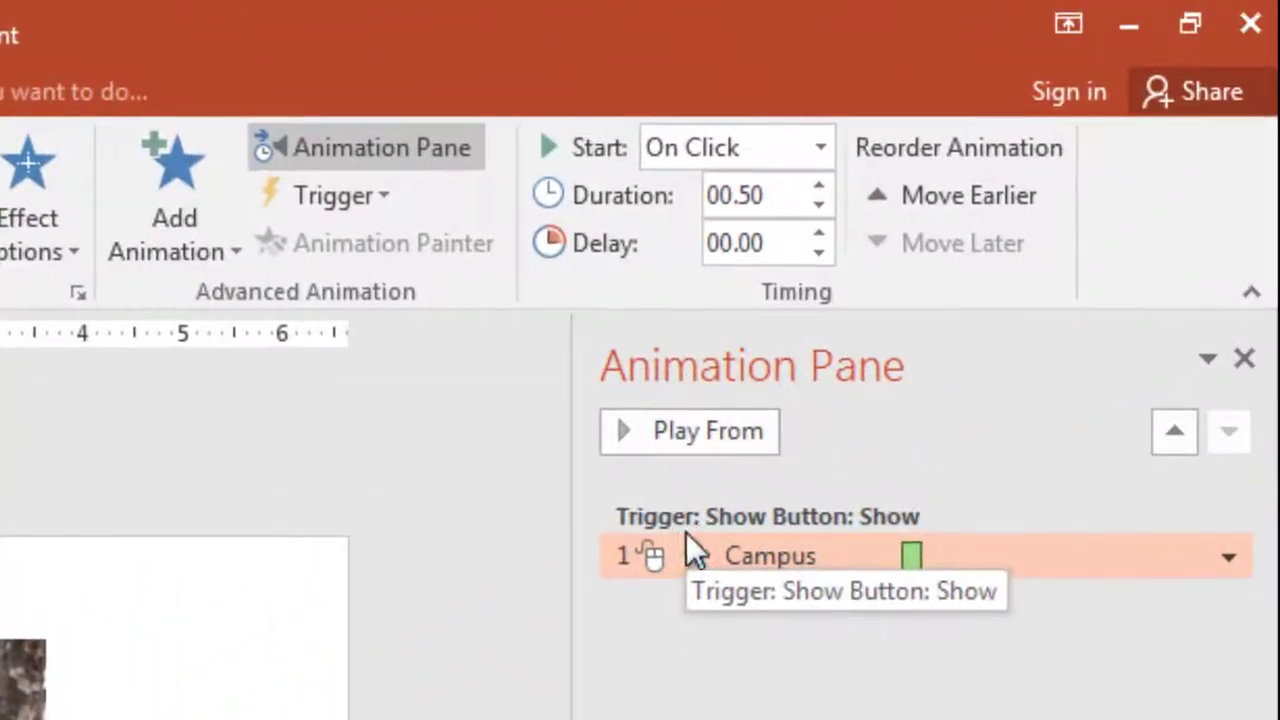
left_click(838, 558)
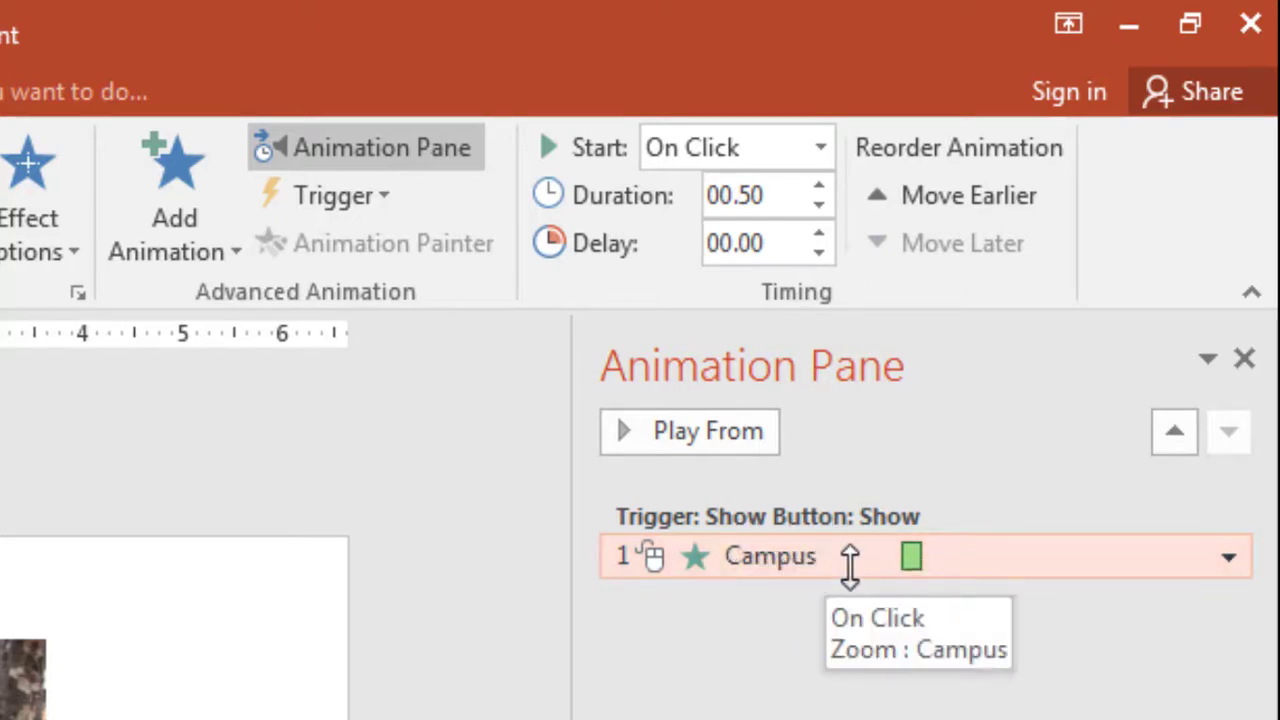
left_click(849, 566)
left_click(233, 715)
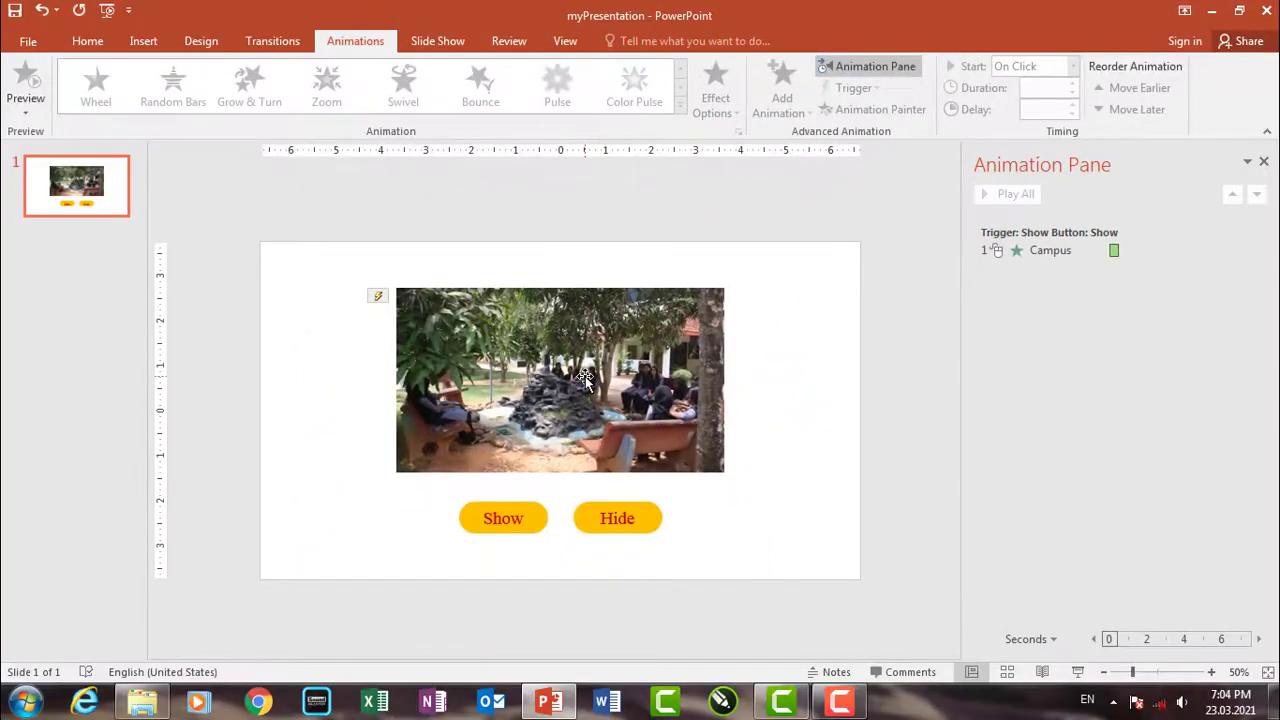
Step: Add a Zoom exit effect to the Campus picture from More Exit Effects
left_click(585, 378)
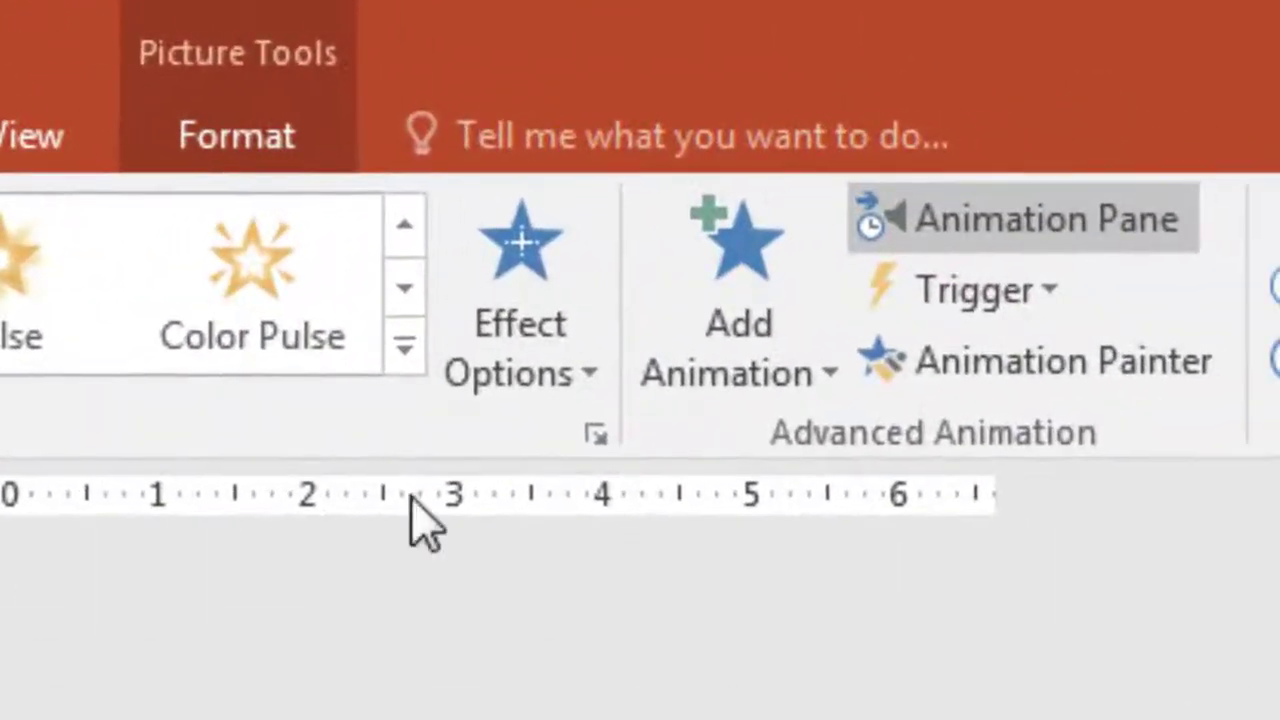
left_click(1244, 300)
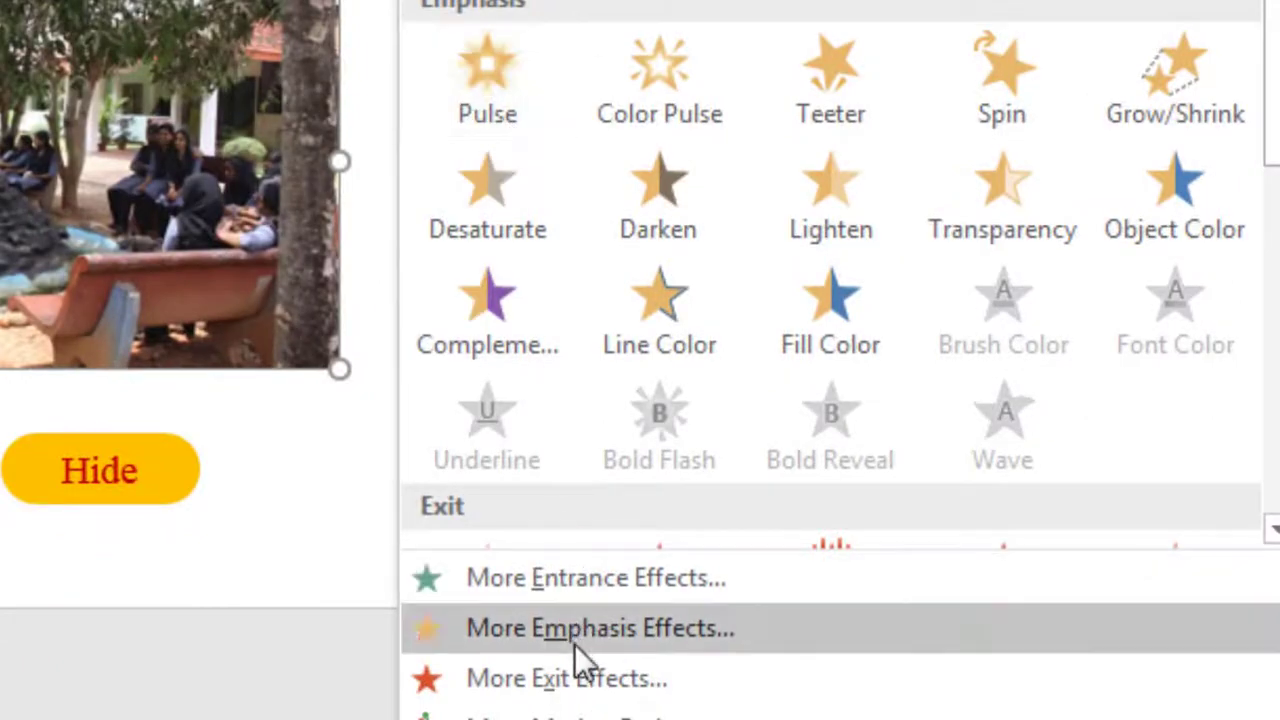
left_click(562, 680)
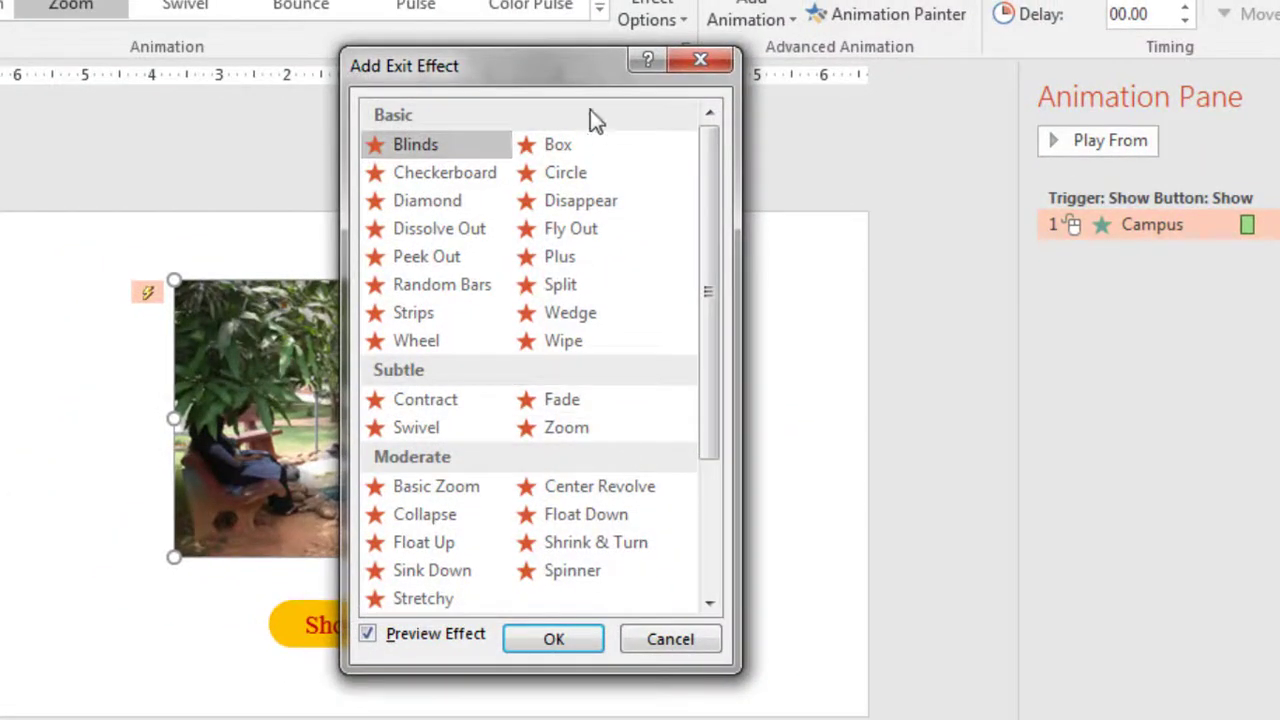
left_click_drag(582, 66, 1061, 65)
left_click(1042, 428)
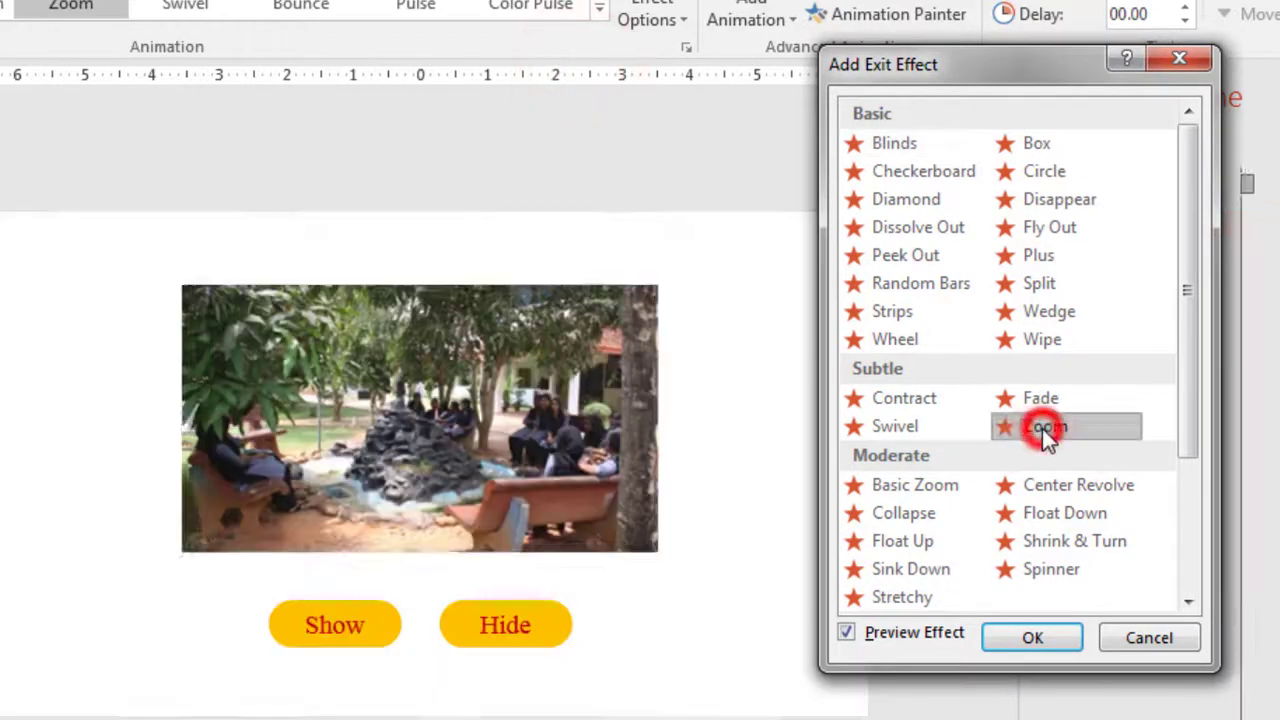
left_click(1032, 640)
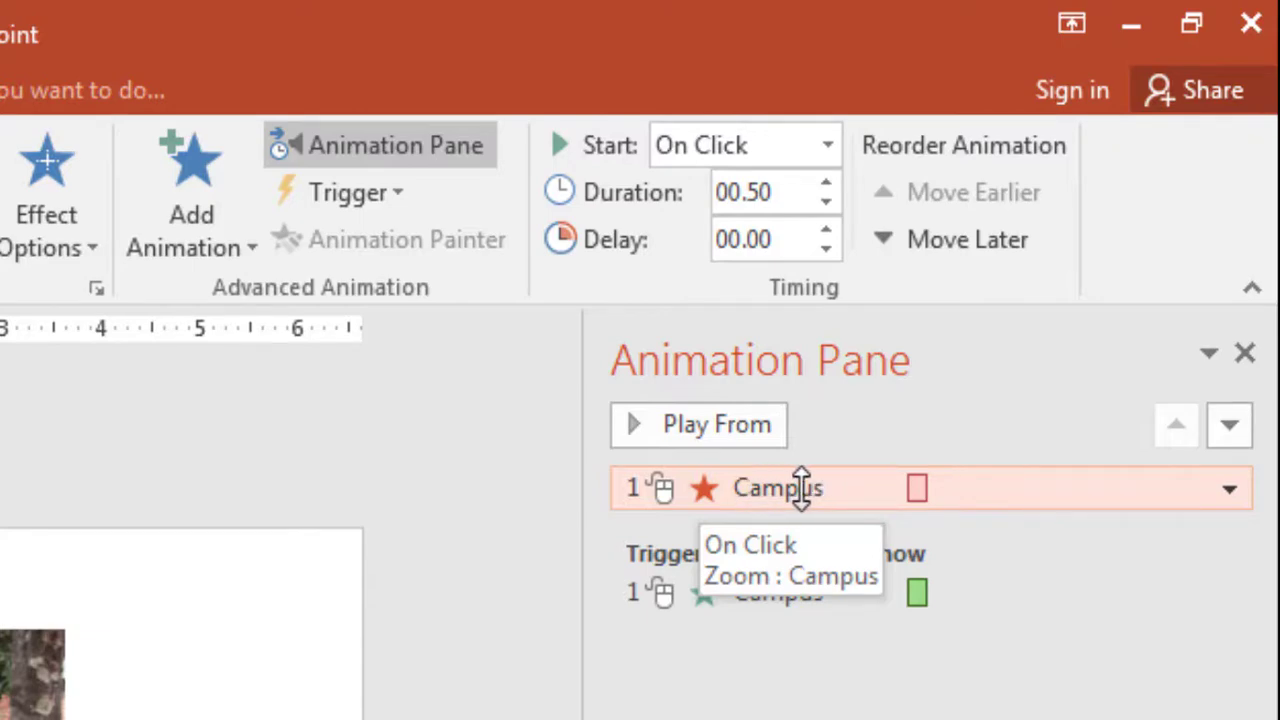
Step: Set the Campus Zoom exit to trigger on click of Hide Button
left_click(1229, 488)
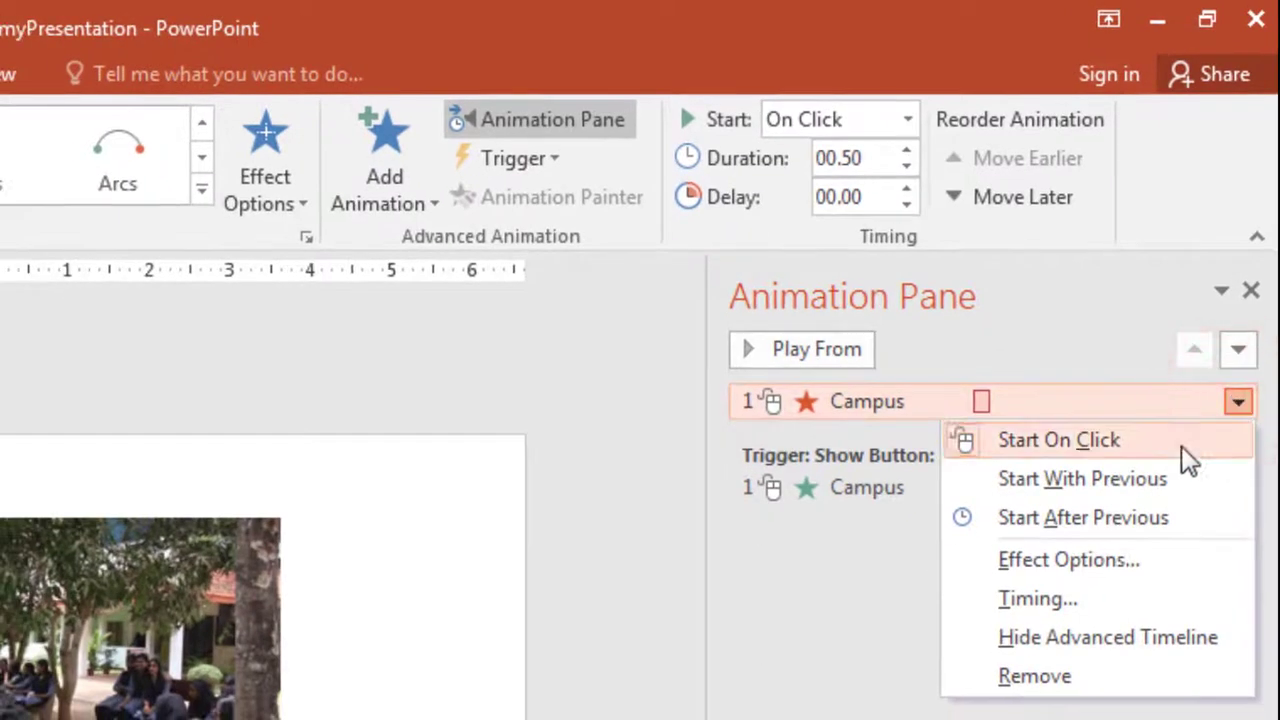
left_click(558, 164)
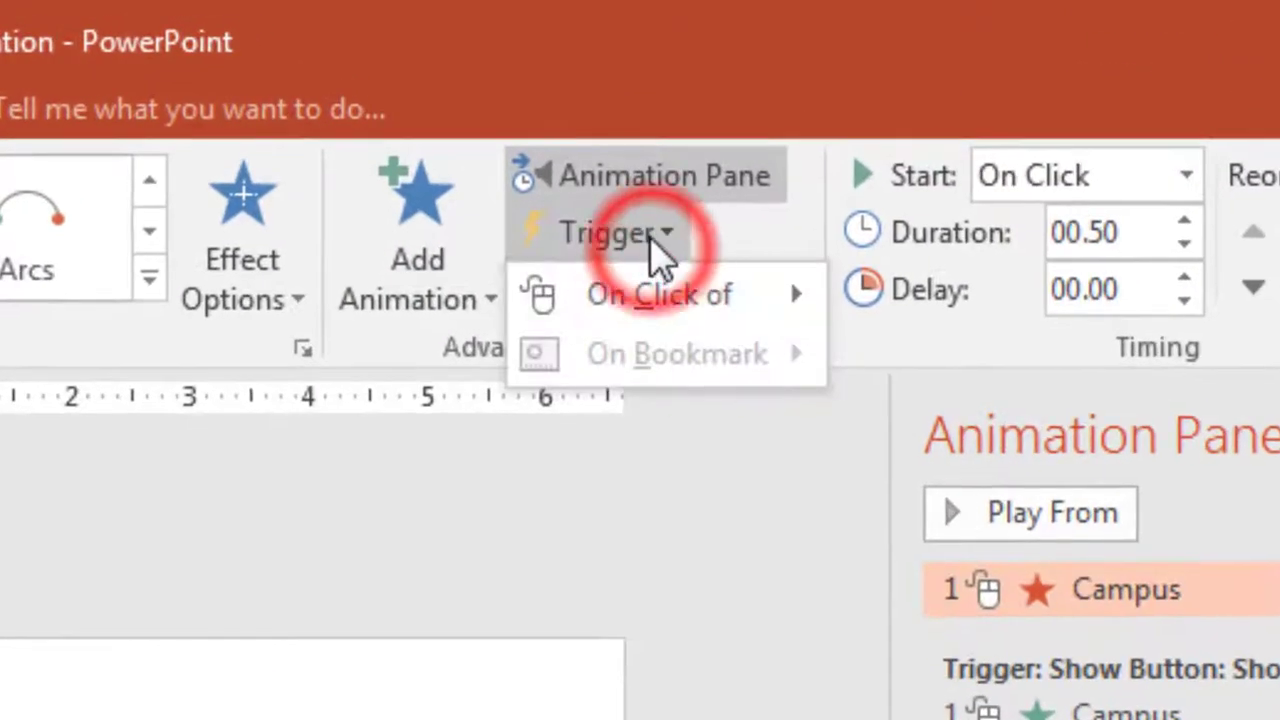
left_click(533, 216)
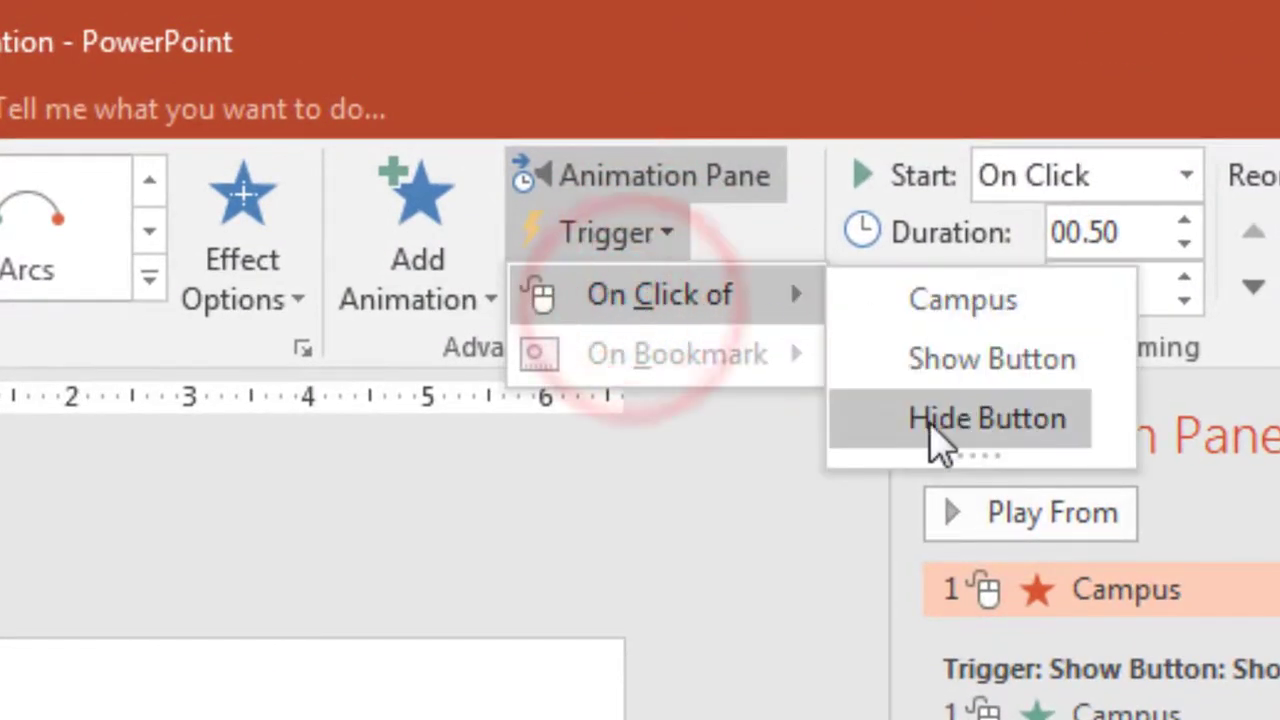
left_click(934, 434)
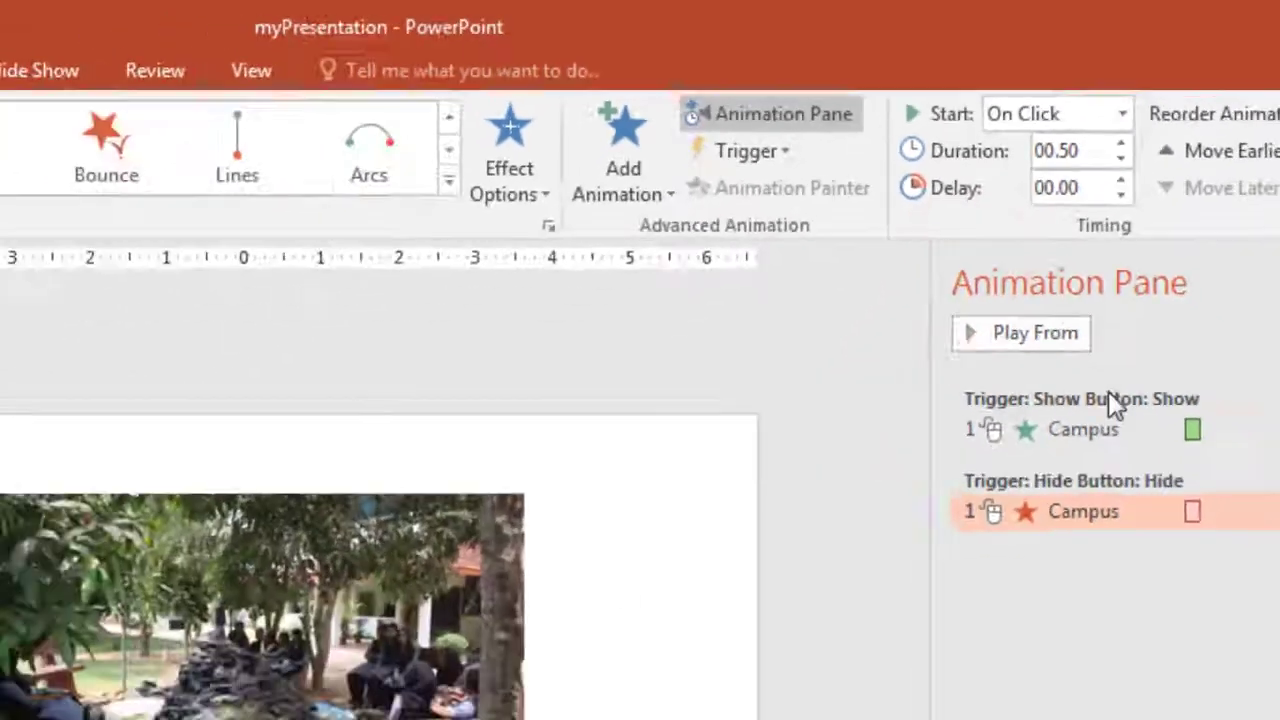
left_click(1089, 374)
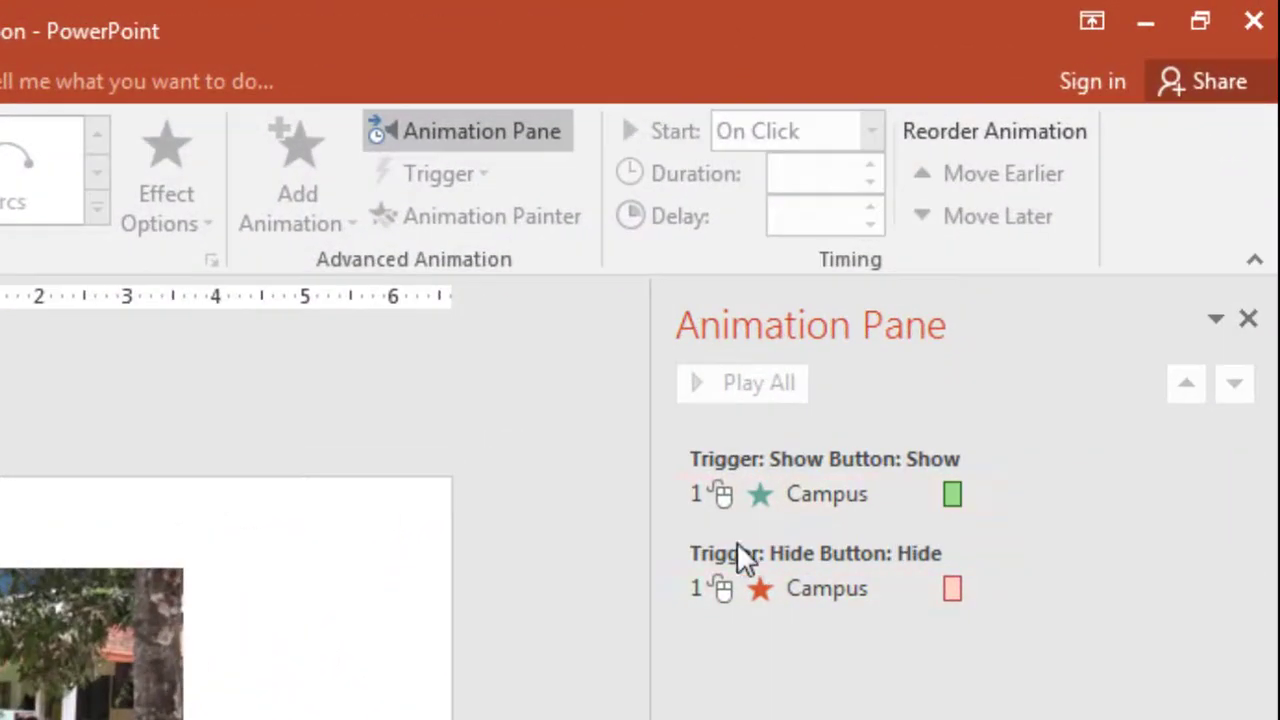
Step: Check the Campus entries under the Show and Hide triggers in the Animation Pane
left_click(906, 494)
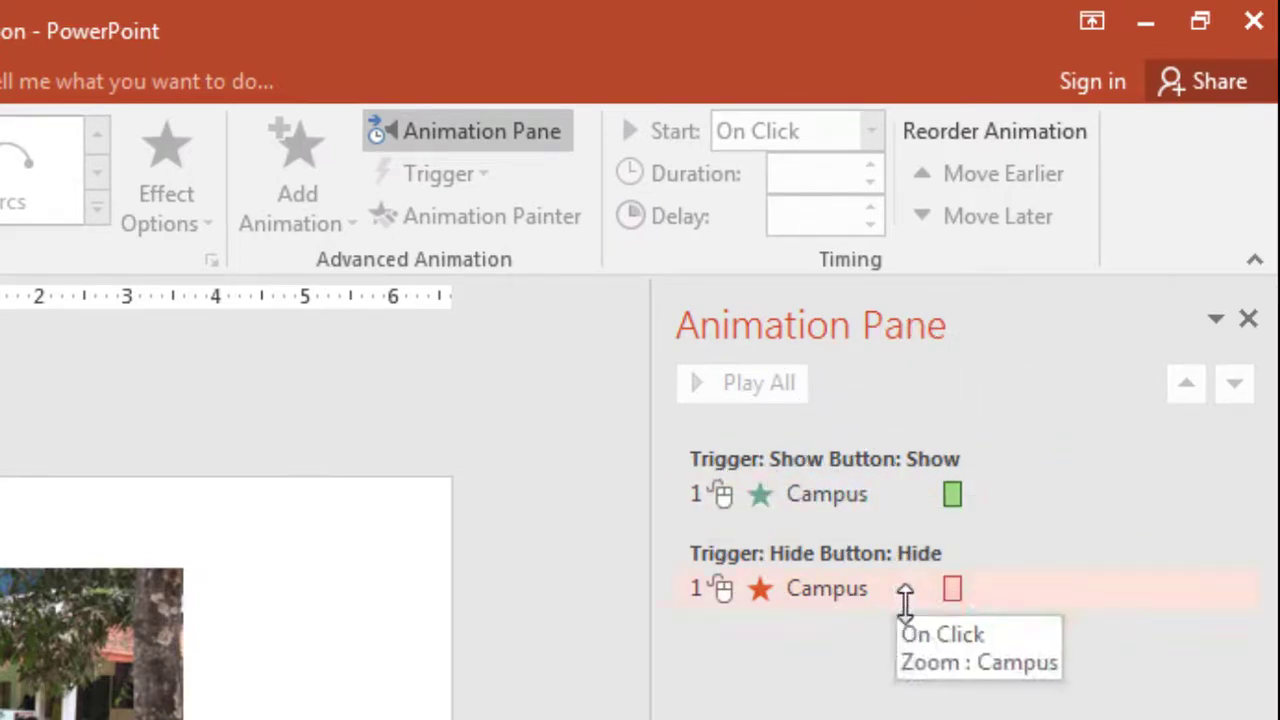
left_click(851, 497)
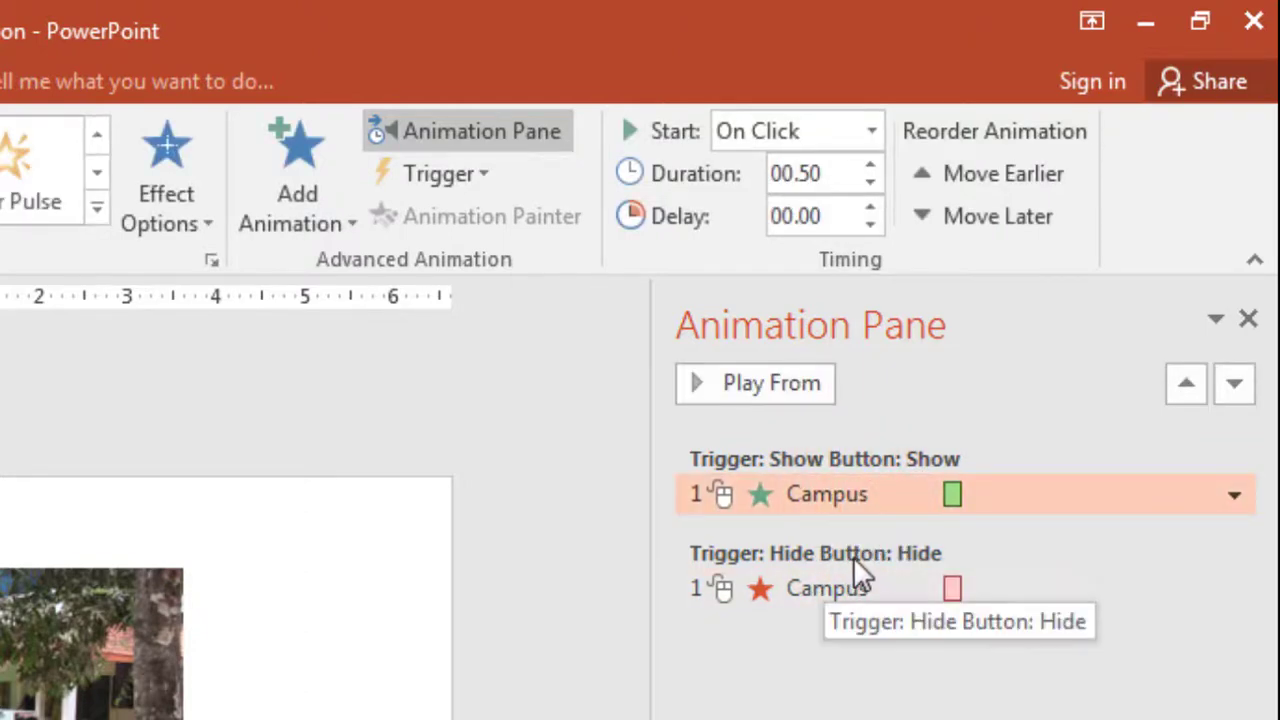
left_click(836, 596)
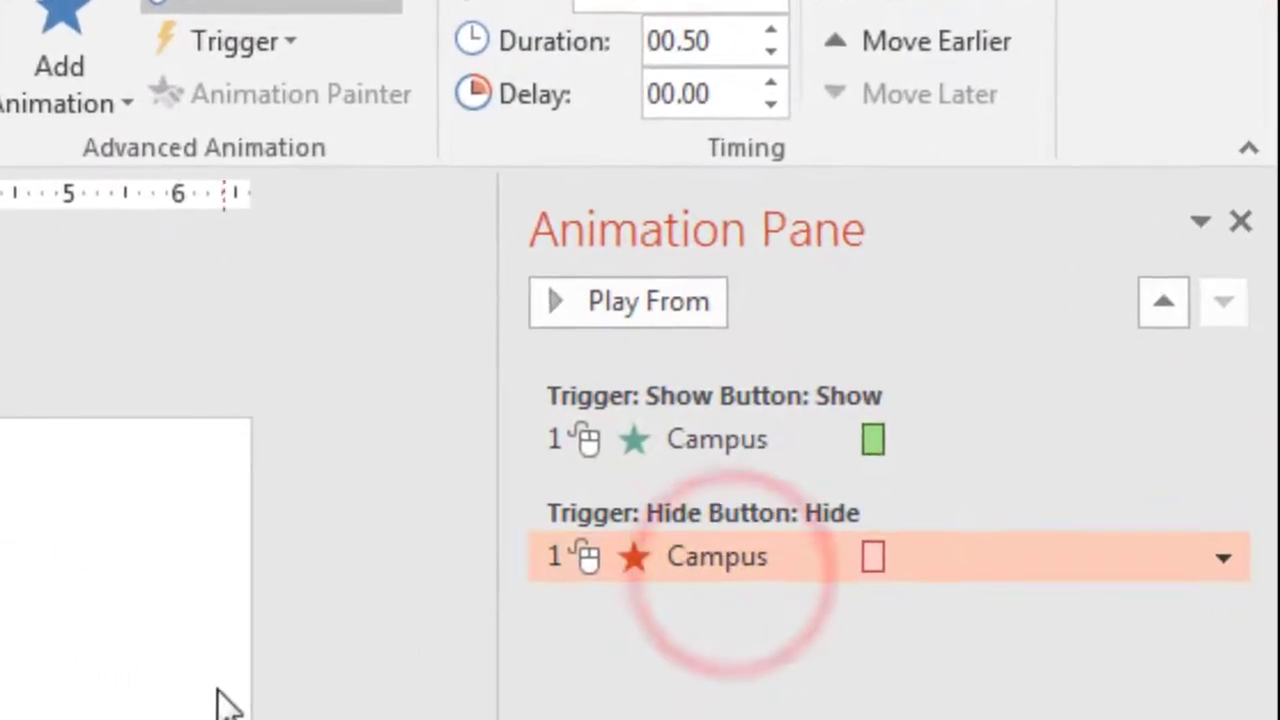
left_click(382, 705)
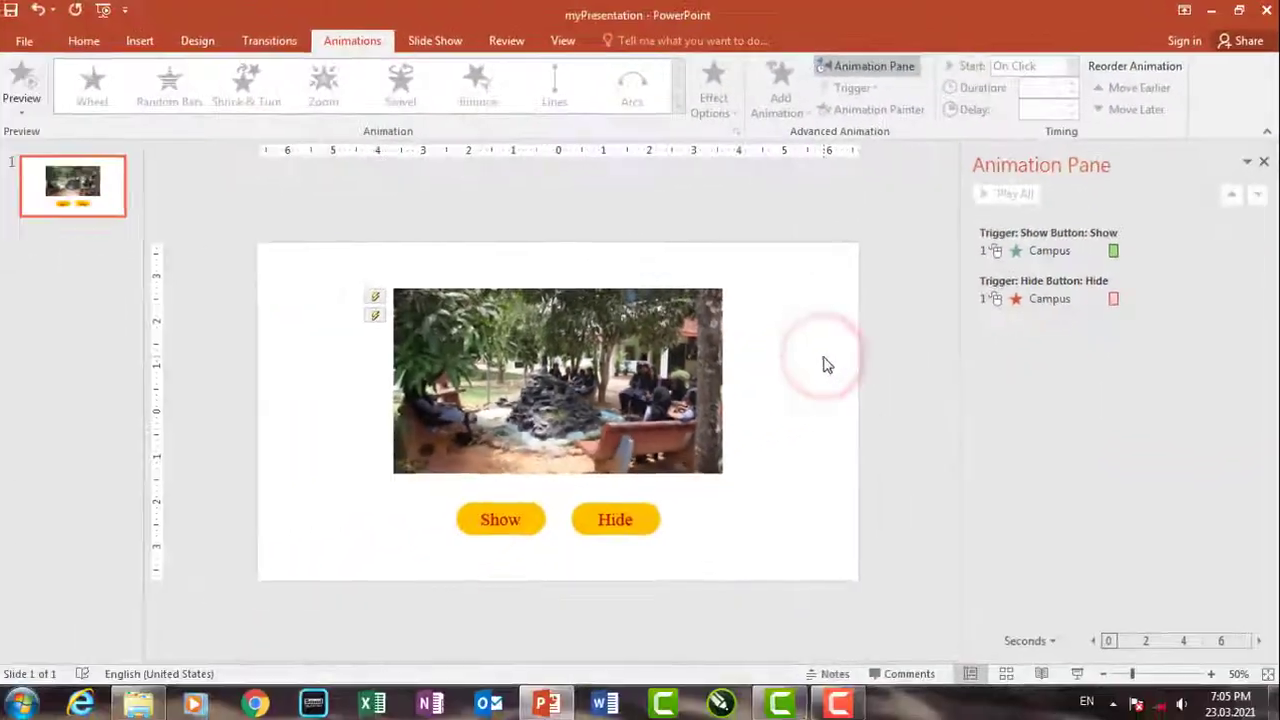
key("F5")
left_click(522, 598)
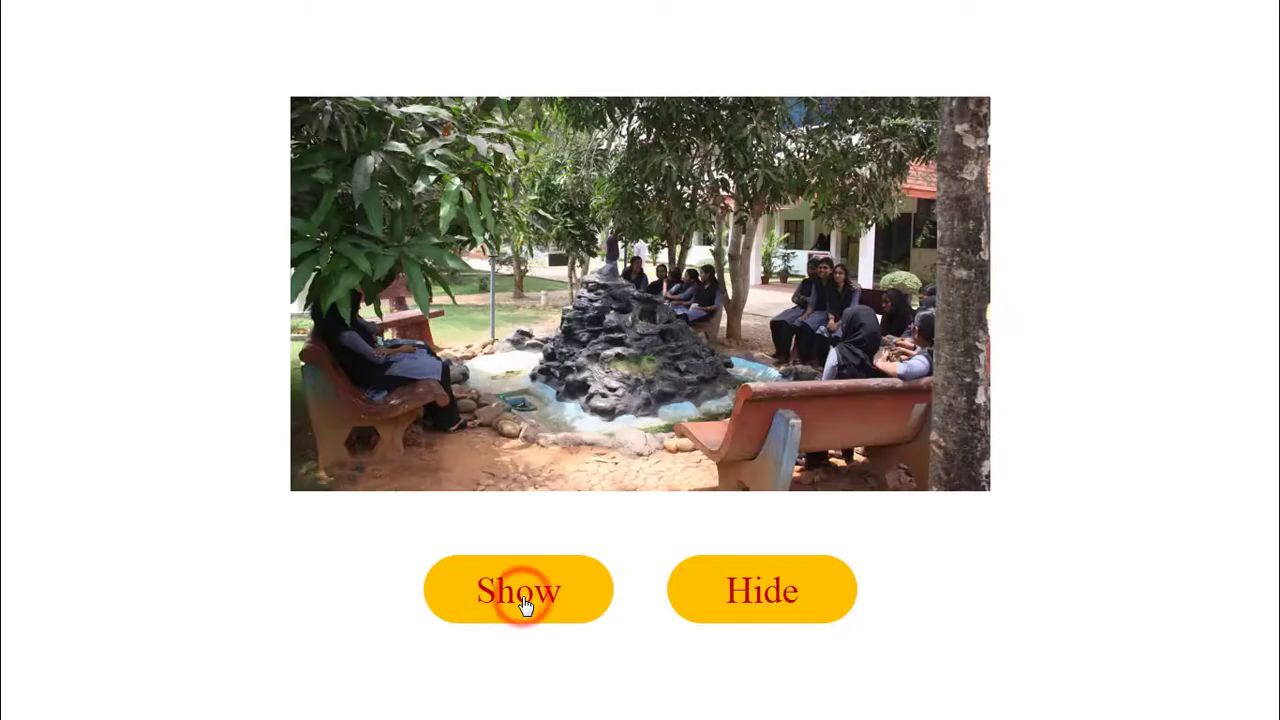
left_click(766, 604)
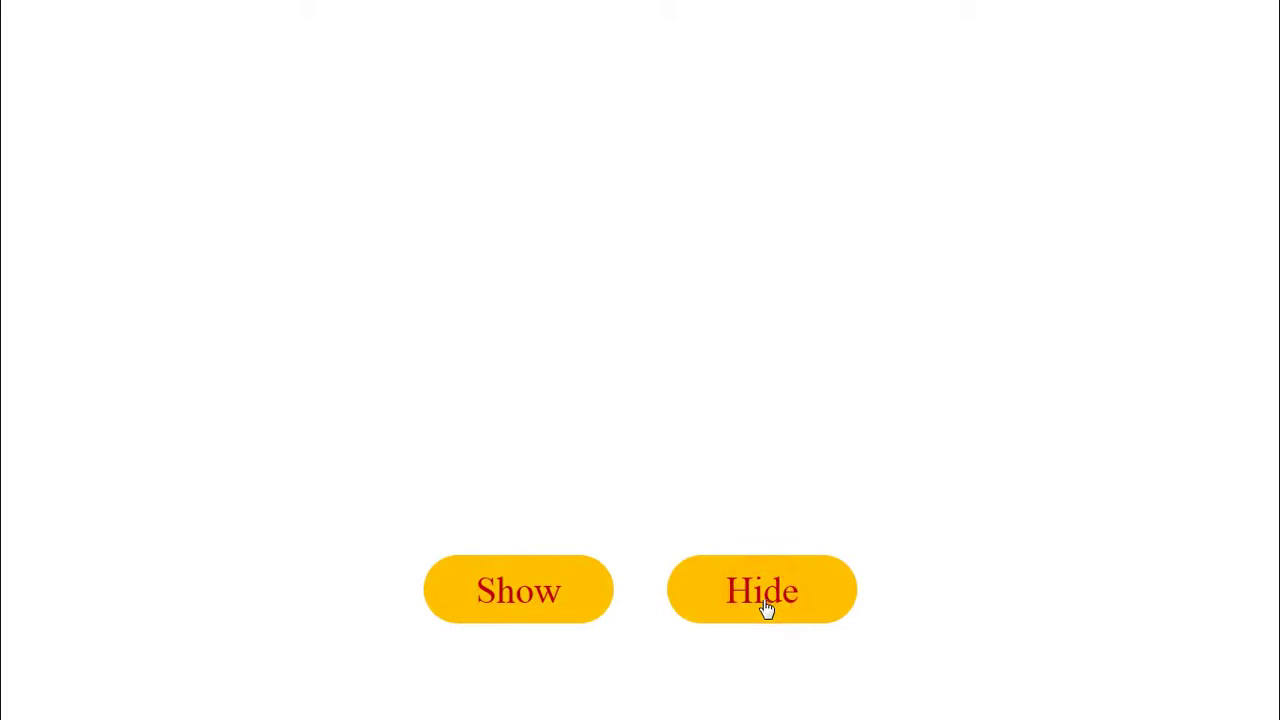
key("Escape")
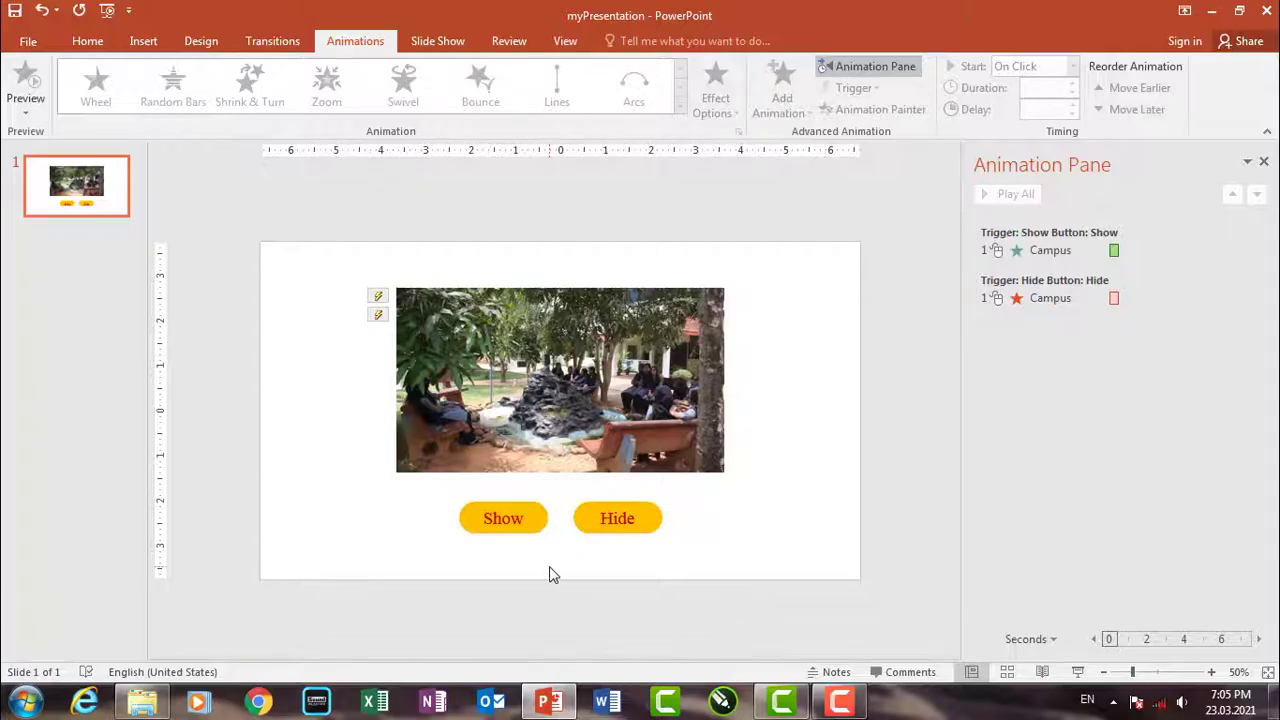
key("F5")
left_click(538, 610)
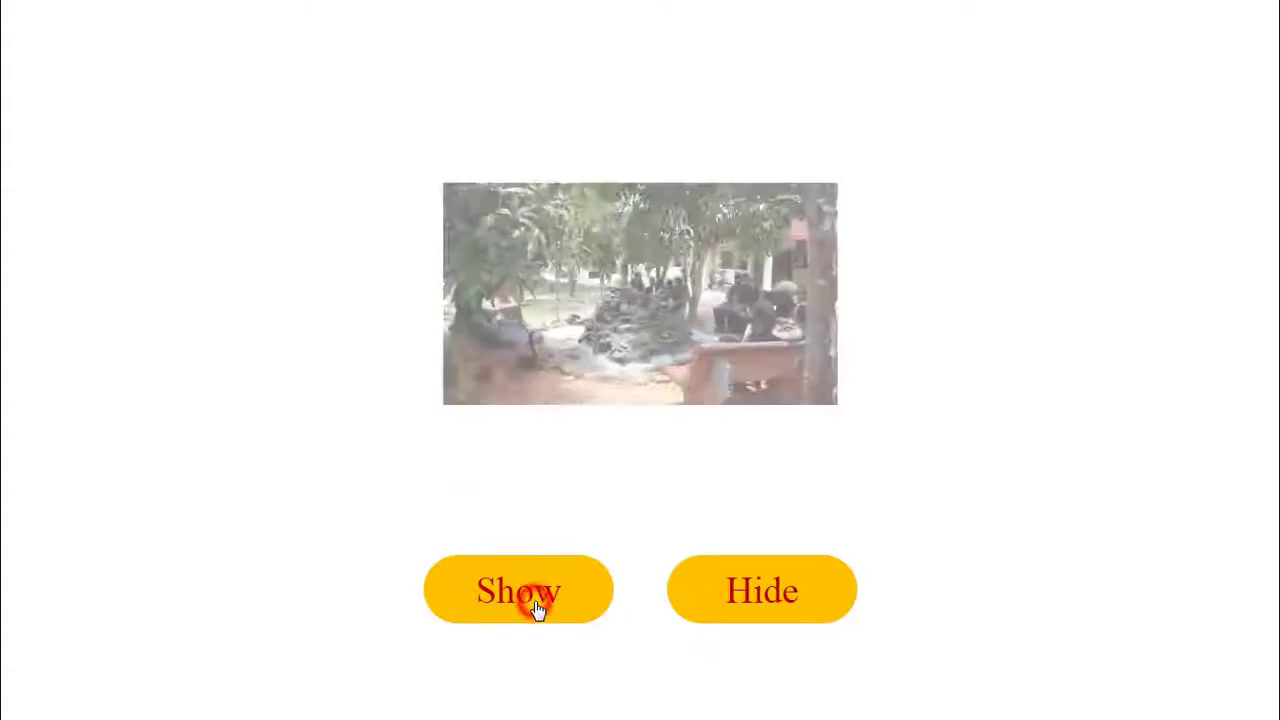
left_click(762, 602)
left_click(538, 598)
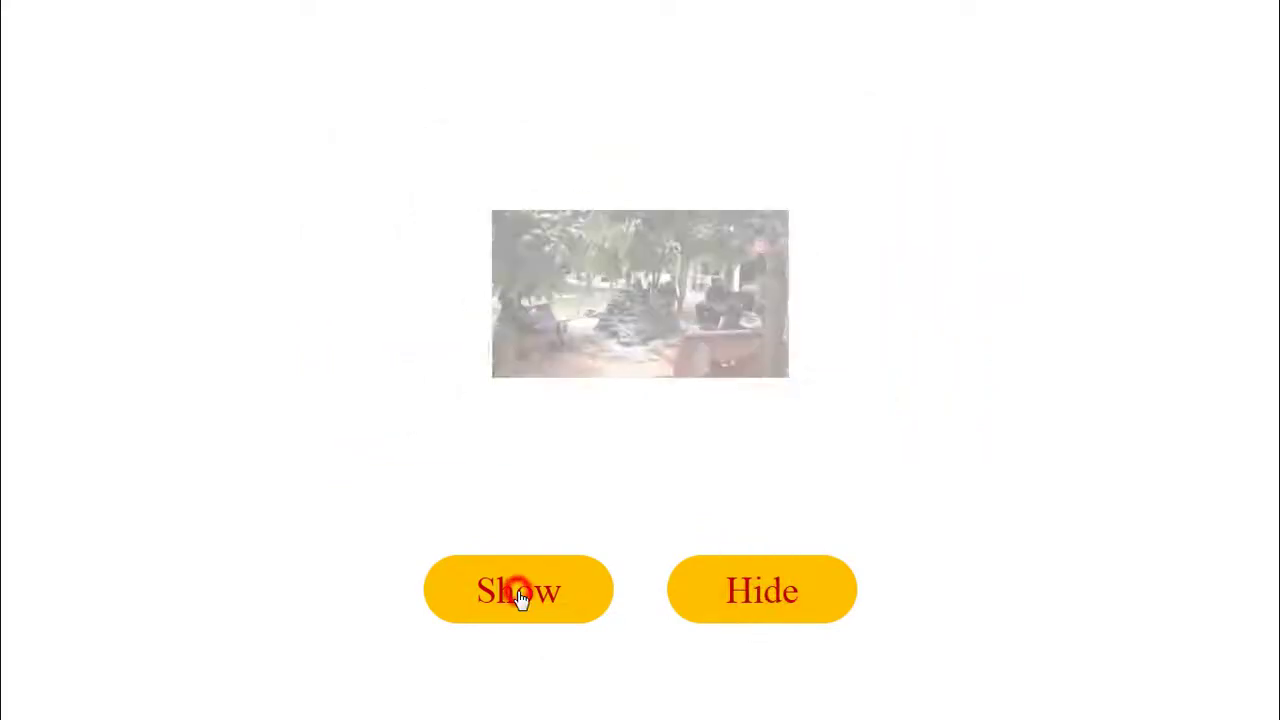
left_click(760, 594)
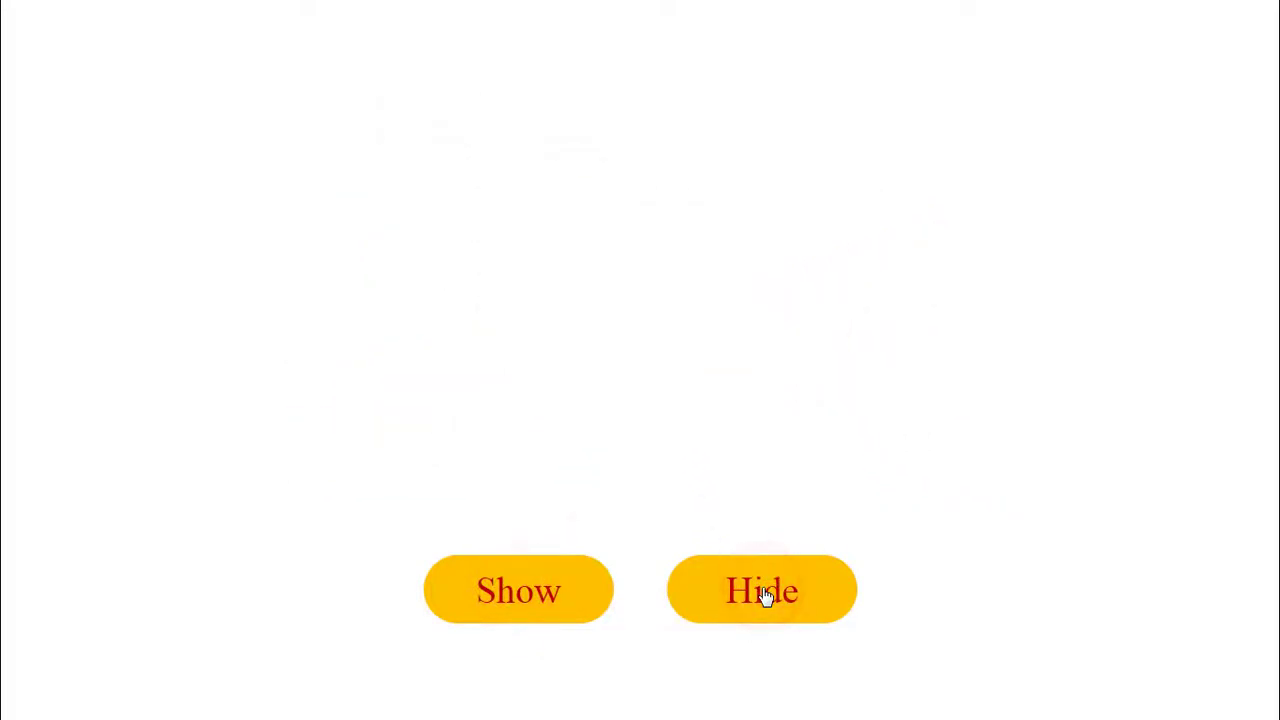
key("Escape")
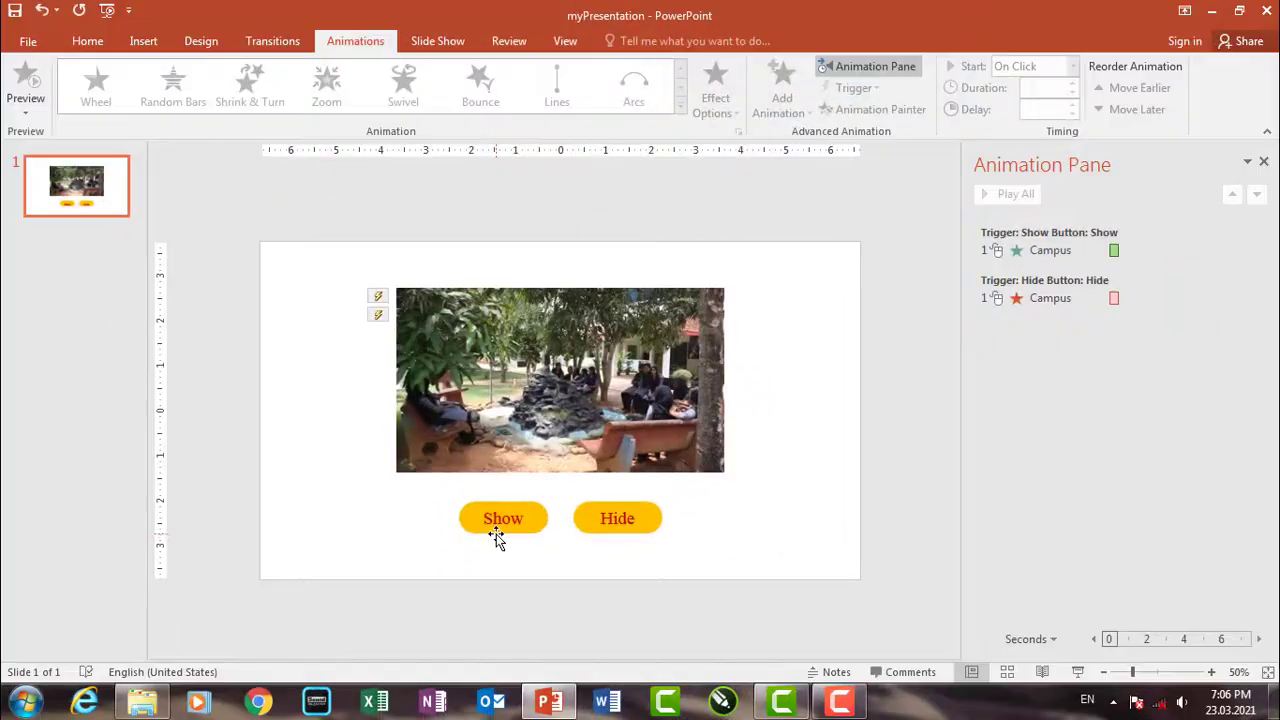
Step: Insert the ARROW sound file and move its icon to the slide's left edge
left_click(496, 534)
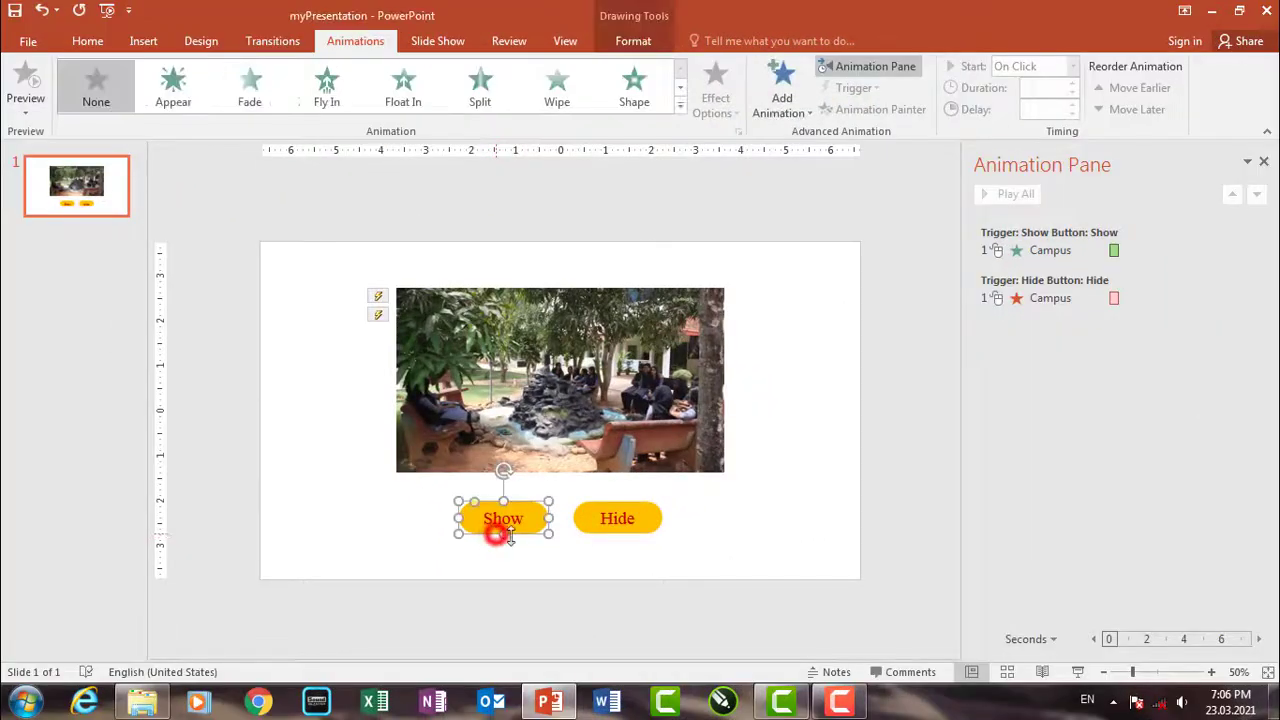
left_click(617, 532)
left_click(800, 515)
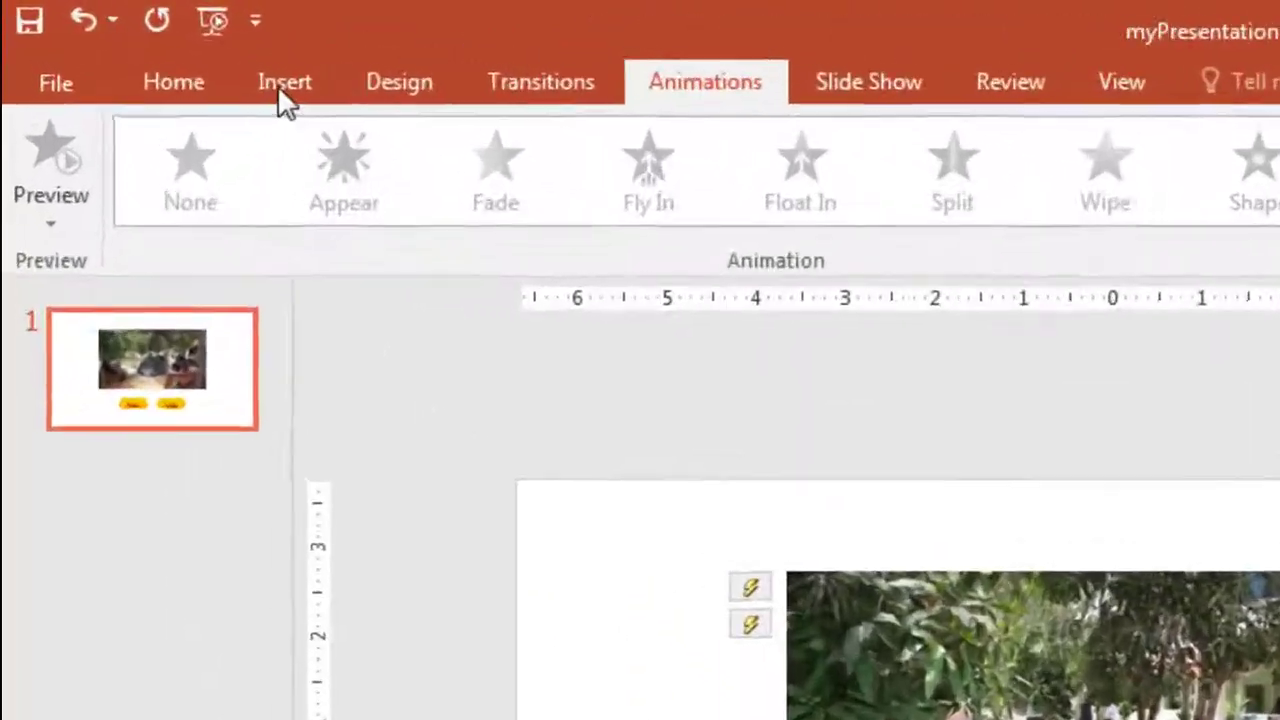
left_click(143, 41)
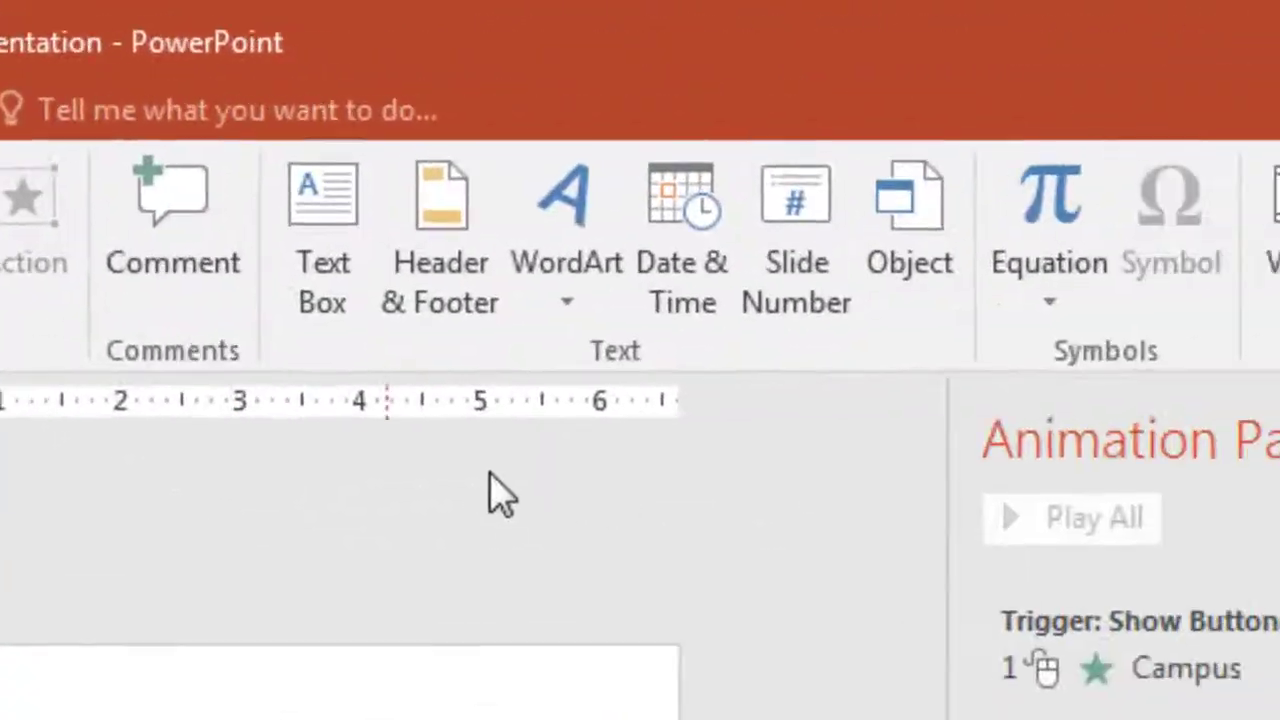
left_click(1023, 268)
left_click(985, 292)
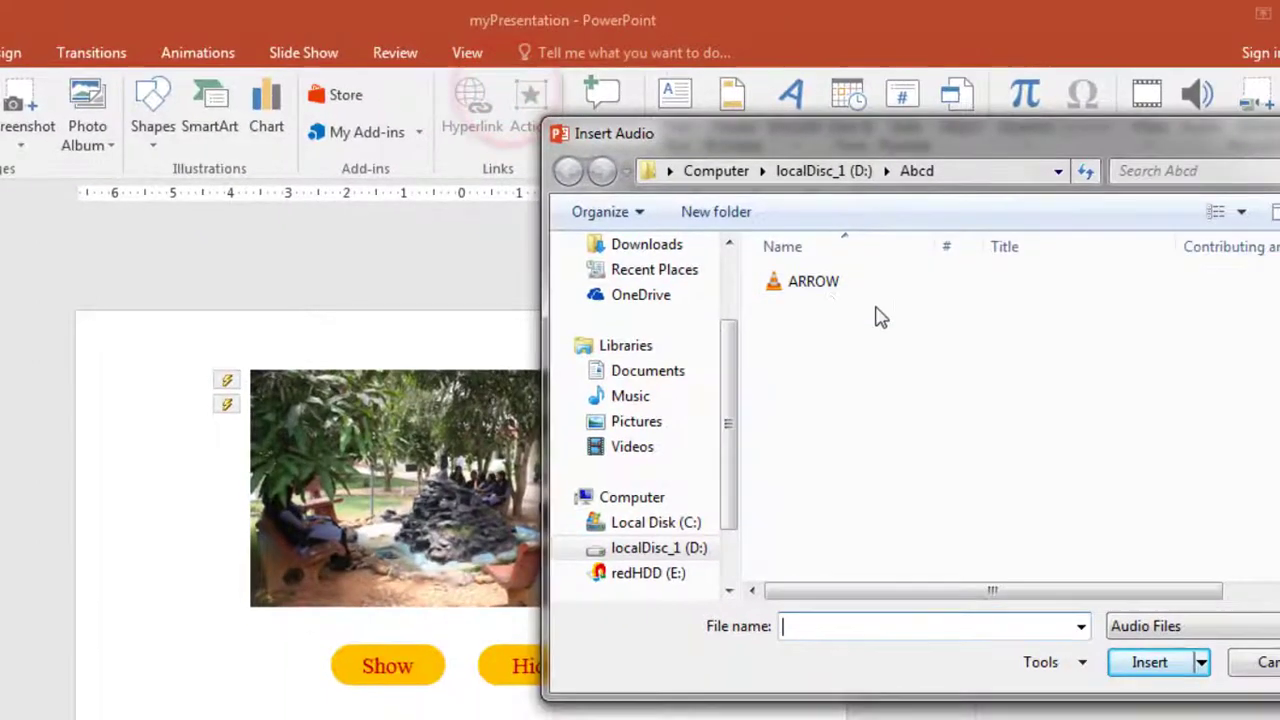
left_click(912, 318)
left_click(1149, 663)
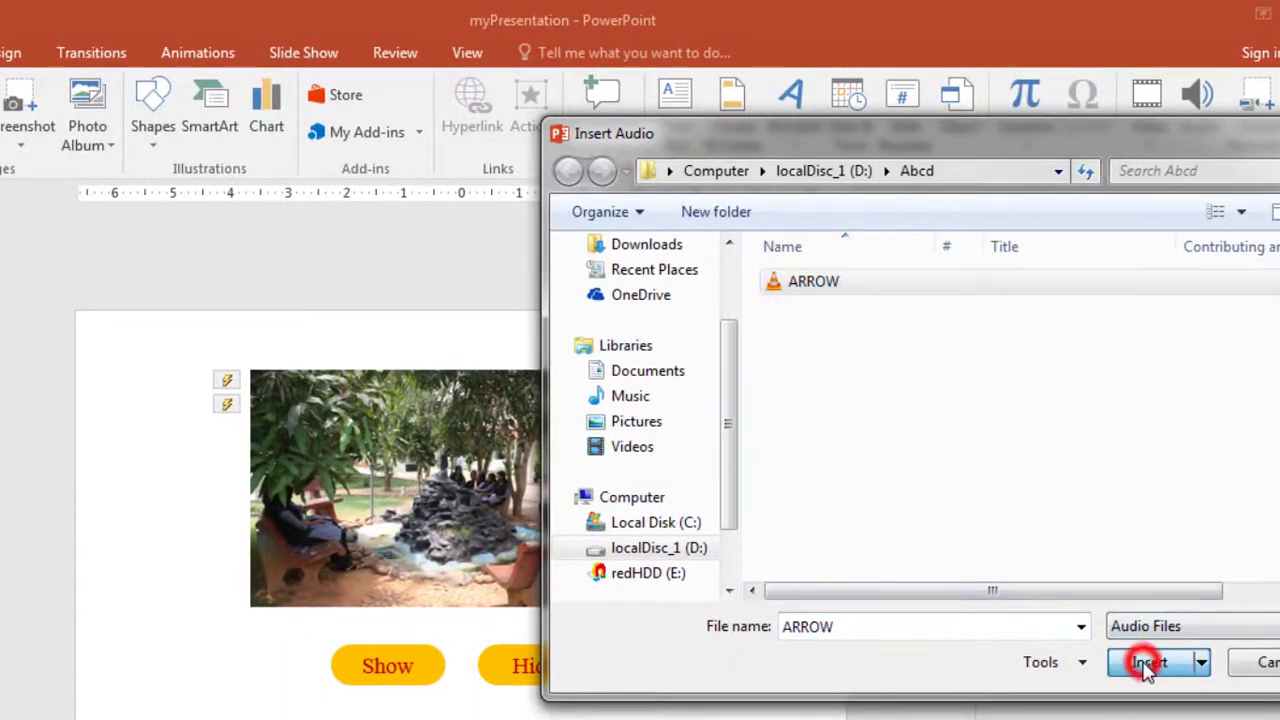
left_click_drag(455, 525, 15, 412)
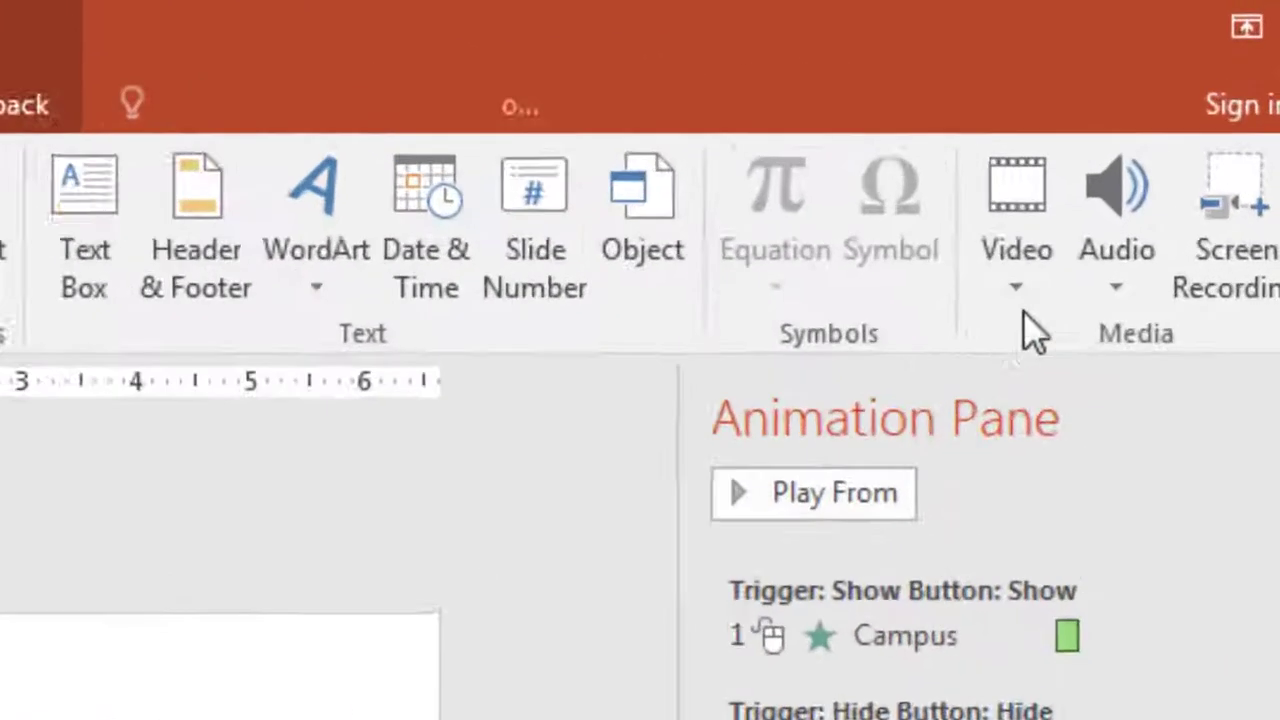
Step: Insert a second ARROW sound below the first, then select the upper clip
left_click(1180, 132)
left_click(1063, 455)
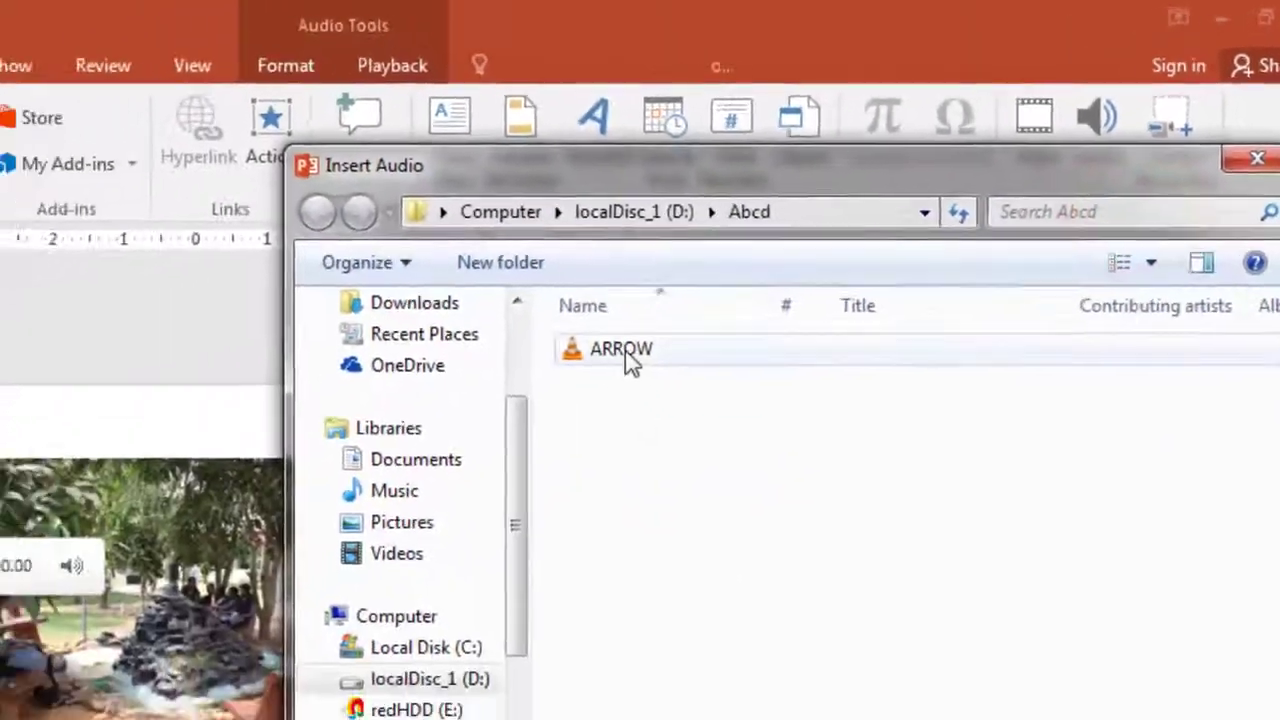
left_click(14, 713)
left_click(1092, 635)
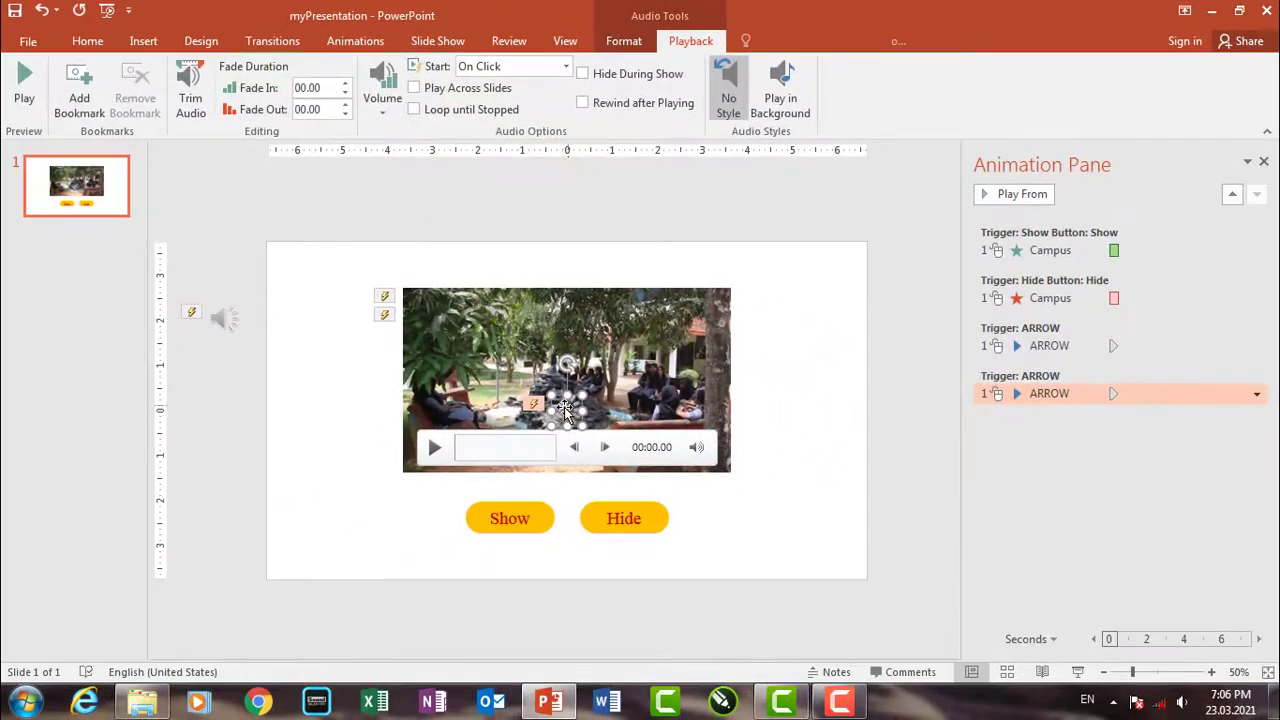
left_click_drag(565, 408, 222, 381)
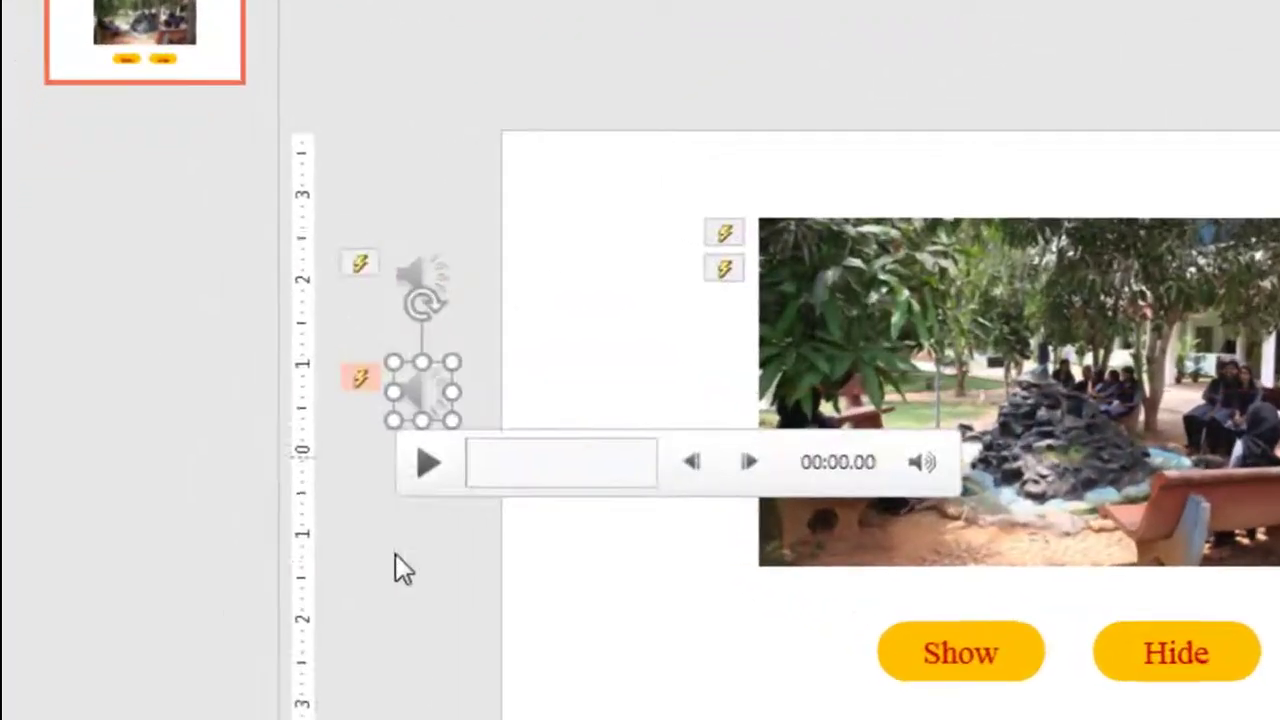
left_click(410, 560)
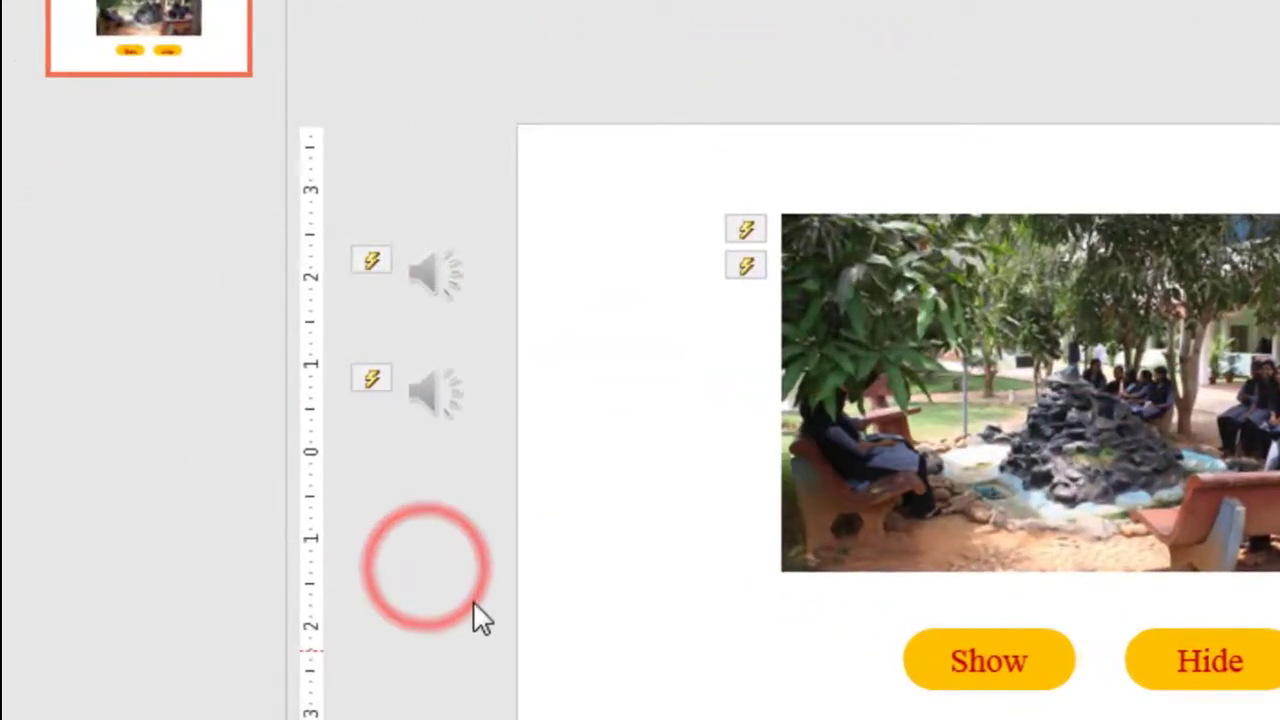
left_click(420, 272)
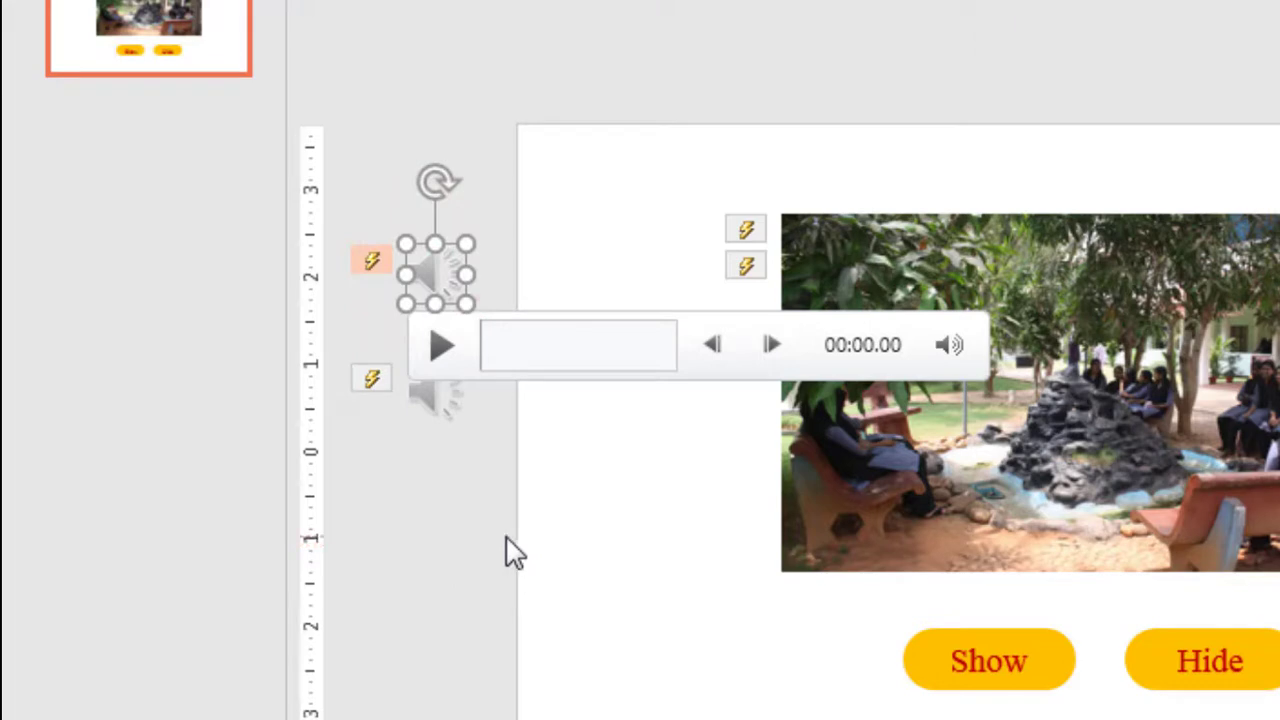
left_click(445, 513)
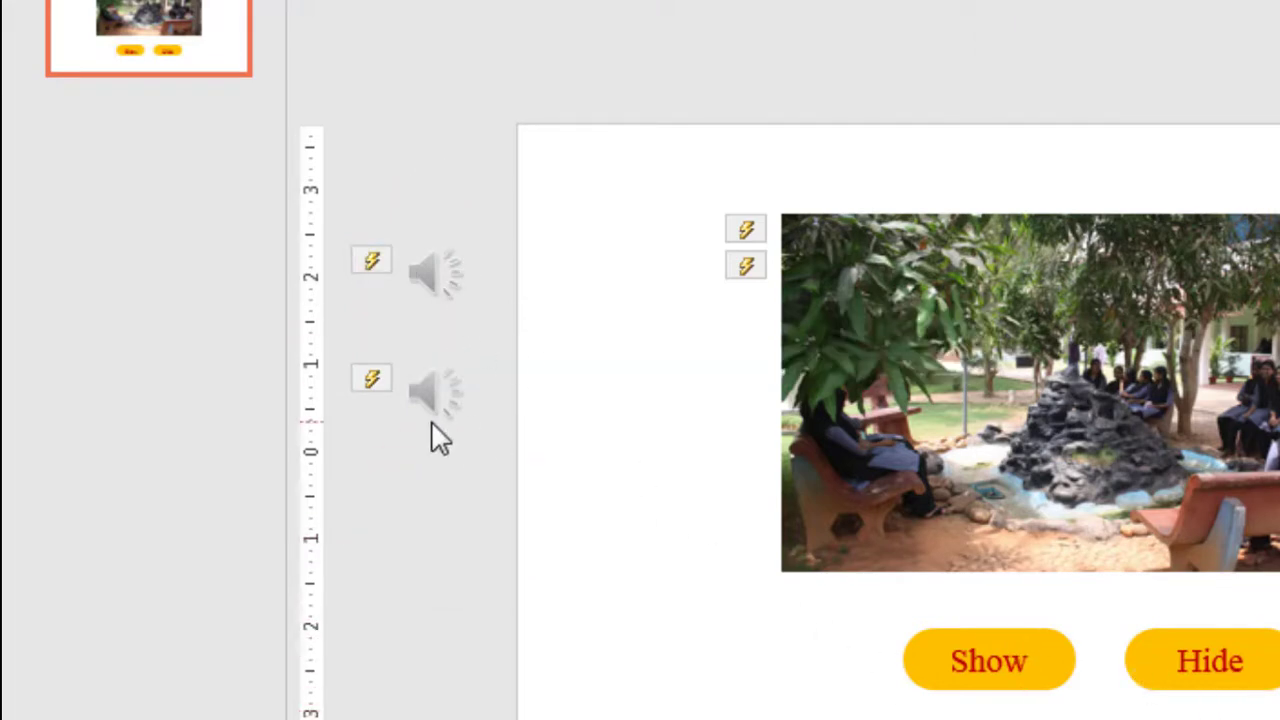
left_click(437, 271)
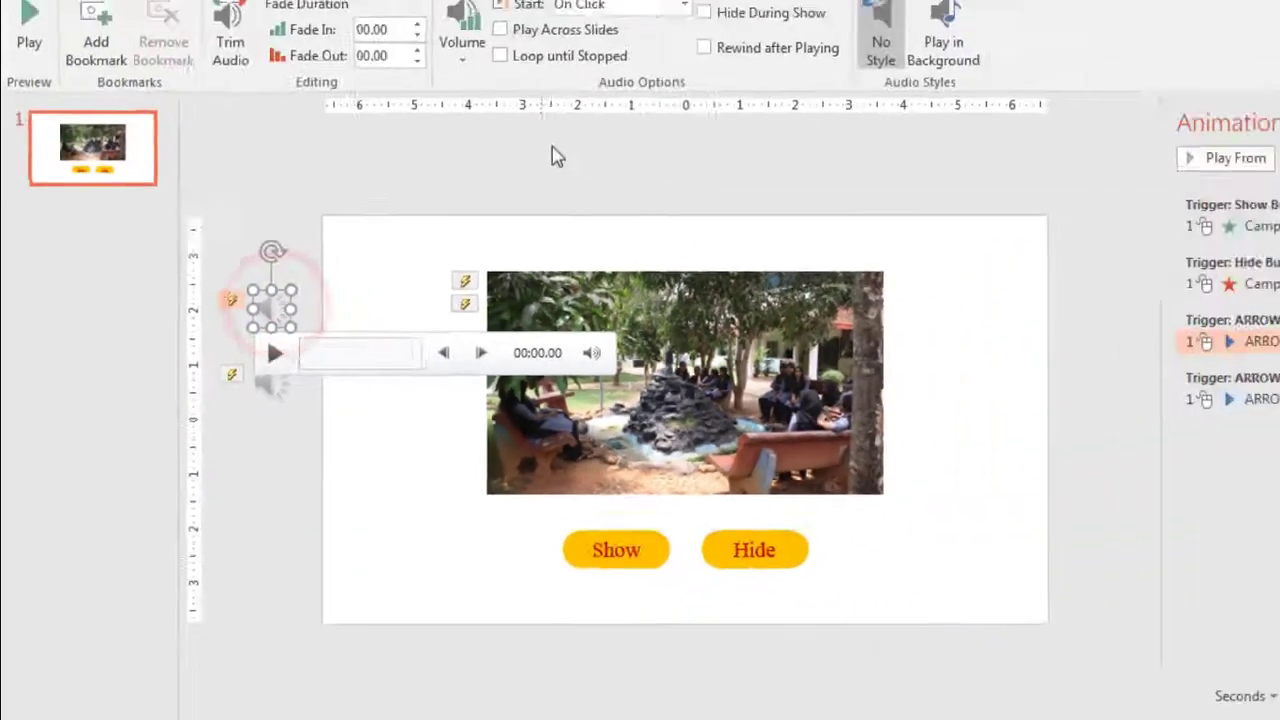
Step: In the Selection Pane, rename the second ARROW clip to Show Sound
left_click(578, 52)
left_click(1048, 238)
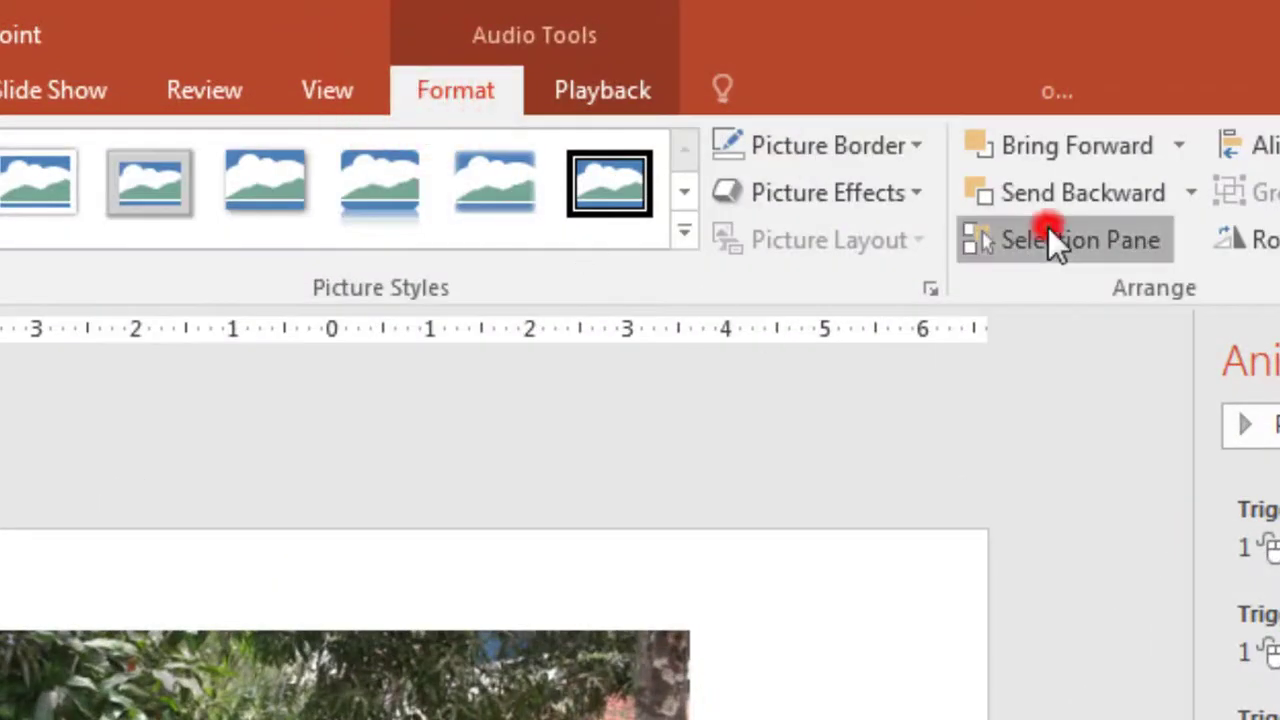
double_click(846, 523)
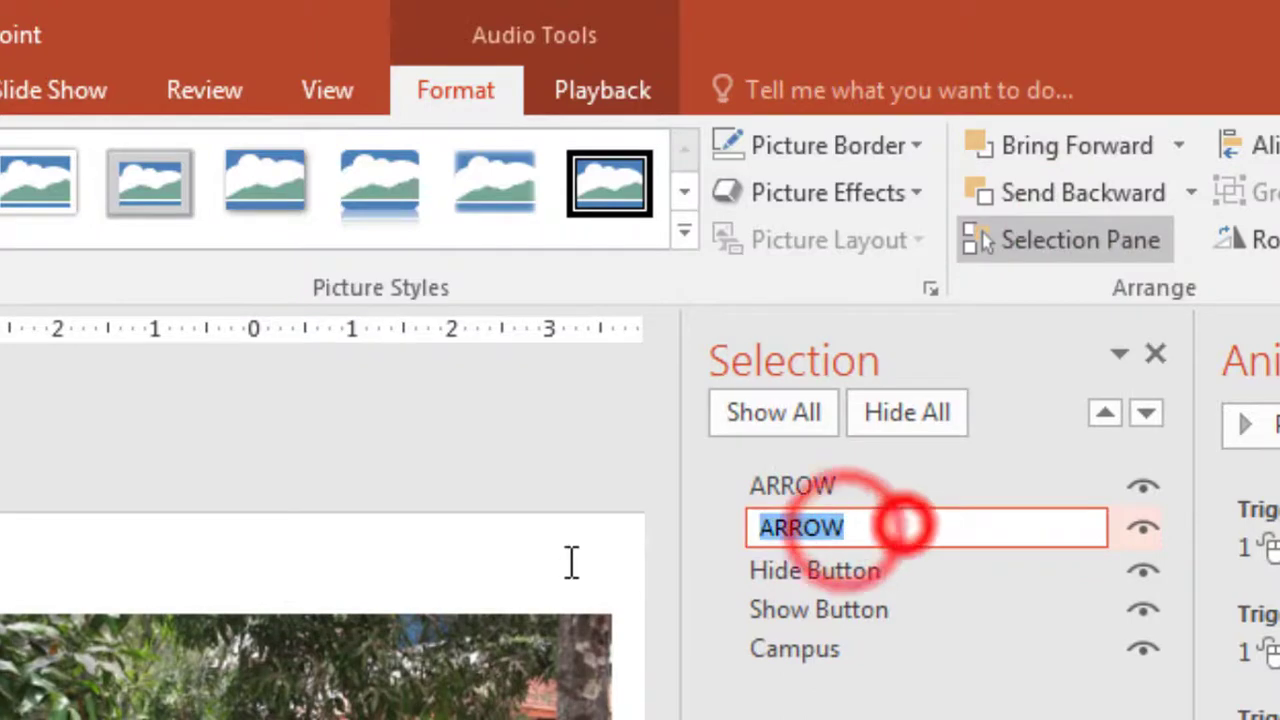
type("Show Sound")
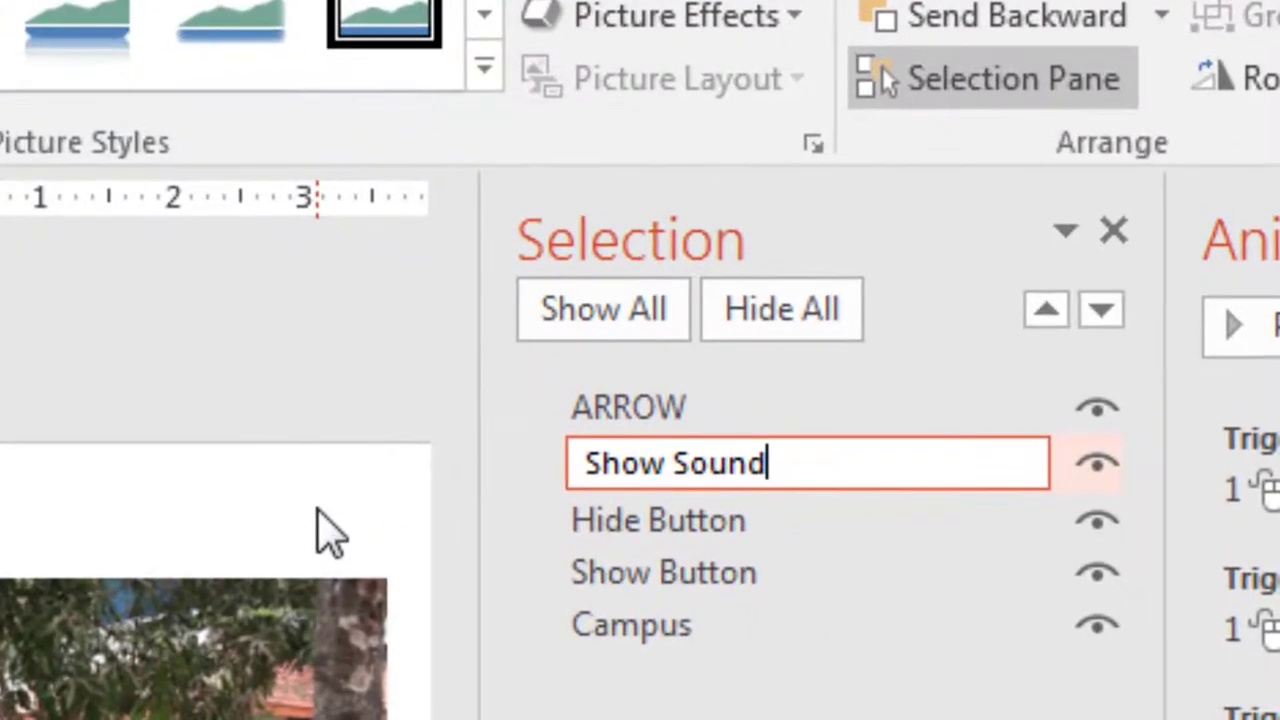
key("Return")
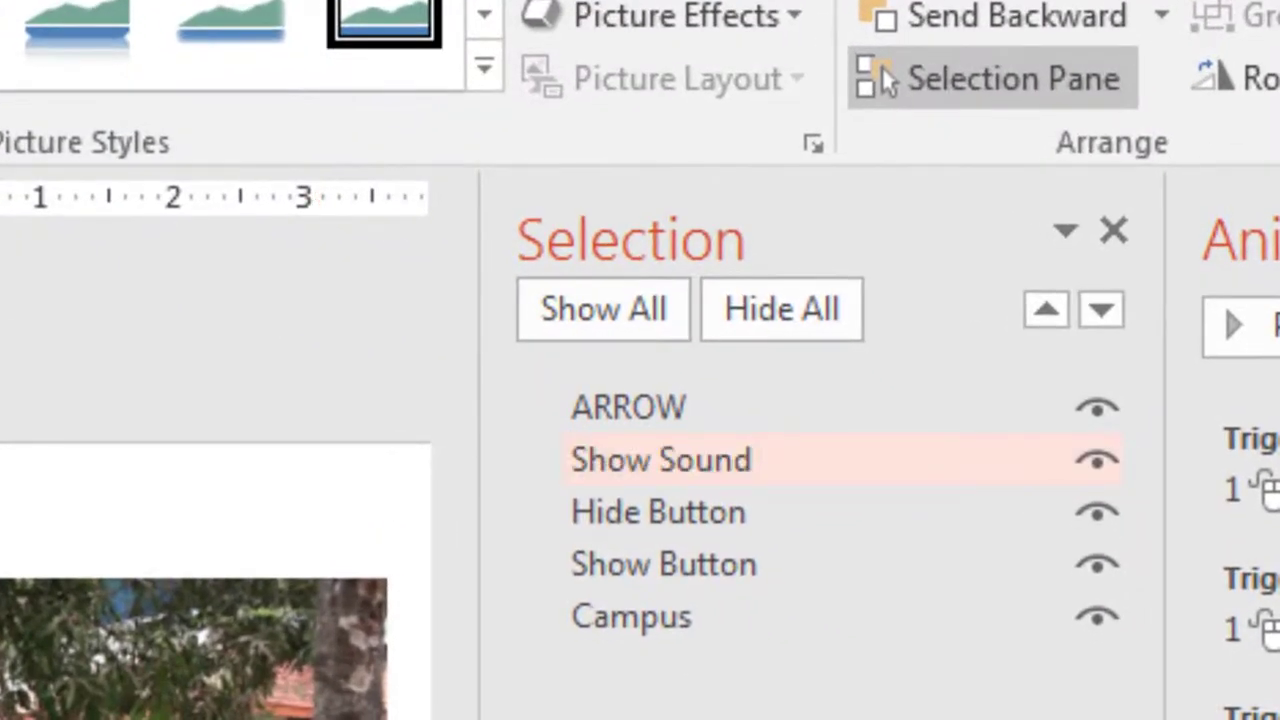
key("Up")
Step: Rename the remaining ARROW clip to Hide Sound and close the Selection Pane
left_click(823, 409)
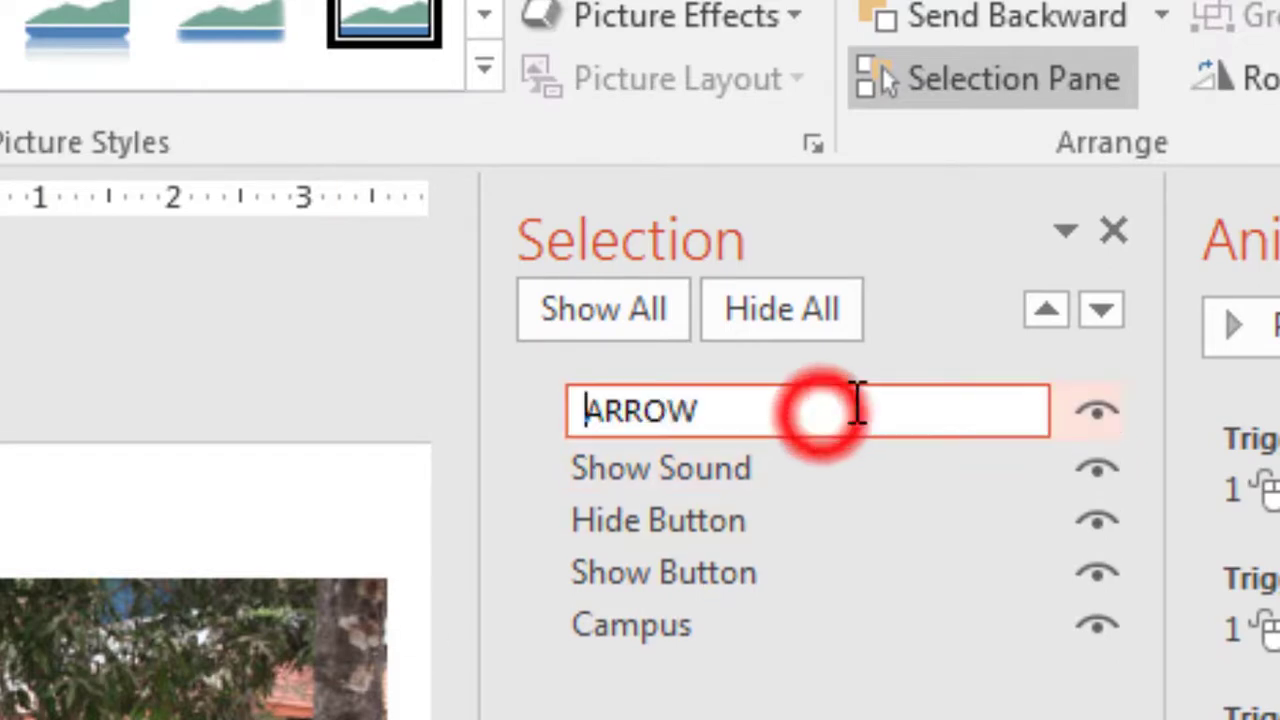
type("Hide S")
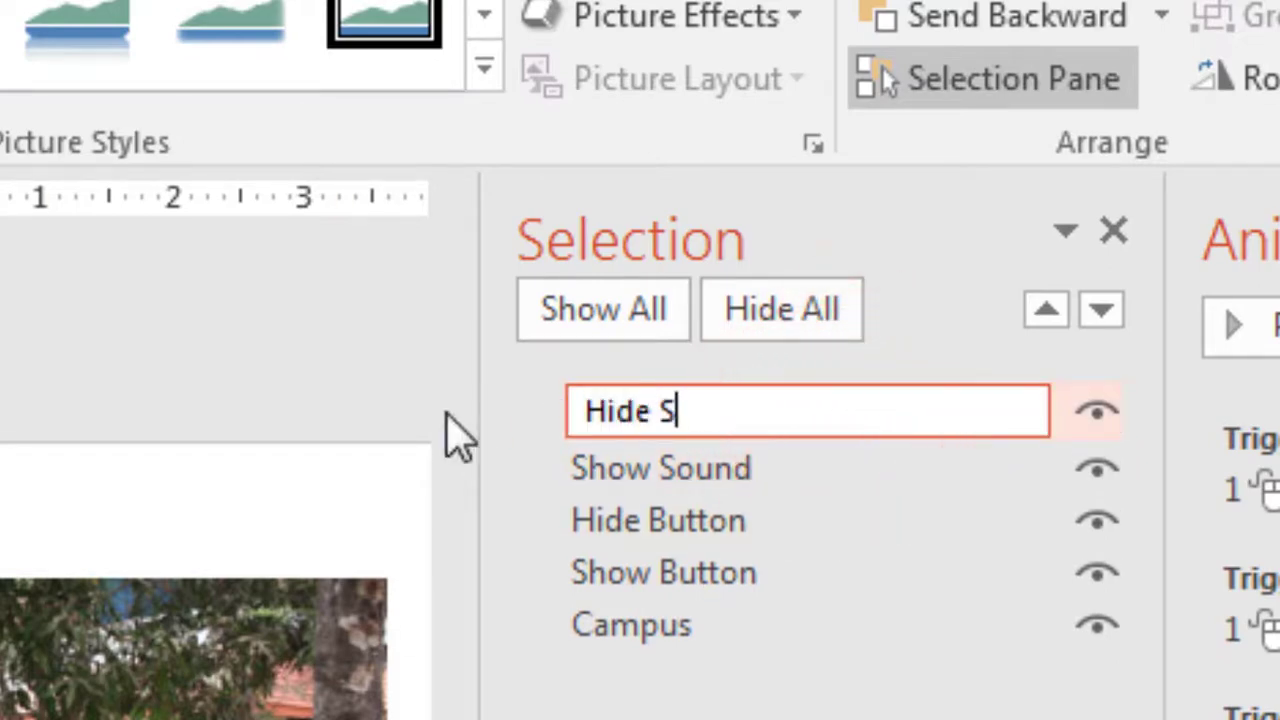
type("ound")
key("Return")
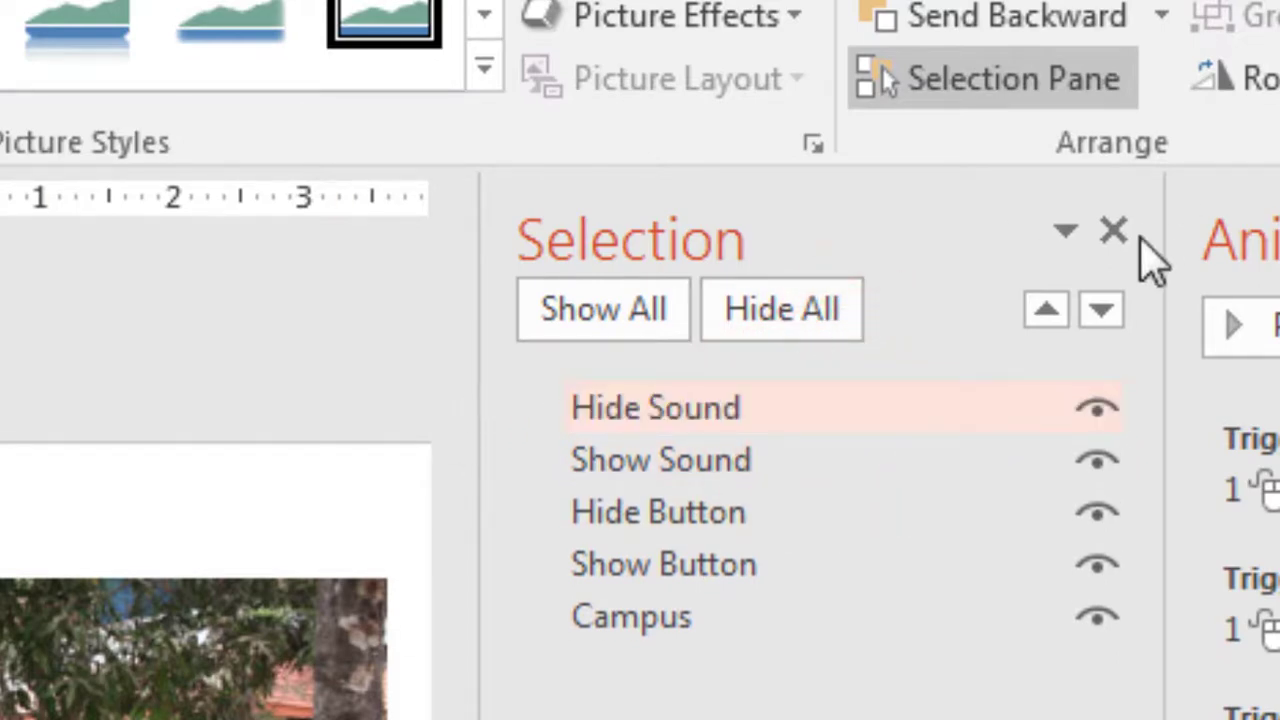
left_click(1113, 231)
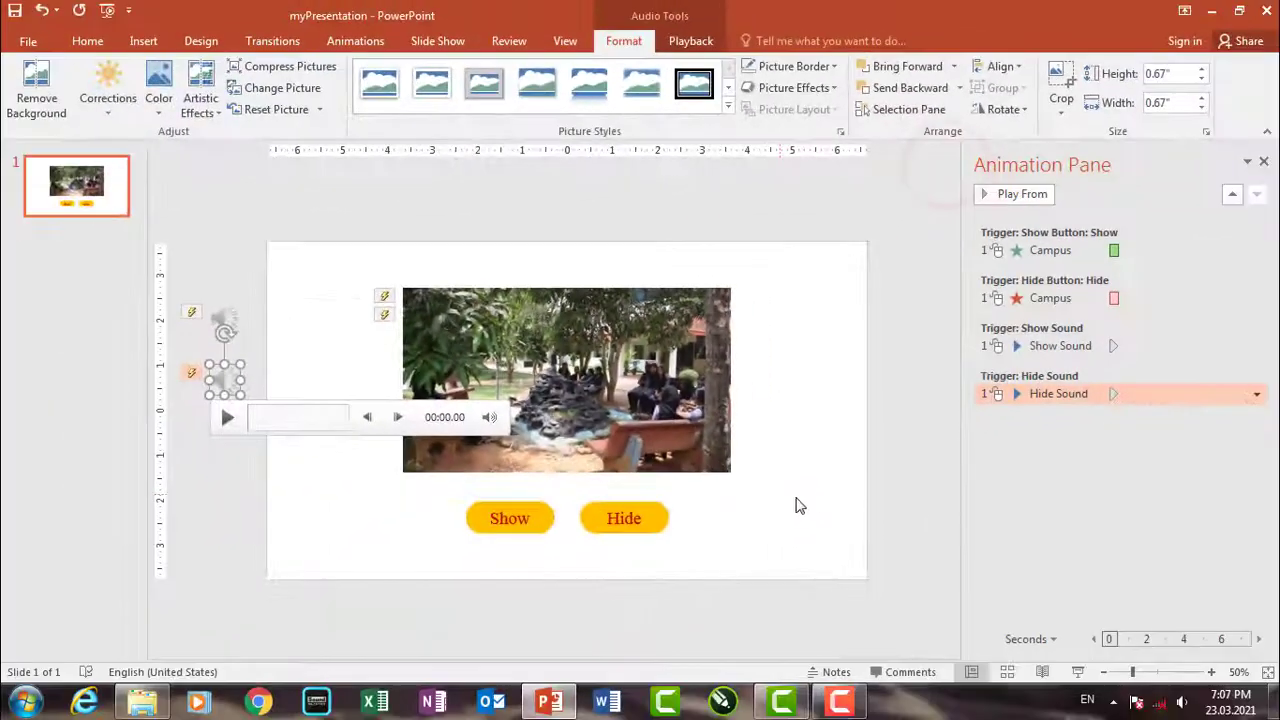
left_click(1045, 680)
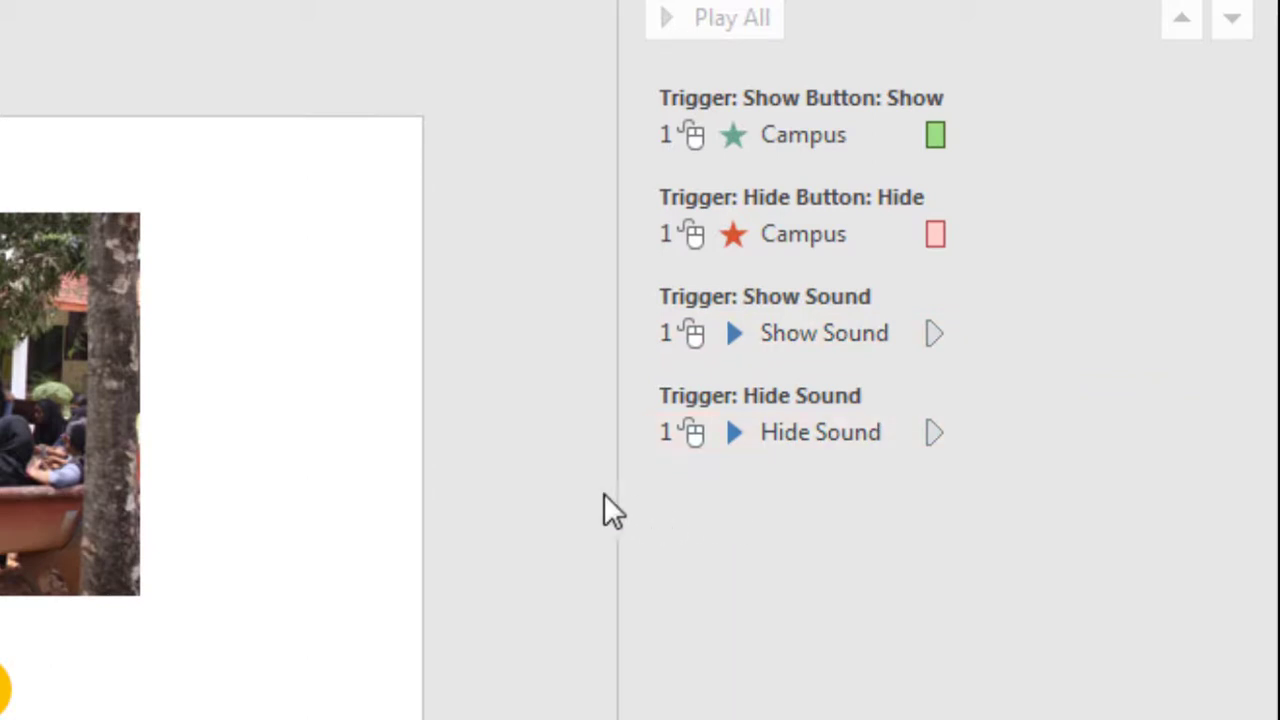
Step: Set the Show Sound play effect to trigger on click of Show Button
left_click(510, 496)
left_click(849, 343)
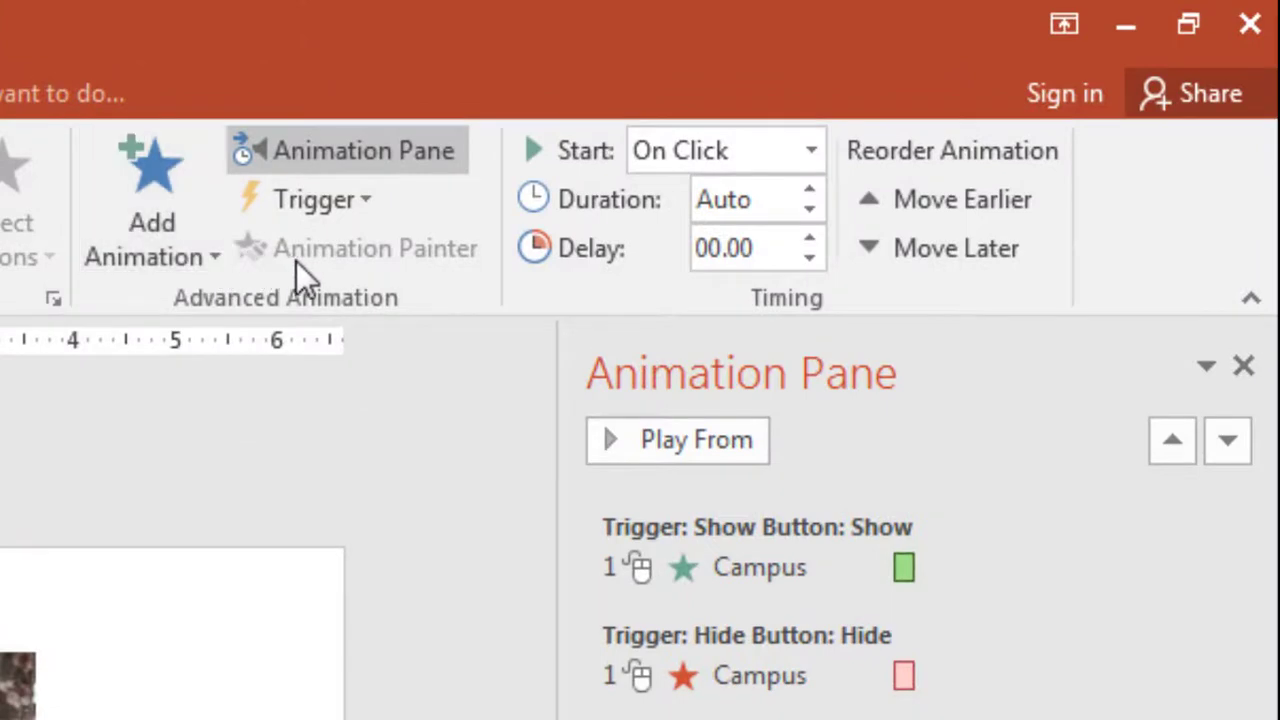
left_click(345, 199)
left_click(355, 253)
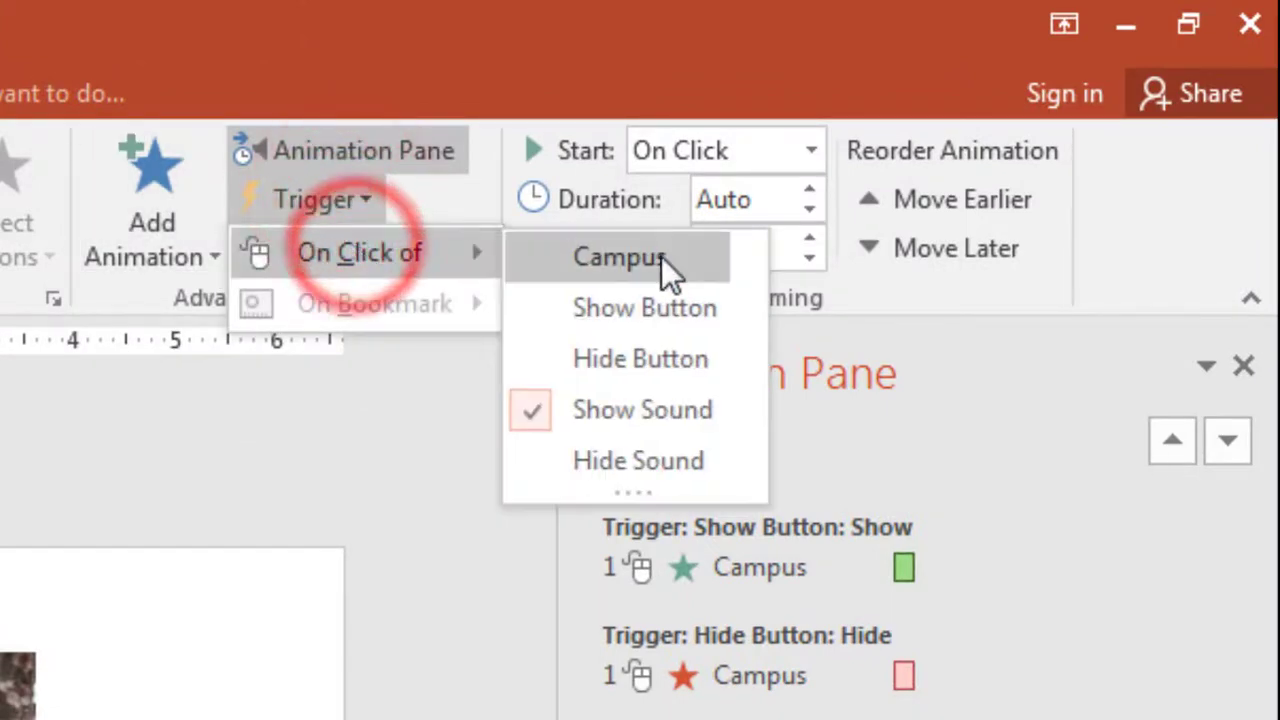
left_click(644, 311)
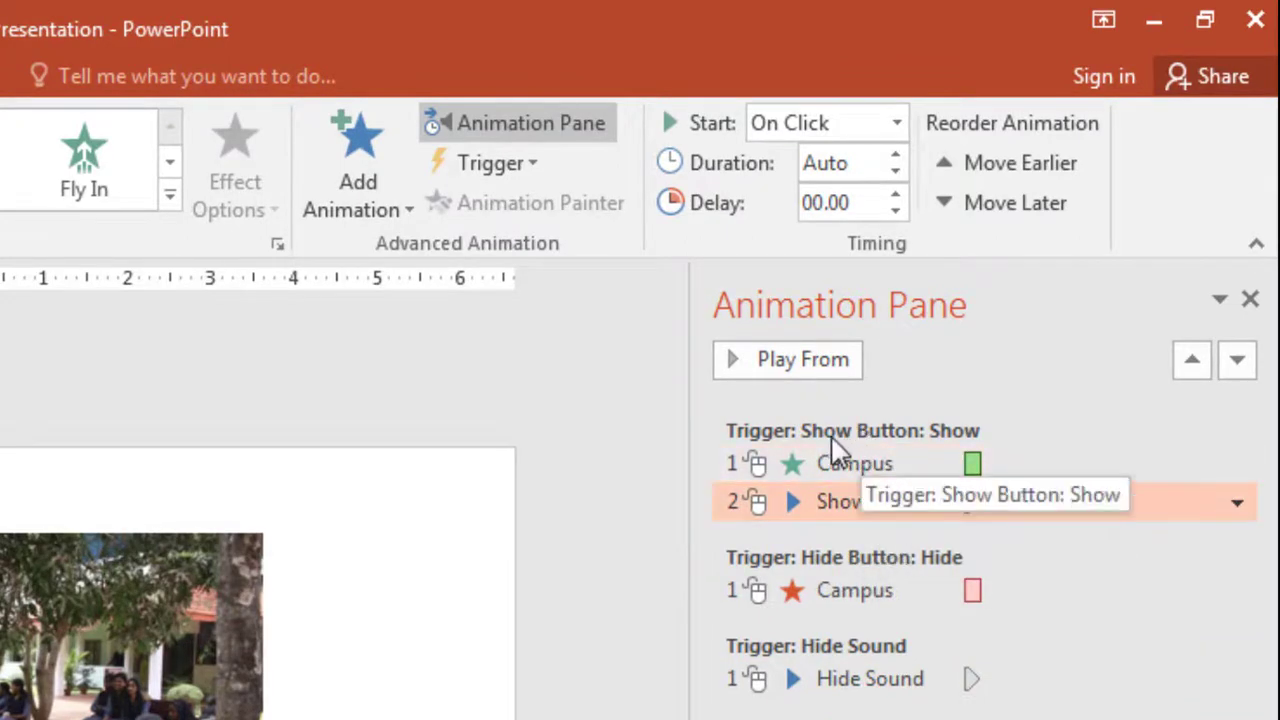
Step: Set the Hide Sound play effect to trigger on click of Hide Button
left_click(884, 467)
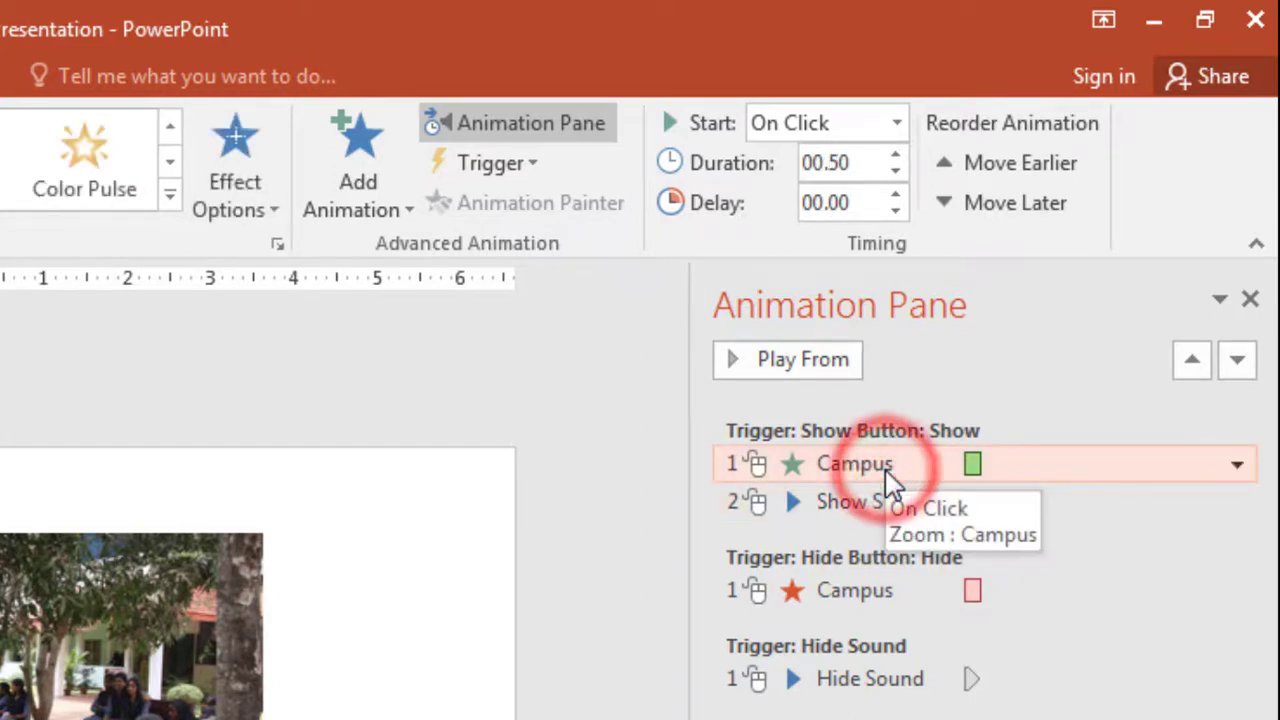
left_click(918, 503)
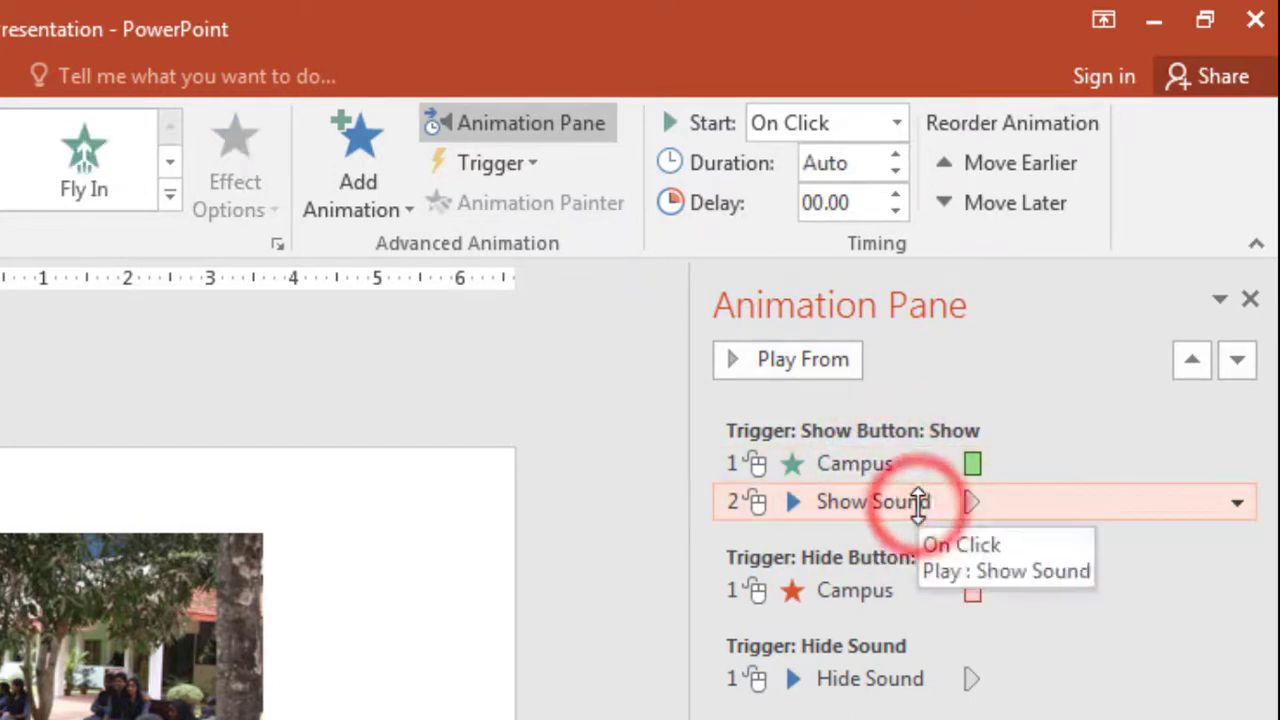
left_click(888, 682)
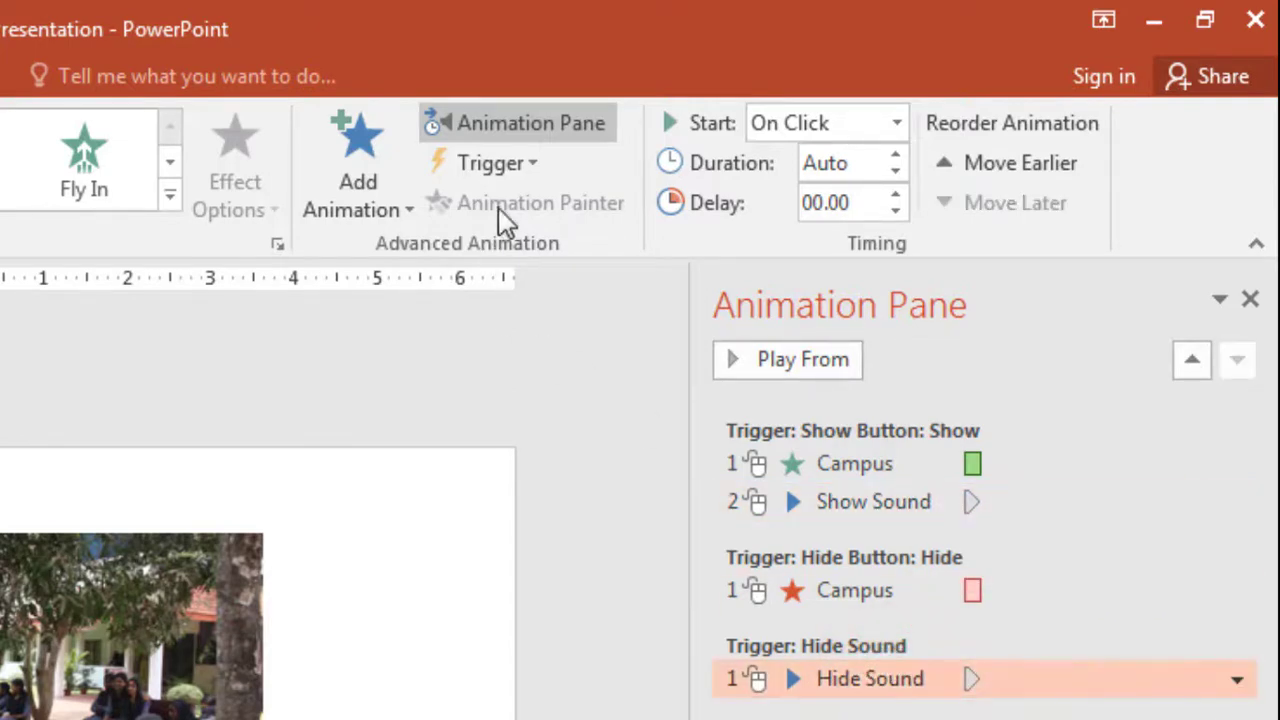
left_click(514, 166)
mouse_move(518, 205)
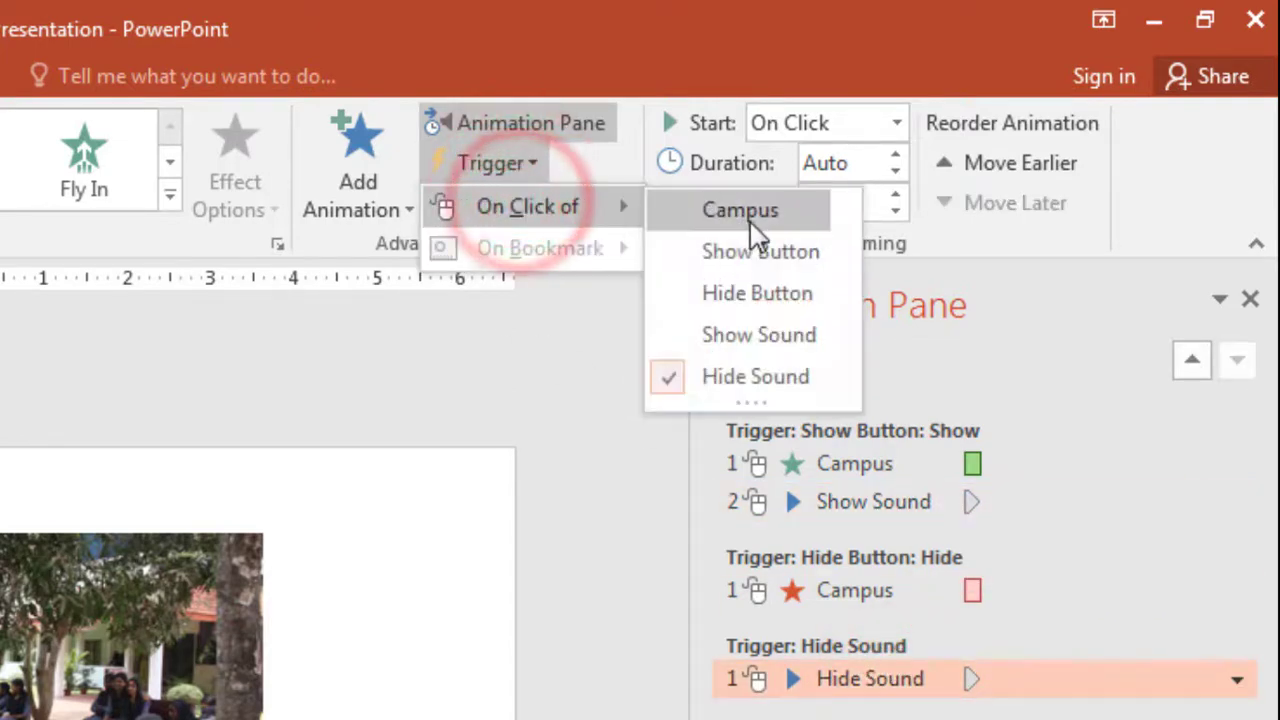
left_click(730, 300)
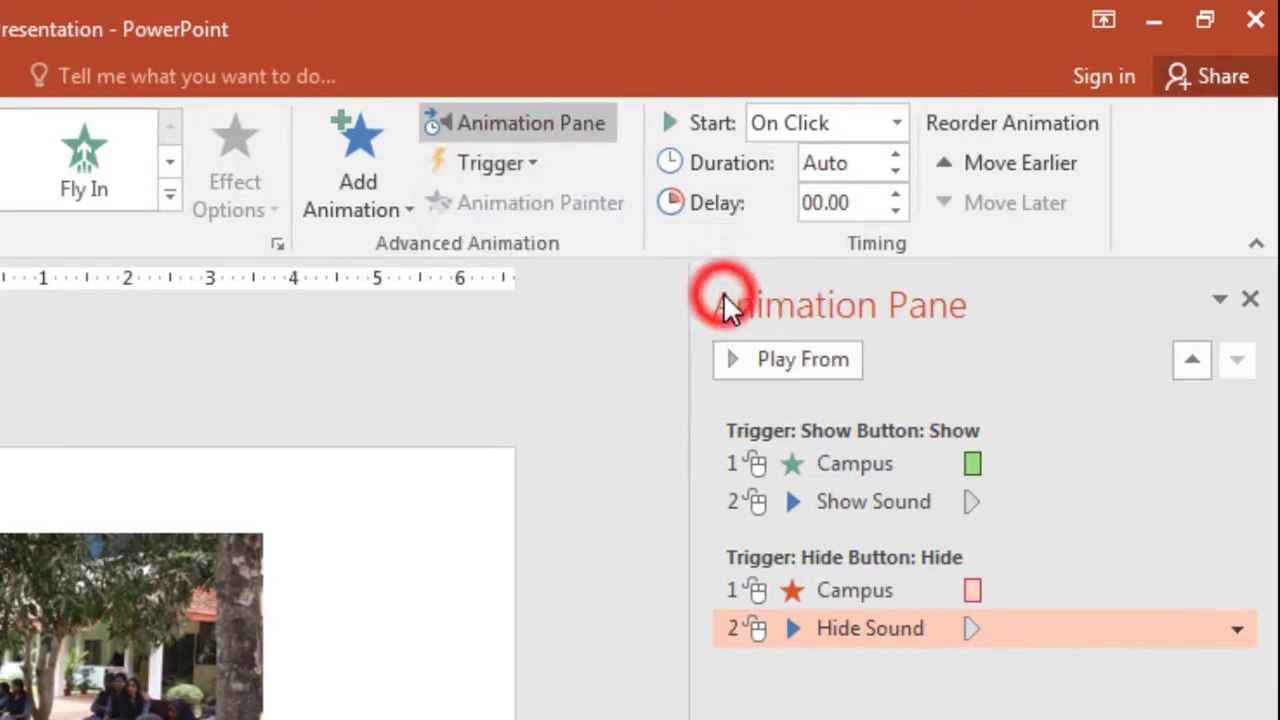
left_click(878, 712)
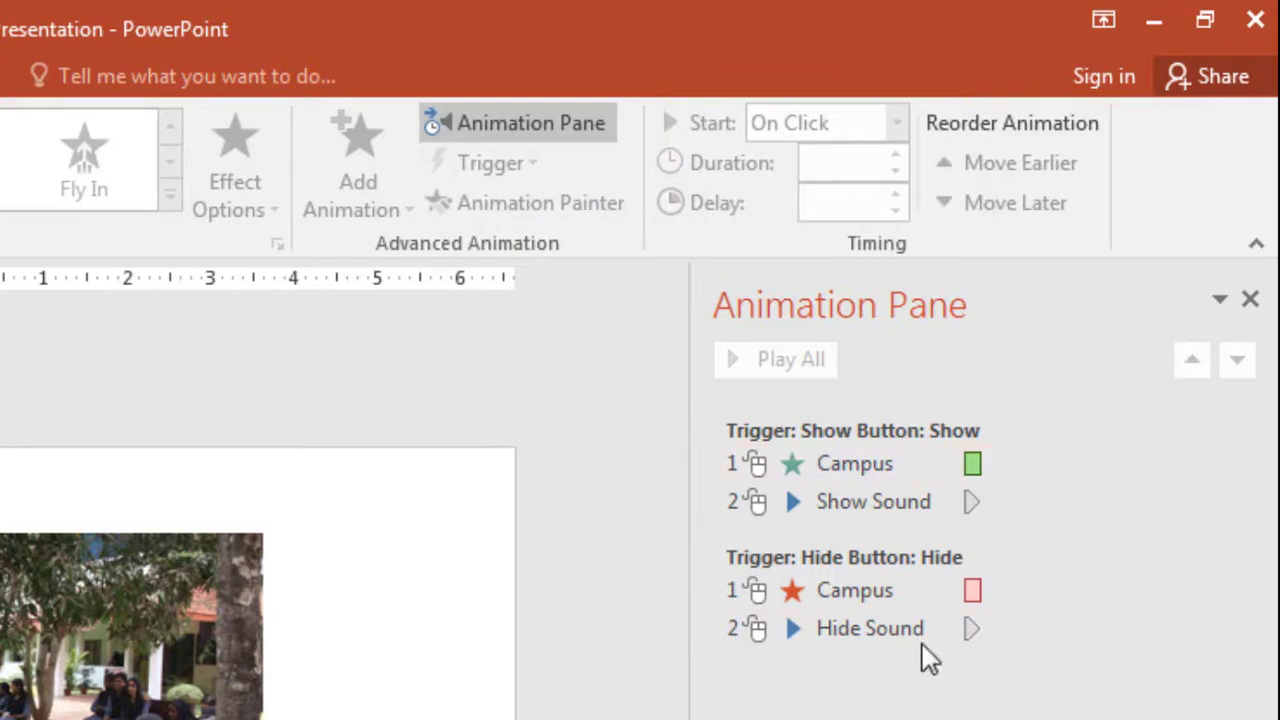
Step: Make Show Sound start With Previous alongside the Campus zoom under the Show trigger
left_click(895, 468)
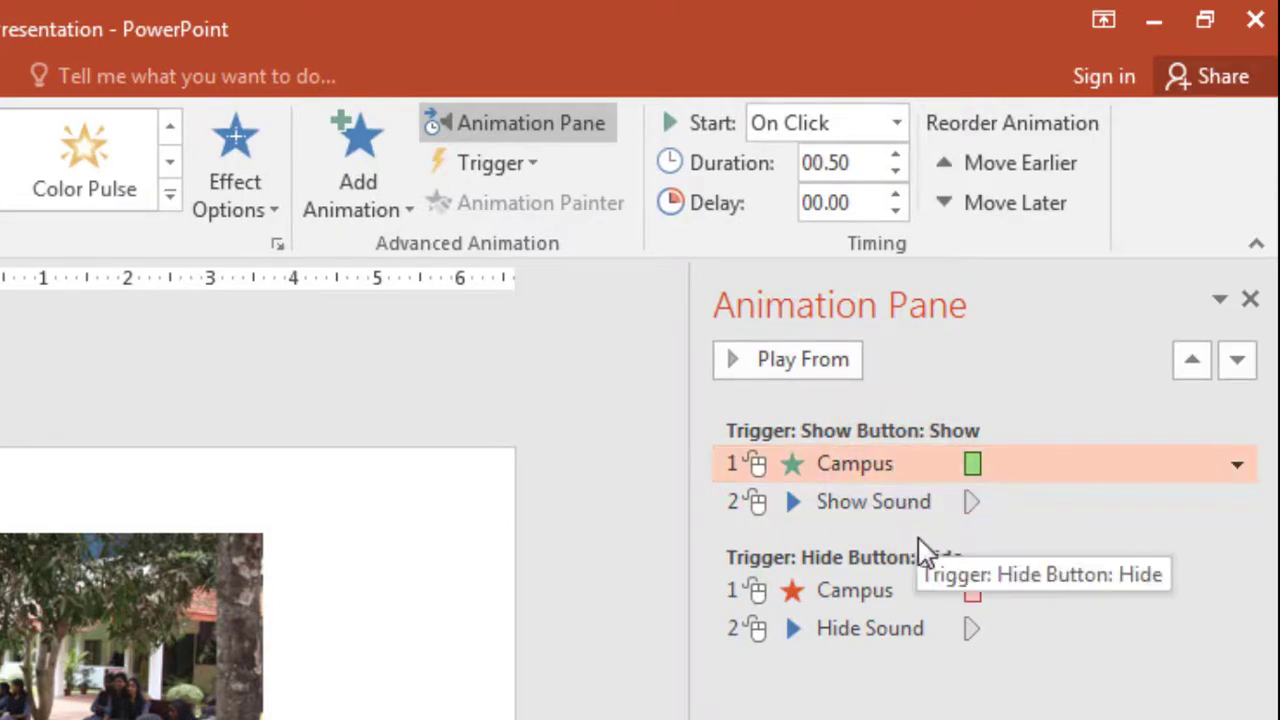
left_click(914, 505, "ctrl")
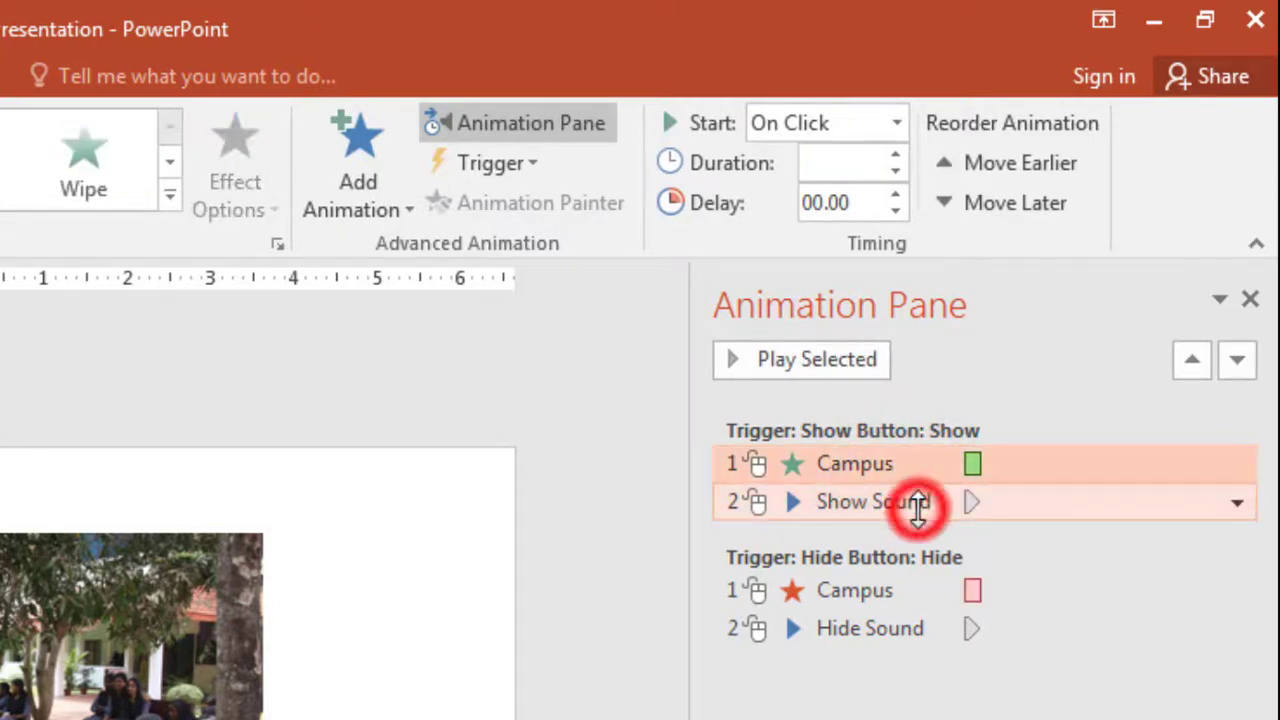
left_click(897, 123)
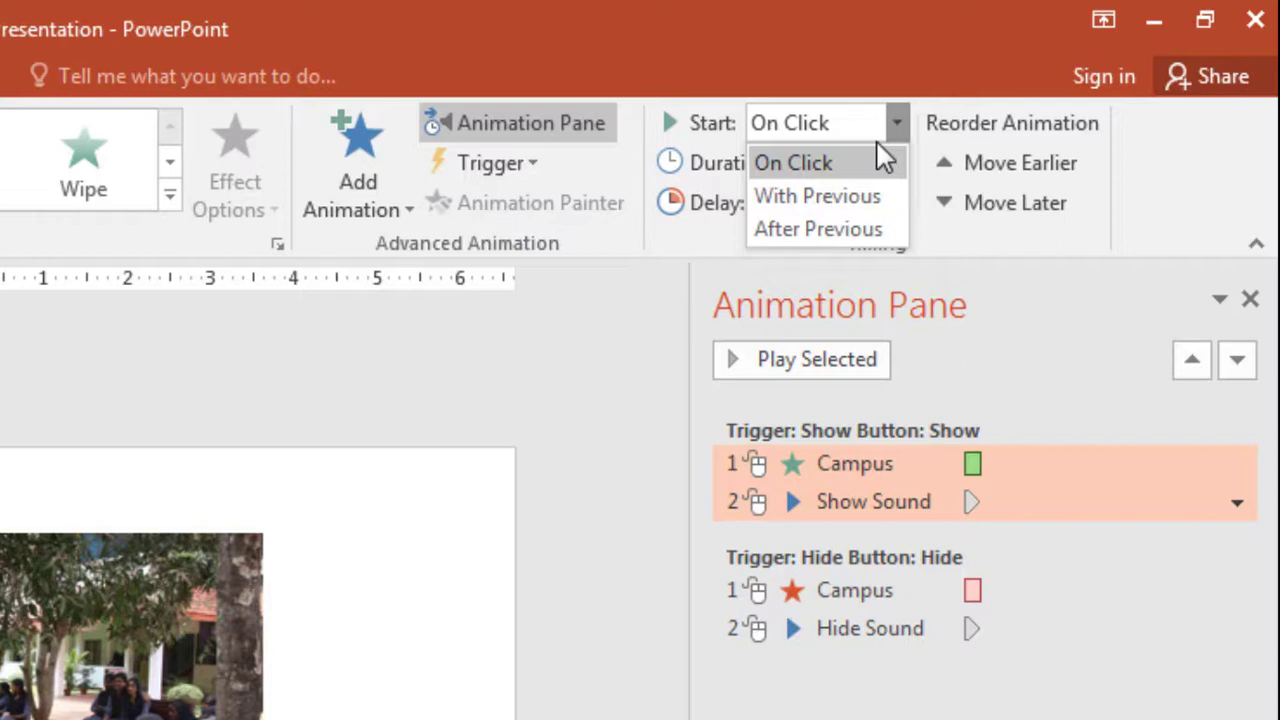
left_click(828, 198)
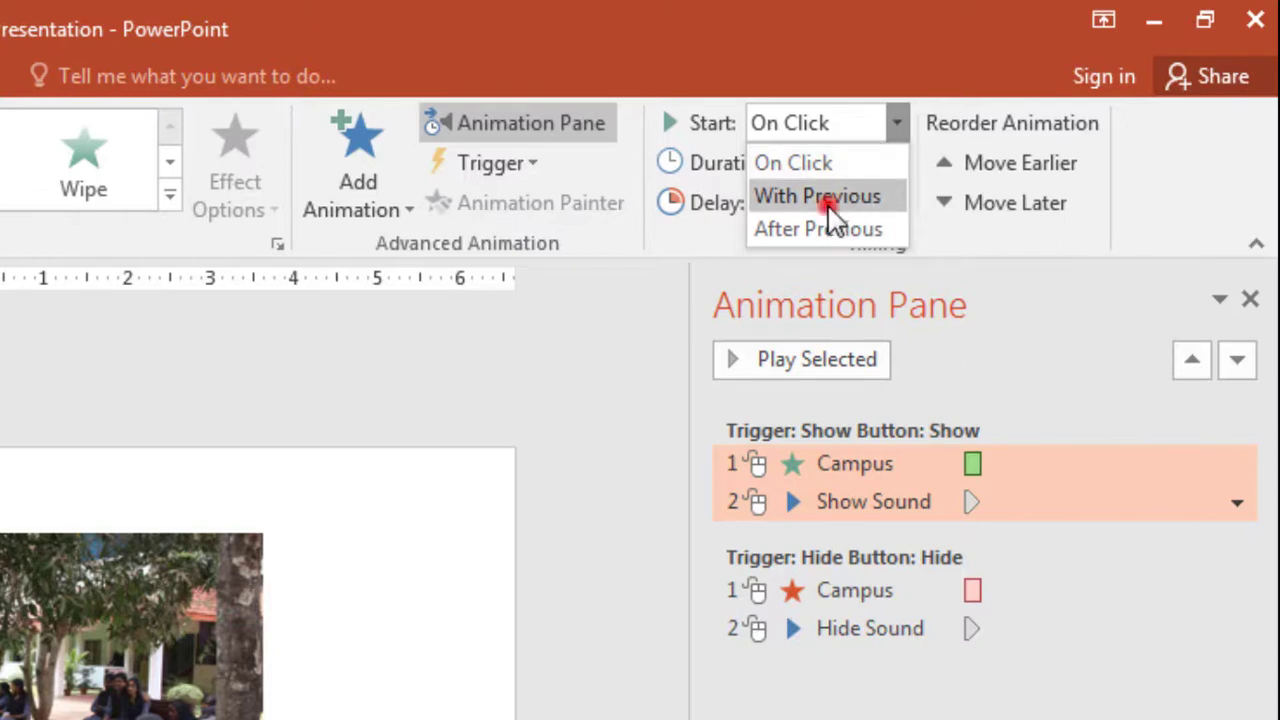
Step: Make Hide Sound start With Previous alongside the Campus exit under the Hide trigger
left_click(887, 592)
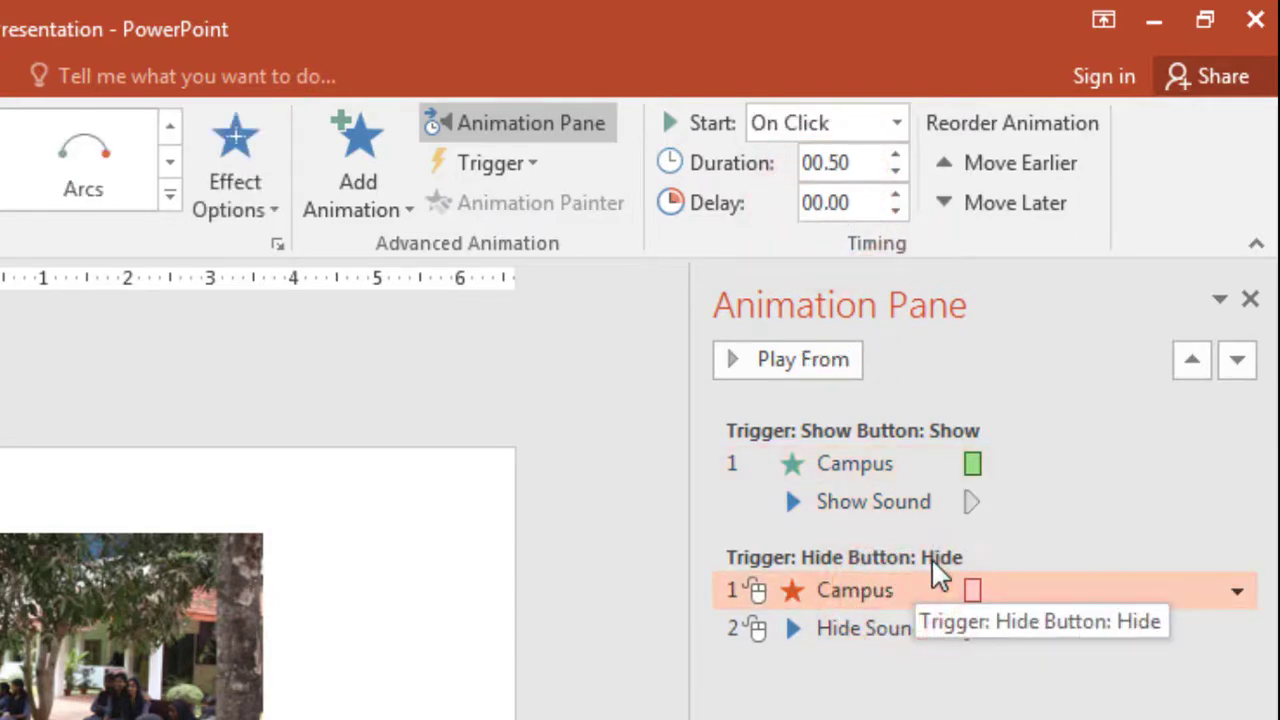
left_click(881, 632, "ctrl")
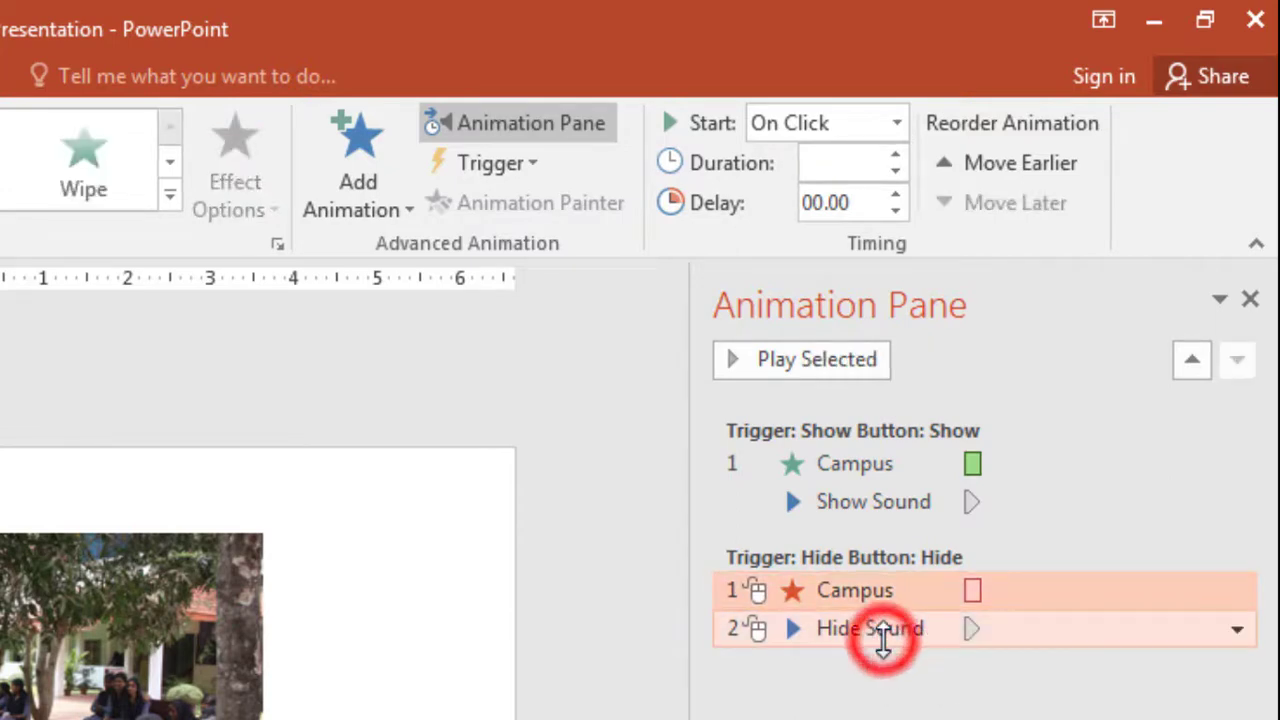
left_click(898, 123)
left_click(768, 196)
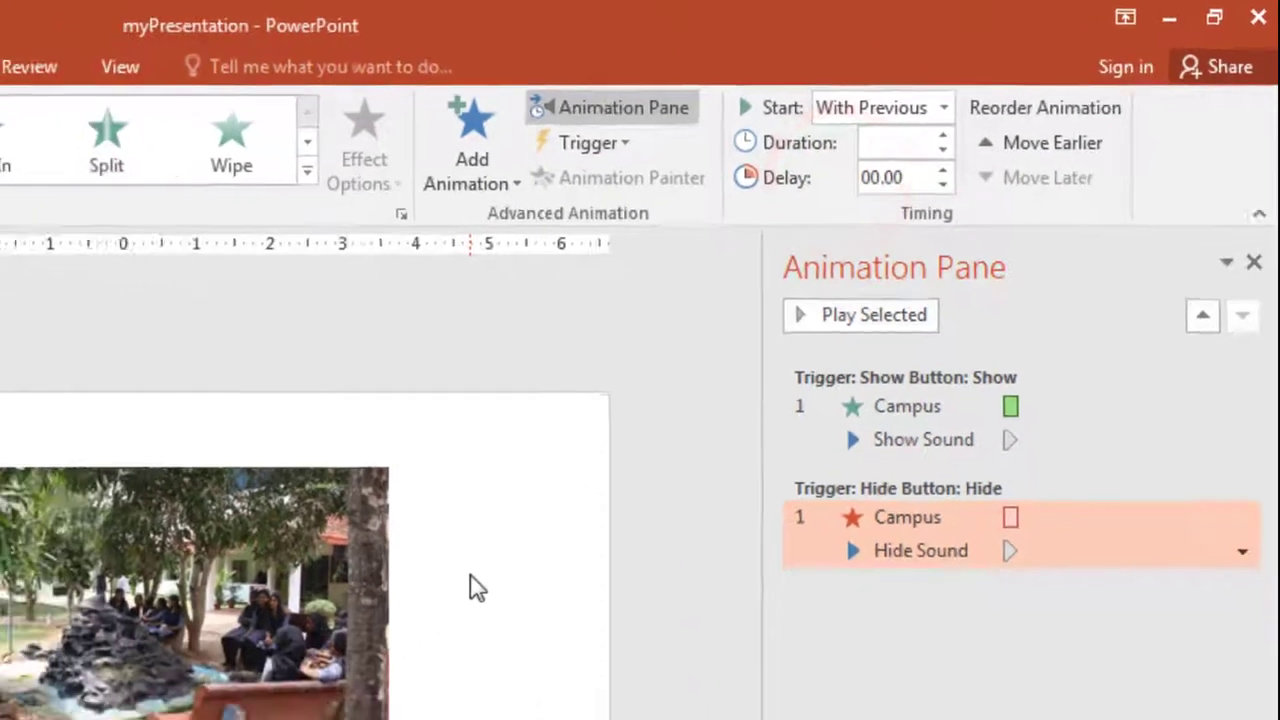
left_click(326, 674)
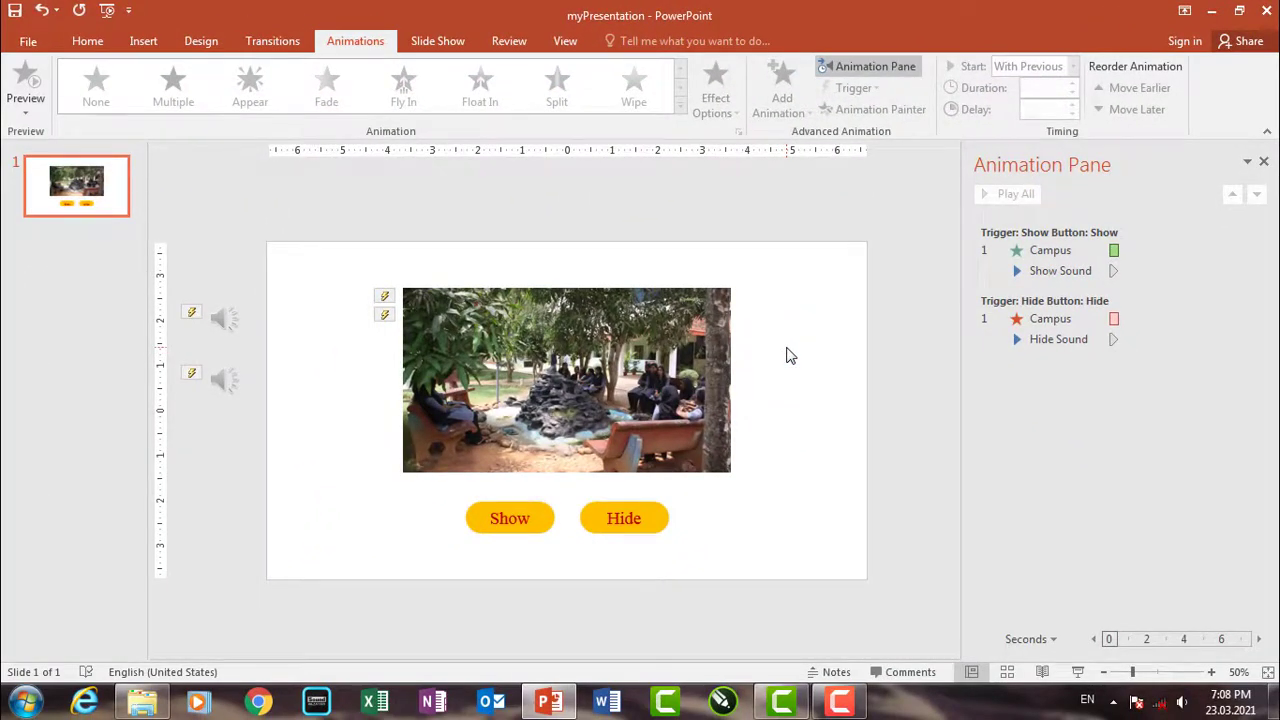
key("F5")
left_click(530, 595)
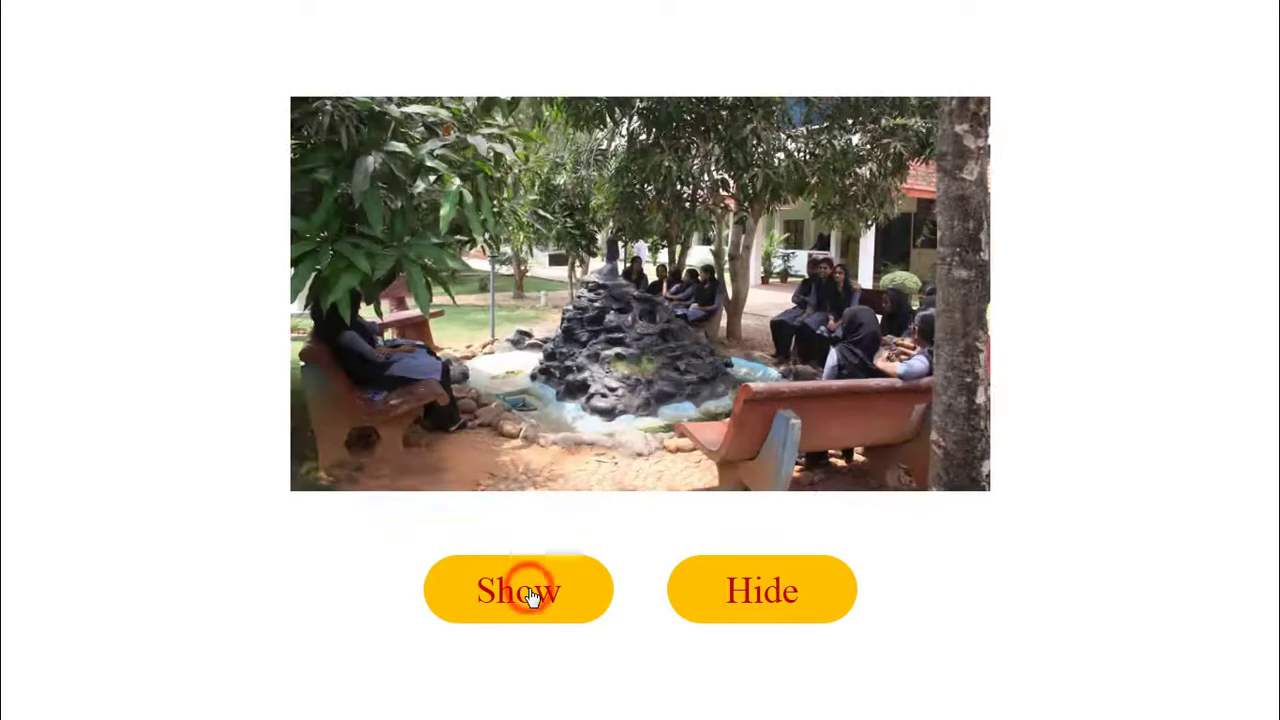
left_click(772, 592)
left_click(517, 598)
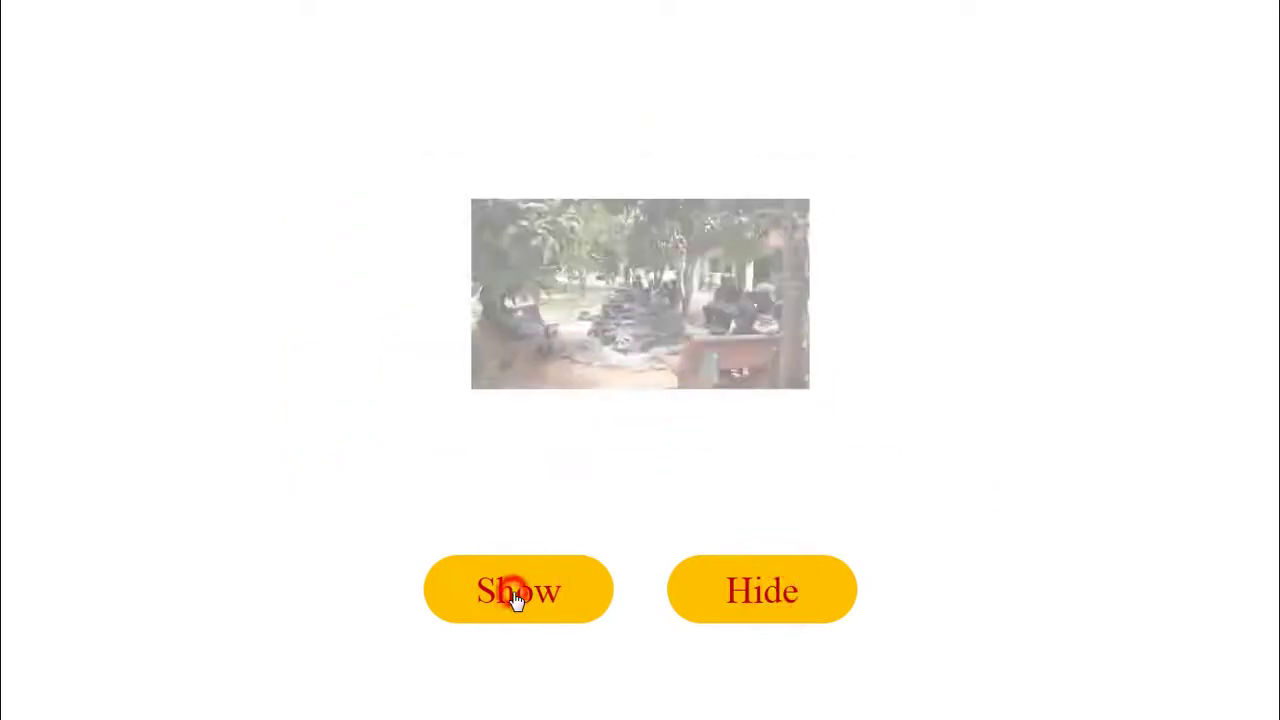
left_click(764, 598)
left_click(518, 596)
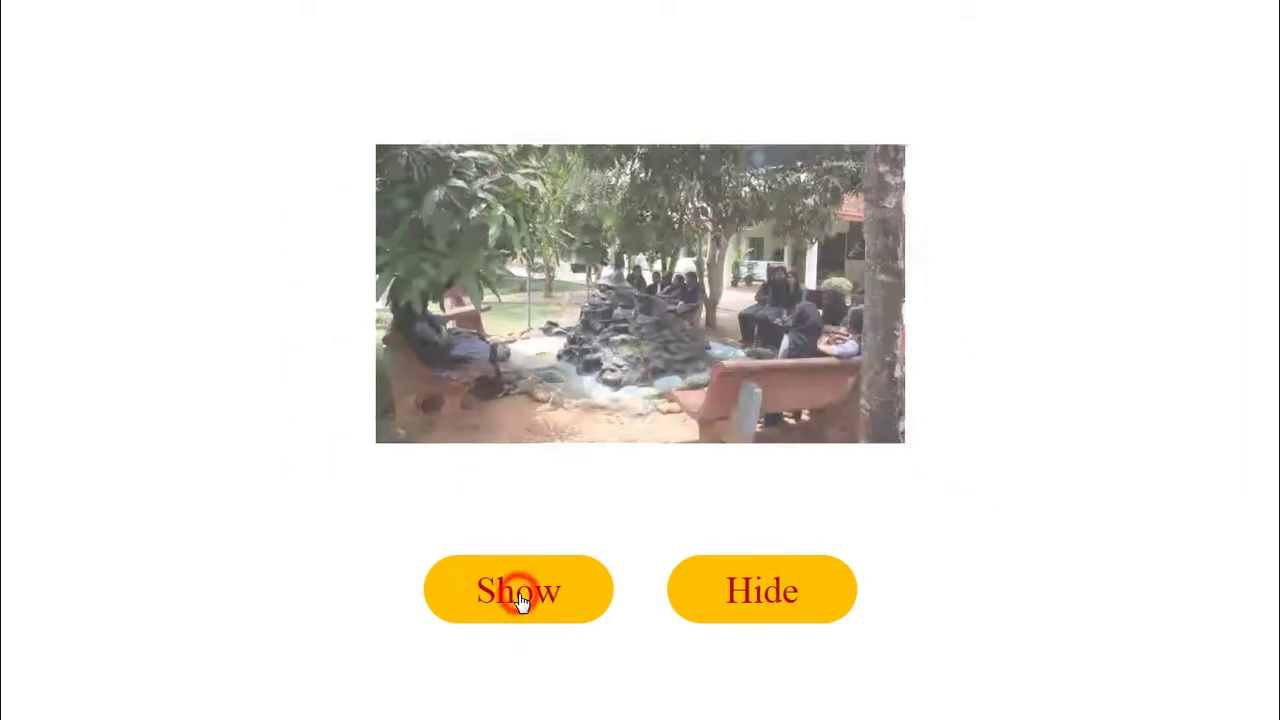
left_click(740, 594)
left_click(531, 605)
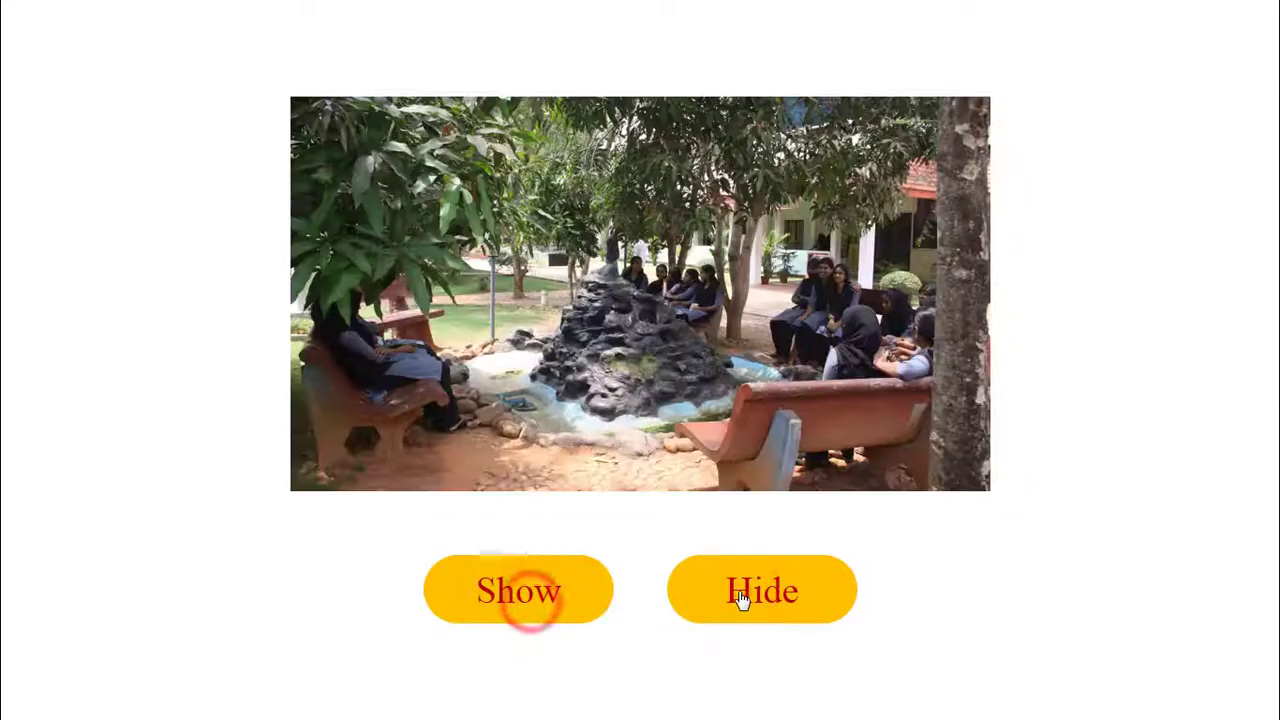
left_click(738, 593)
key("Escape")
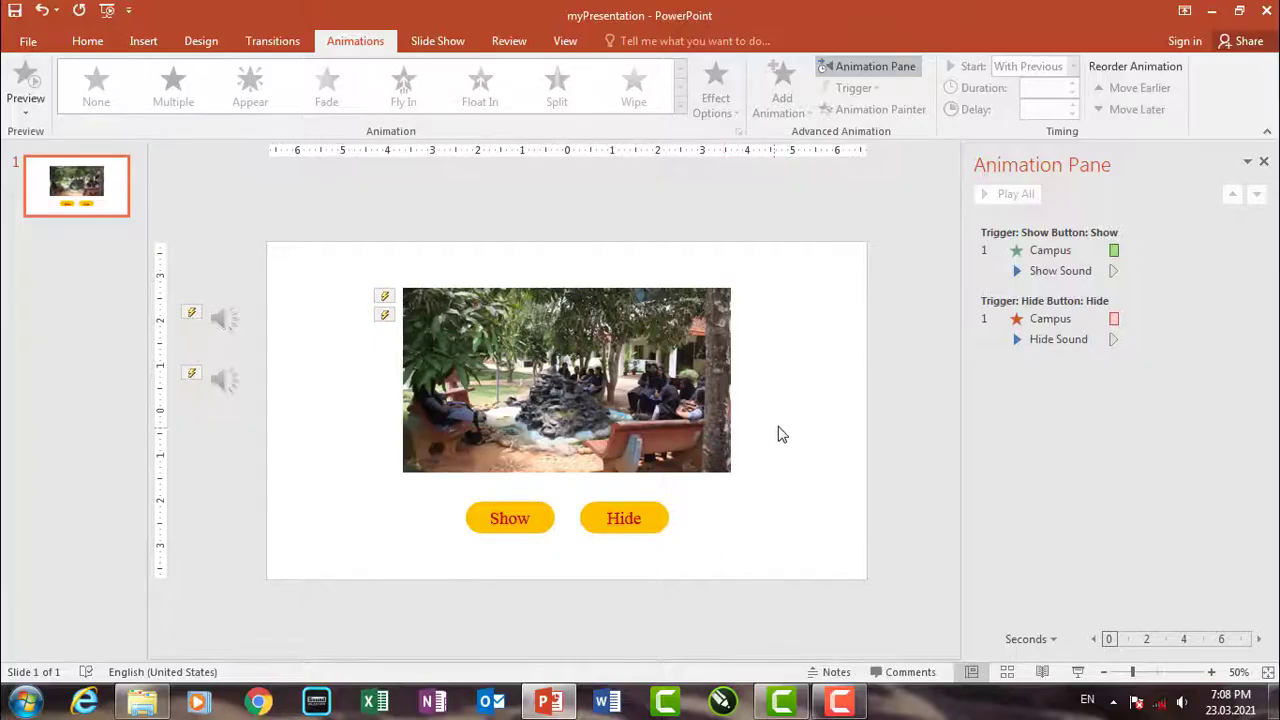
left_click(913, 402)
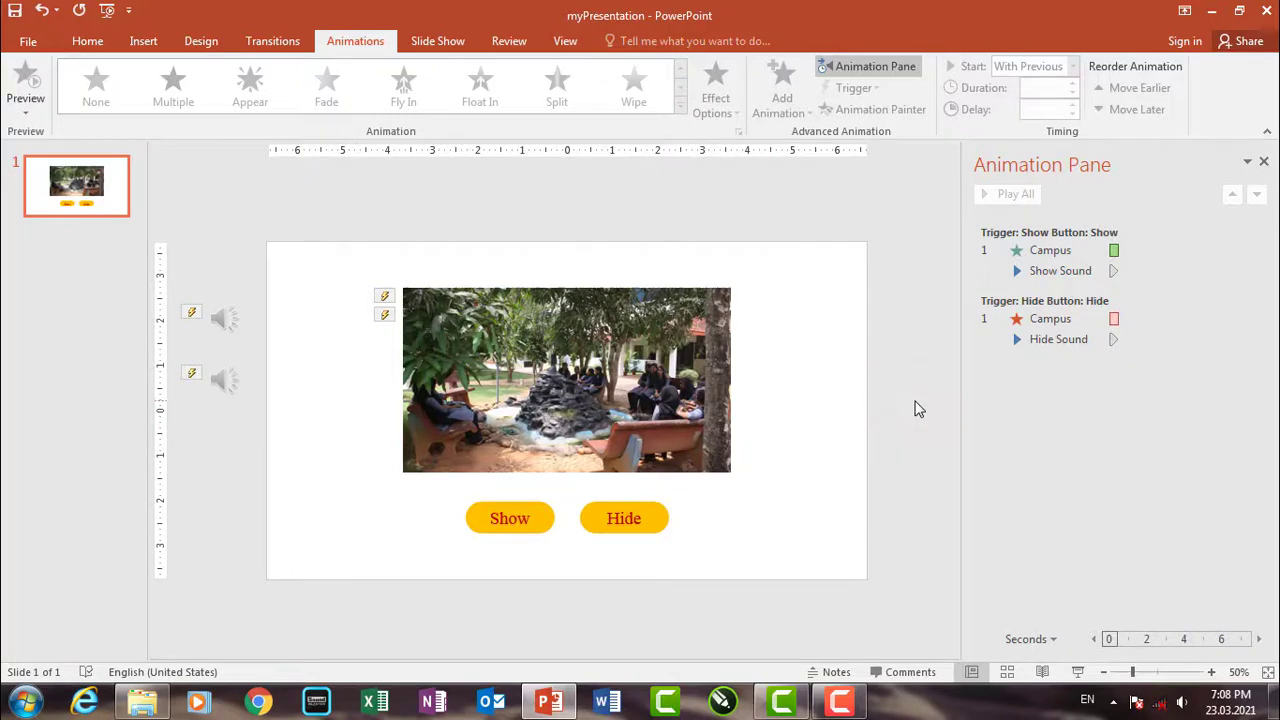